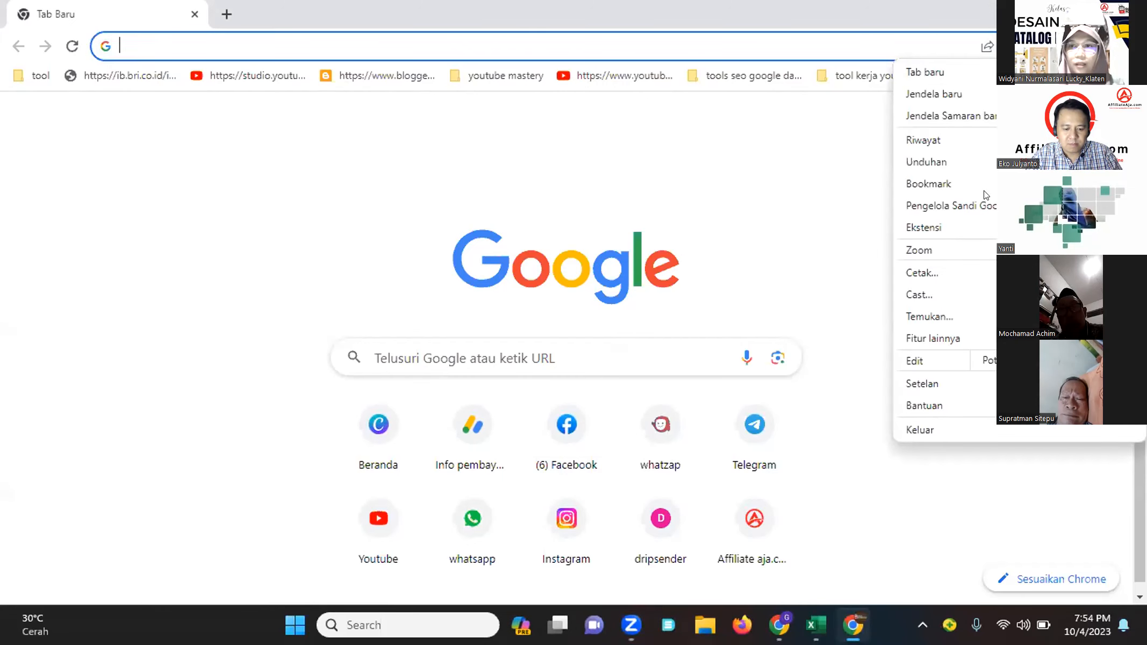
Open canva.com in a new incognito window and accept all cookies
{"action": "key", "text": "Return"}
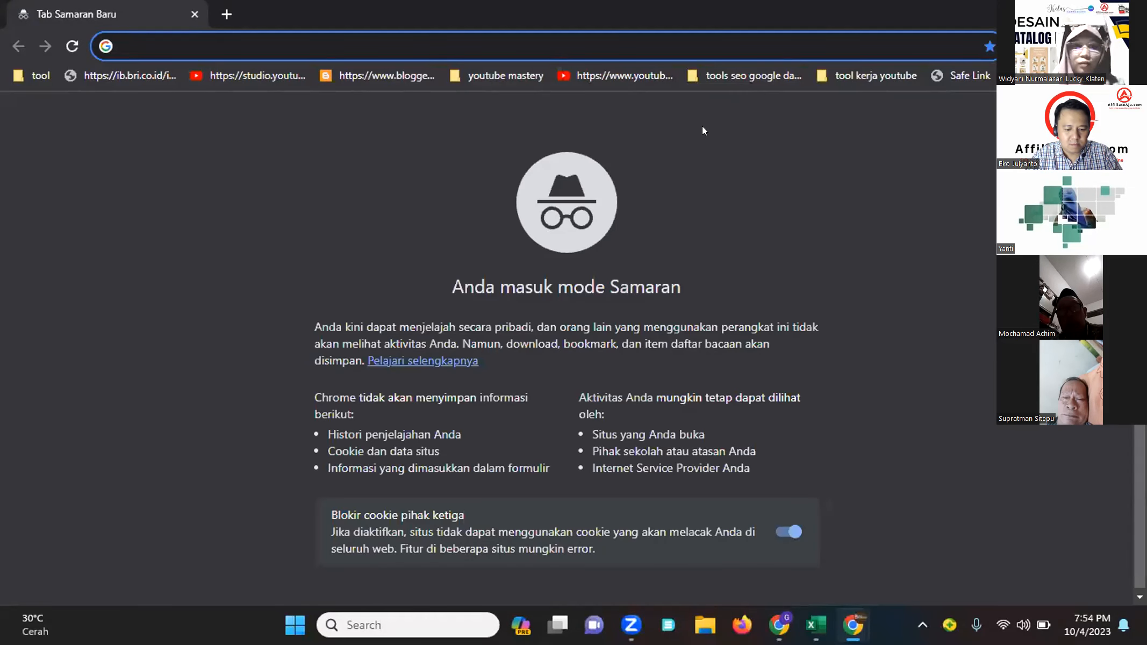
{"action": "type", "text": "canva.com"}
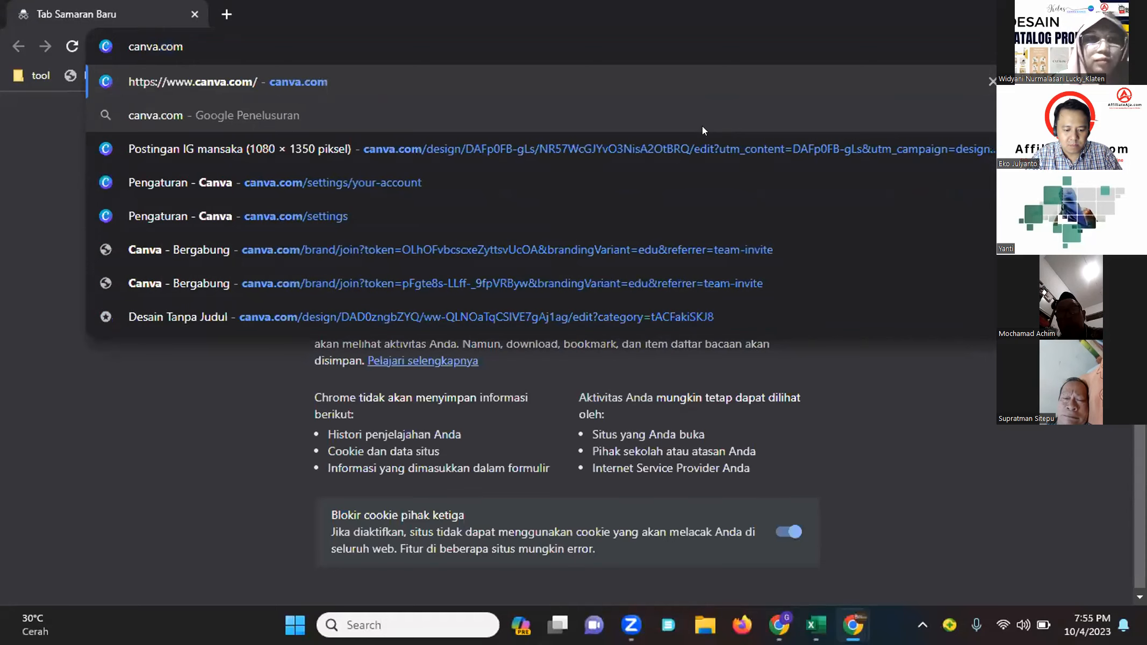
{"action": "key", "text": "Return"}
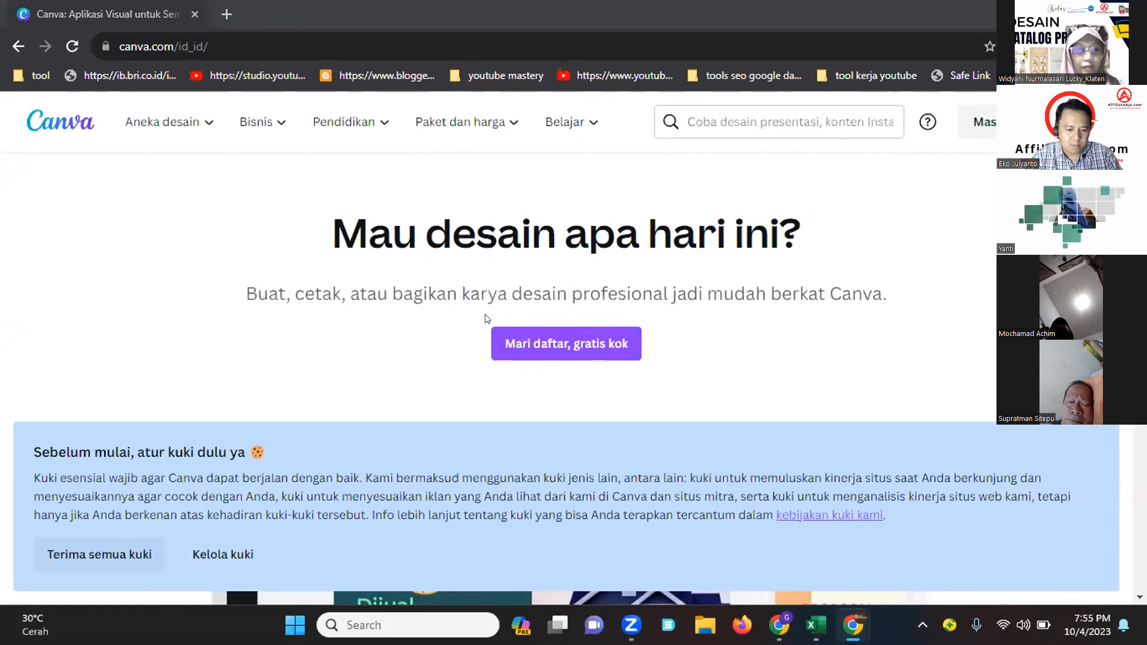
{"action": "left_click", "coordinate": [113, 555]}
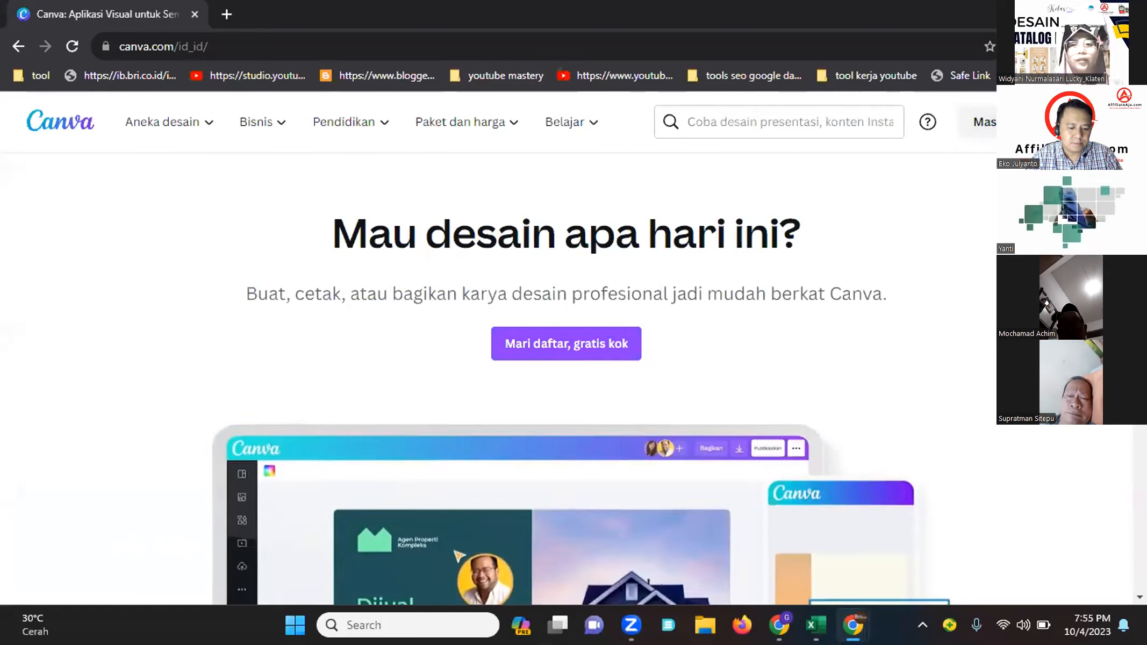
Return to the regular browser window, open the Canva home page from its shortcut and dismiss the Studio Ajaib popup
{"action": "key", "text": "alt+Tab"}
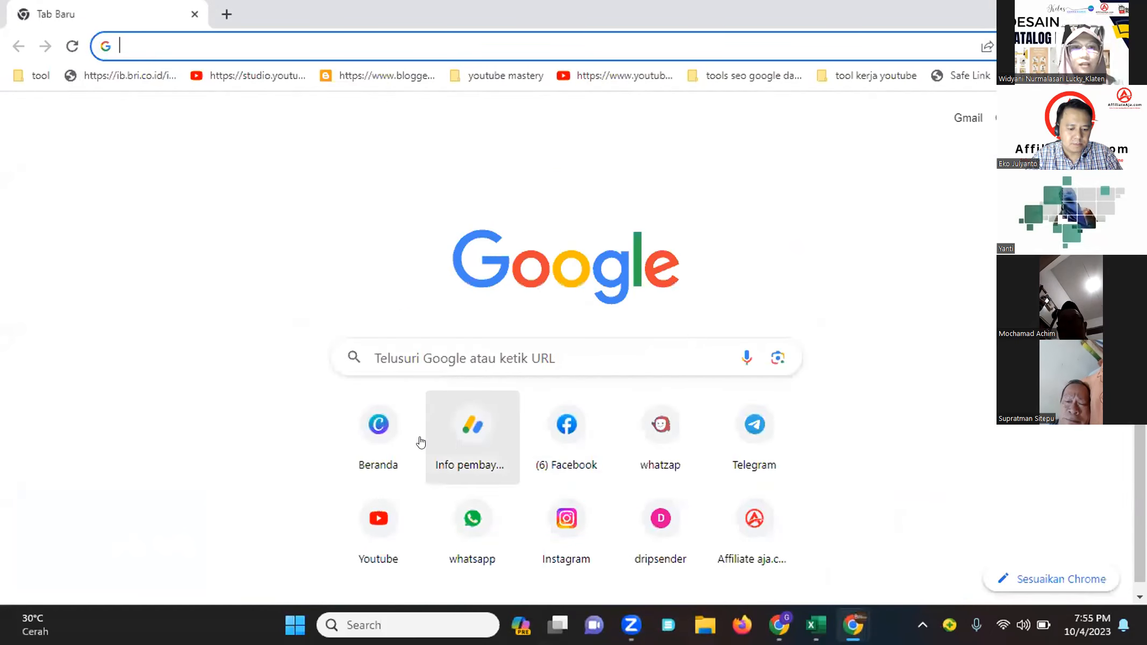
{"action": "left_click", "coordinate": [382, 426]}
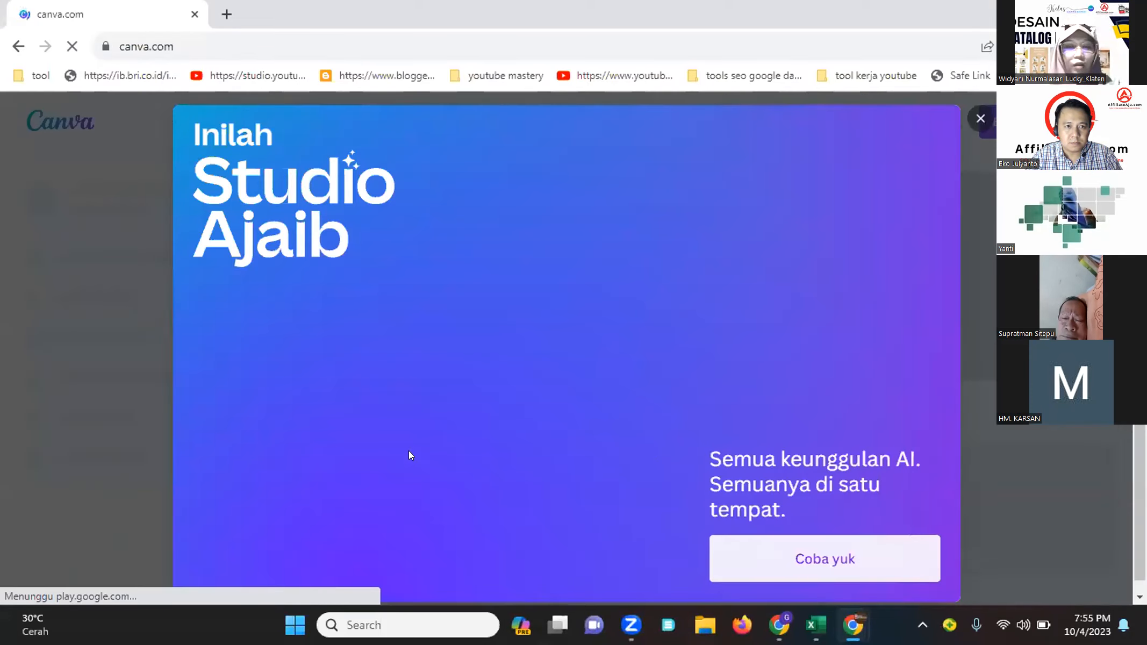
{"action": "left_click", "coordinate": [981, 119]}
Switch the active Canva team to Guru Youtuber Dot ID
{"action": "scroll", "coordinate": [490, 413], "scroll_direction": "down", "scroll_amount": 5}
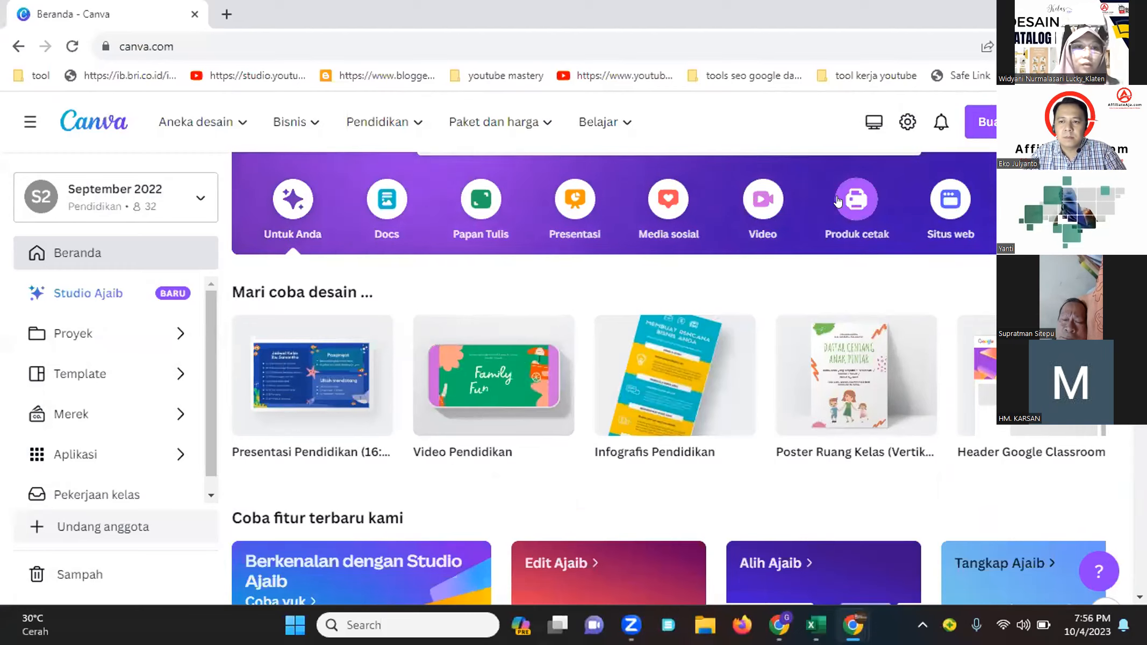
{"action": "left_click", "coordinate": [181, 199]}
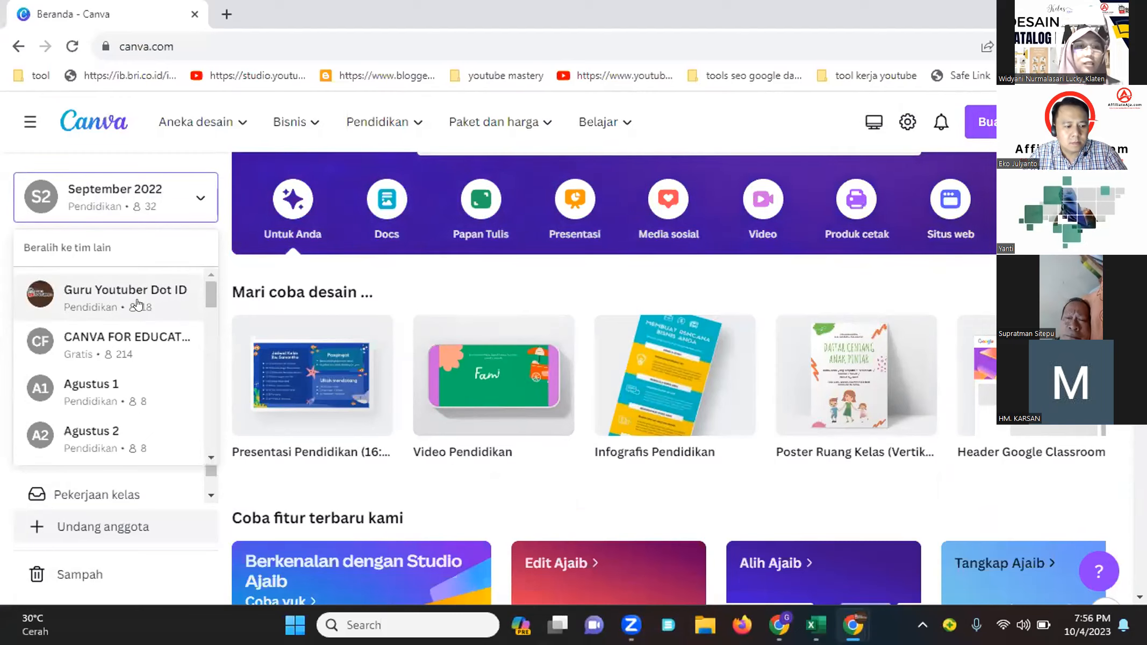
{"action": "left_click", "coordinate": [138, 304]}
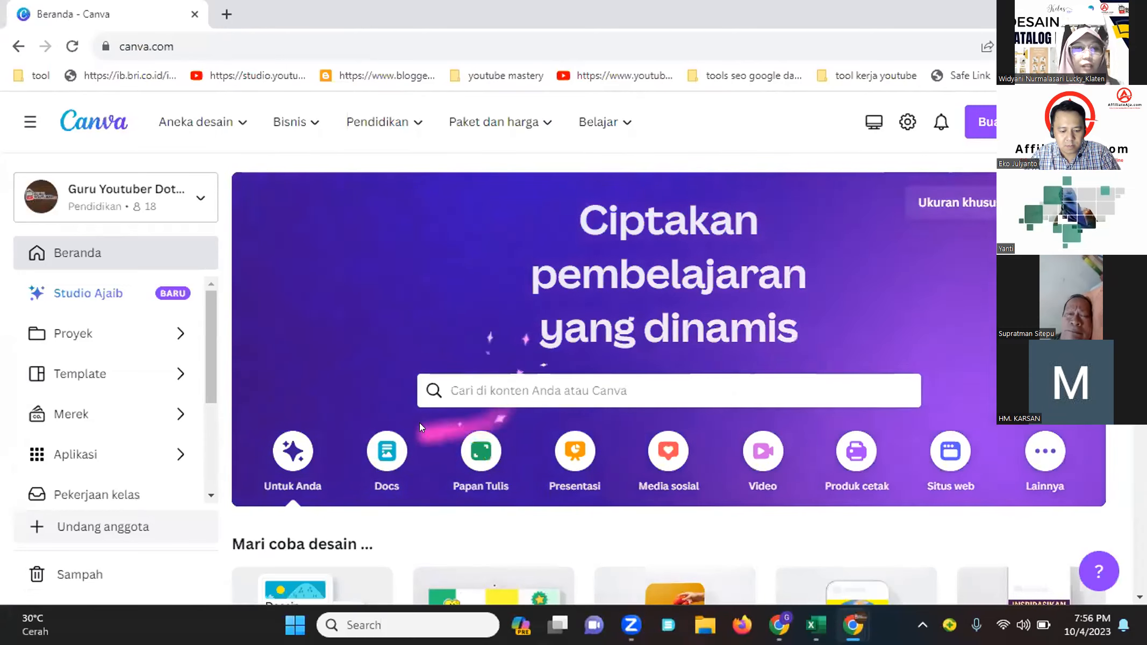
Browse the Docs, Papan Tulis and Presentasi design categories on the home page
{"action": "scroll", "coordinate": [420, 422], "scroll_direction": "down", "scroll_amount": 3}
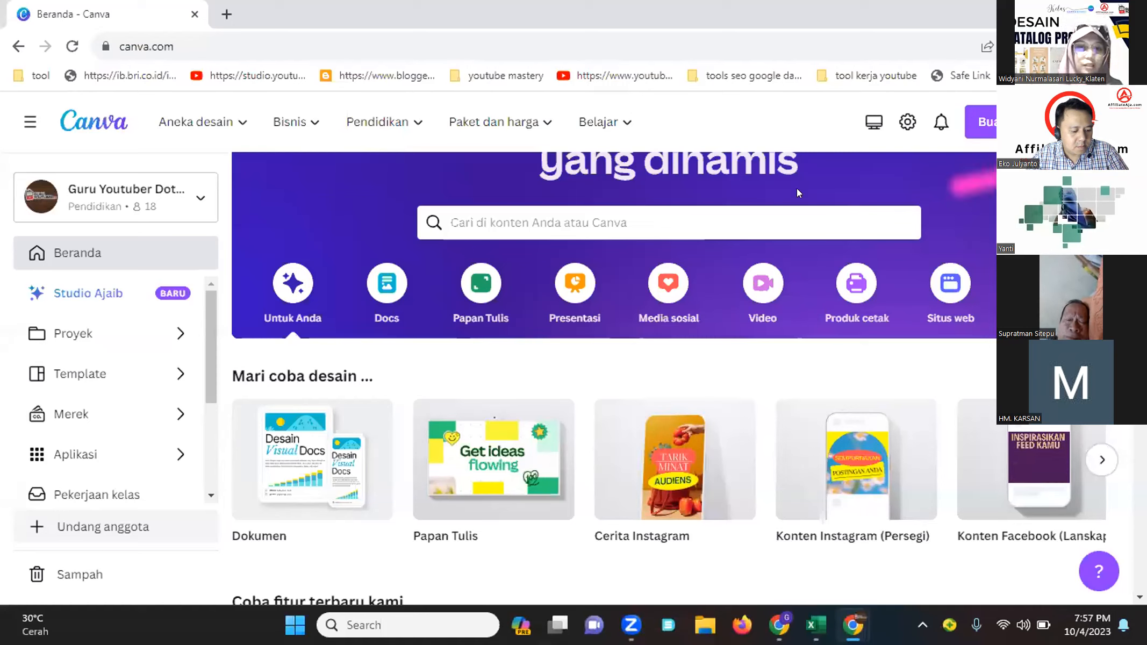
{"action": "left_click", "coordinate": [387, 285]}
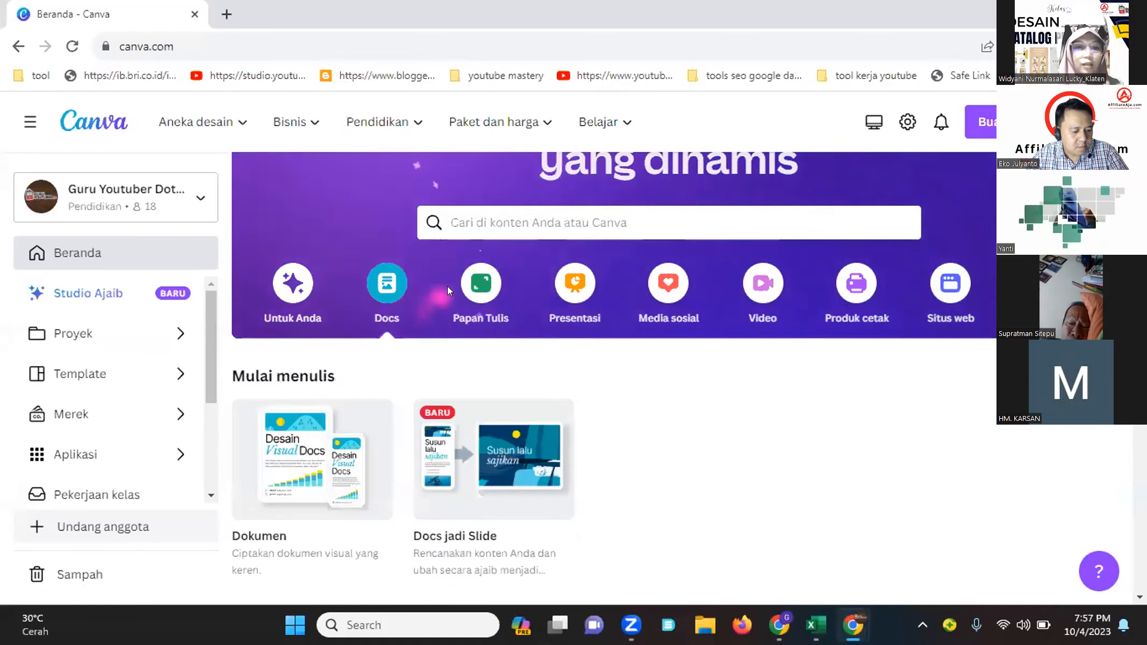
{"action": "left_click", "coordinate": [480, 283]}
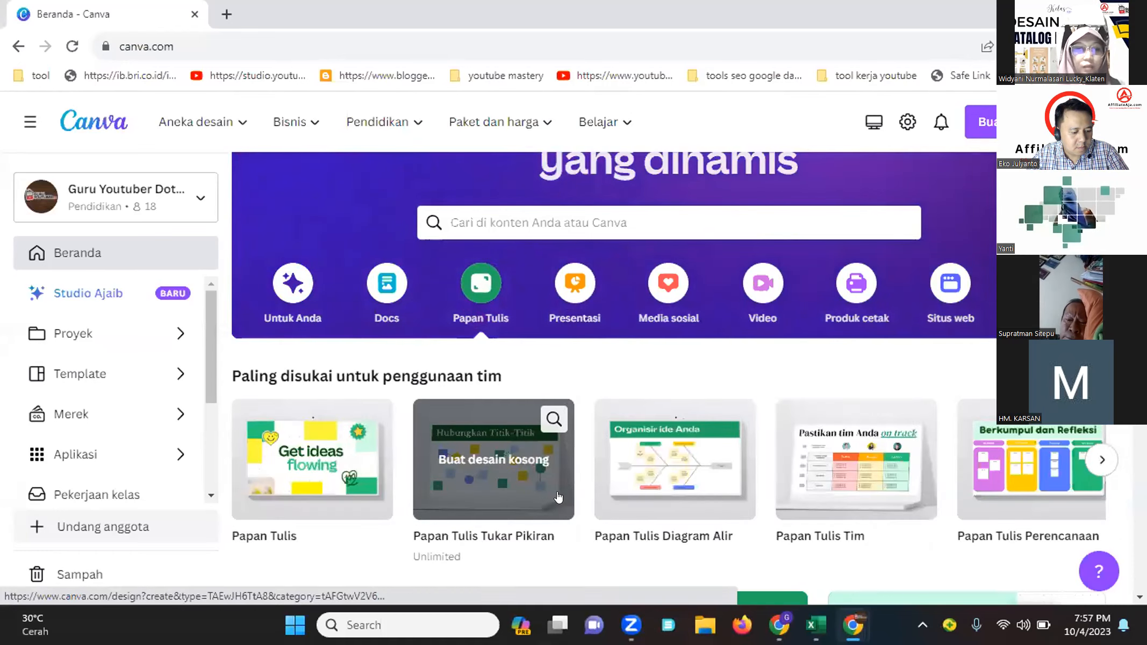
{"action": "scroll", "coordinate": [646, 487], "scroll_direction": "down", "scroll_amount": 3}
{"action": "scroll", "coordinate": [646, 484], "scroll_direction": "down", "scroll_amount": 10}
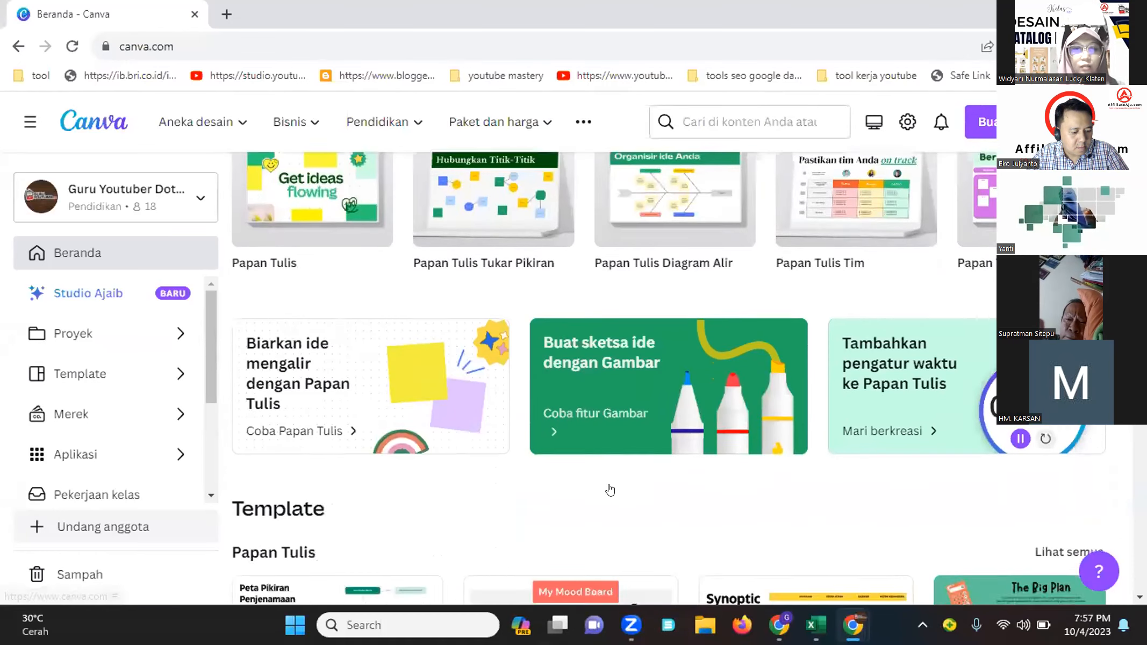
{"action": "scroll", "coordinate": [609, 486], "scroll_direction": "up", "scroll_amount": 8}
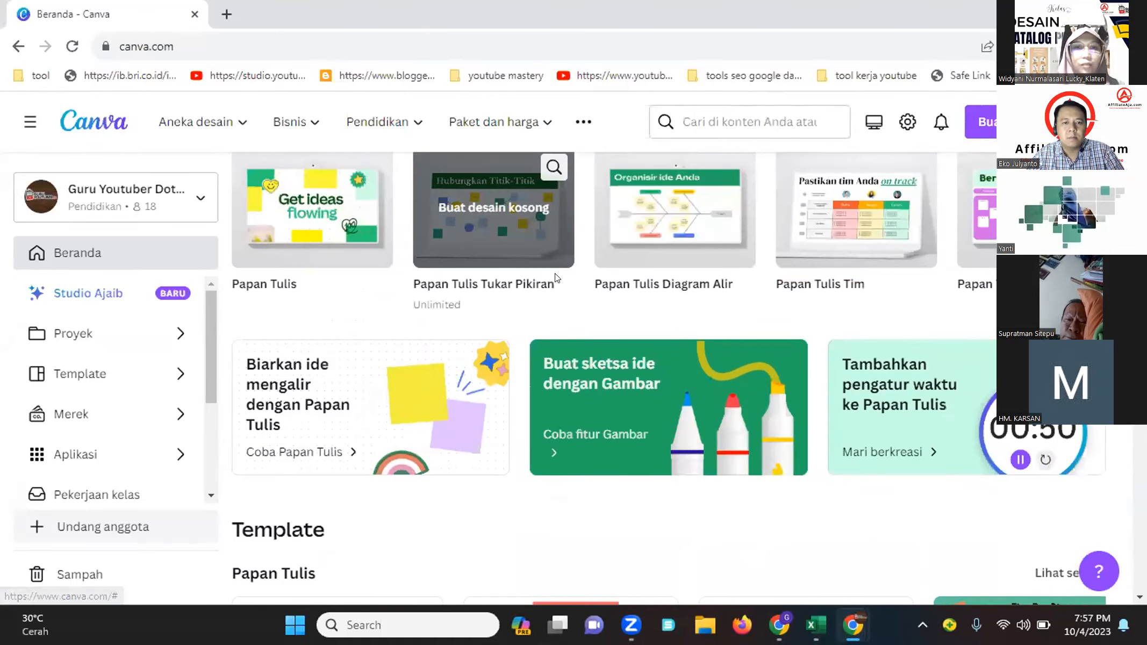
{"action": "scroll", "coordinate": [559, 365], "scroll_direction": "up", "scroll_amount": 6}
{"action": "left_click", "coordinate": [583, 367]}
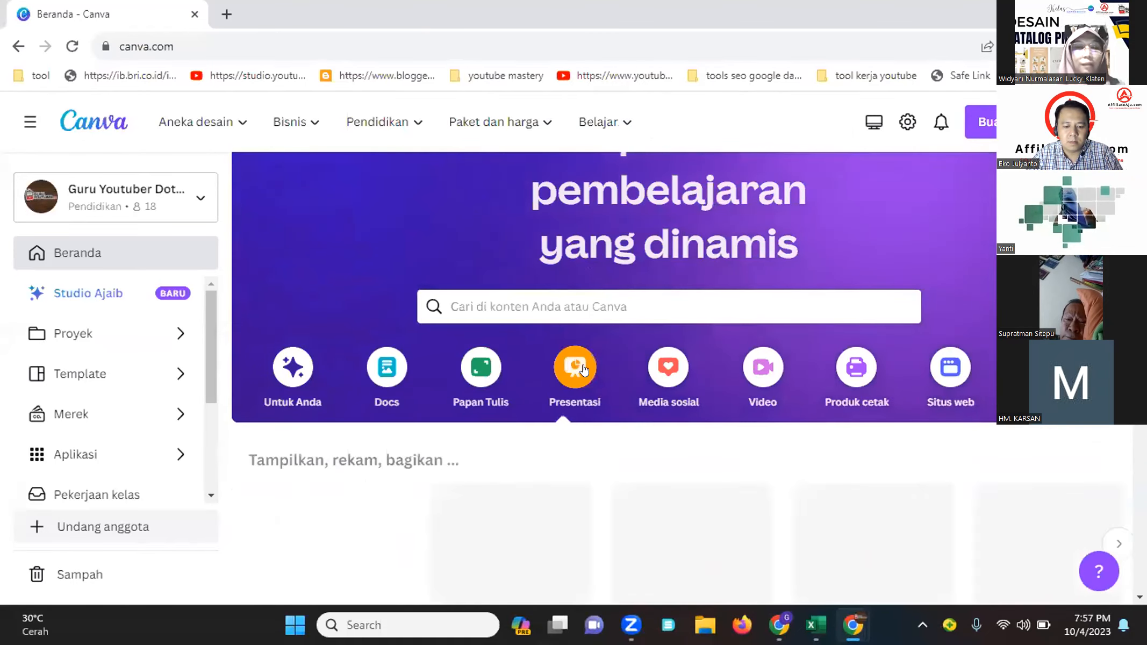
{"action": "scroll", "coordinate": [597, 344], "scroll_direction": "down", "scroll_amount": 6}
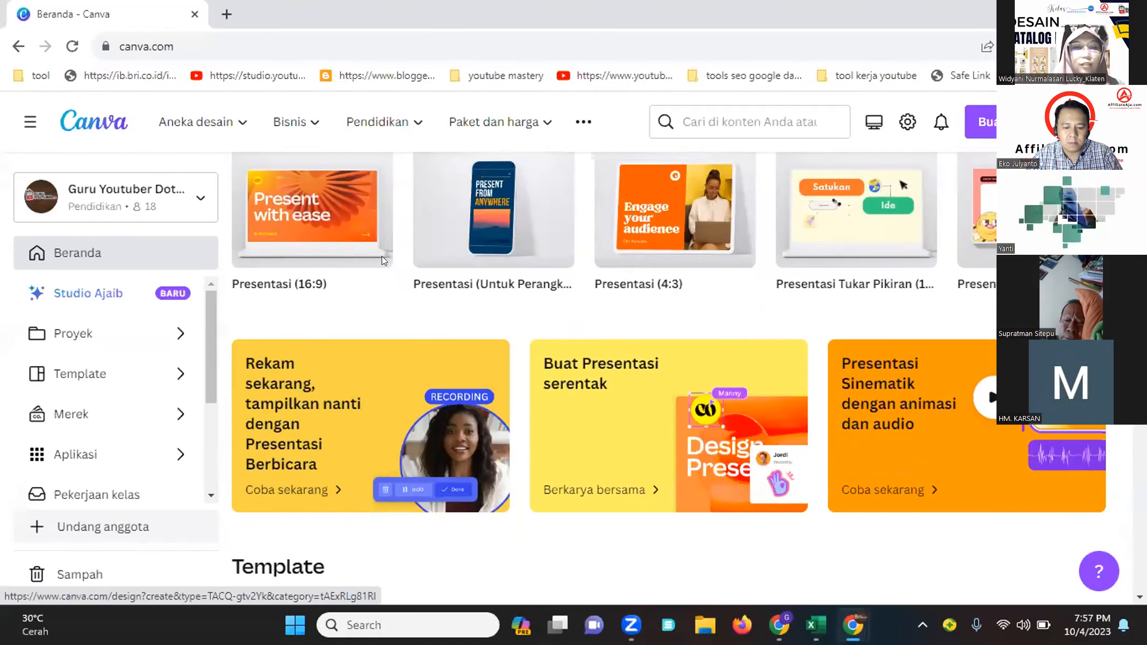
Create a new Presentasi (Untuk Perangkat Seluler) responsive presentation design
{"action": "mouse_move", "coordinate": [340, 241]}
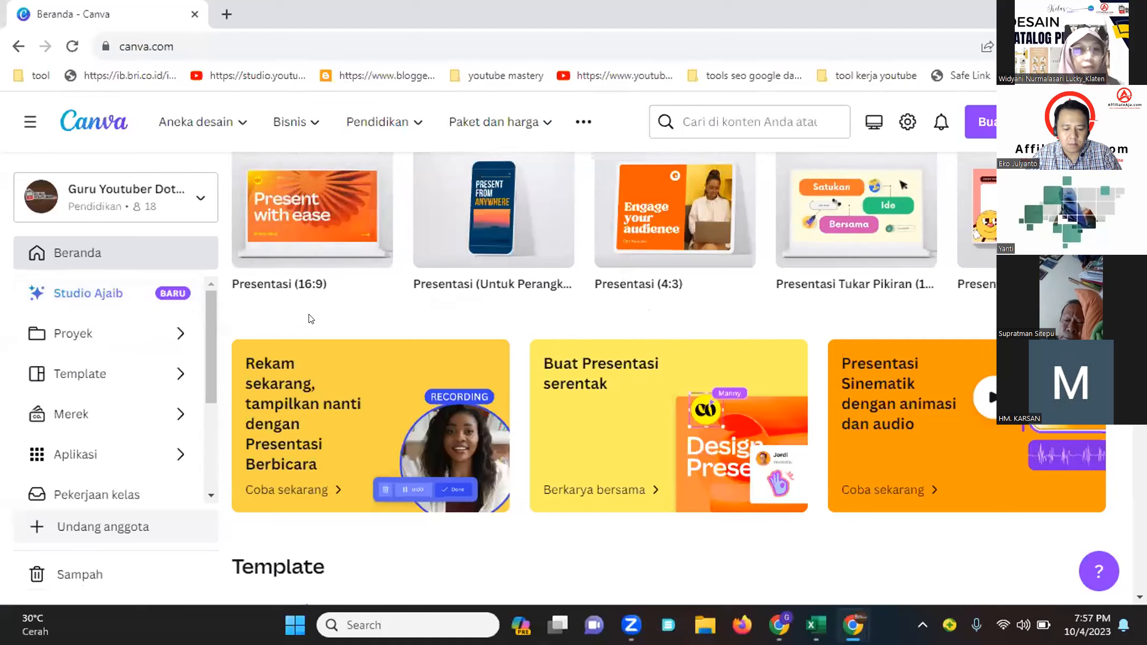
{"action": "left_click", "coordinate": [463, 235]}
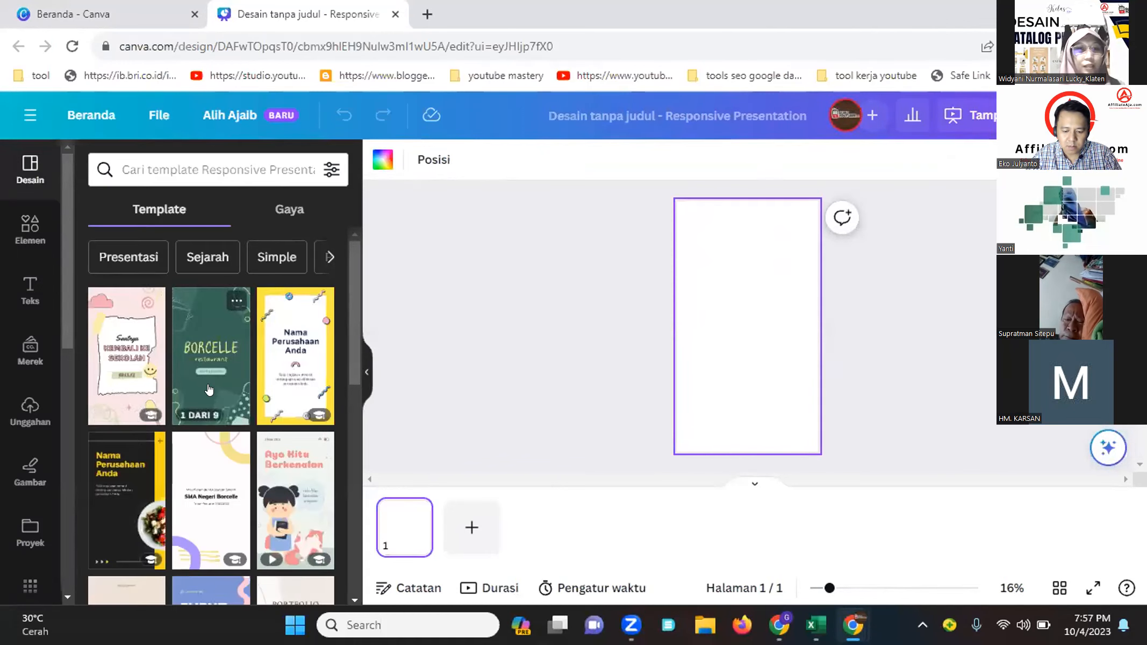
Apply all pages of the Green and Yellow Creative Restaurant Promotion Mobile First Presentation template to the design
{"action": "left_click", "coordinate": [207, 385]}
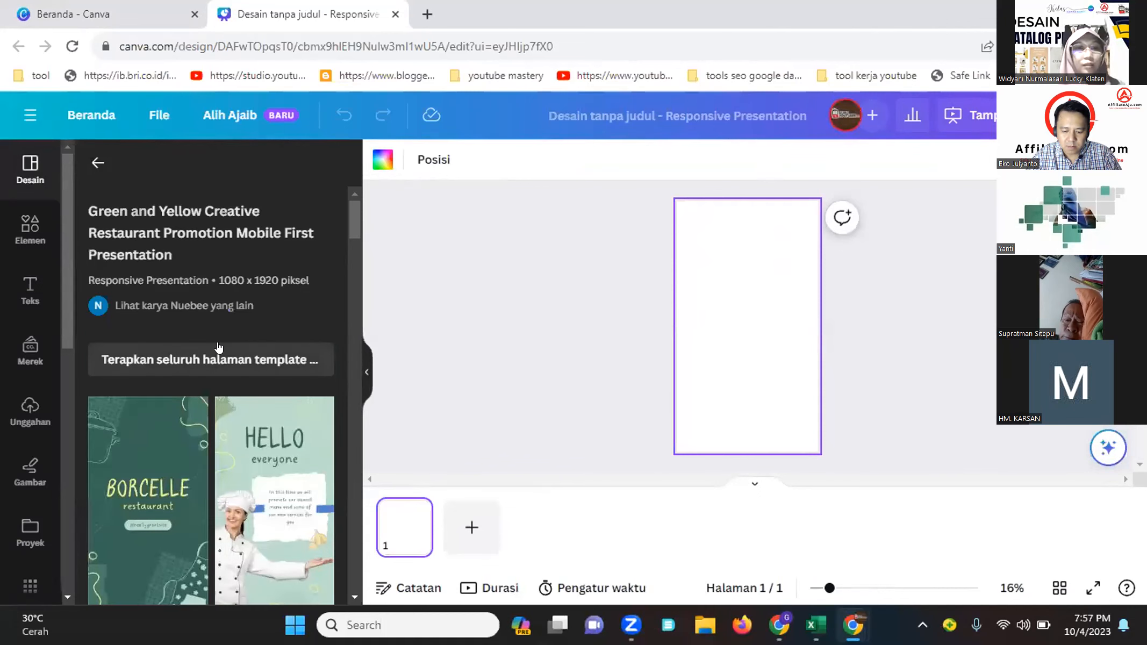
{"action": "left_click", "coordinate": [213, 355]}
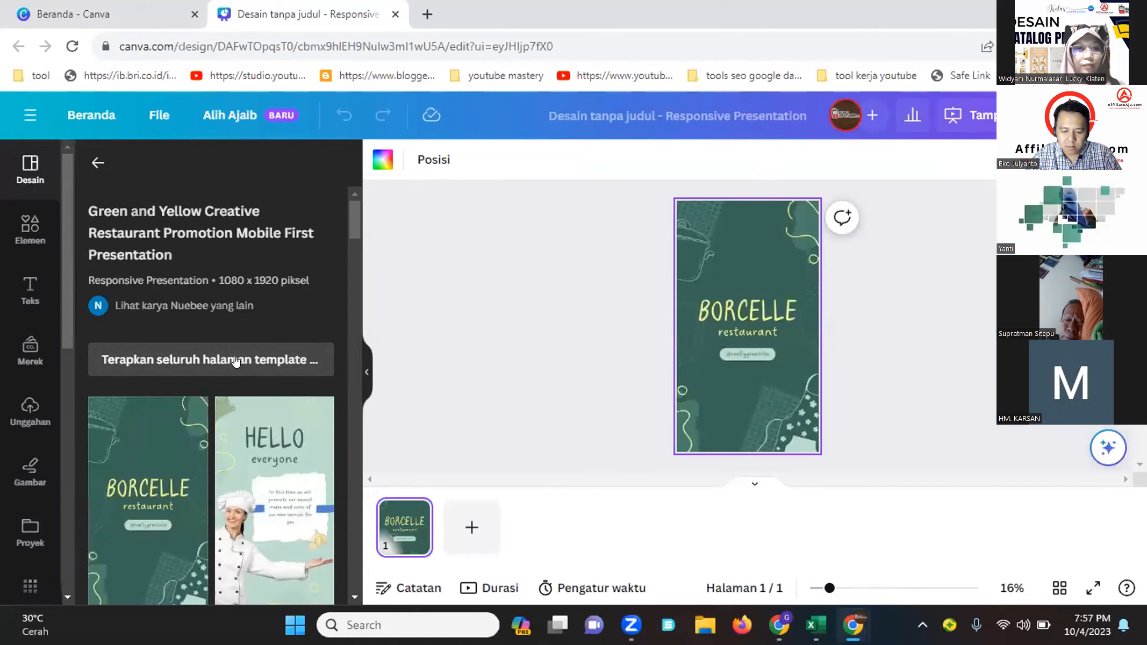
{"action": "scroll", "coordinate": [236, 360], "scroll_direction": "down", "scroll_amount": 1}
{"action": "scroll", "coordinate": [235, 361], "scroll_direction": "down", "scroll_amount": 3}
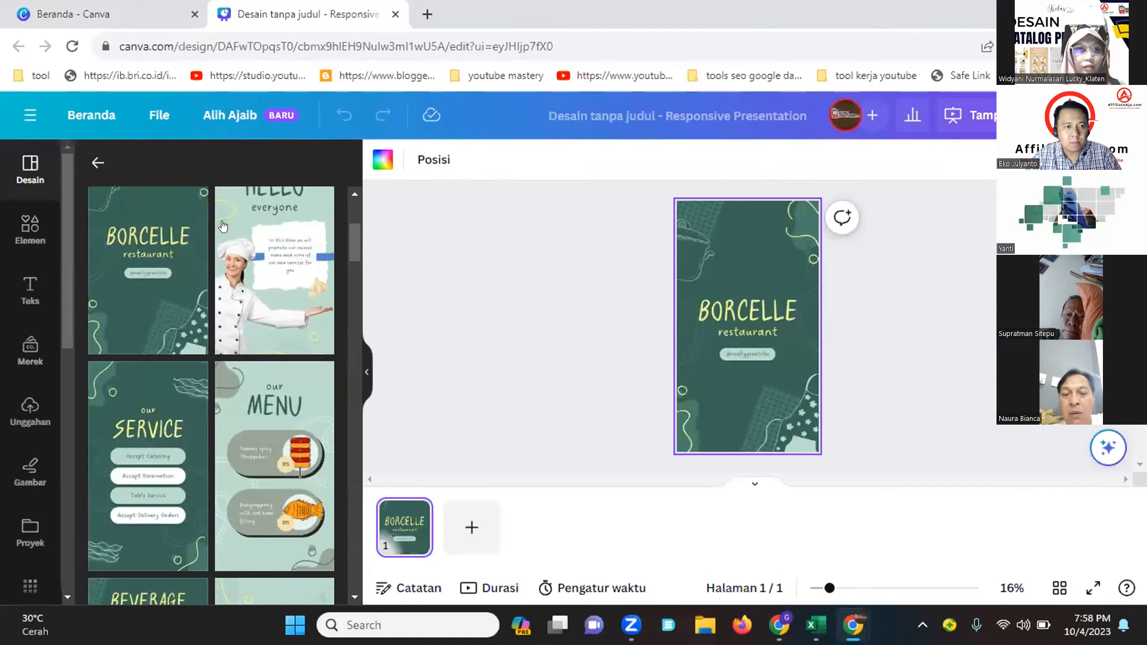
{"action": "left_click", "coordinate": [48, 4]}
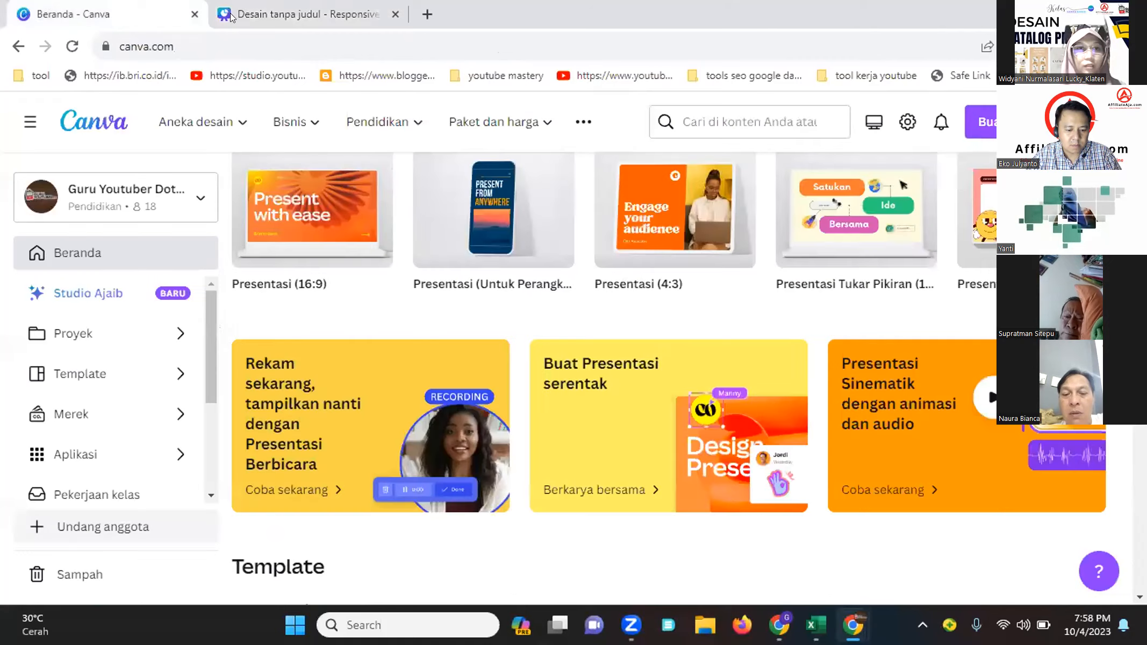
{"action": "left_click", "coordinate": [231, 10]}
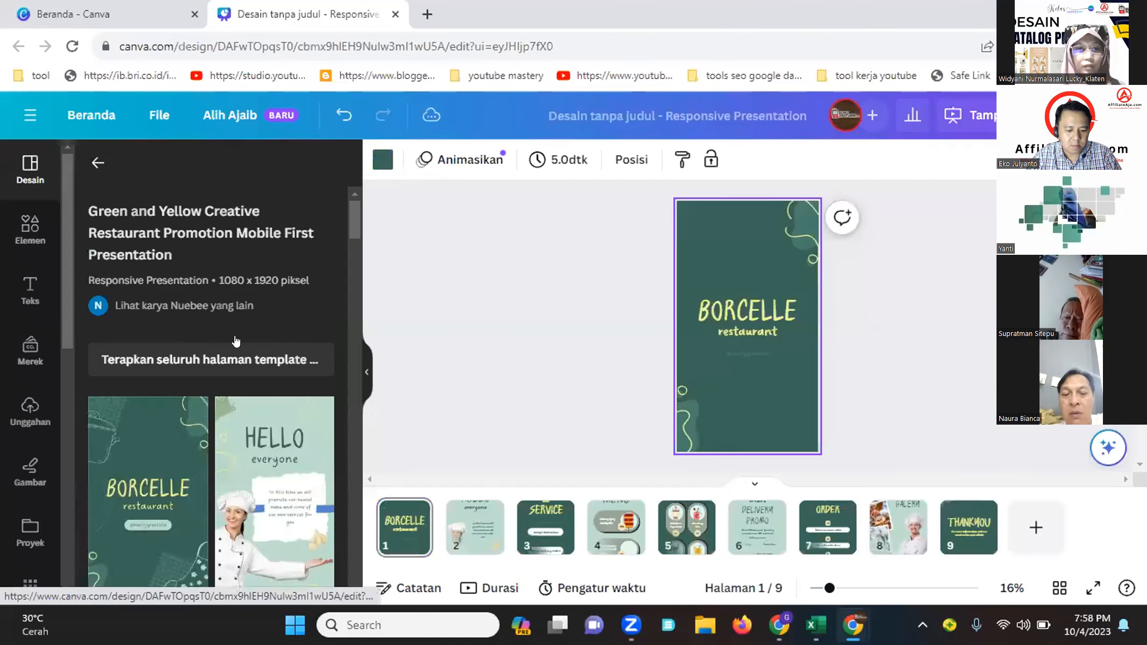
Step through the template's pages in the page strip to review them
{"action": "left_click", "coordinate": [487, 544]}
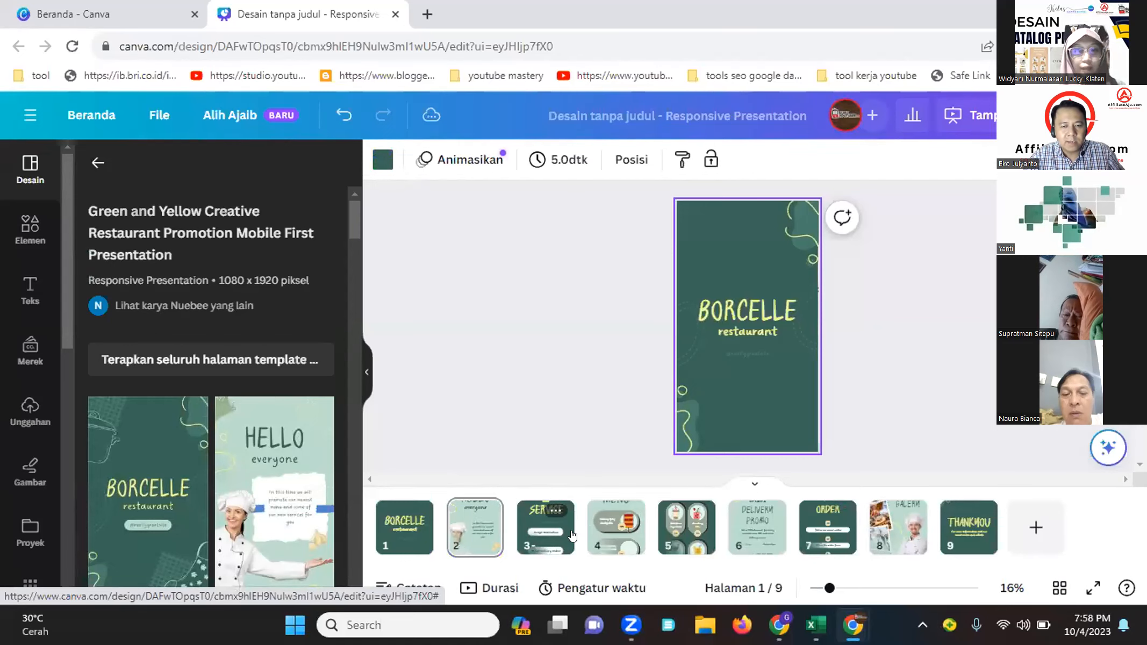
{"action": "left_click", "coordinate": [694, 534]}
{"action": "left_click", "coordinate": [767, 509]}
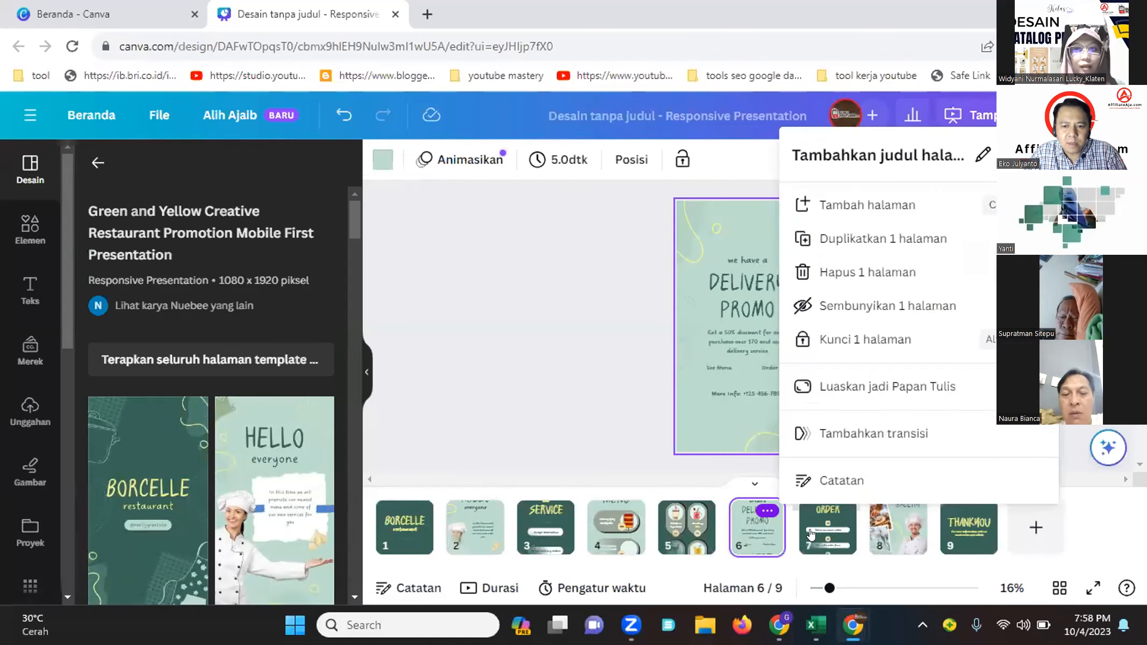
{"action": "left_click", "coordinate": [812, 534]}
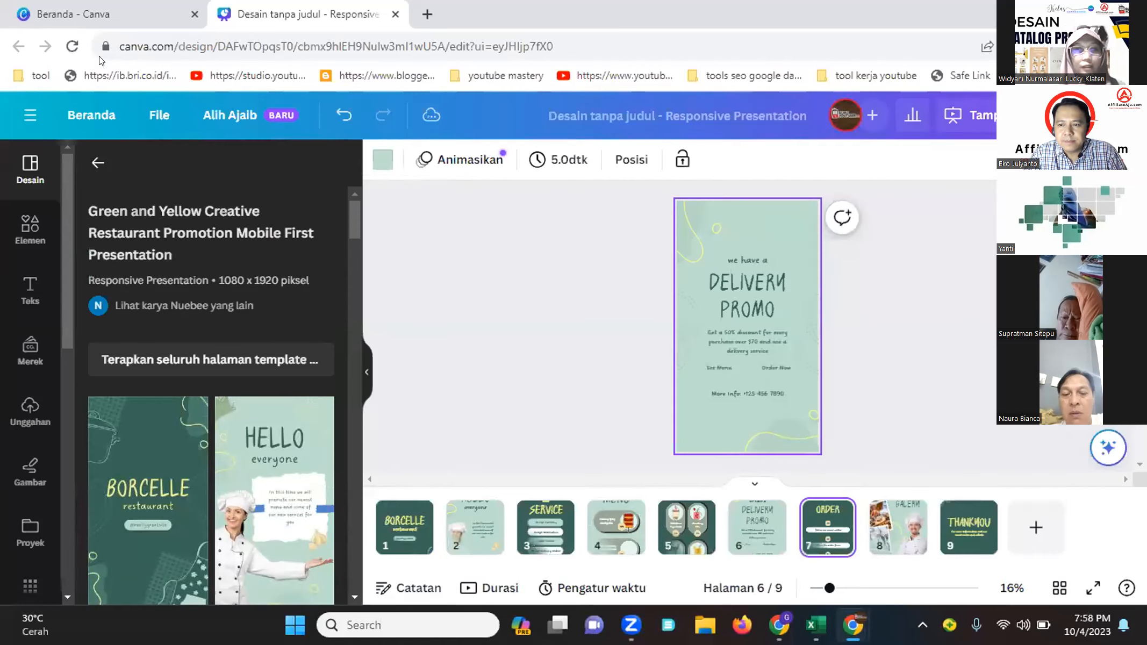
Switch to the Canva home tab and scroll through the presentation template collections
{"action": "left_click", "coordinate": [102, 14]}
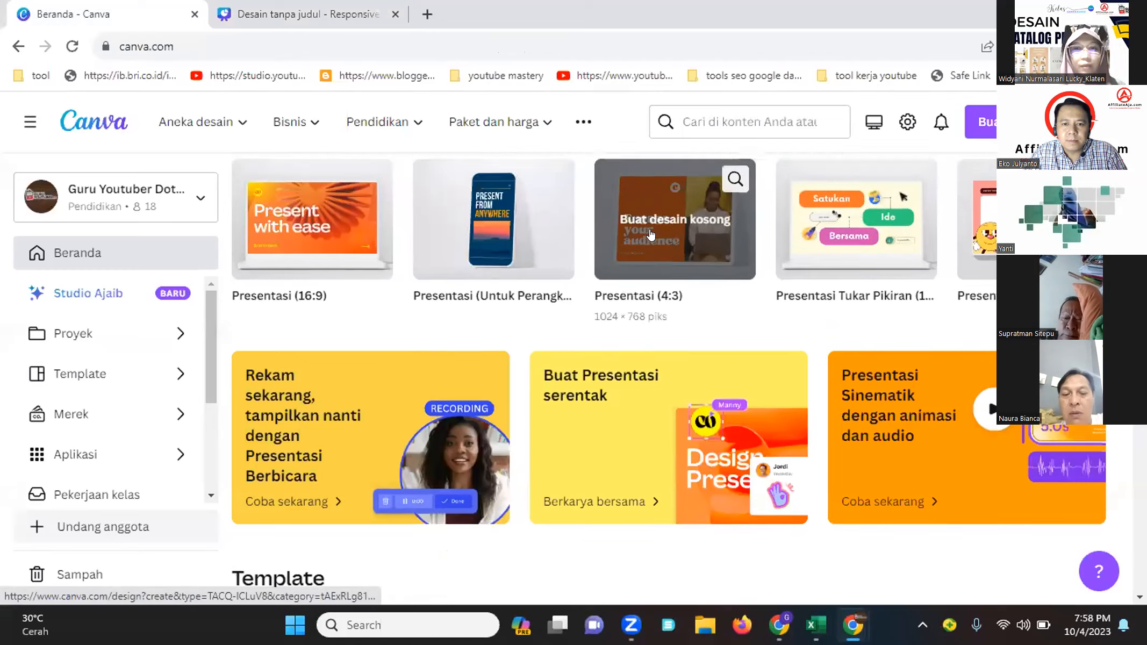
{"action": "scroll", "coordinate": [651, 235], "scroll_direction": "up", "scroll_amount": 3}
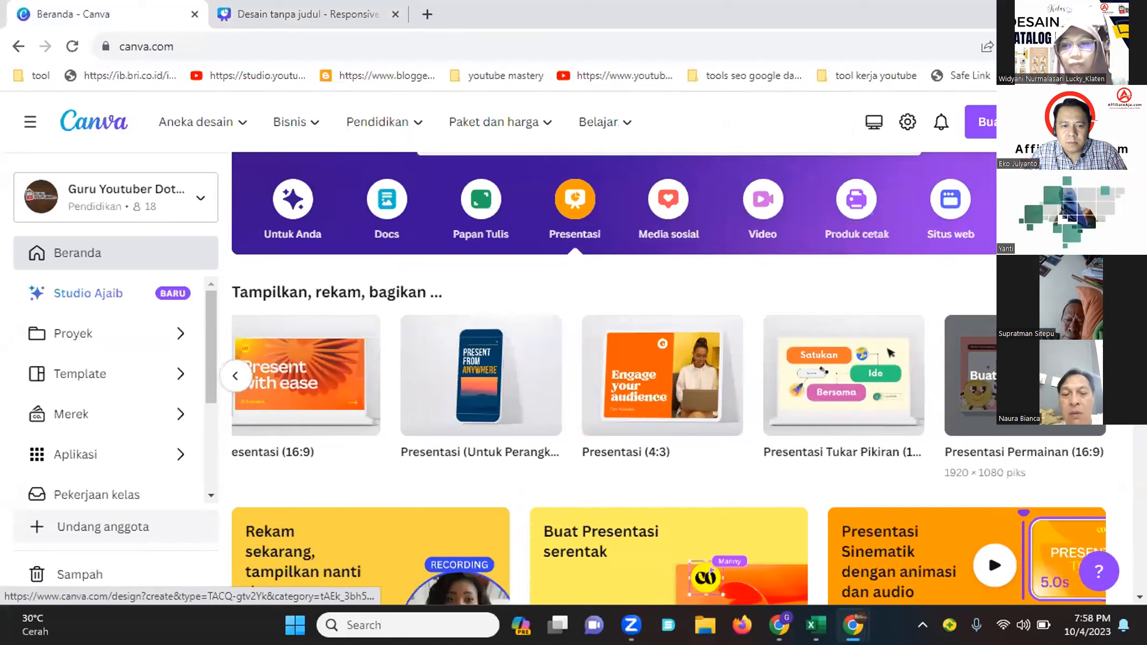
{"action": "scroll", "coordinate": [505, 490], "scroll_direction": "down", "scroll_amount": 10}
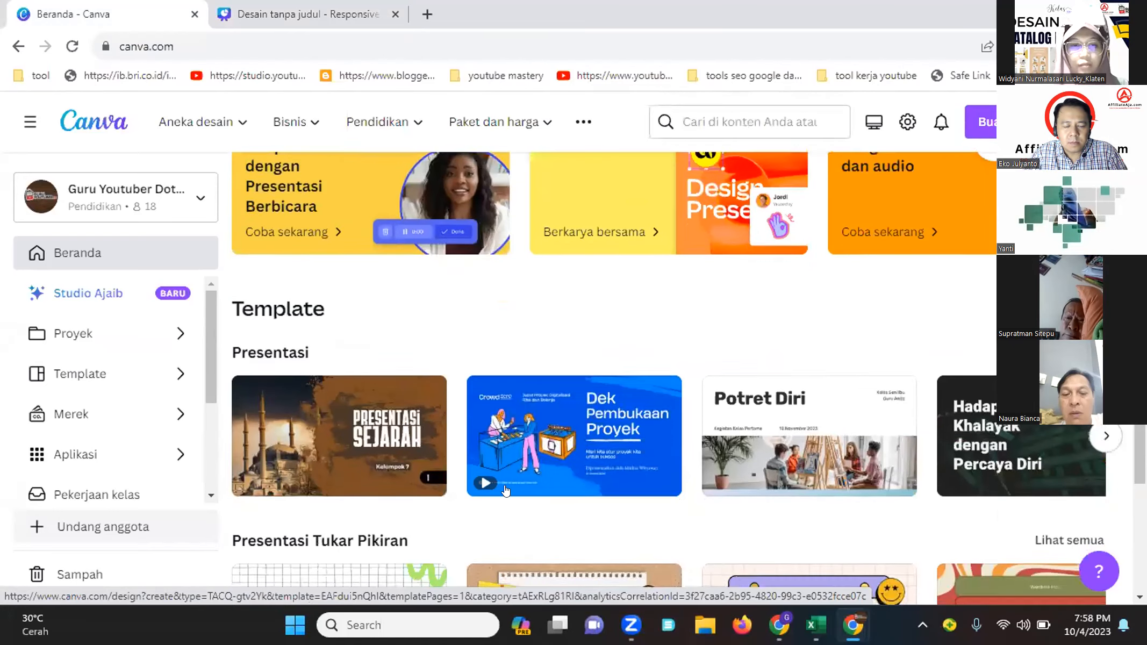
{"action": "scroll", "coordinate": [506, 490], "scroll_direction": "down", "scroll_amount": 5}
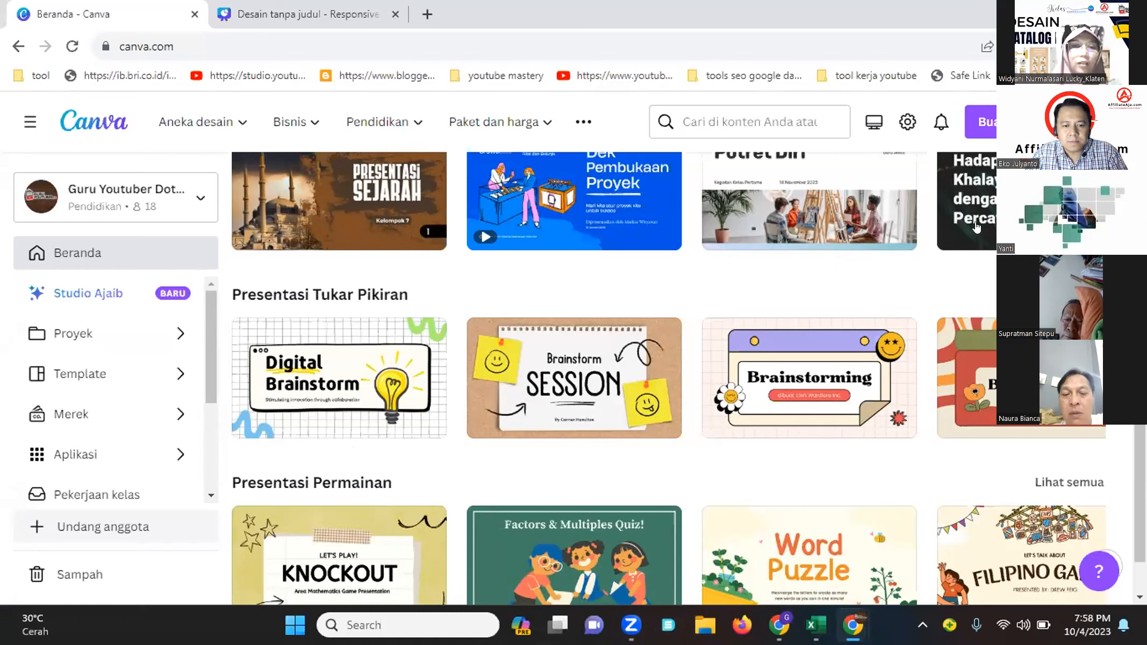
{"action": "scroll", "coordinate": [721, 294], "scroll_direction": "up", "scroll_amount": 10}
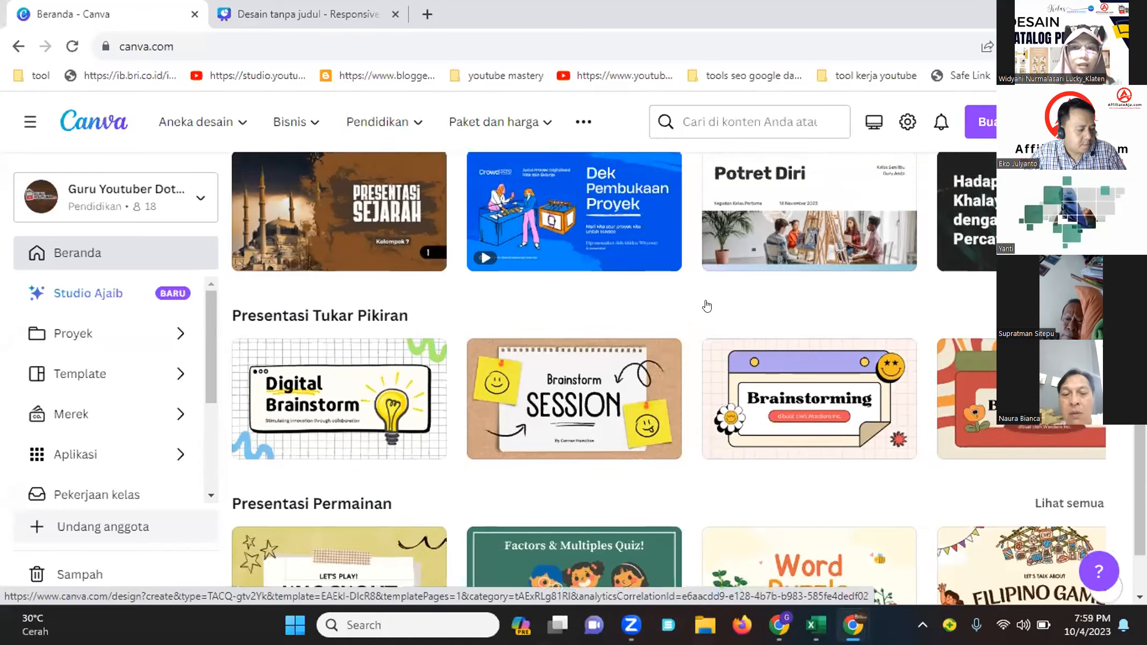
{"action": "scroll", "coordinate": [752, 376], "scroll_direction": "down", "scroll_amount": 3}
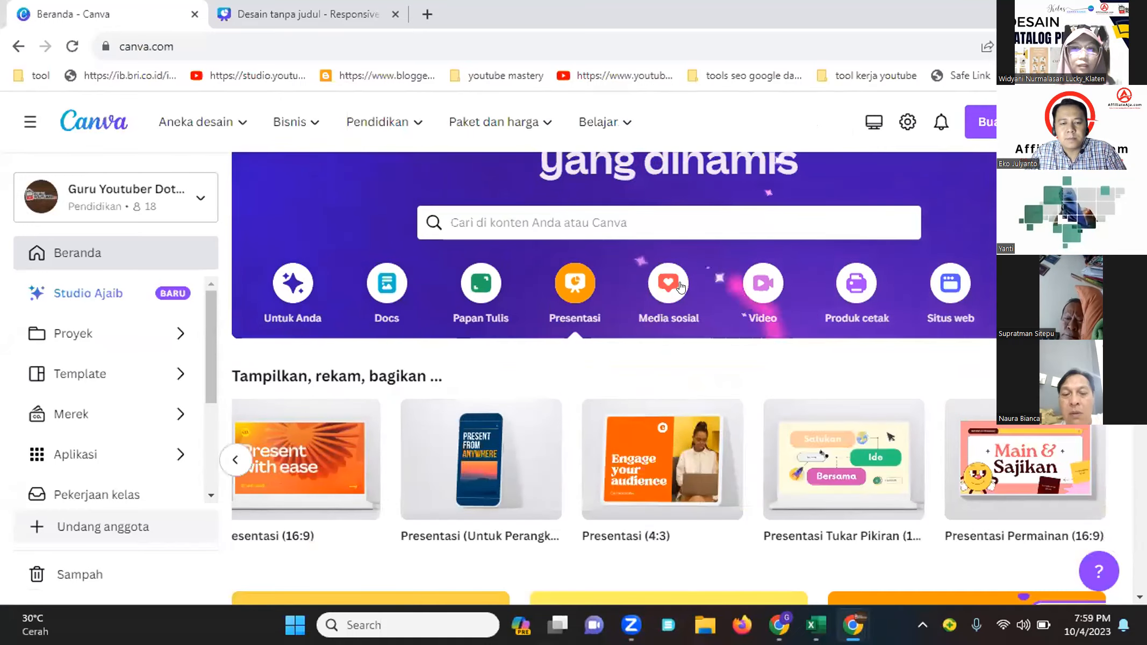
Open the Media sosial category, pick Instagram, and browse the Instagram design types and templates
{"action": "left_click", "coordinate": [649, 290]}
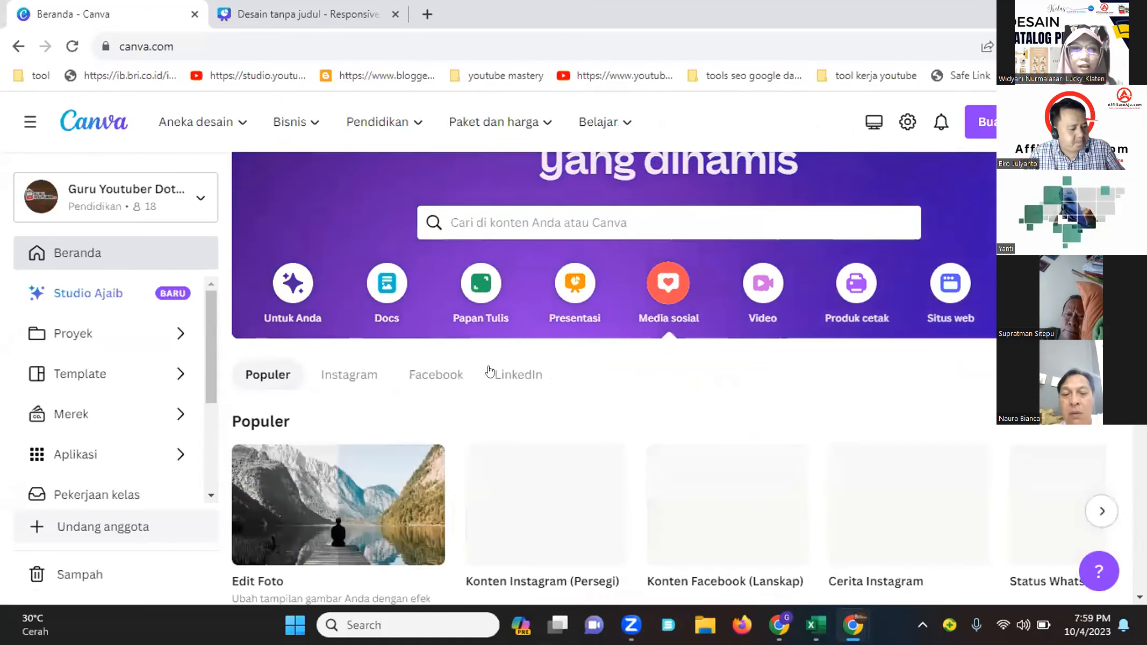
{"action": "left_click", "coordinate": [347, 376]}
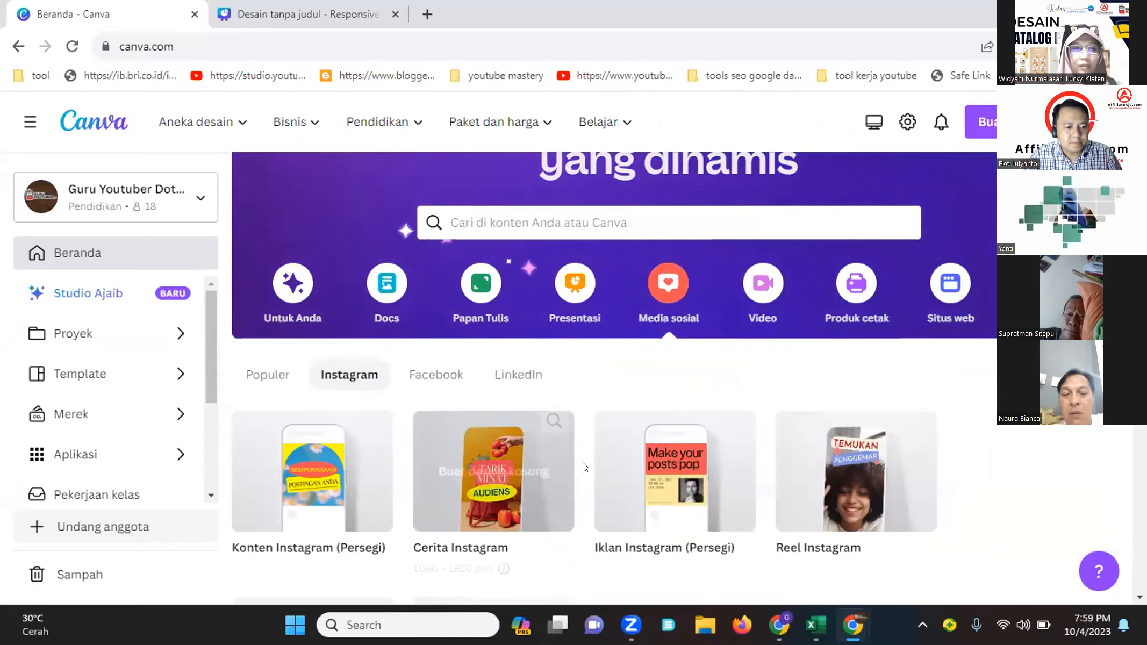
{"action": "scroll", "coordinate": [487, 467], "scroll_direction": "down", "scroll_amount": 5}
{"action": "scroll", "coordinate": [328, 456], "scroll_direction": "down", "scroll_amount": 5}
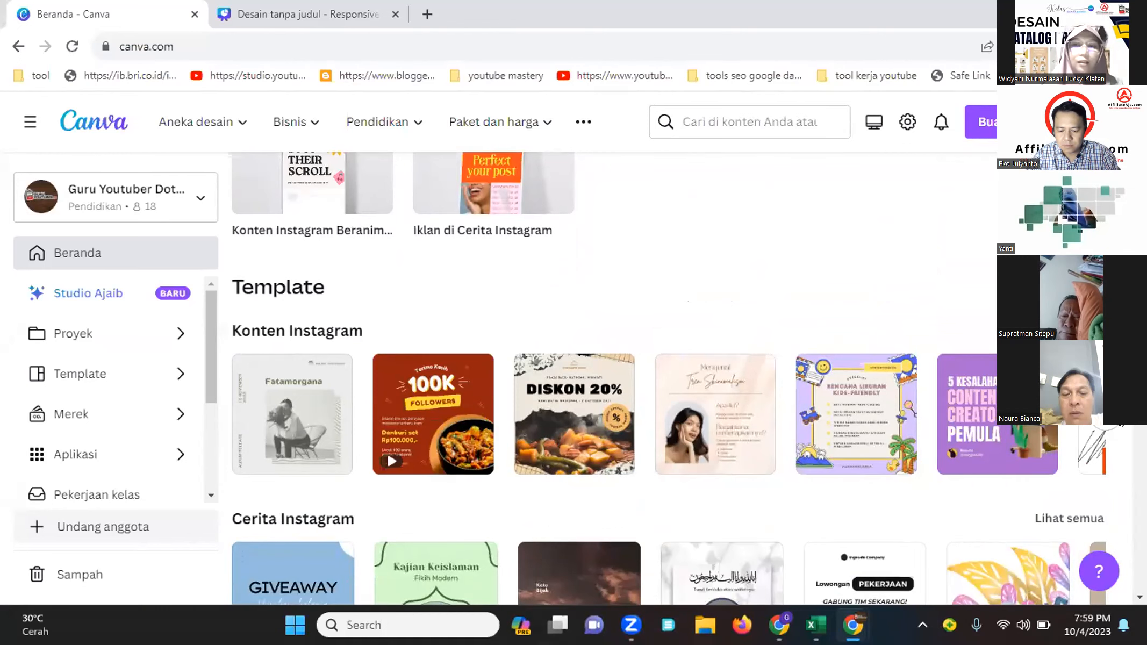
Browse the Instagram template rows, from Konten Instagram through Cerita, Iklan, Reels and animated Instagram content
{"action": "left_click", "coordinate": [1109, 415]}
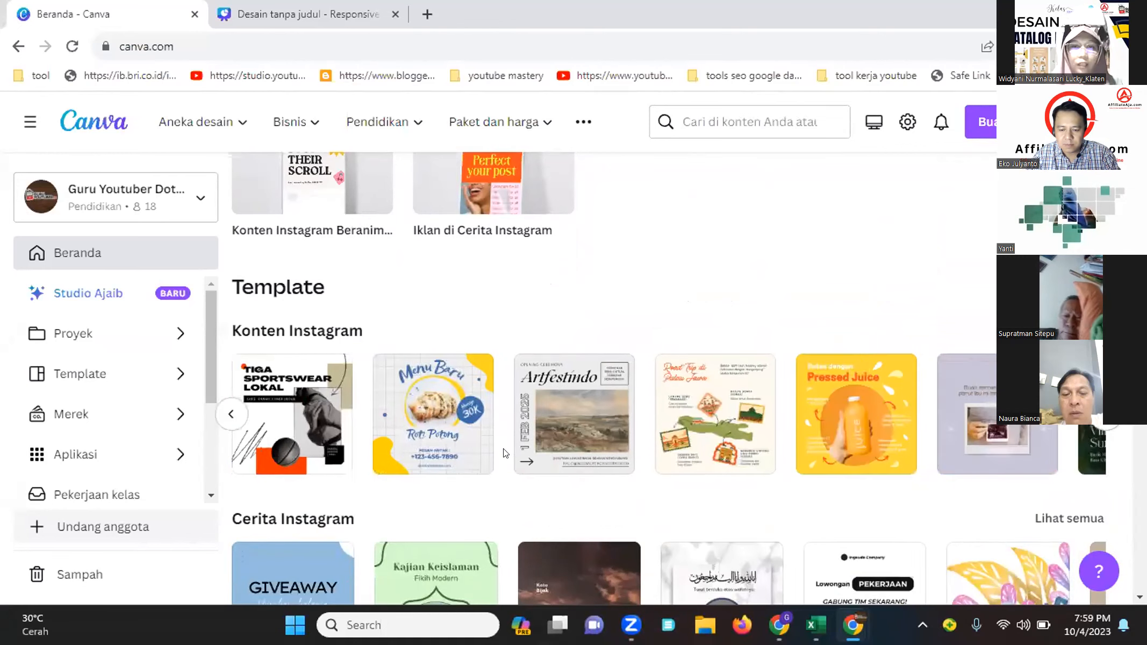
{"action": "scroll", "coordinate": [435, 368], "scroll_direction": "down", "scroll_amount": 5}
{"action": "scroll", "coordinate": [436, 368], "scroll_direction": "up", "scroll_amount": 3}
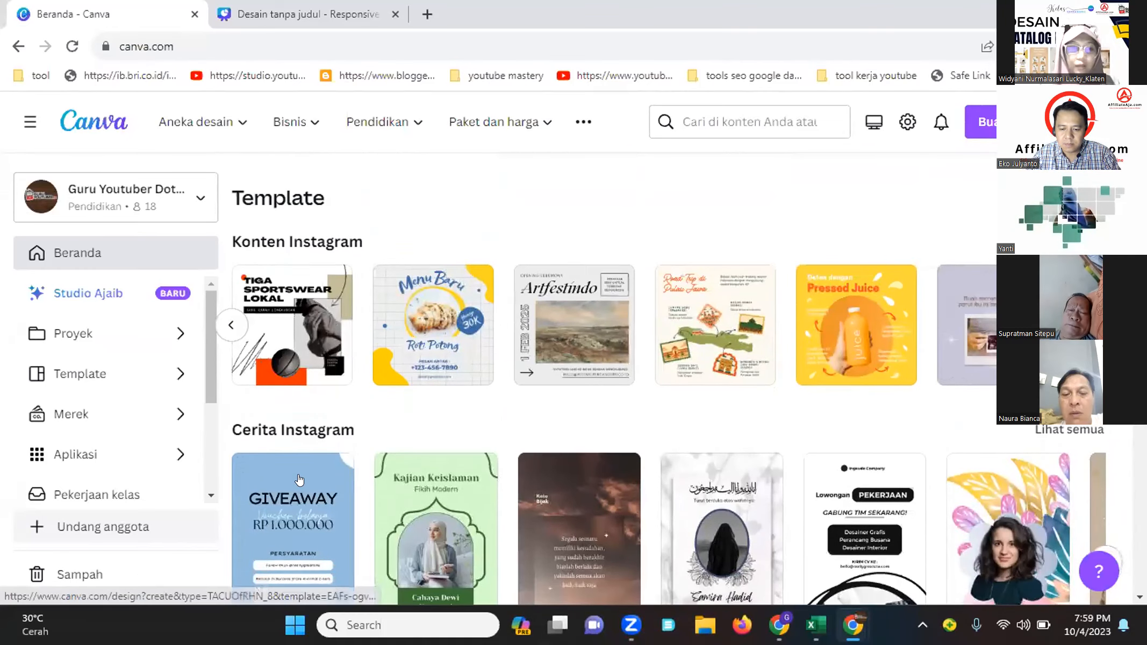
{"action": "scroll", "coordinate": [290, 471], "scroll_direction": "down", "scroll_amount": 5}
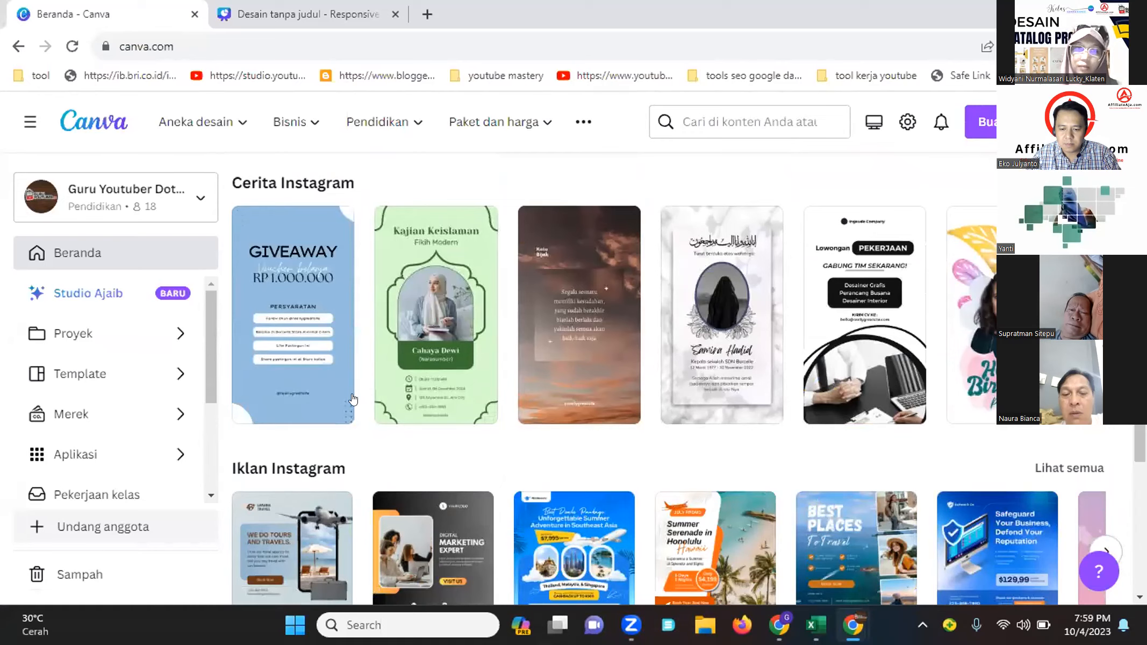
{"action": "scroll", "coordinate": [354, 390], "scroll_direction": "down", "scroll_amount": 3}
{"action": "scroll", "coordinate": [383, 488], "scroll_direction": "down", "scroll_amount": 5}
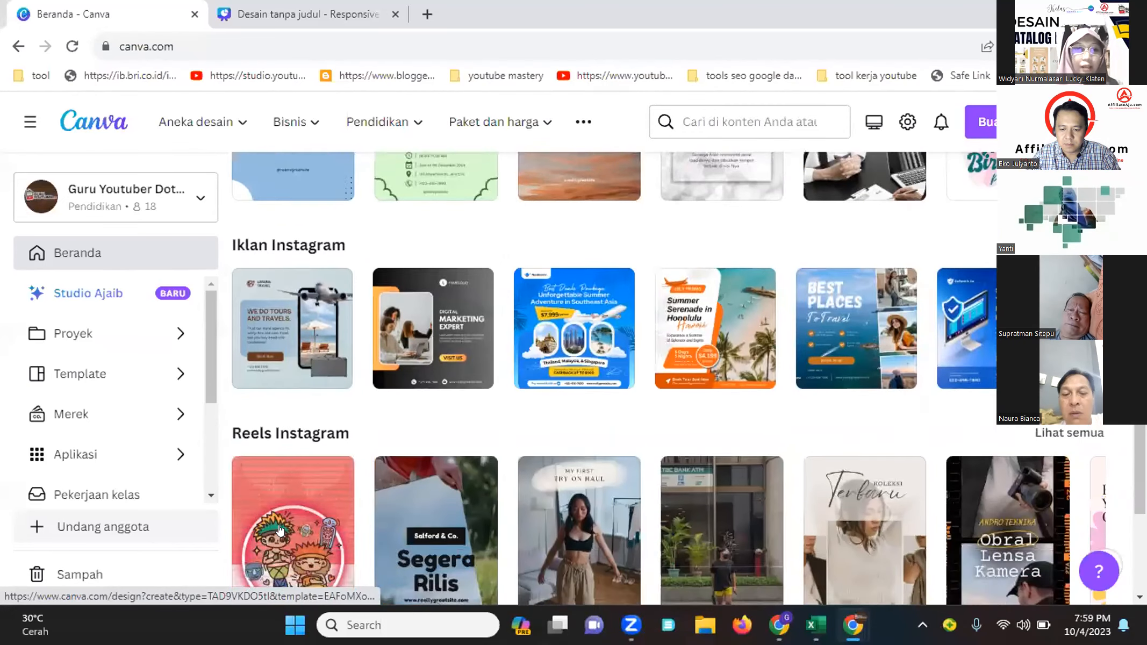
{"action": "scroll", "coordinate": [304, 544], "scroll_direction": "down", "scroll_amount": 2}
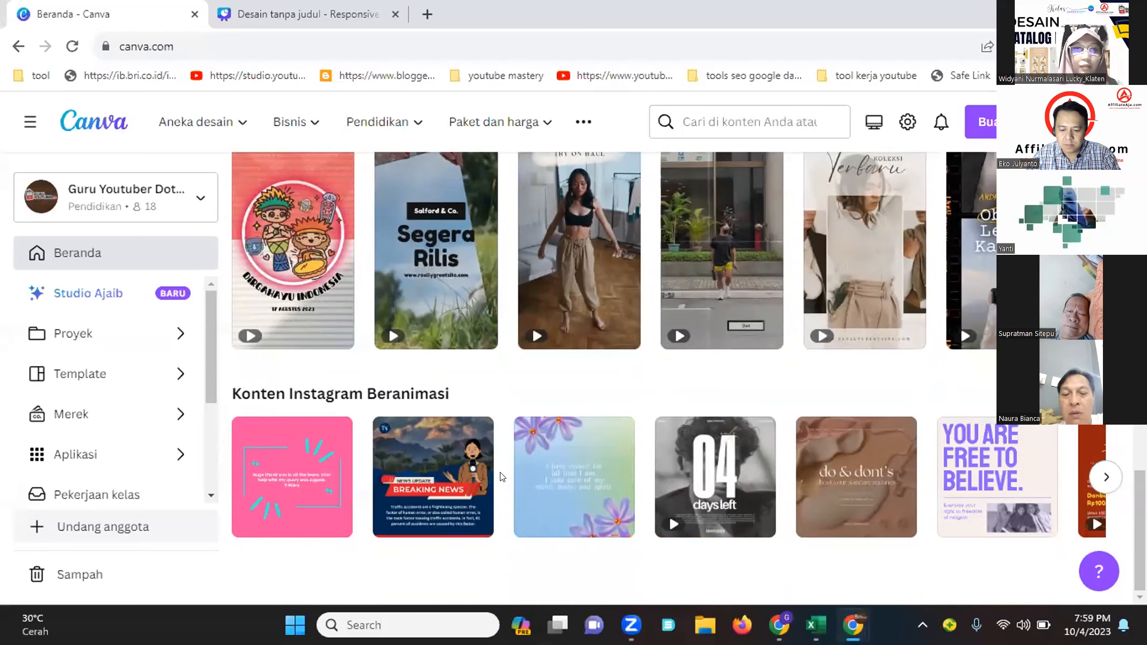
{"action": "scroll", "coordinate": [752, 285], "scroll_direction": "up", "scroll_amount": 14}
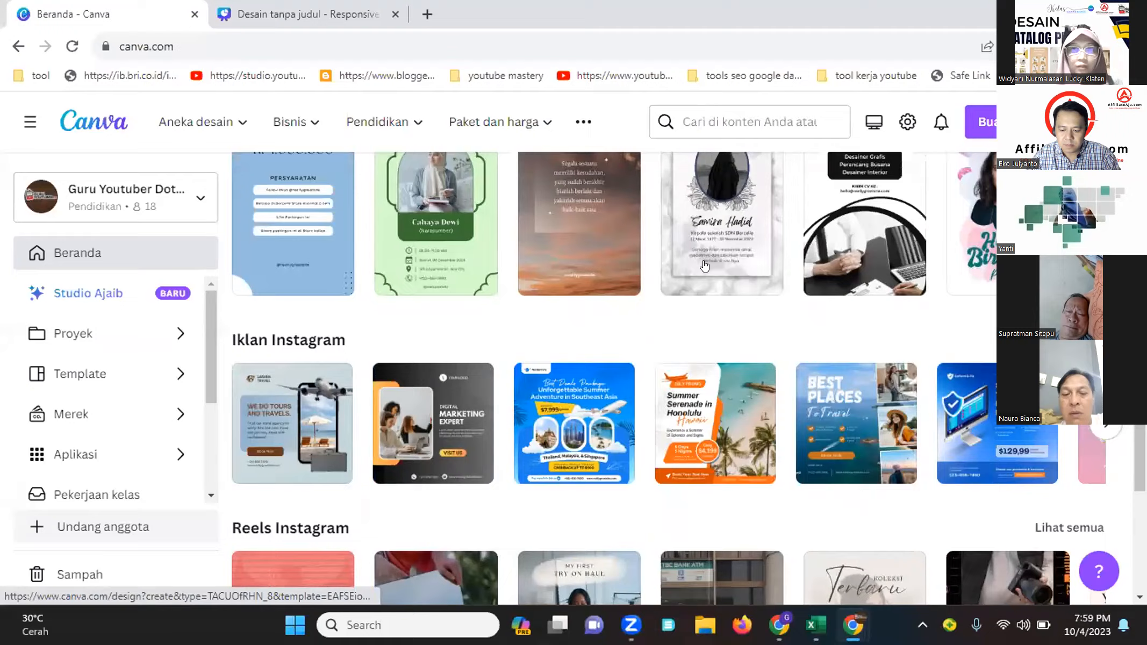
{"action": "scroll", "coordinate": [704, 268], "scroll_direction": "up", "scroll_amount": 10}
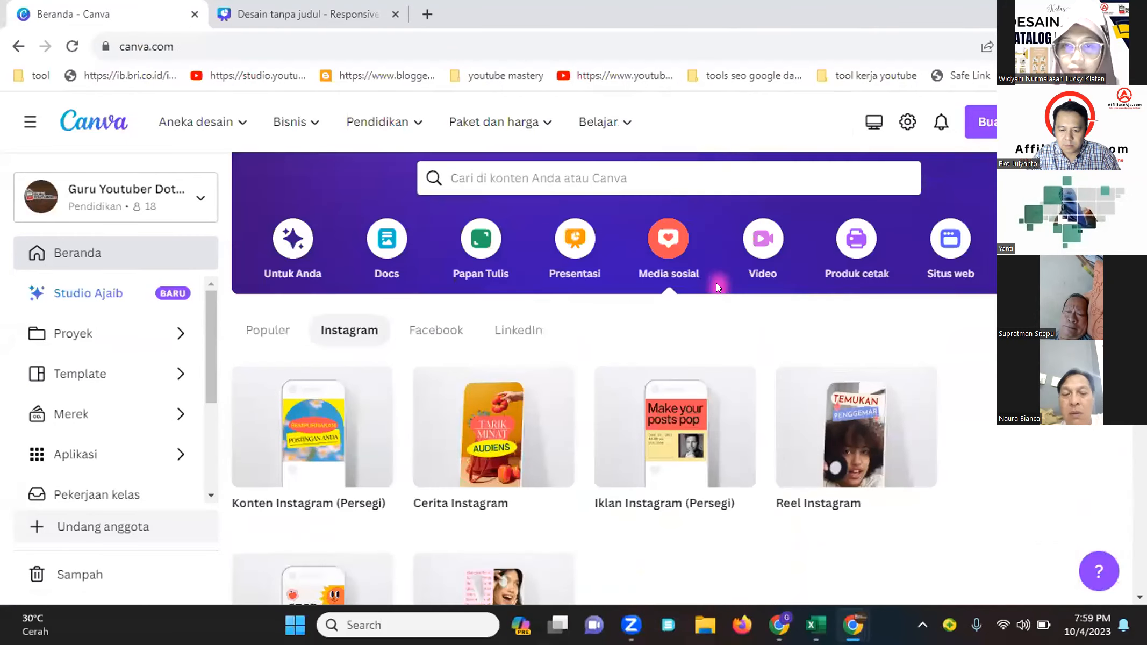
Open the Video category and browse its design types and video templates
{"action": "left_click", "coordinate": [758, 251]}
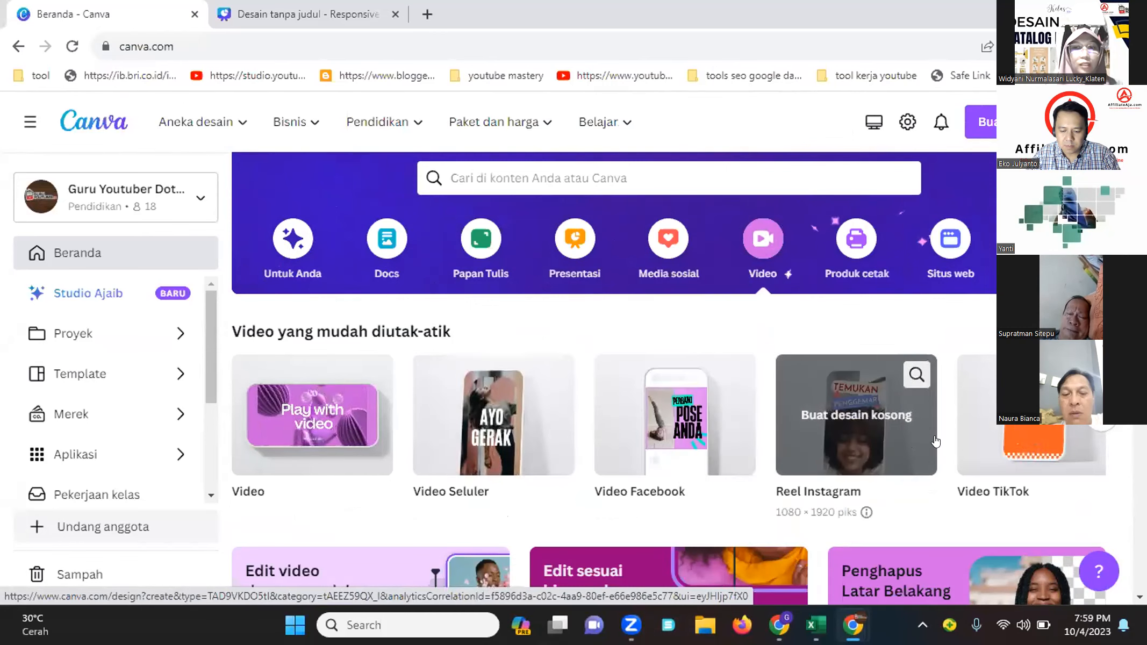
{"action": "left_click", "coordinate": [1097, 419]}
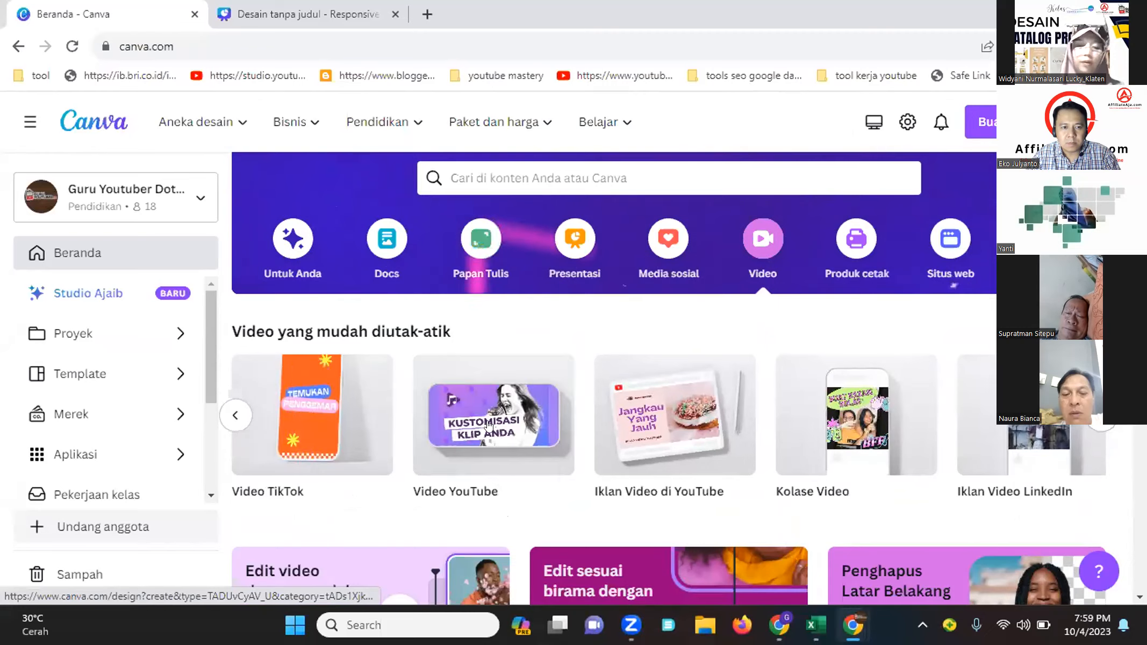
{"action": "scroll", "coordinate": [462, 446], "scroll_direction": "down", "scroll_amount": 5}
{"action": "scroll", "coordinate": [462, 449], "scroll_direction": "down", "scroll_amount": 2}
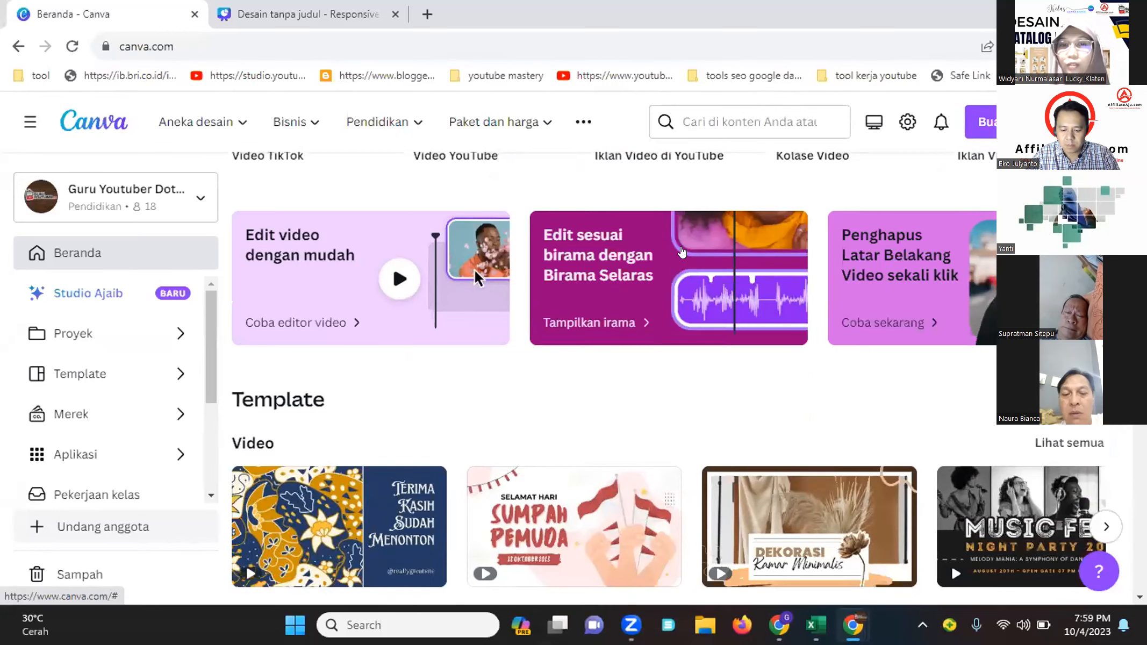
{"action": "scroll", "coordinate": [782, 421], "scroll_direction": "up", "scroll_amount": 5}
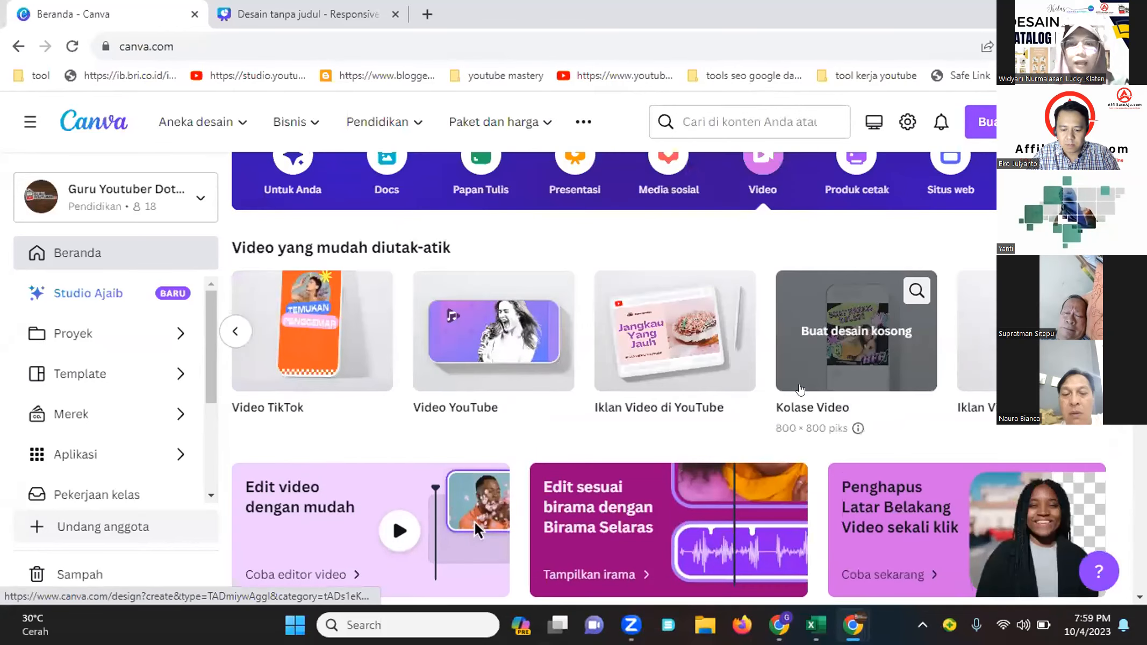
{"action": "scroll", "coordinate": [782, 422], "scroll_direction": "up", "scroll_amount": 3}
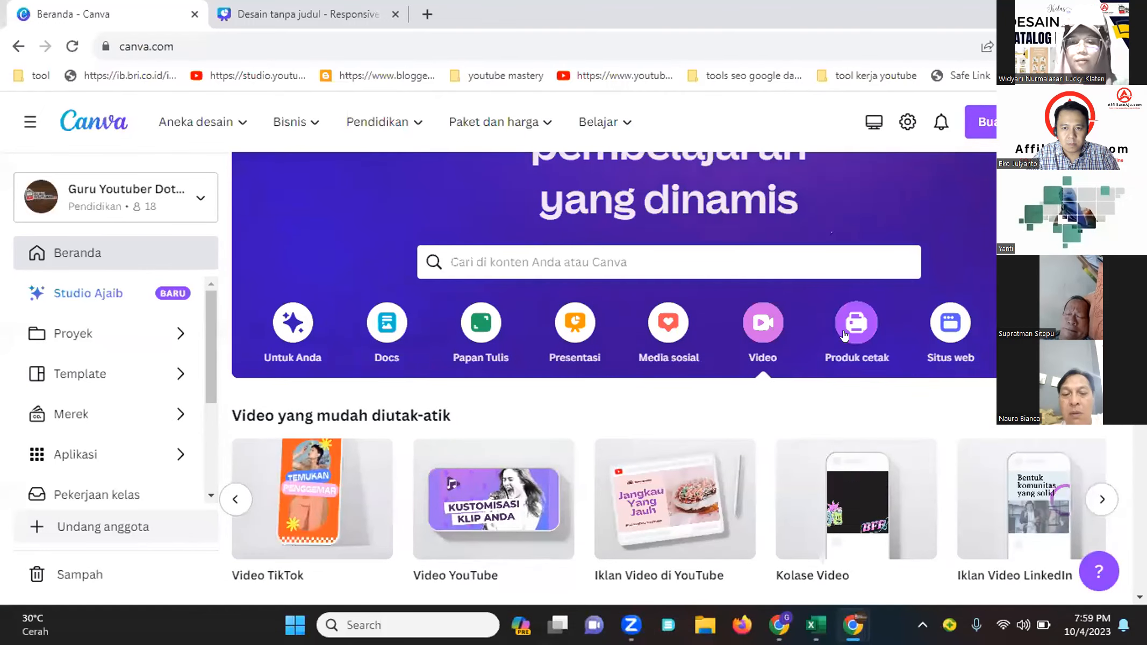
Open the Produk cetak category and browse its print design types and template collections
{"action": "left_click", "coordinate": [856, 322]}
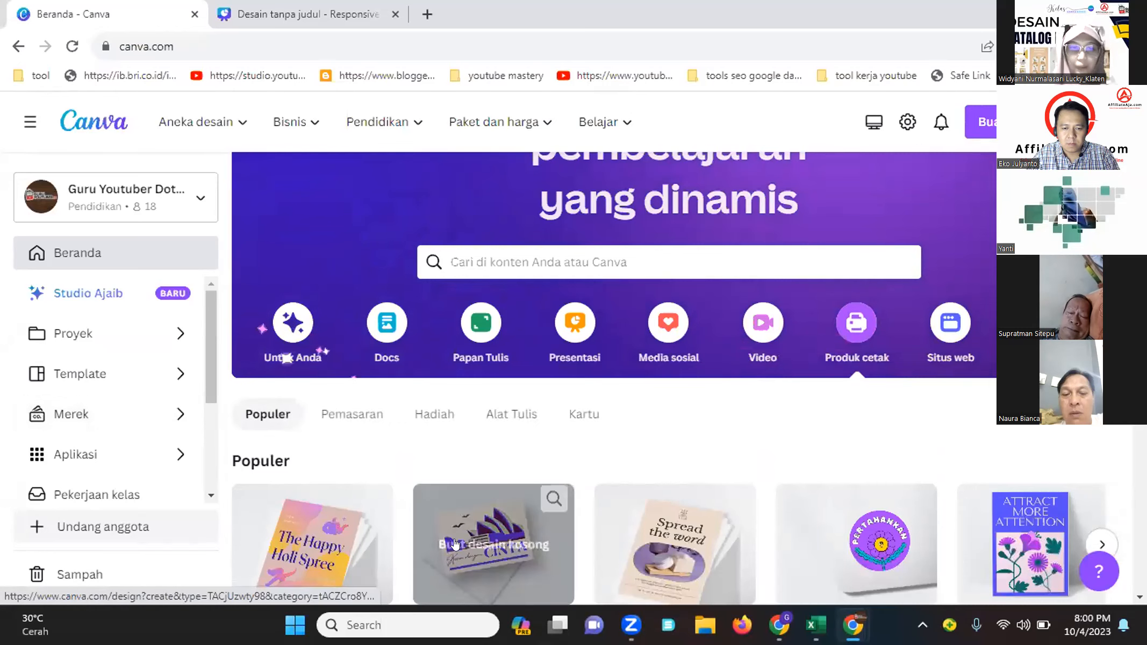
{"action": "scroll", "coordinate": [458, 538], "scroll_direction": "down", "scroll_amount": 5}
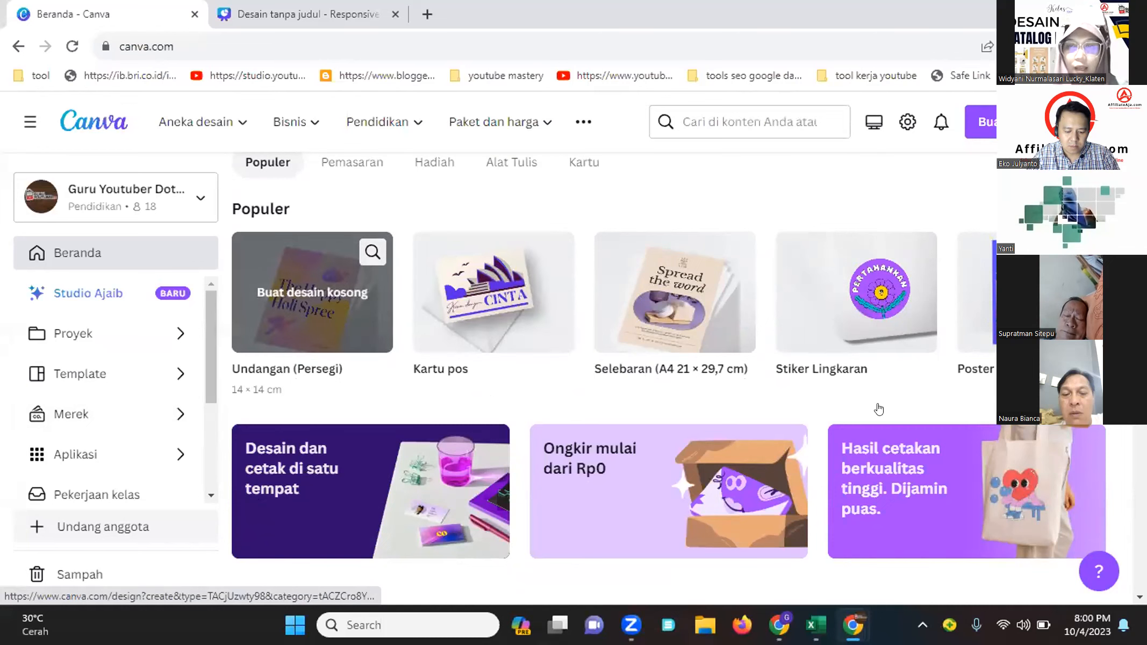
{"action": "scroll", "coordinate": [887, 416], "scroll_direction": "down", "scroll_amount": 8}
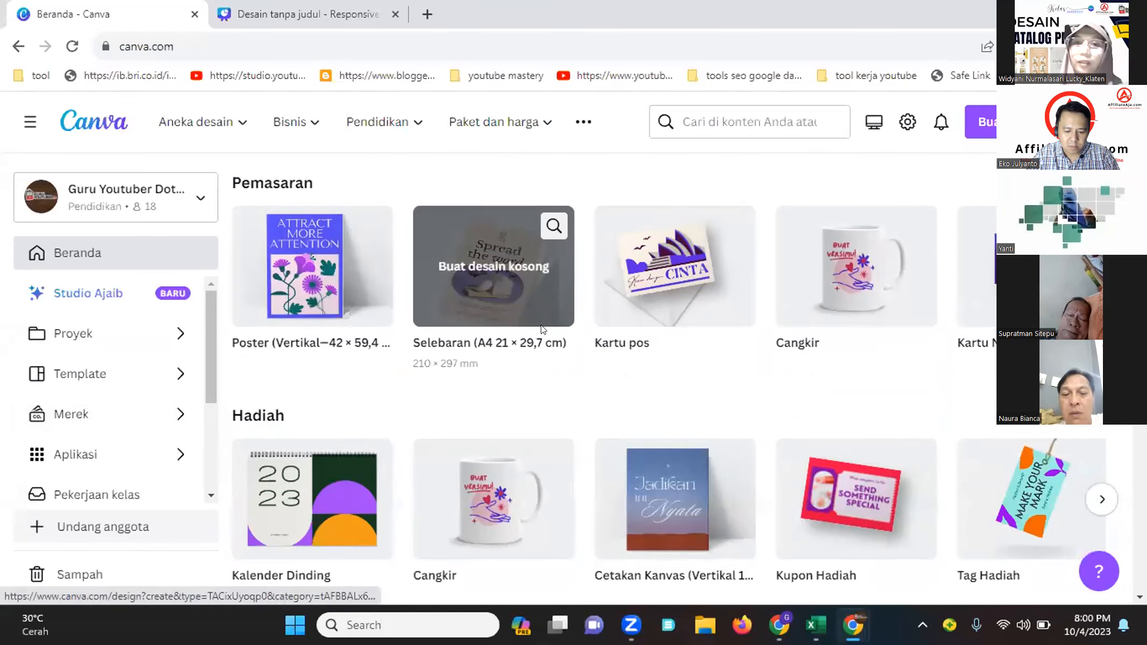
{"action": "scroll", "coordinate": [876, 307], "scroll_direction": "down", "scroll_amount": 2}
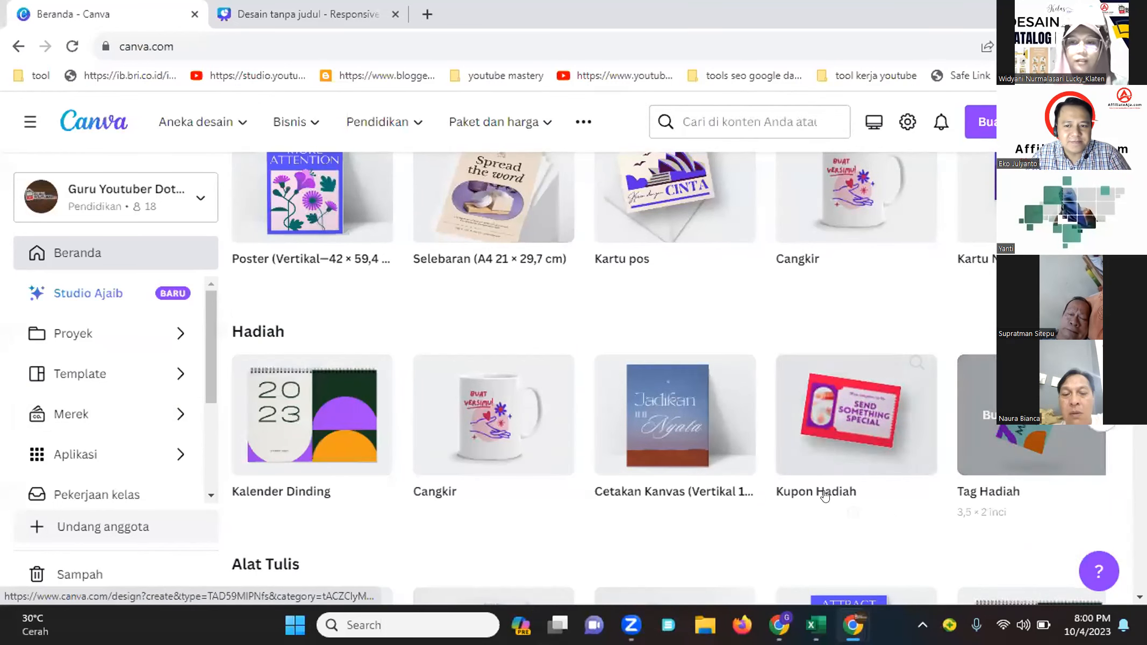
{"action": "scroll", "coordinate": [752, 484], "scroll_direction": "down", "scroll_amount": 5}
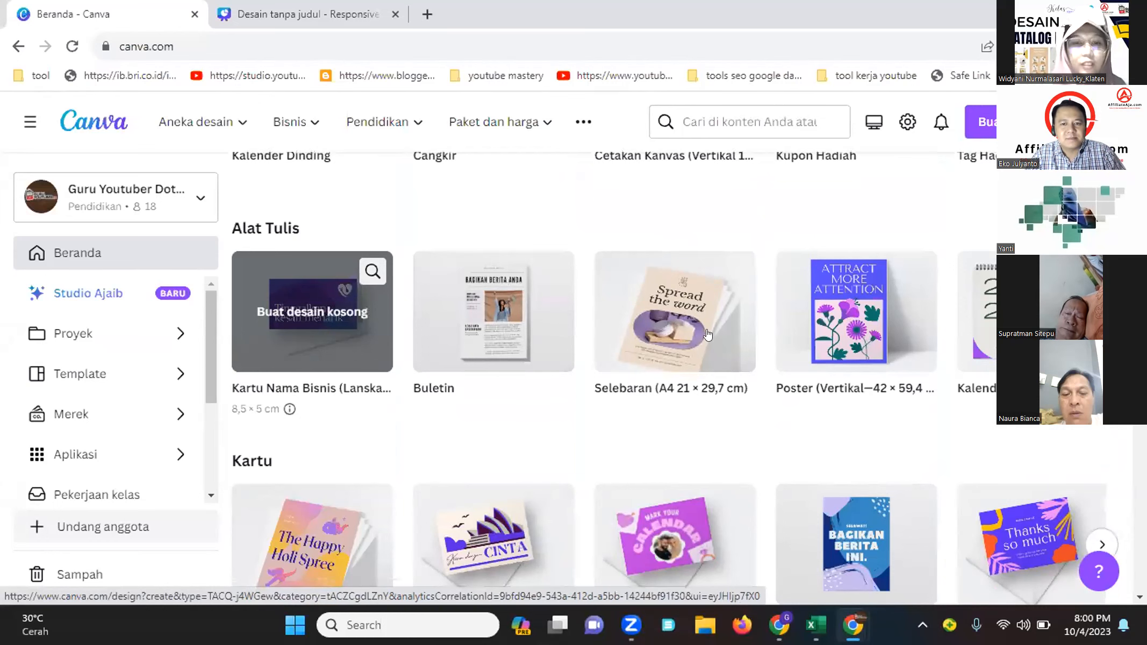
{"action": "scroll", "coordinate": [483, 537], "scroll_direction": "down", "scroll_amount": 3}
{"action": "scroll", "coordinate": [454, 476], "scroll_direction": "down", "scroll_amount": 6}
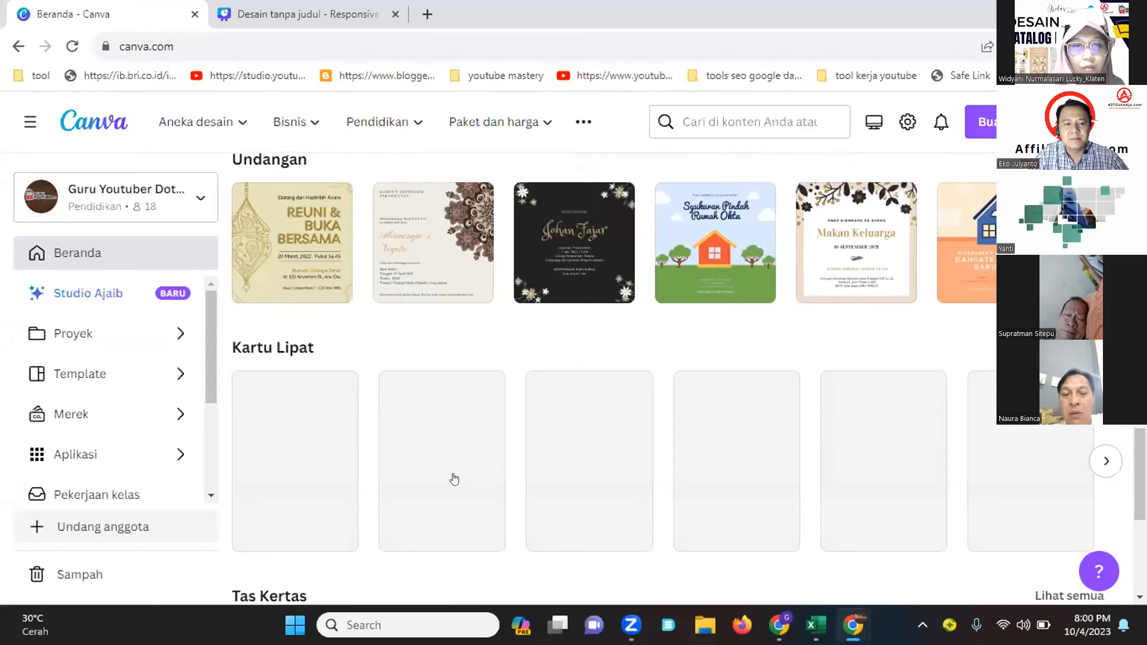
{"action": "scroll", "coordinate": [733, 496], "scroll_direction": "down", "scroll_amount": 6}
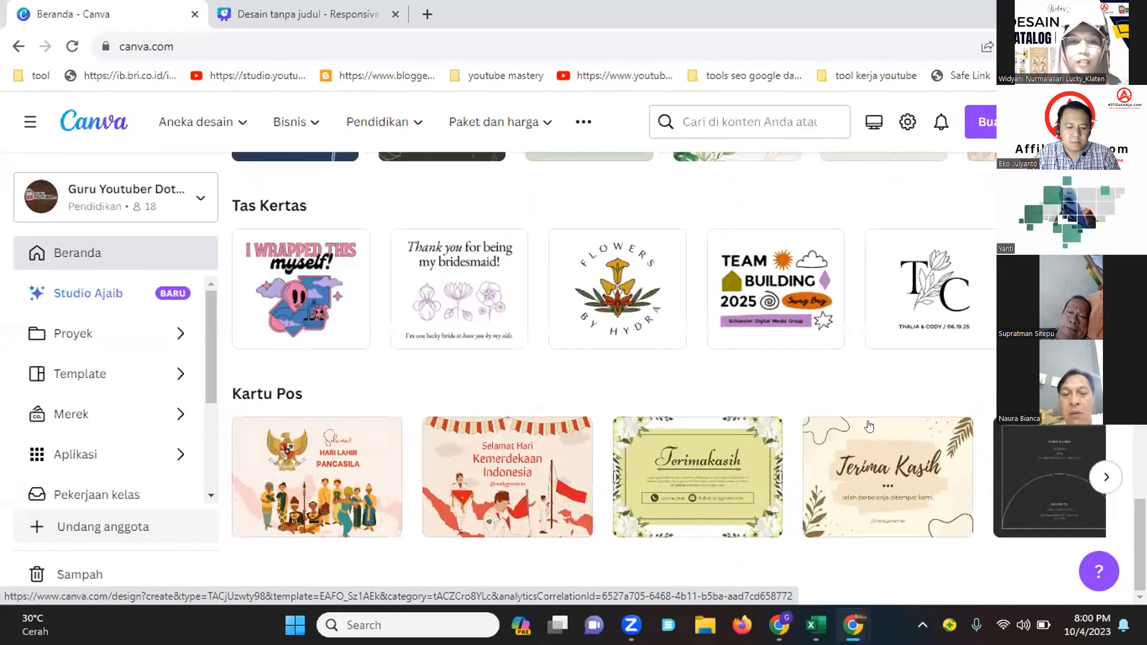
{"action": "scroll", "coordinate": [416, 329], "scroll_direction": "up", "scroll_amount": 10}
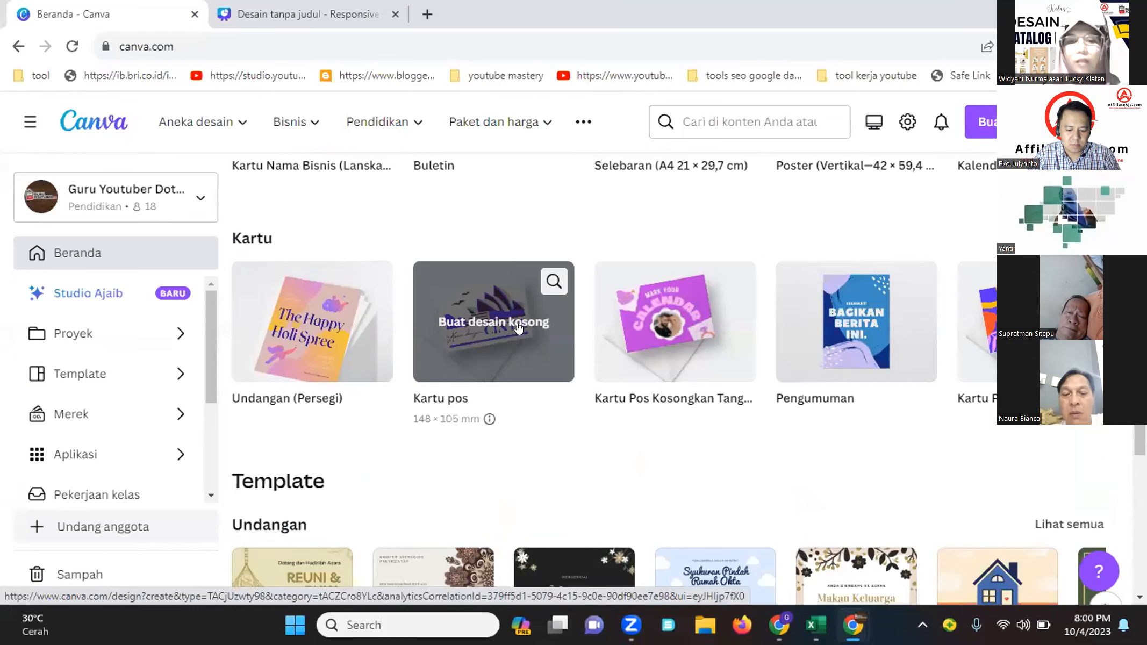
{"action": "scroll", "coordinate": [616, 383], "scroll_direction": "up", "scroll_amount": 8}
{"action": "scroll", "coordinate": [618, 382], "scroll_direction": "up", "scroll_amount": 8}
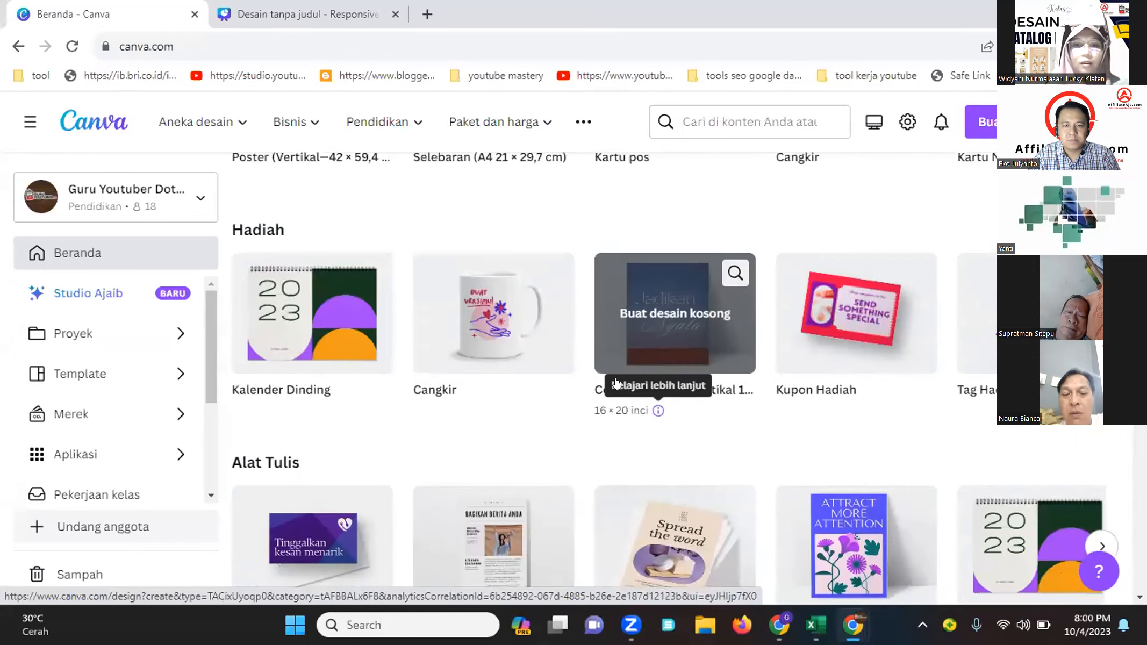
{"action": "scroll", "coordinate": [621, 383], "scroll_direction": "up", "scroll_amount": 5}
Open the Situs web category and browse its website design types and website templates
{"action": "left_click", "coordinate": [933, 304]}
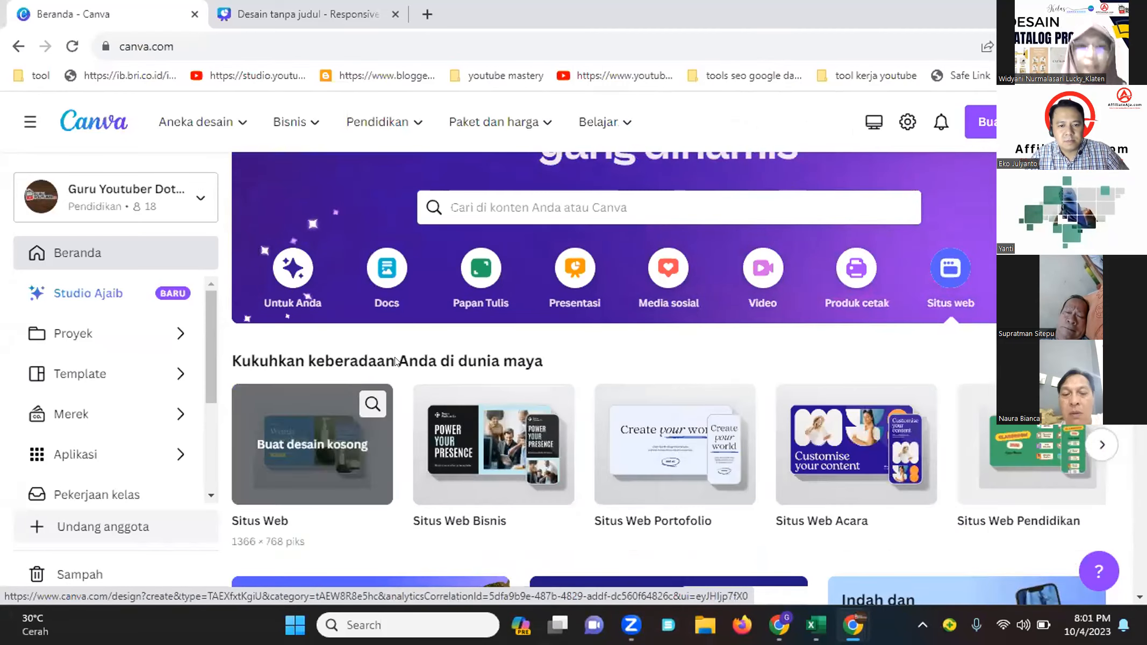
{"action": "scroll", "coordinate": [57, 399], "scroll_direction": "down", "scroll_amount": 2}
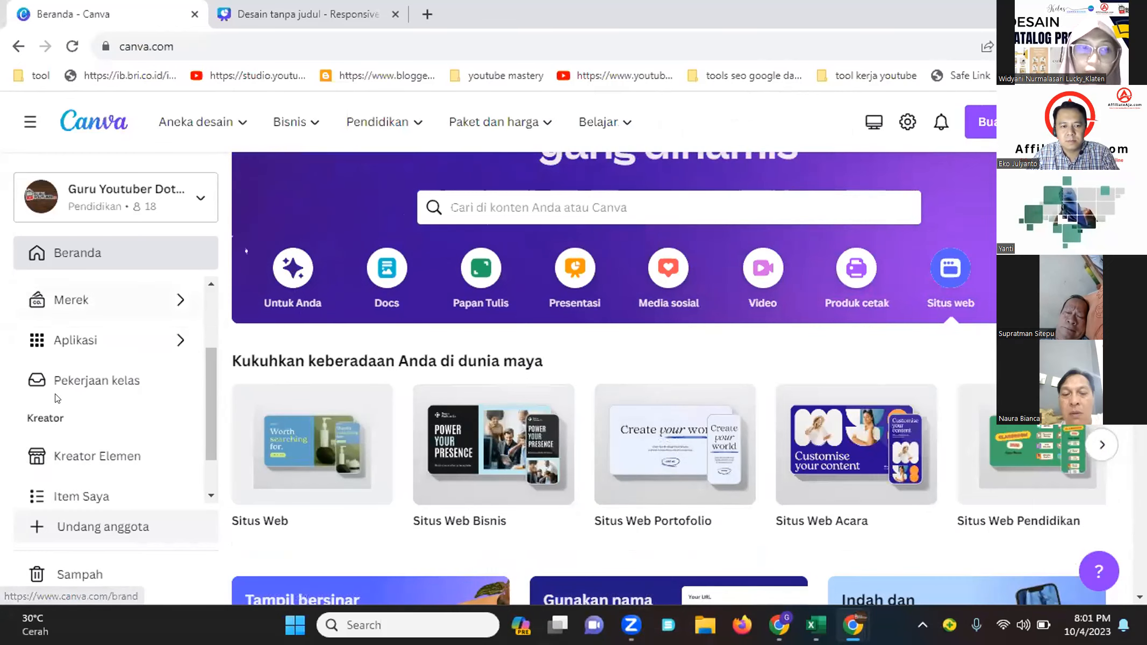
{"action": "scroll", "coordinate": [151, 410], "scroll_direction": "down", "scroll_amount": 6}
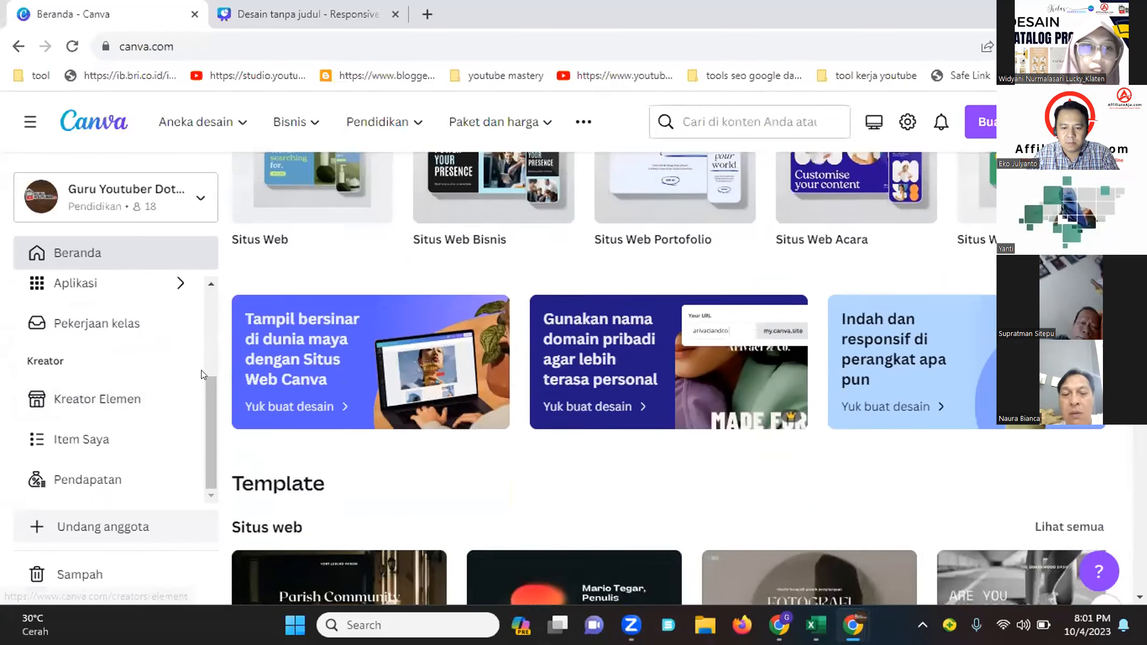
{"action": "scroll", "coordinate": [201, 371], "scroll_direction": "down", "scroll_amount": 2}
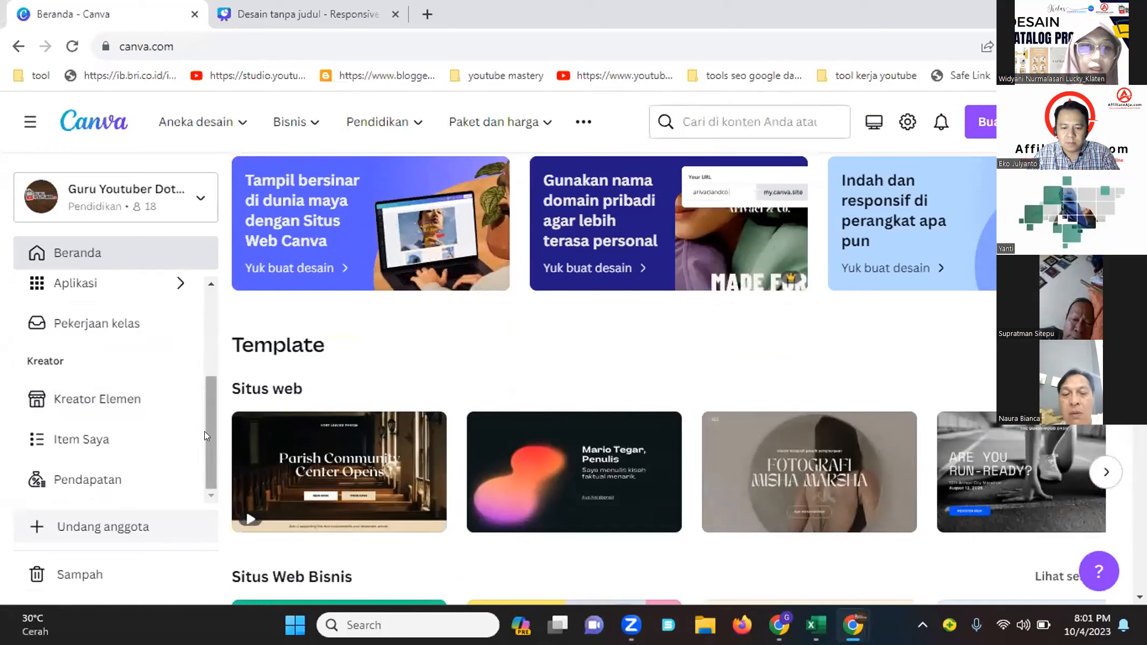
{"action": "left_click_drag", "start_coordinate": [206, 432], "coordinate": [219, 340]}
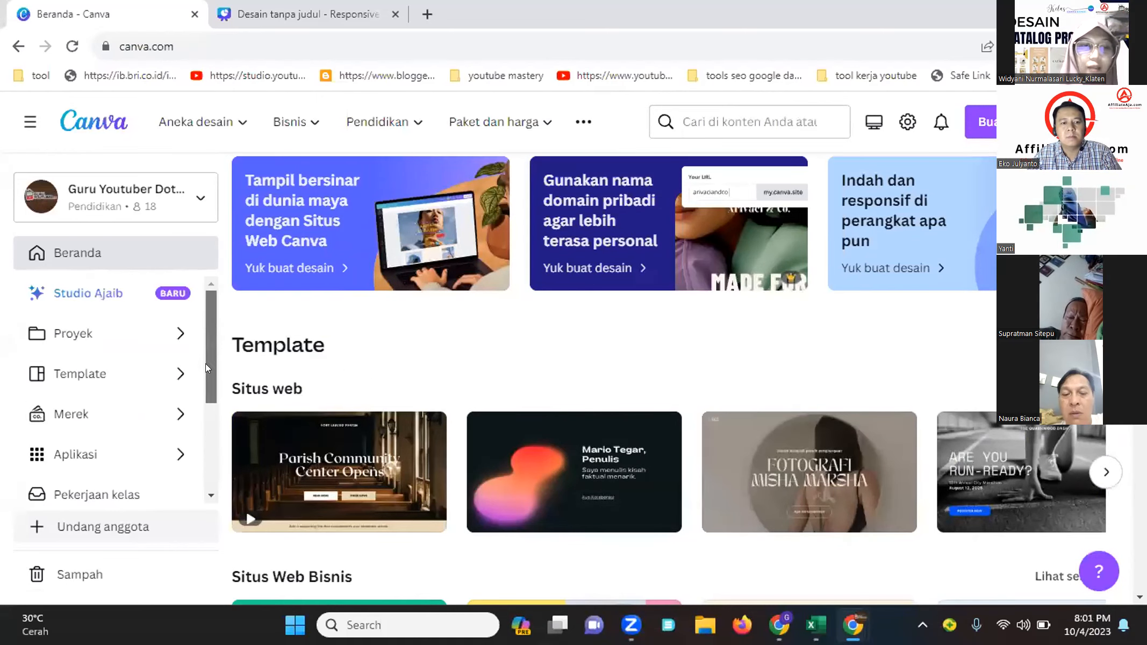
{"action": "scroll", "coordinate": [162, 446], "scroll_direction": "down", "scroll_amount": 3}
{"action": "scroll", "coordinate": [544, 442], "scroll_direction": "down", "scroll_amount": 3}
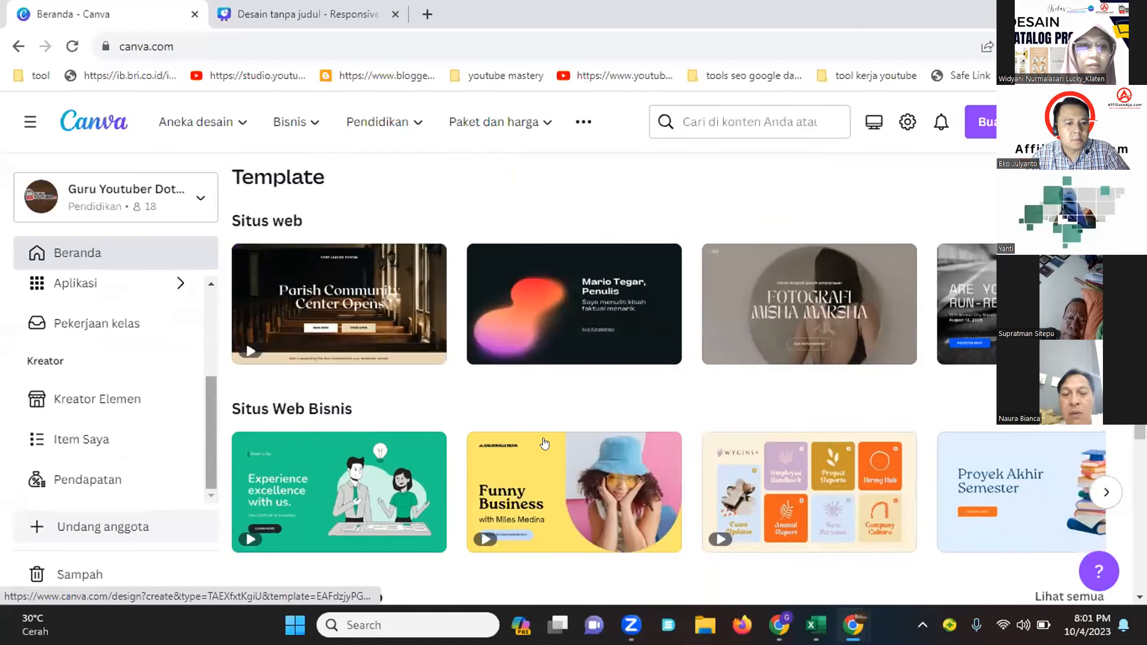
{"action": "scroll", "coordinate": [773, 442], "scroll_direction": "up", "scroll_amount": 8}
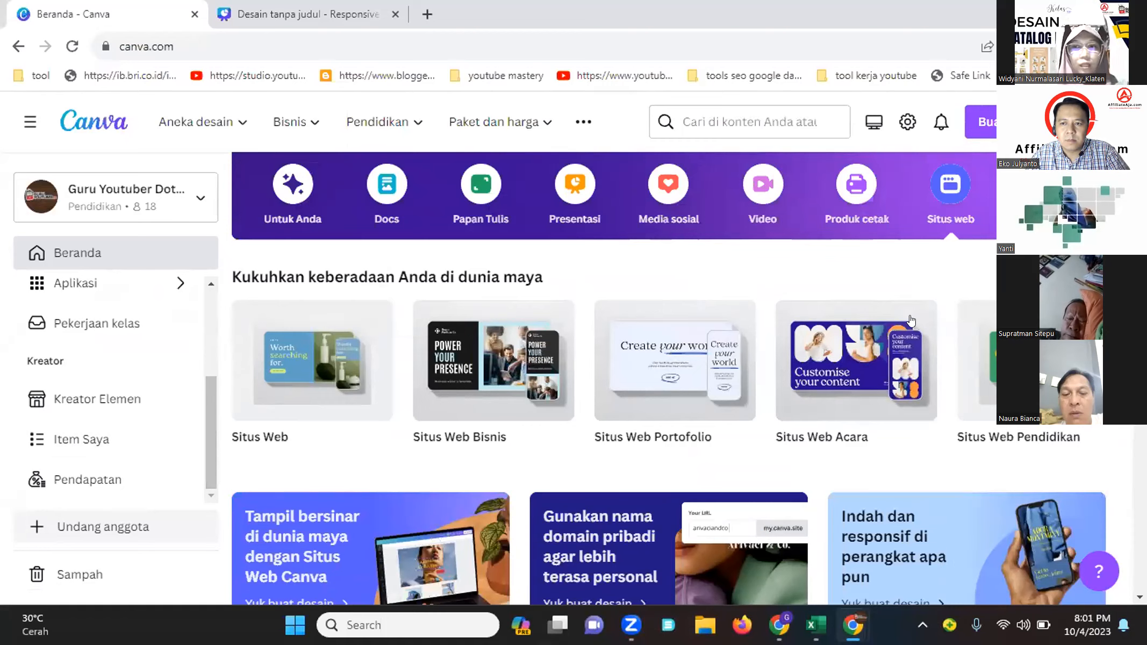
Browse the suggested design templates and open the green and yellow Struktur KKN Desa Borcelle graph template
{"action": "left_click", "coordinate": [950, 189]}
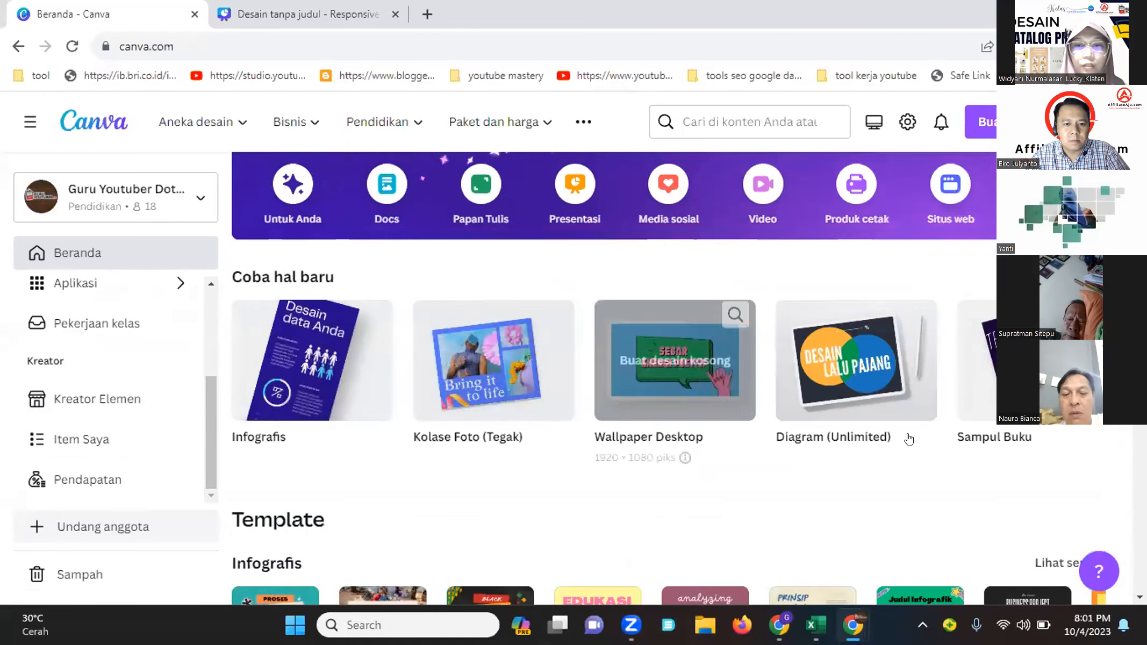
{"action": "scroll", "coordinate": [721, 468], "scroll_direction": "down", "scroll_amount": 8}
{"action": "scroll", "coordinate": [722, 468], "scroll_direction": "down", "scroll_amount": 3}
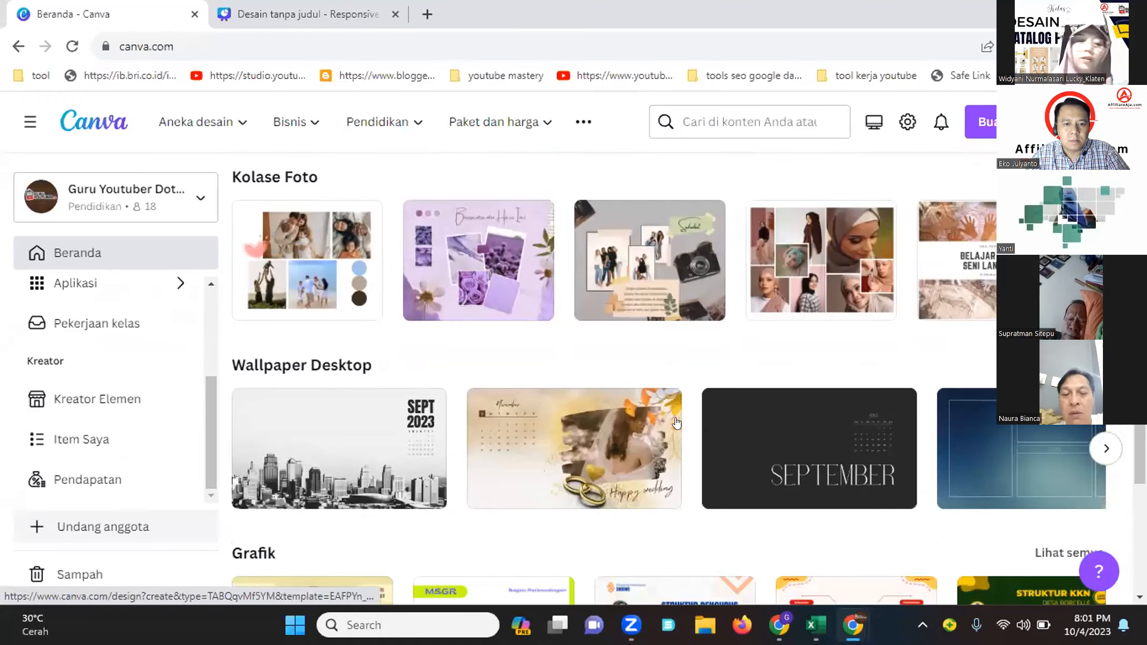
{"action": "scroll", "coordinate": [690, 422], "scroll_direction": "down", "scroll_amount": 7}
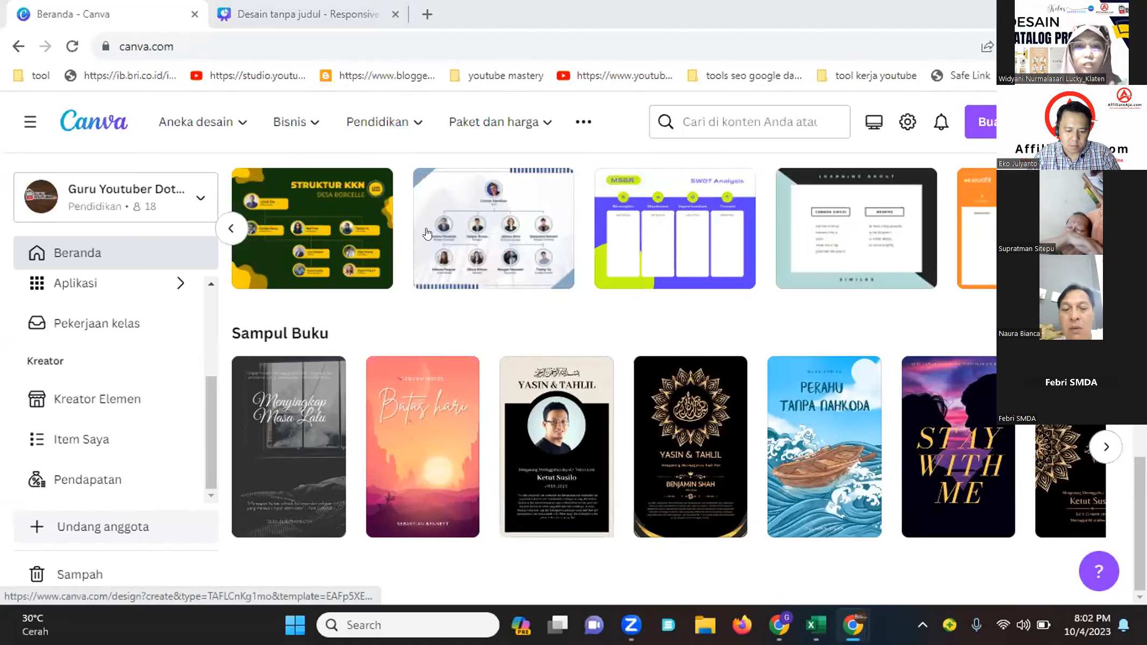
{"action": "left_click", "coordinate": [332, 238]}
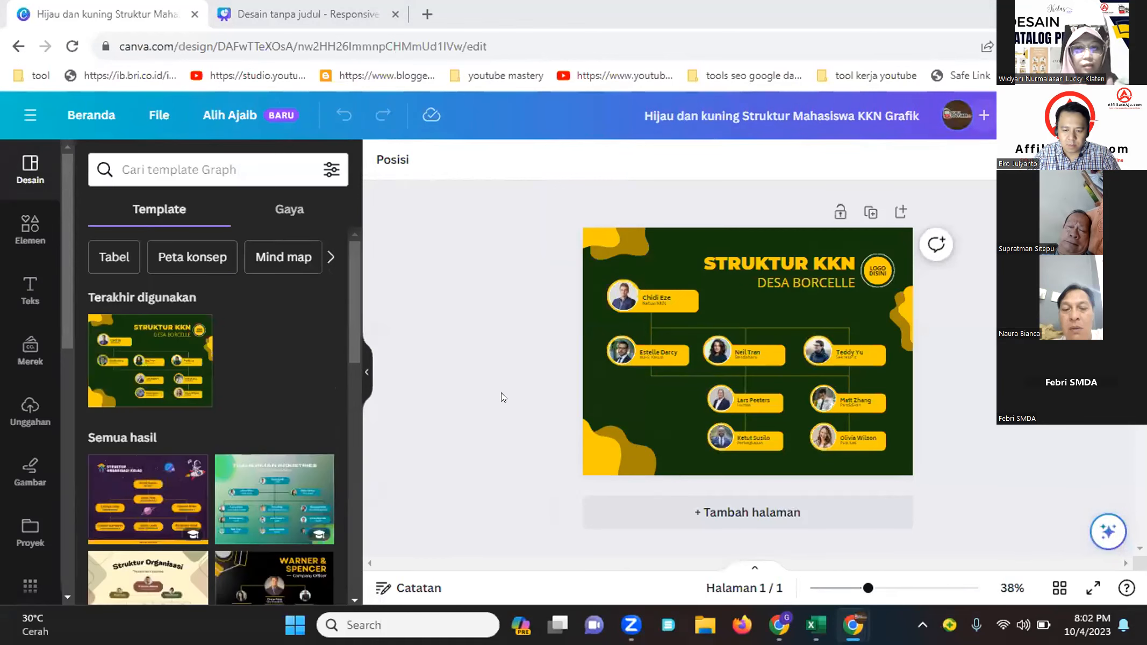
Open the uploads panel in the editor and switch to the uploaded audio files
{"action": "scroll", "coordinate": [318, 596], "scroll_direction": "down", "scroll_amount": 5}
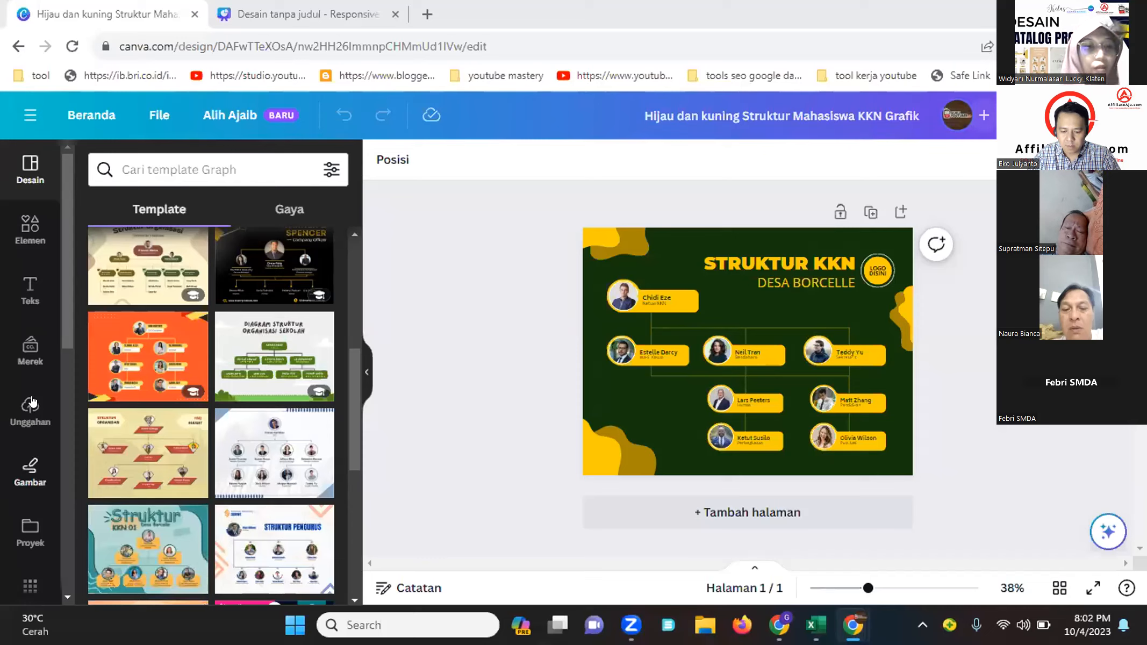
{"action": "left_click", "coordinate": [19, 415]}
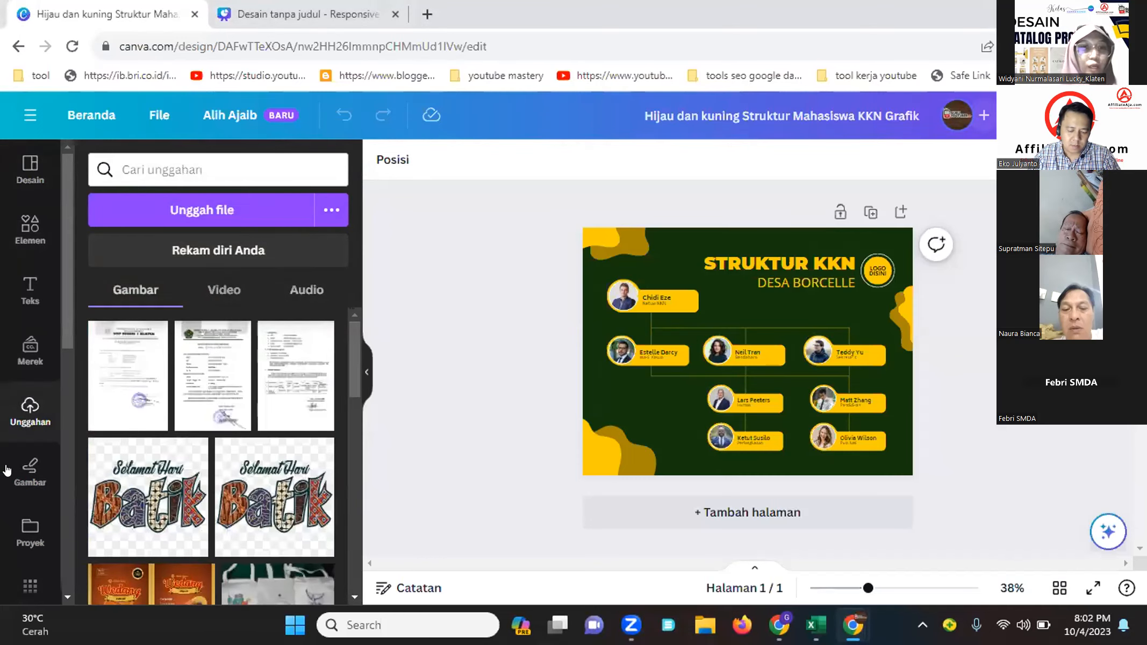
{"action": "left_click", "coordinate": [299, 290]}
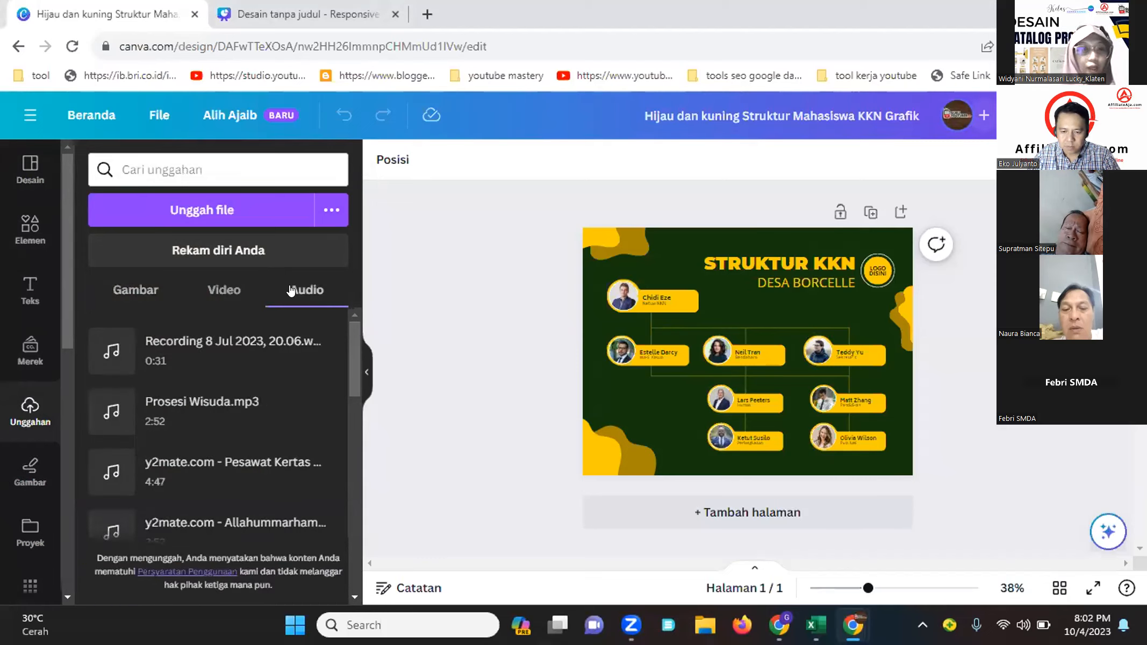
Upload the feby putri cover audio file from the Music folder to the design's uploads
{"action": "left_click", "coordinate": [181, 205]}
{"action": "scroll", "coordinate": [97, 274], "scroll_direction": "up", "scroll_amount": 3}
{"action": "left_click", "coordinate": [78, 269]}
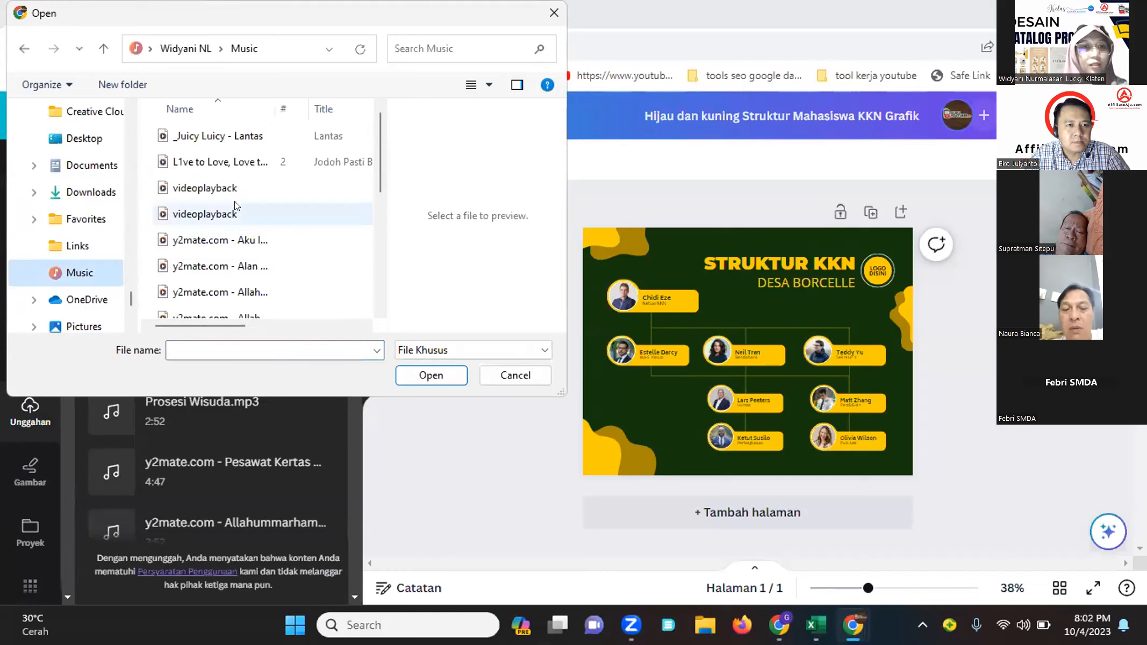
{"action": "scroll", "coordinate": [234, 239], "scroll_direction": "down", "scroll_amount": 1}
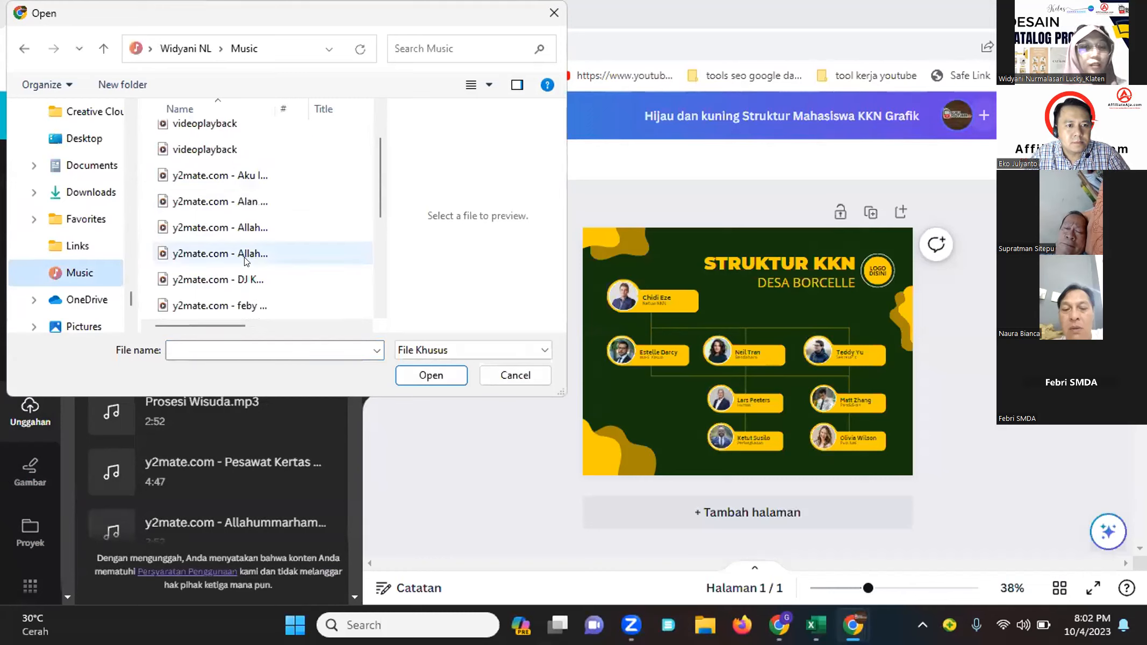
{"action": "left_click", "coordinate": [244, 203]}
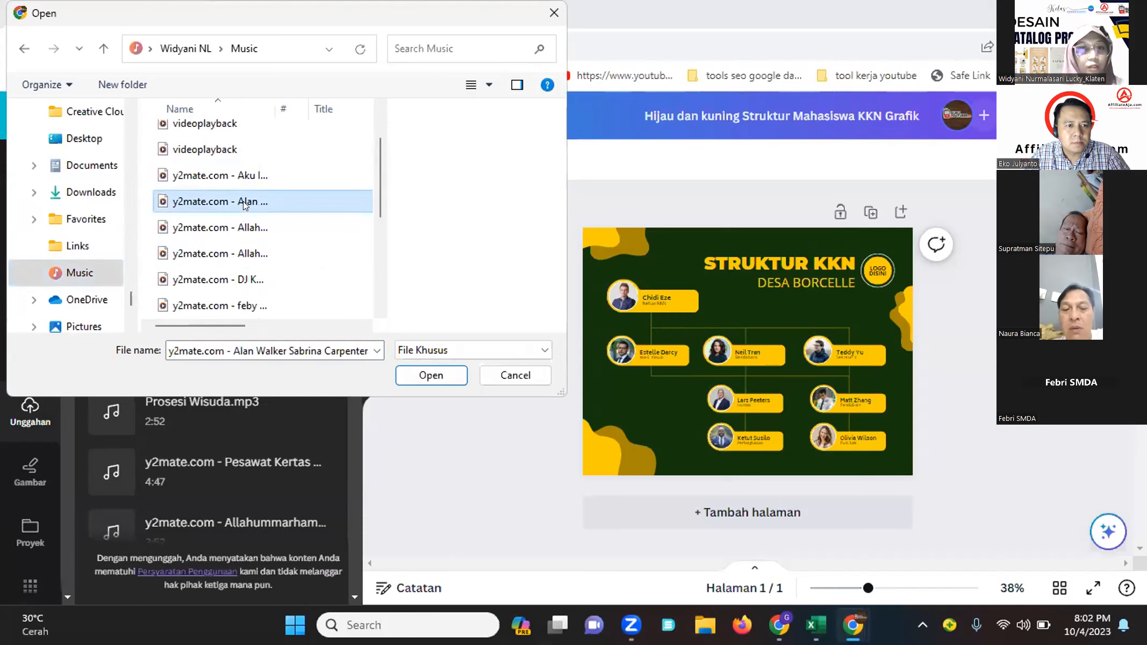
{"action": "left_click", "coordinate": [244, 307]}
{"action": "left_click", "coordinate": [405, 371]}
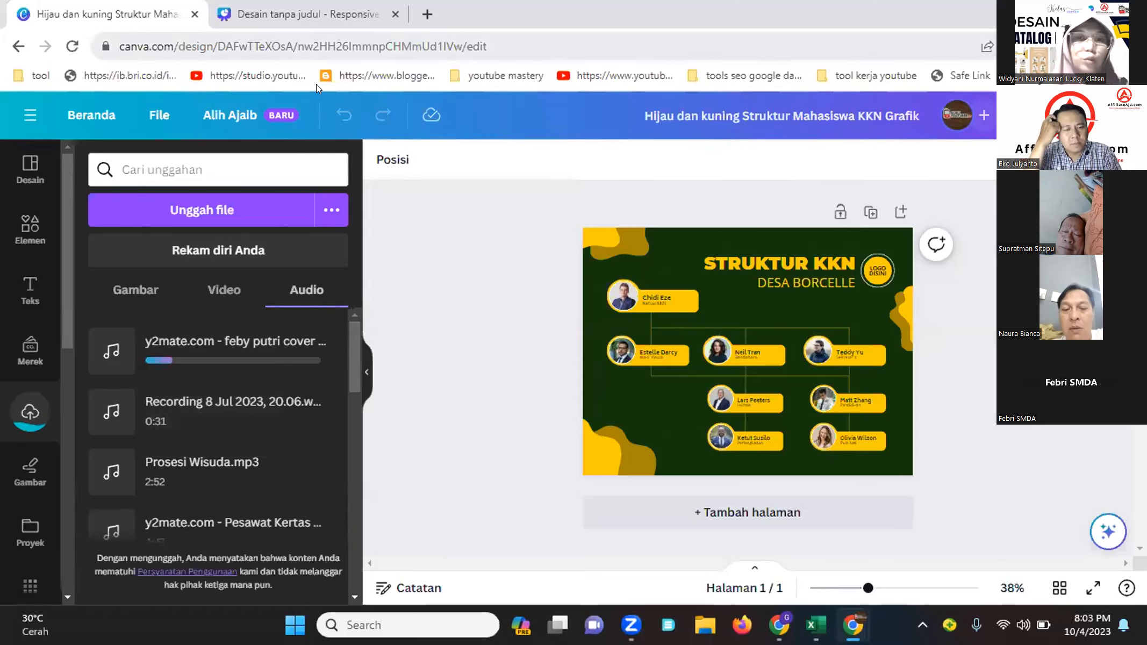
{"action": "key", "text": "ctrl+t"}
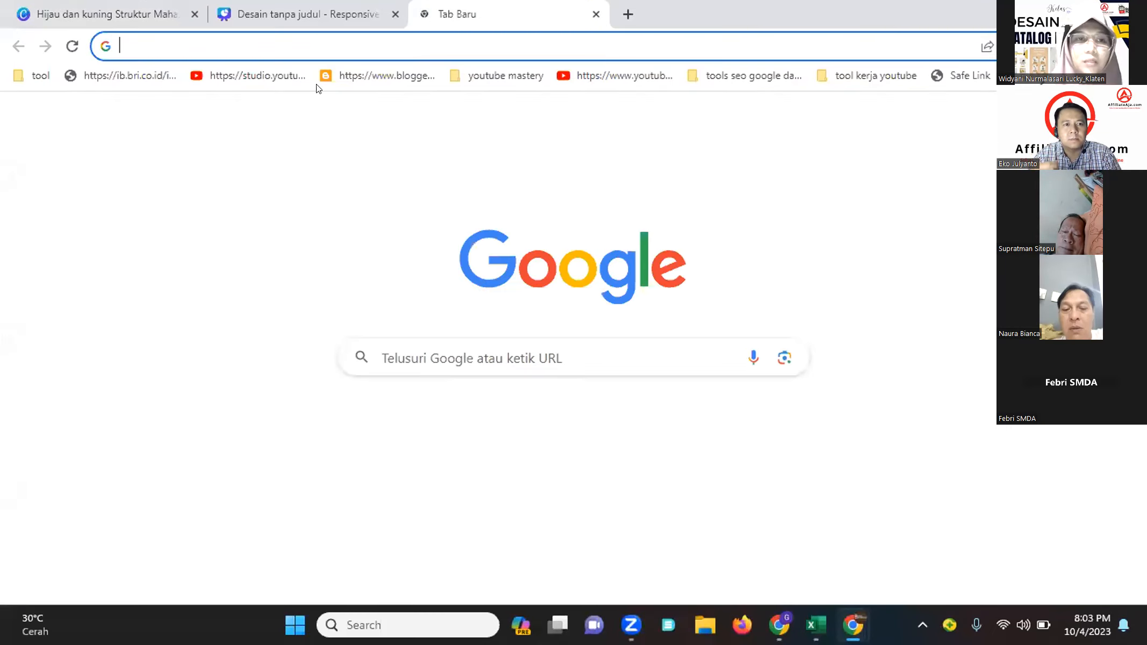
{"action": "type", "text": "yt"}
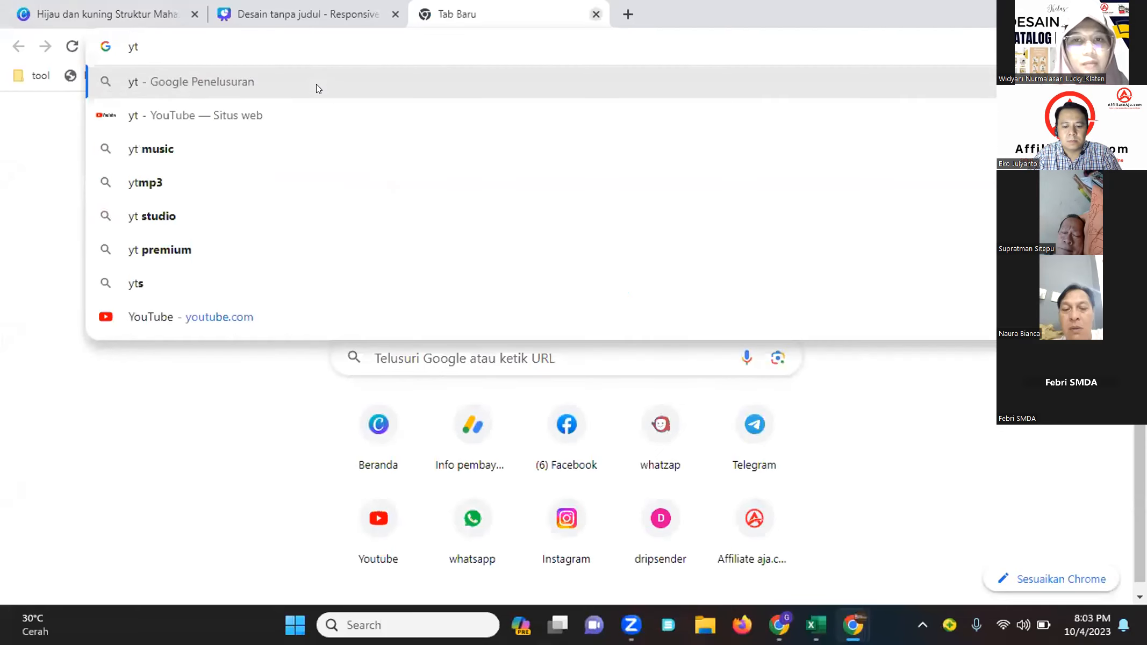
{"action": "key", "text": "ctrl+w"}
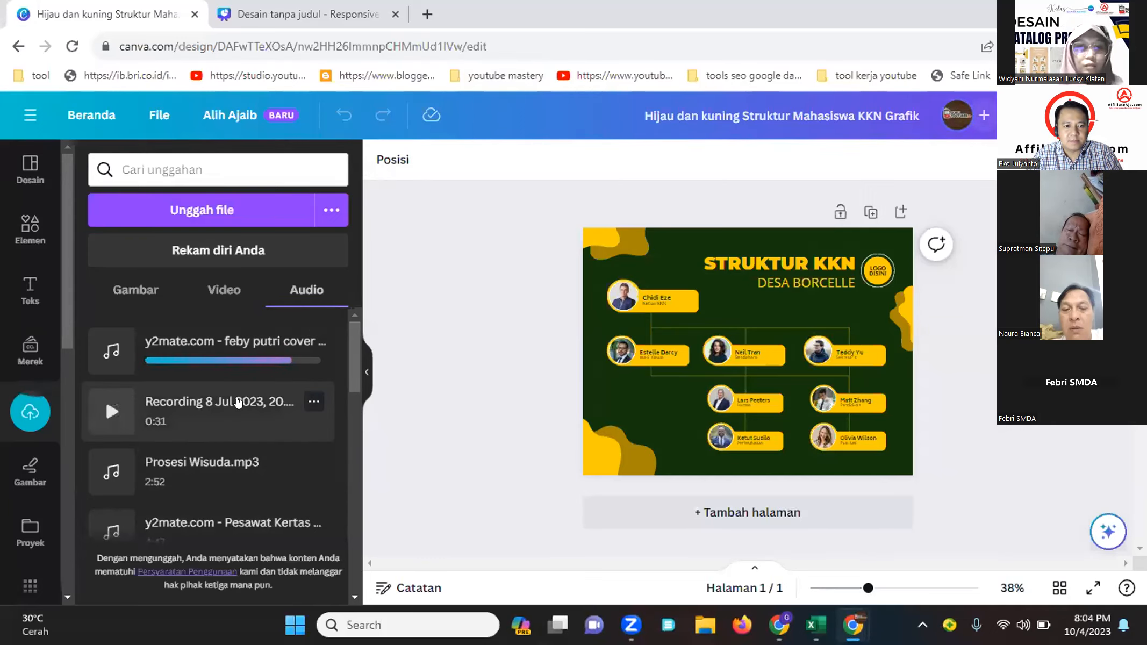
Add the Recording 8 Jul 2023 audio clip to the design and play a preview
{"action": "left_click", "coordinate": [238, 402]}
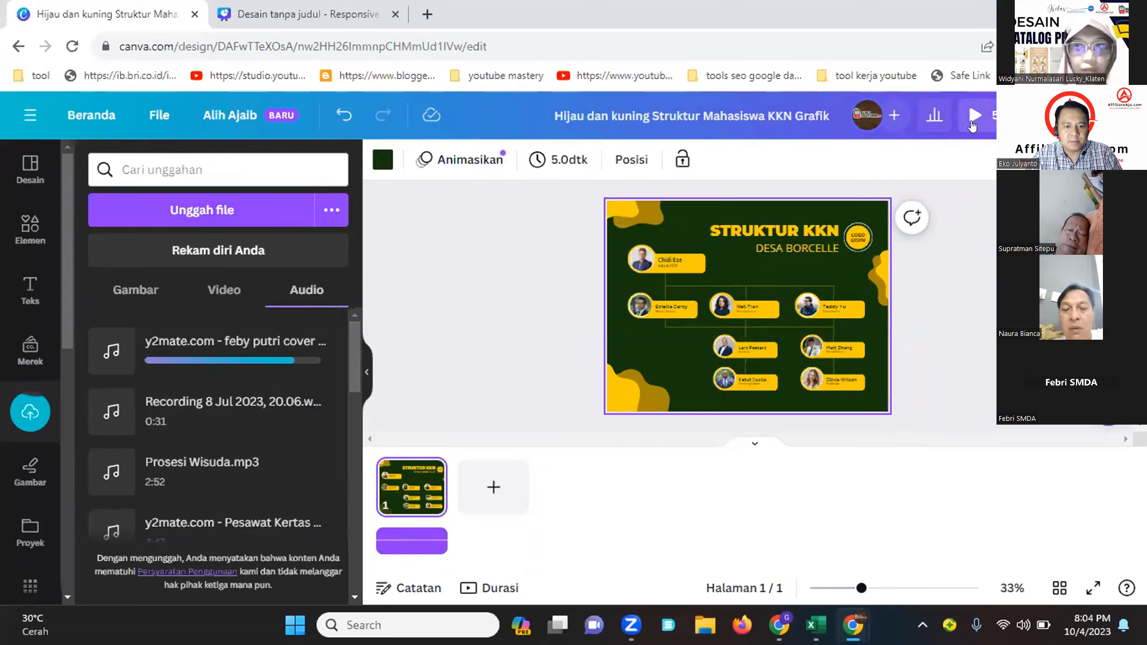
{"action": "left_click", "coordinate": [972, 120]}
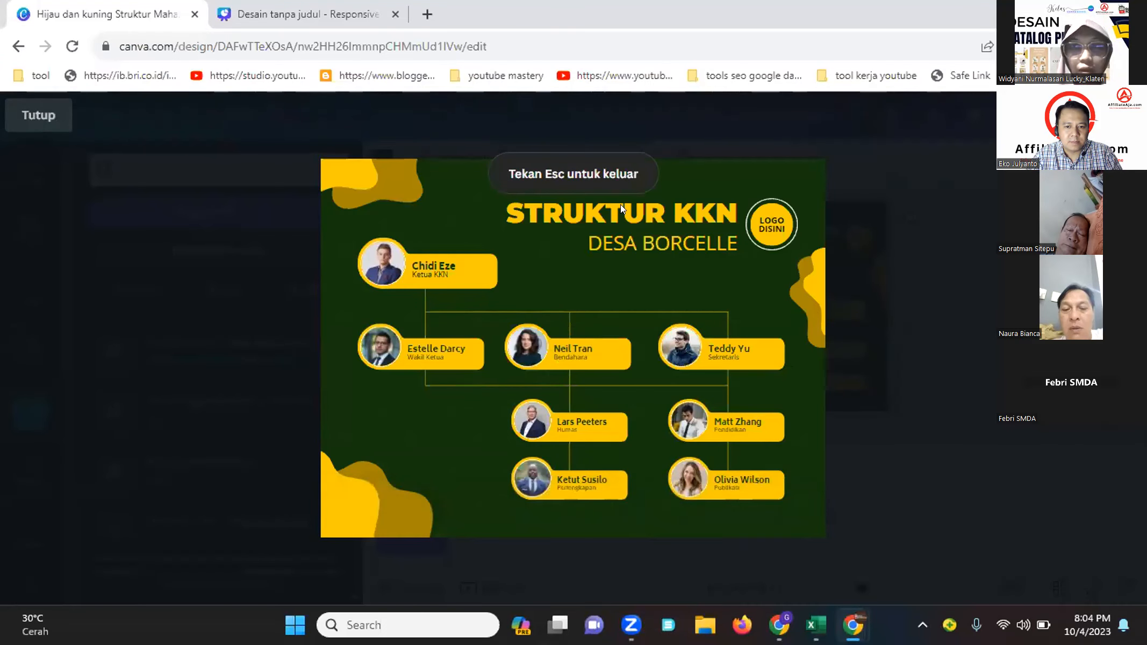
{"action": "left_click", "coordinate": [38, 115]}
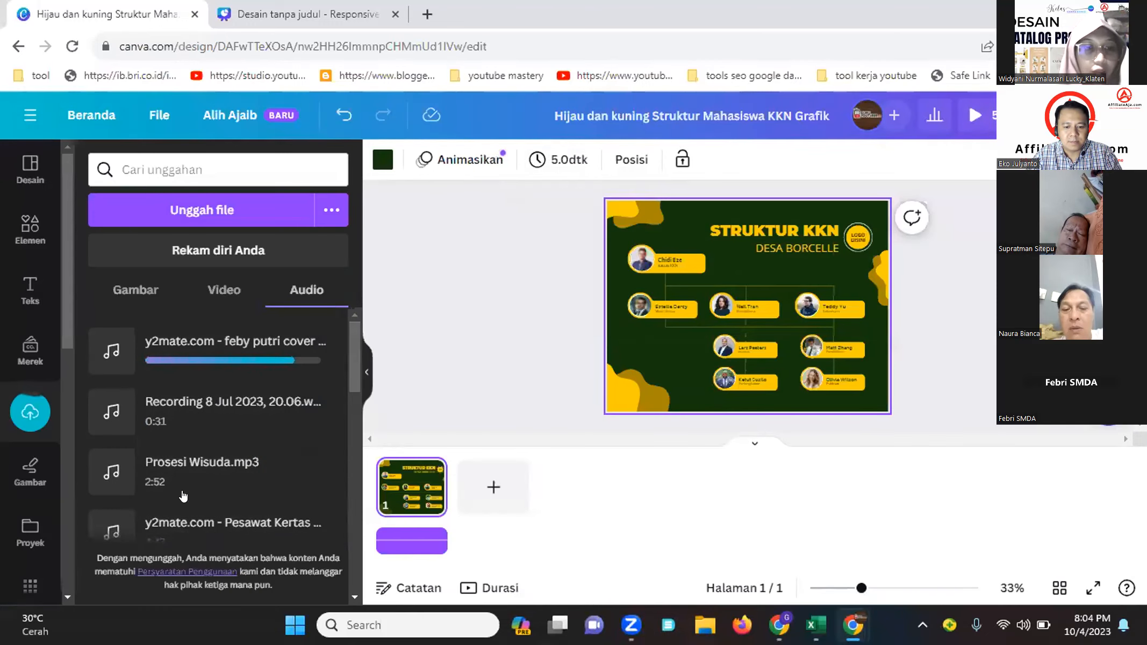
Add the Pesawat Kertas audio track to the design and preview the page with it
{"action": "scroll", "coordinate": [183, 494], "scroll_direction": "down", "scroll_amount": 3}
{"action": "left_click", "coordinate": [198, 371]}
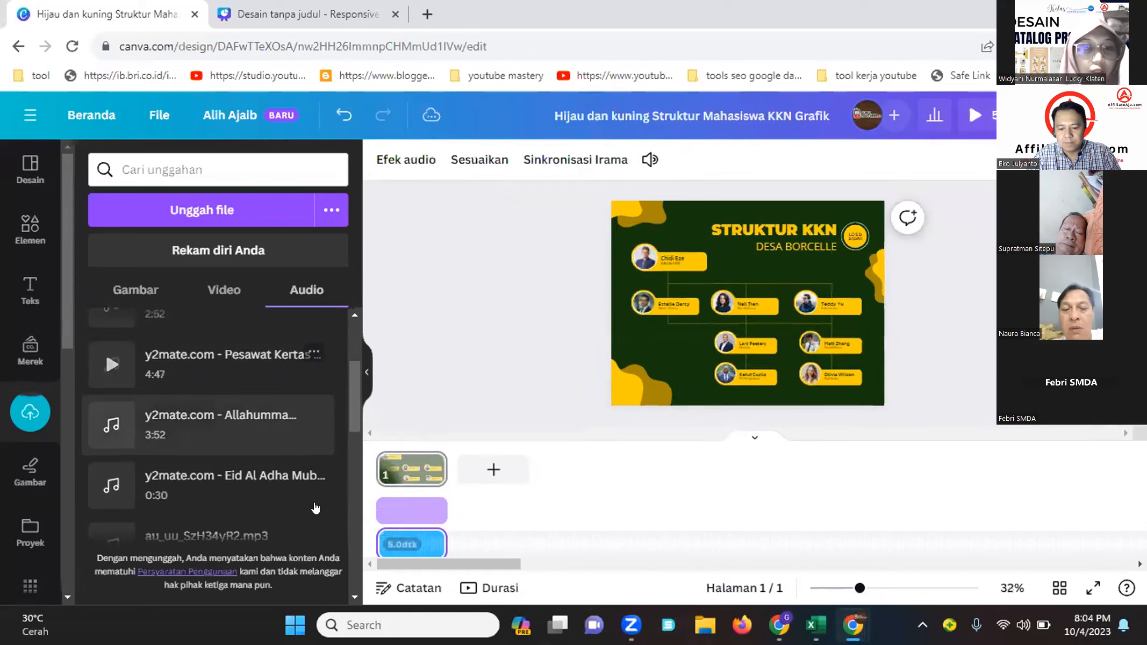
{"action": "left_click", "coordinate": [407, 518]}
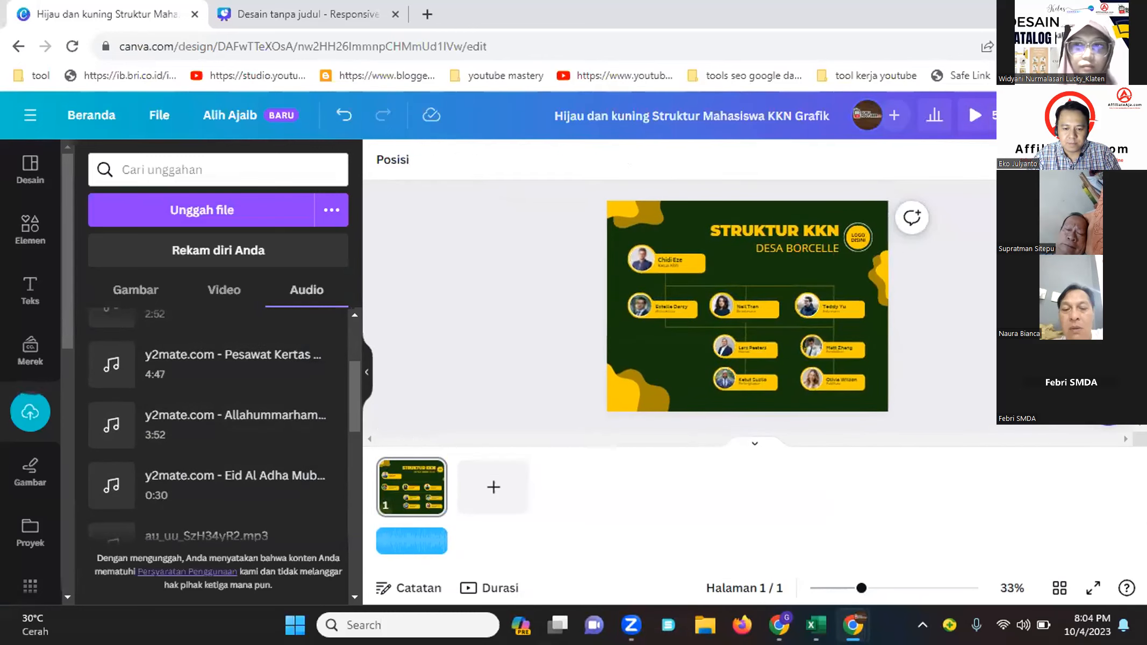
{"action": "left_click", "coordinate": [972, 122]}
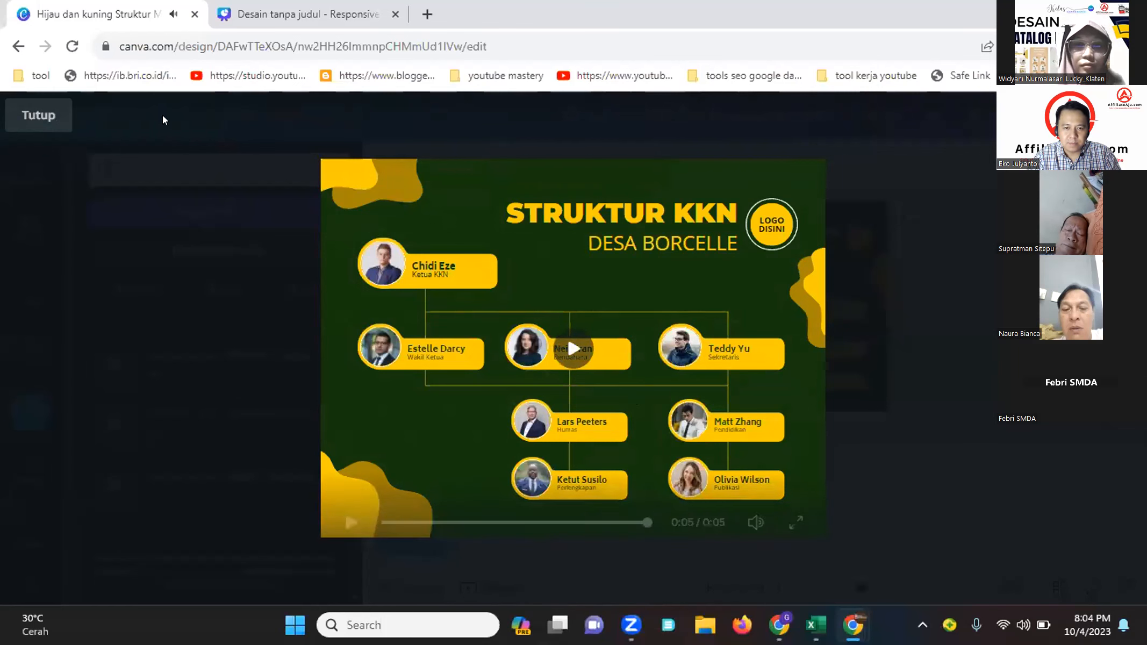
{"action": "left_click", "coordinate": [42, 110]}
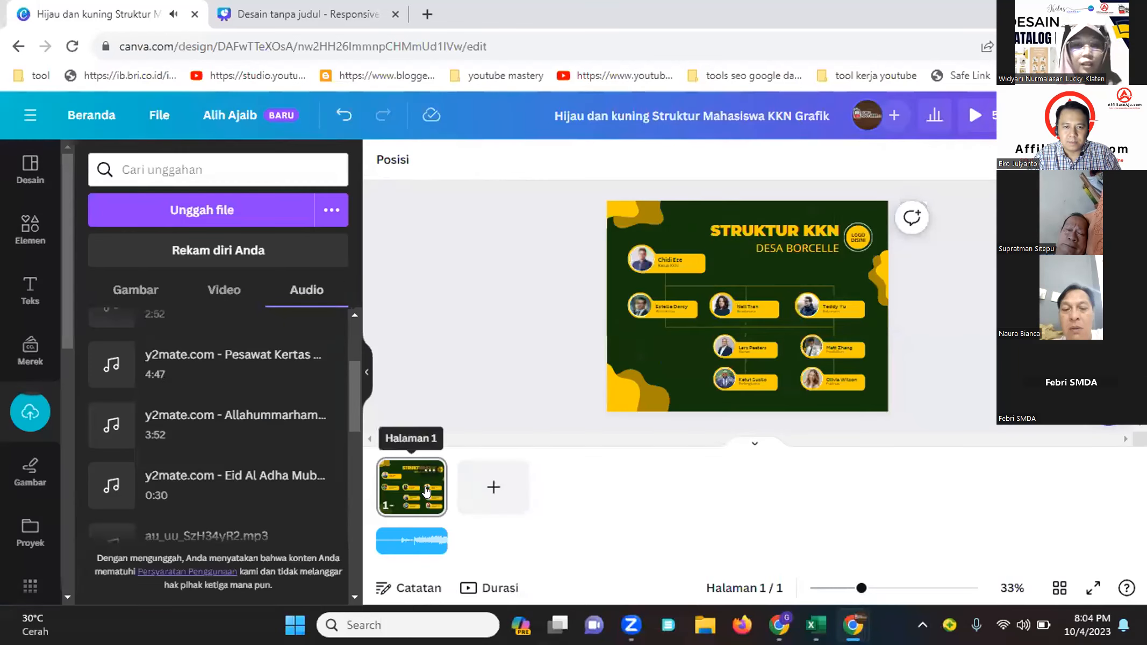
Set the page's timing duration to 30.0 seconds
{"action": "left_click", "coordinate": [438, 492]}
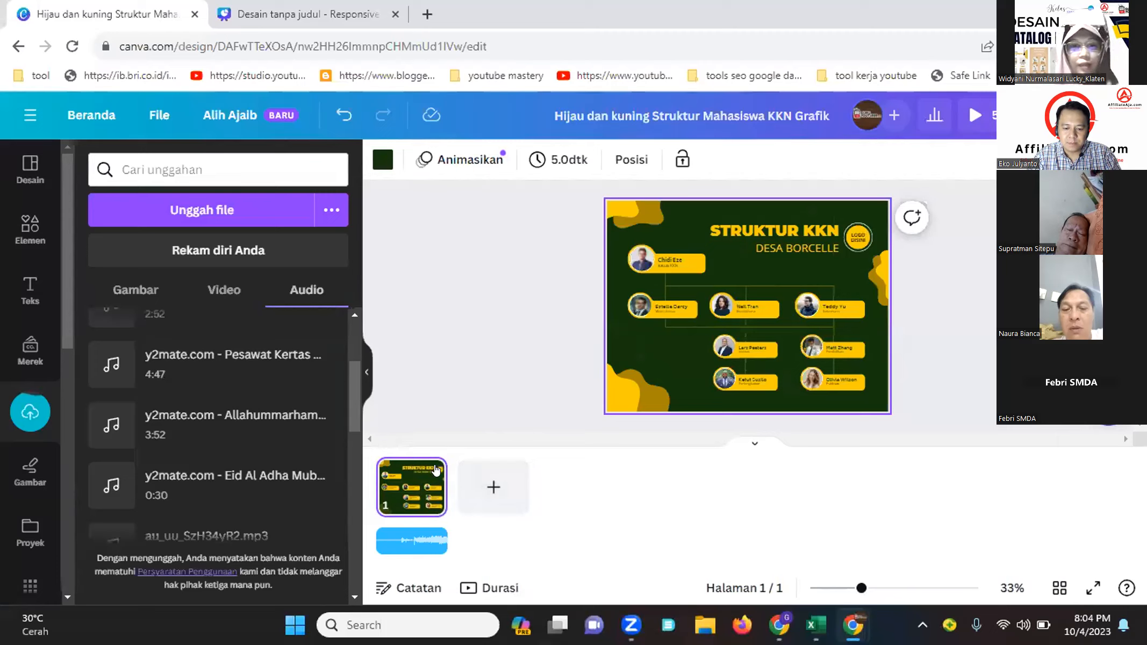
{"action": "left_click", "coordinate": [559, 159]}
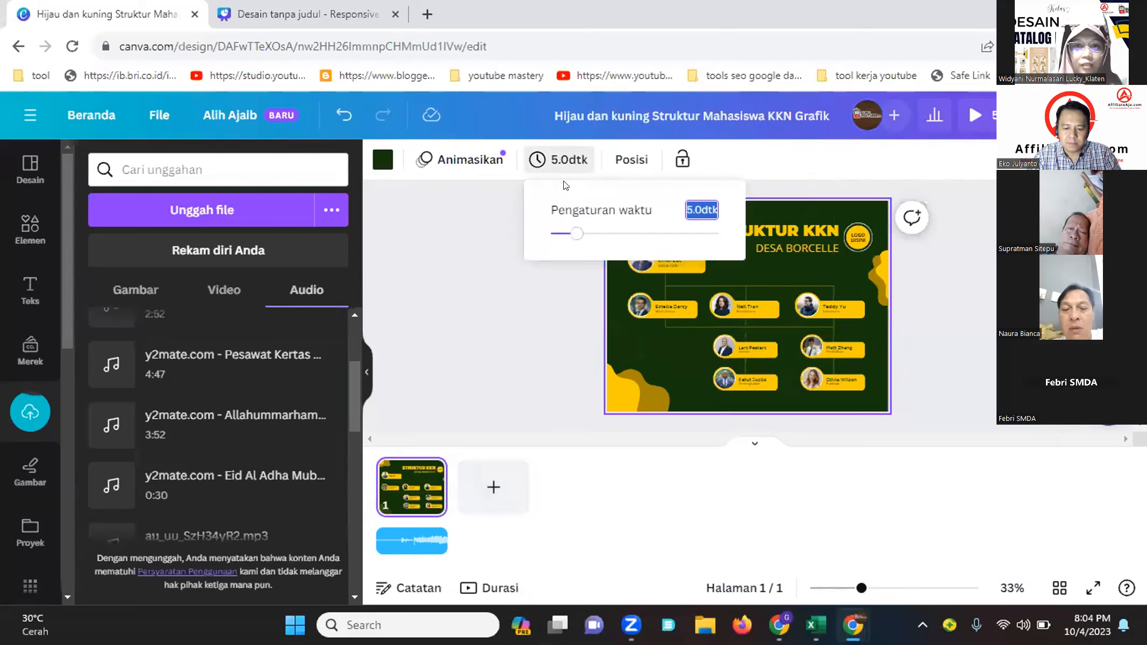
{"action": "left_click", "coordinate": [584, 233]}
{"action": "left_click_drag", "start_coordinate": [611, 238], "coordinate": [722, 234]}
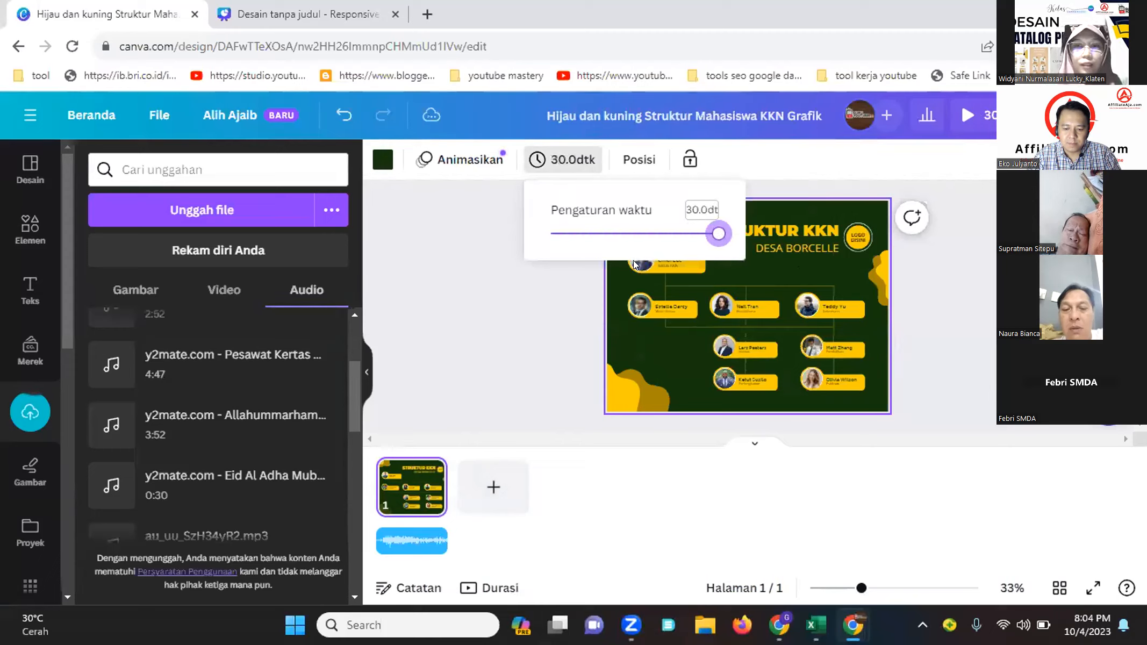
{"action": "left_click", "coordinate": [471, 357]}
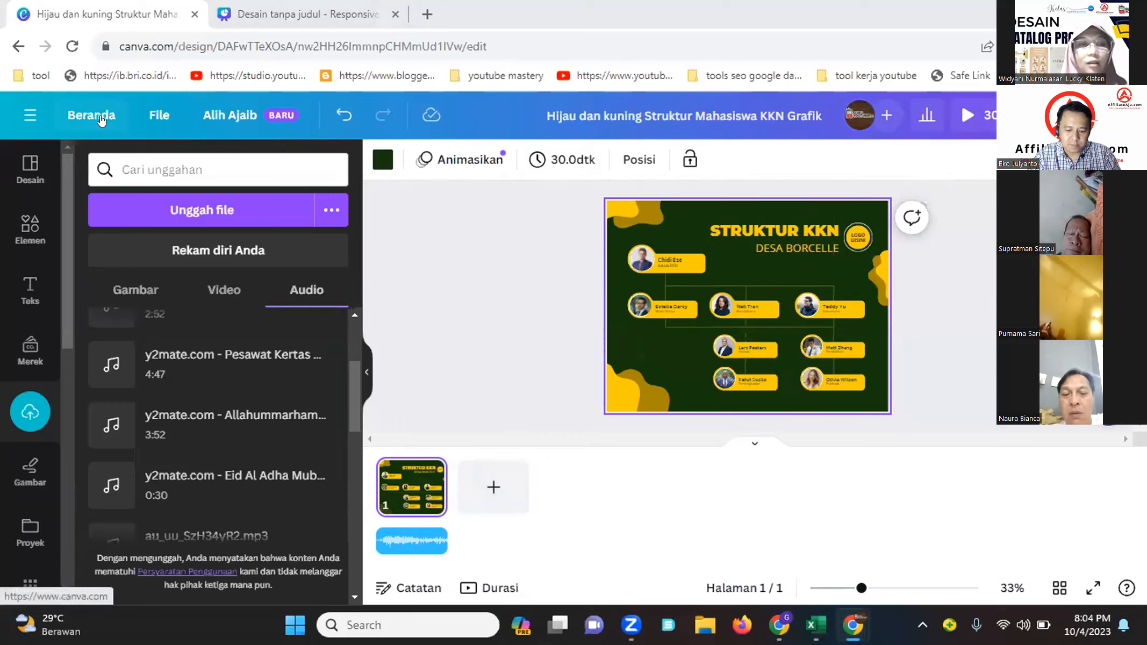
Go back to the Canva home page and search the templates for "reels"
{"action": "left_click", "coordinate": [98, 125]}
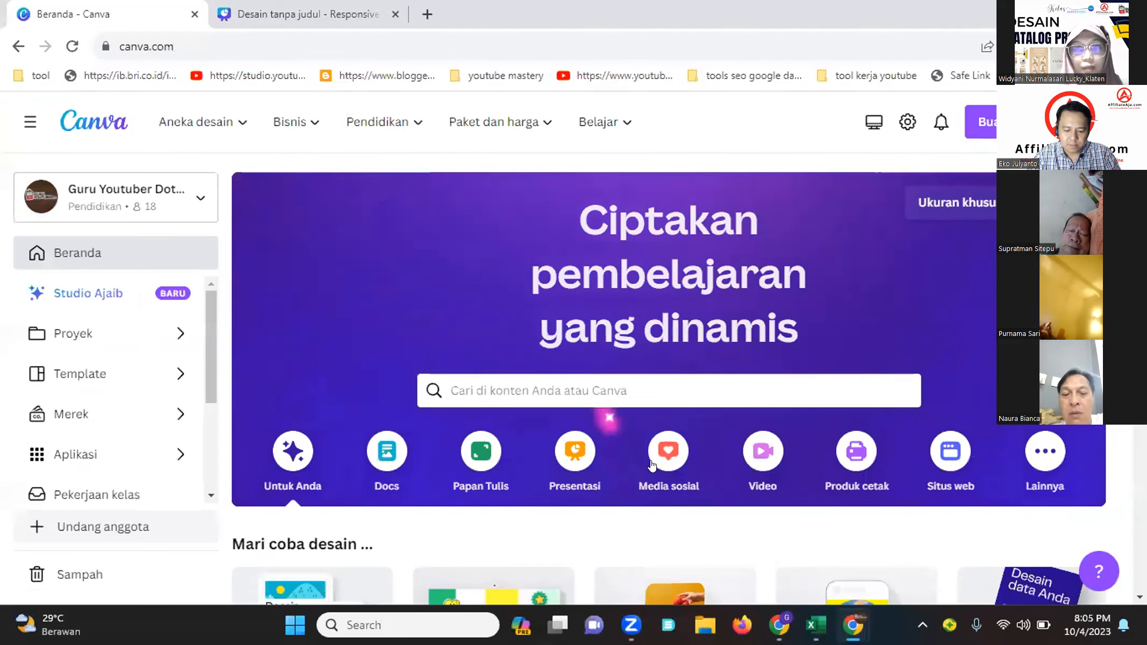
{"action": "left_click", "coordinate": [640, 383]}
{"action": "type", "text": "r"}
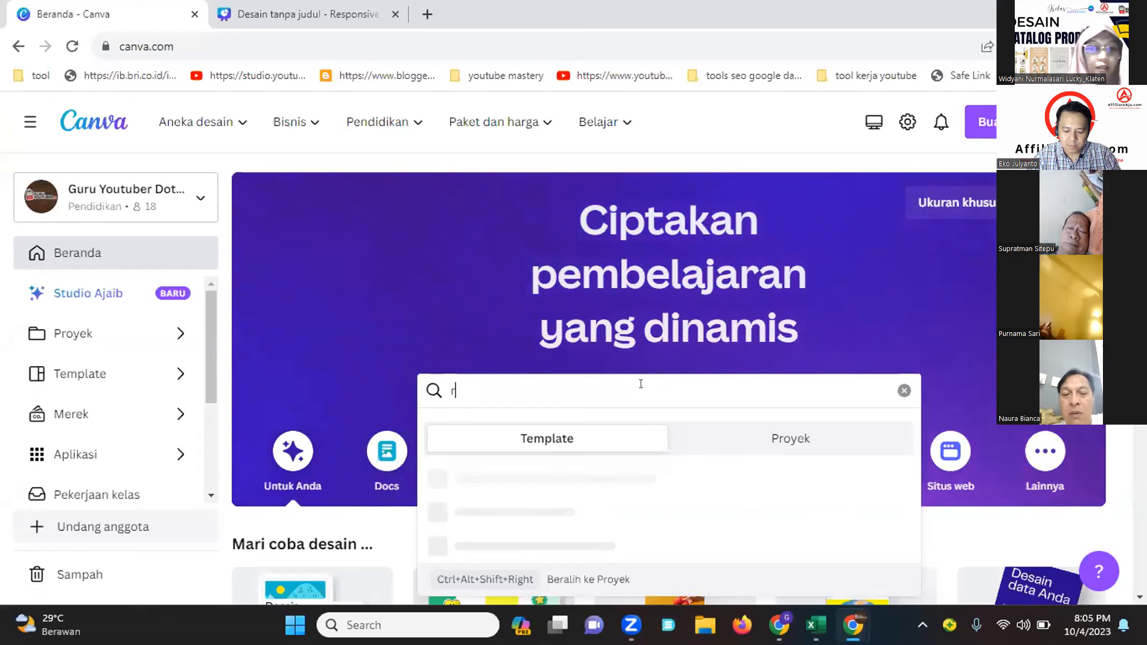
{"action": "type", "text": "eels"}
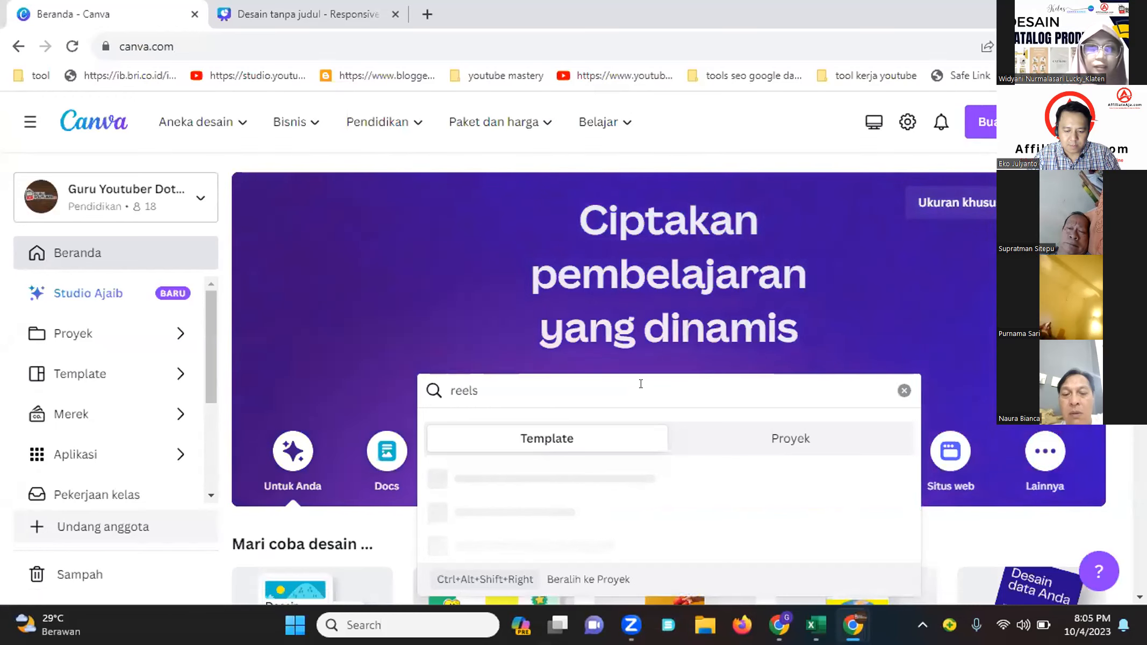
{"action": "type", "text": " ins"}
{"action": "key", "text": "BackSpace"}
{"action": "key", "text": "BackSpace"}
{"action": "key", "text": "BackSpace"}
{"action": "key", "text": "BackSpace"}
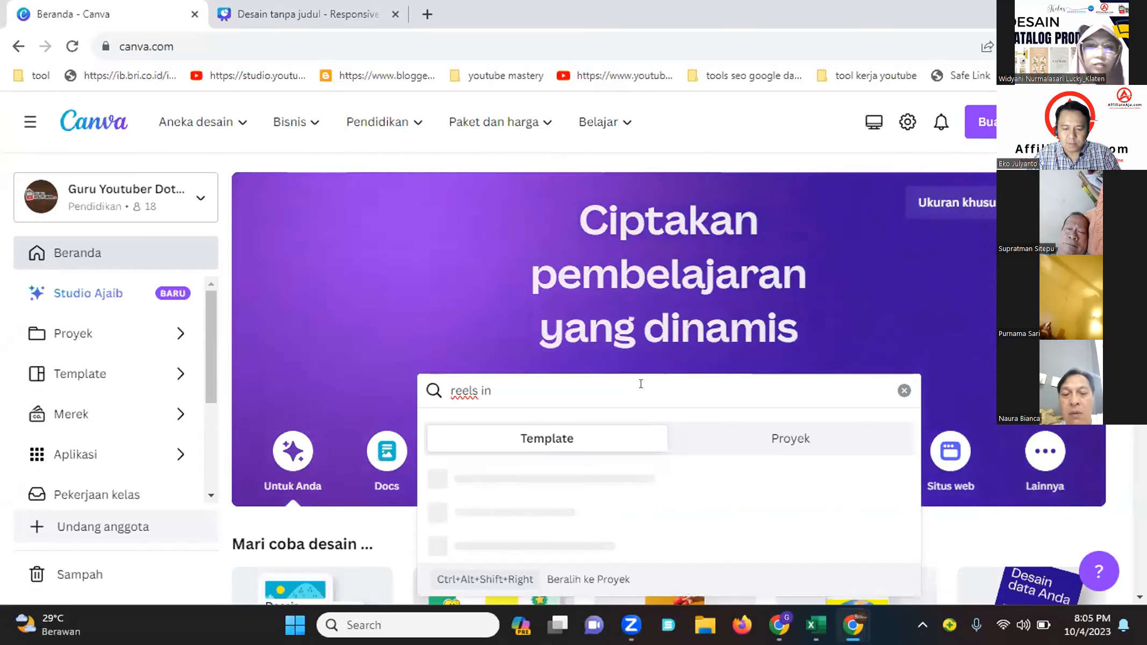
{"action": "key", "text": "Return"}
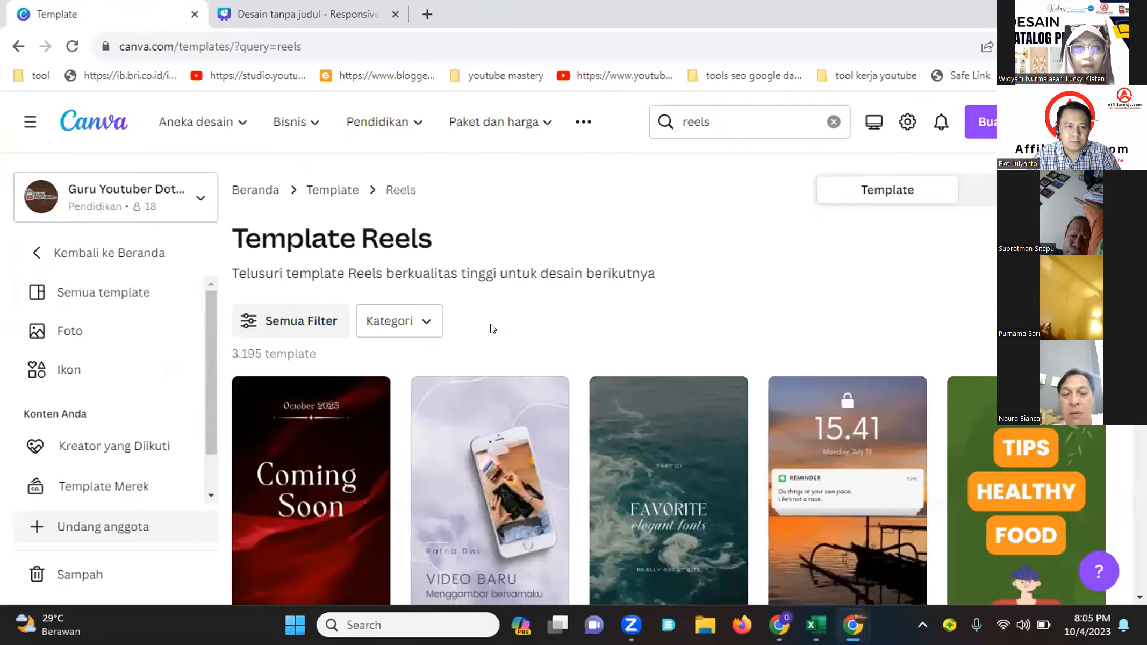
Scroll through the Reels template results to examine the available designs
{"action": "scroll", "coordinate": [499, 329], "scroll_direction": "down", "scroll_amount": 3}
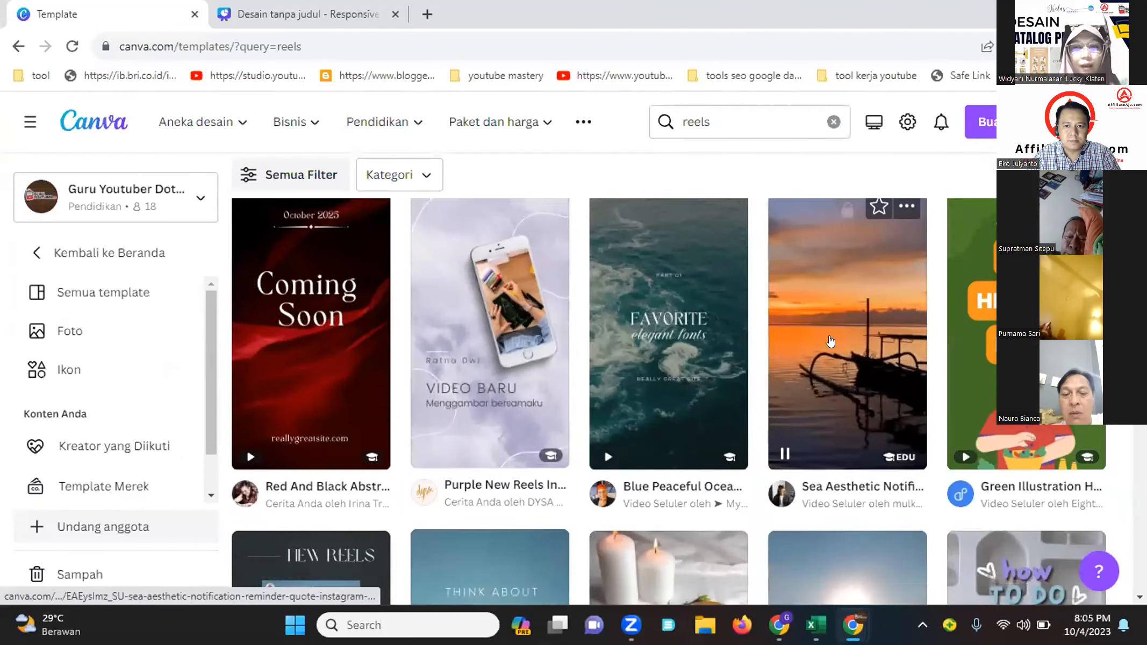
{"action": "scroll", "coordinate": [778, 347], "scroll_direction": "down", "scroll_amount": 5}
{"action": "scroll", "coordinate": [778, 348], "scroll_direction": "down", "scroll_amount": 5}
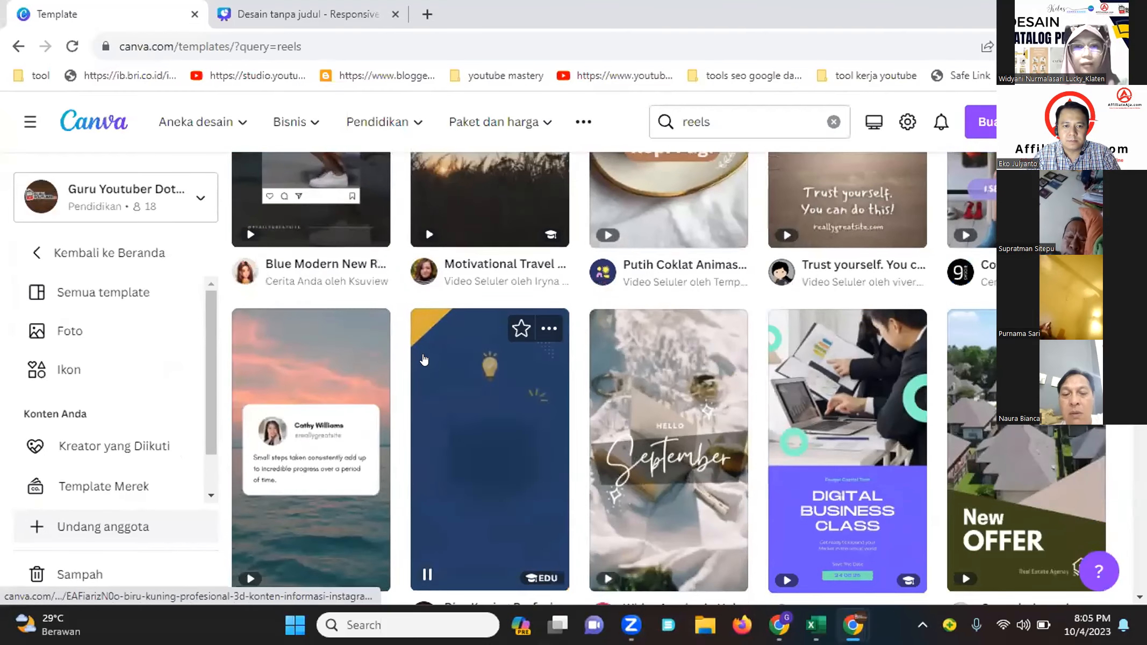
{"action": "scroll", "coordinate": [579, 361], "scroll_direction": "down", "scroll_amount": 5}
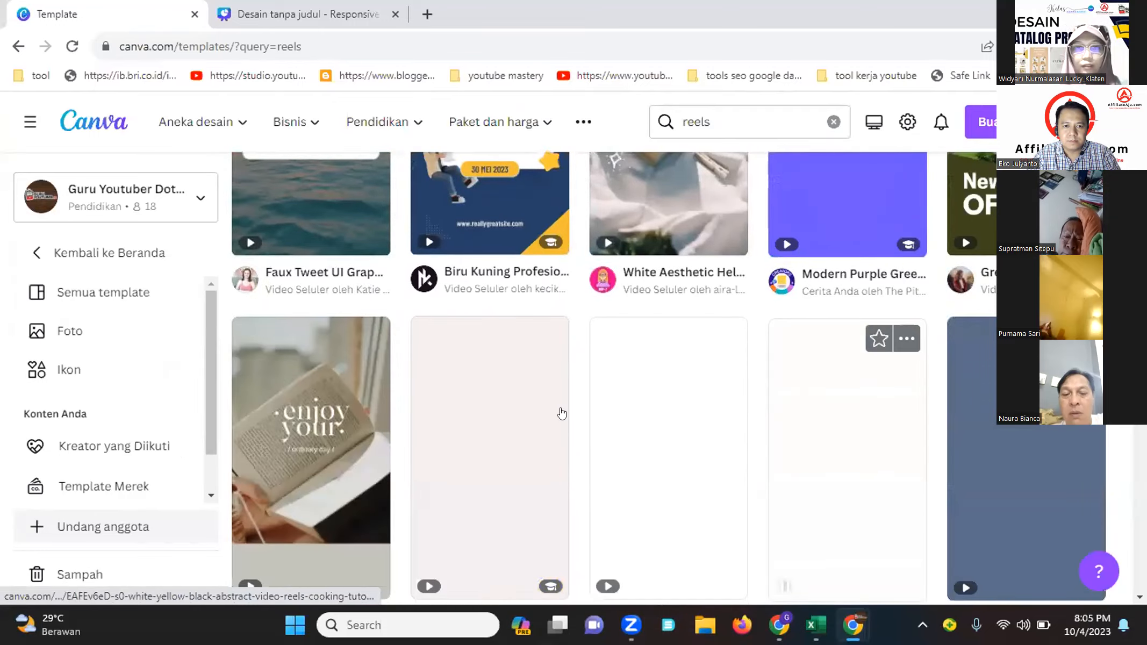
{"action": "scroll", "coordinate": [520, 413], "scroll_direction": "down", "scroll_amount": 3}
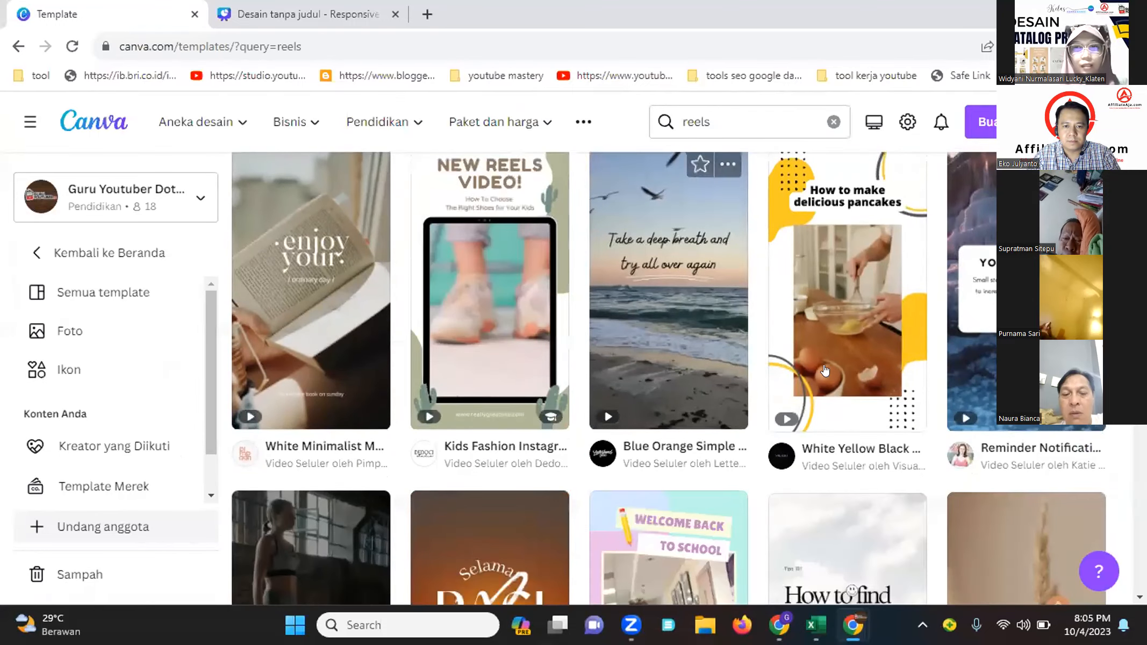
{"action": "scroll", "coordinate": [789, 426], "scroll_direction": "down", "scroll_amount": 5}
{"action": "scroll", "coordinate": [789, 426], "scroll_direction": "down", "scroll_amount": 3}
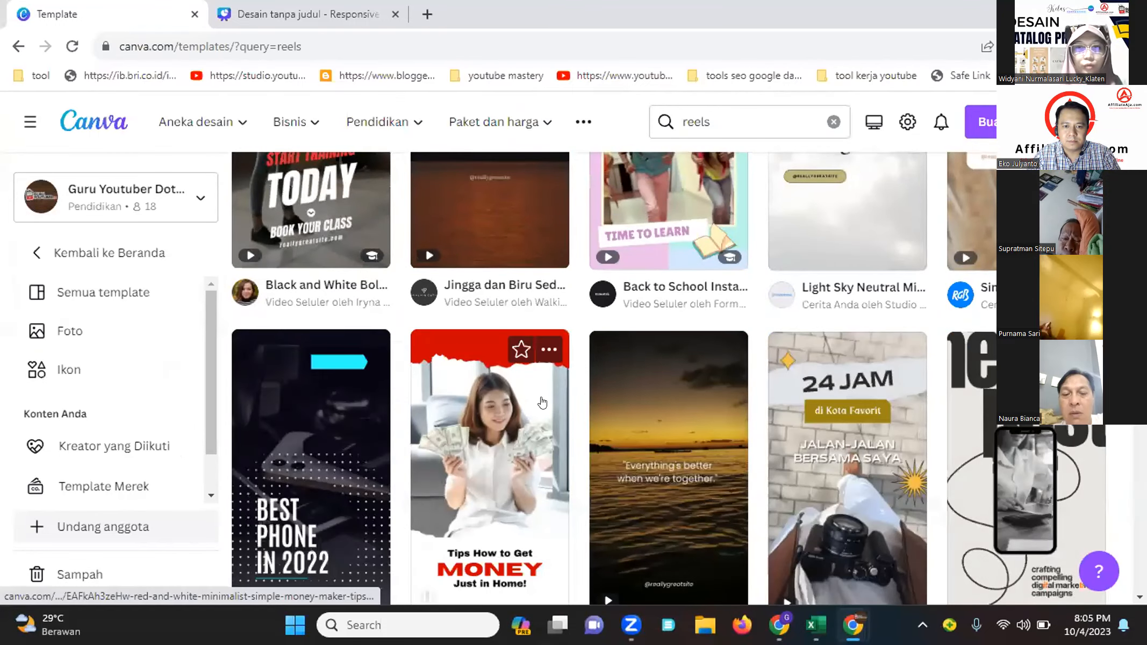
{"action": "scroll", "coordinate": [623, 414], "scroll_direction": "down", "scroll_amount": 3}
{"action": "scroll", "coordinate": [620, 411], "scroll_direction": "down", "scroll_amount": 2}
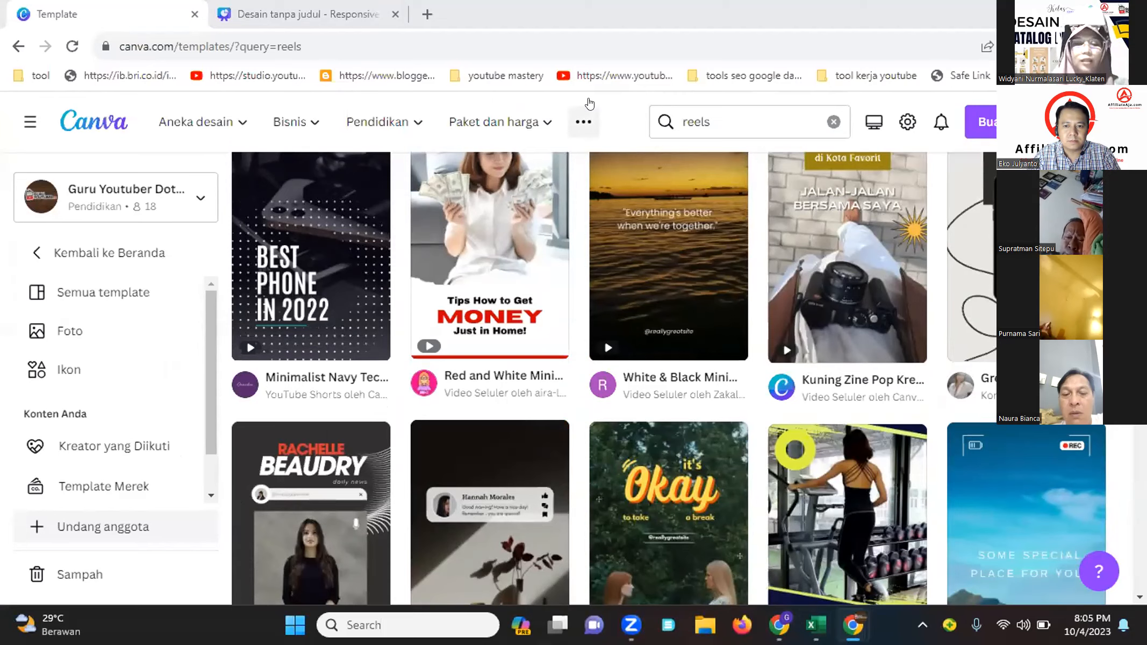
{"action": "scroll", "coordinate": [474, 329], "scroll_direction": "down", "scroll_amount": 10}
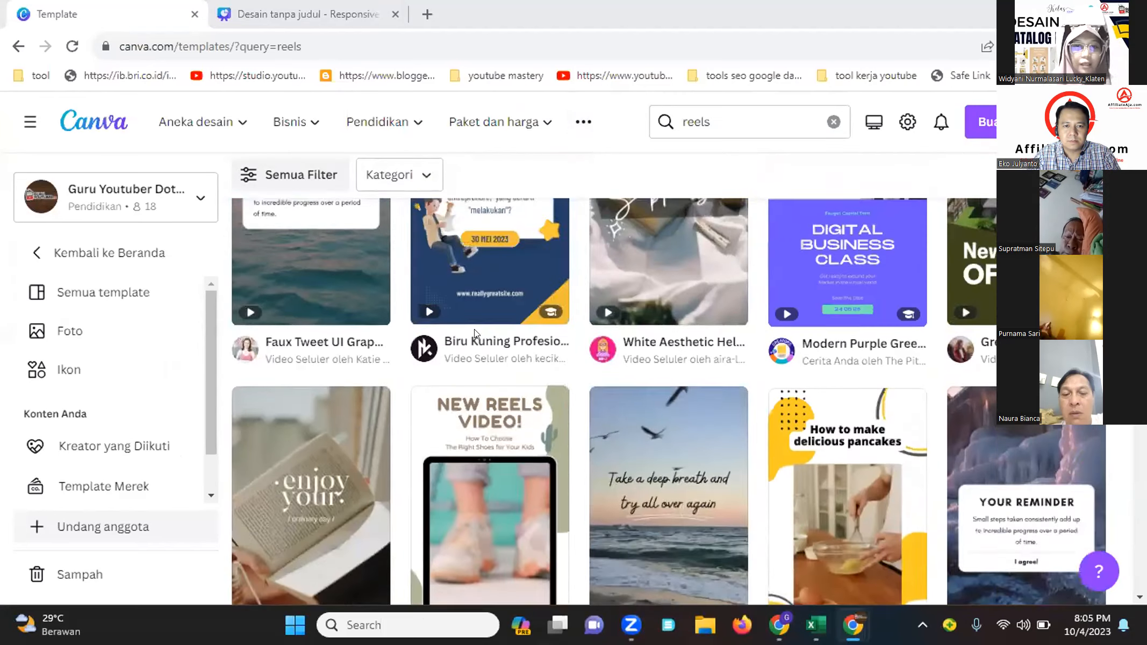
{"action": "scroll", "coordinate": [474, 329], "scroll_direction": "up", "scroll_amount": 10}
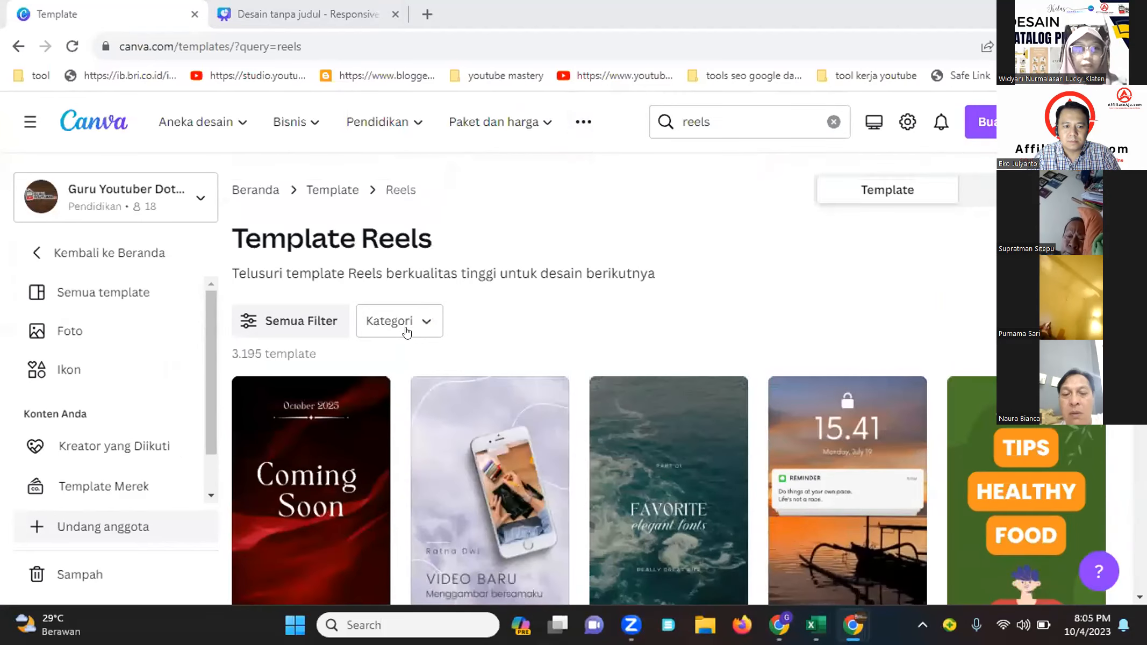
Return to the home page and open the Video category to browse its video design types
{"action": "left_click", "coordinate": [145, 257]}
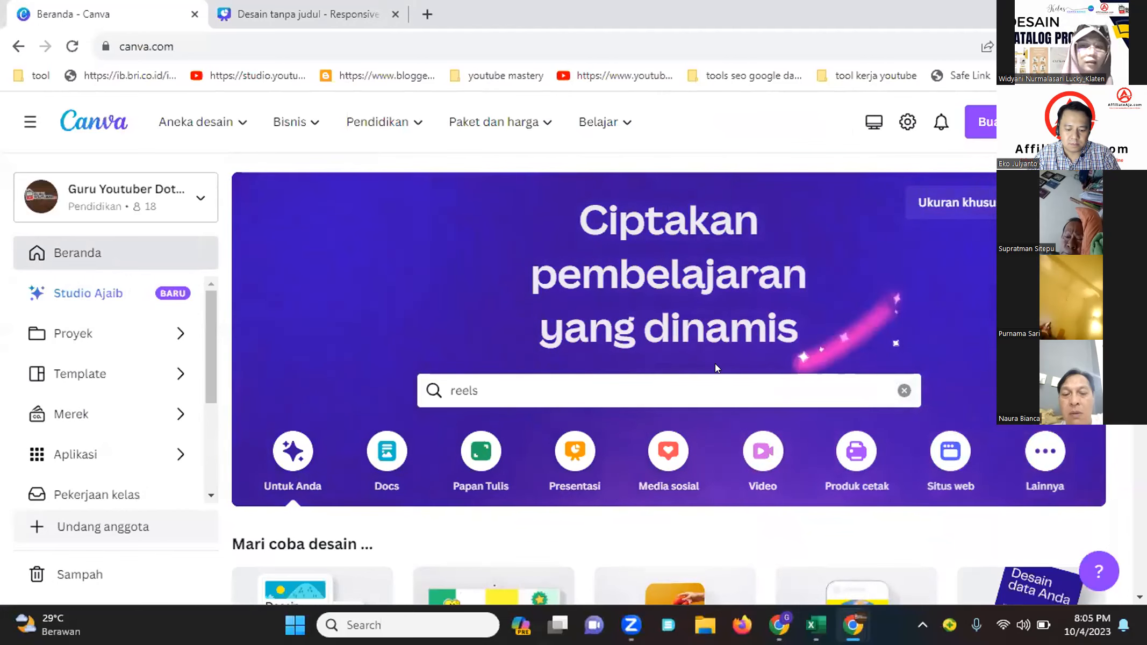
{"action": "scroll", "coordinate": [715, 366], "scroll_direction": "down", "scroll_amount": 3}
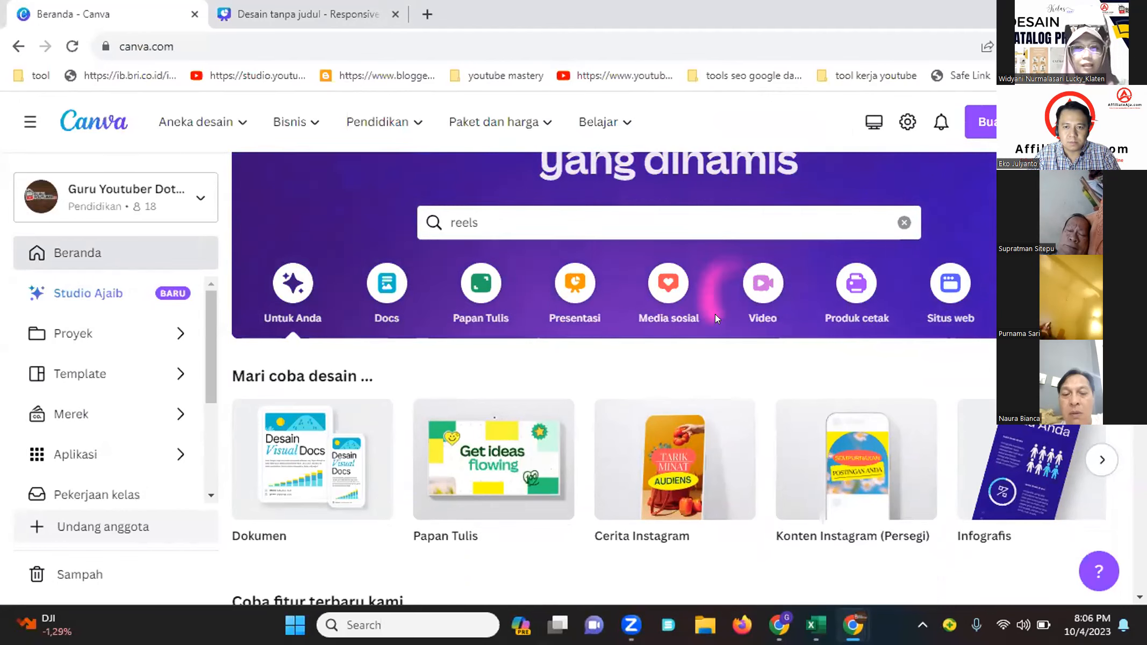
{"action": "left_click", "coordinate": [760, 286]}
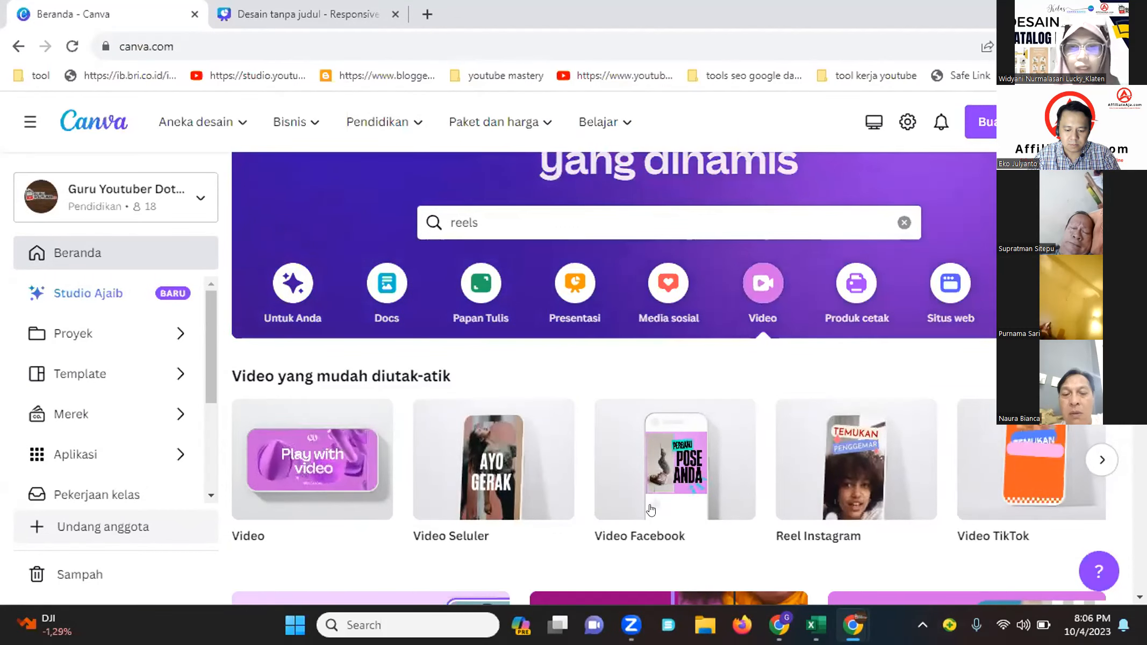
{"action": "scroll", "coordinate": [541, 438], "scroll_direction": "down", "scroll_amount": 2}
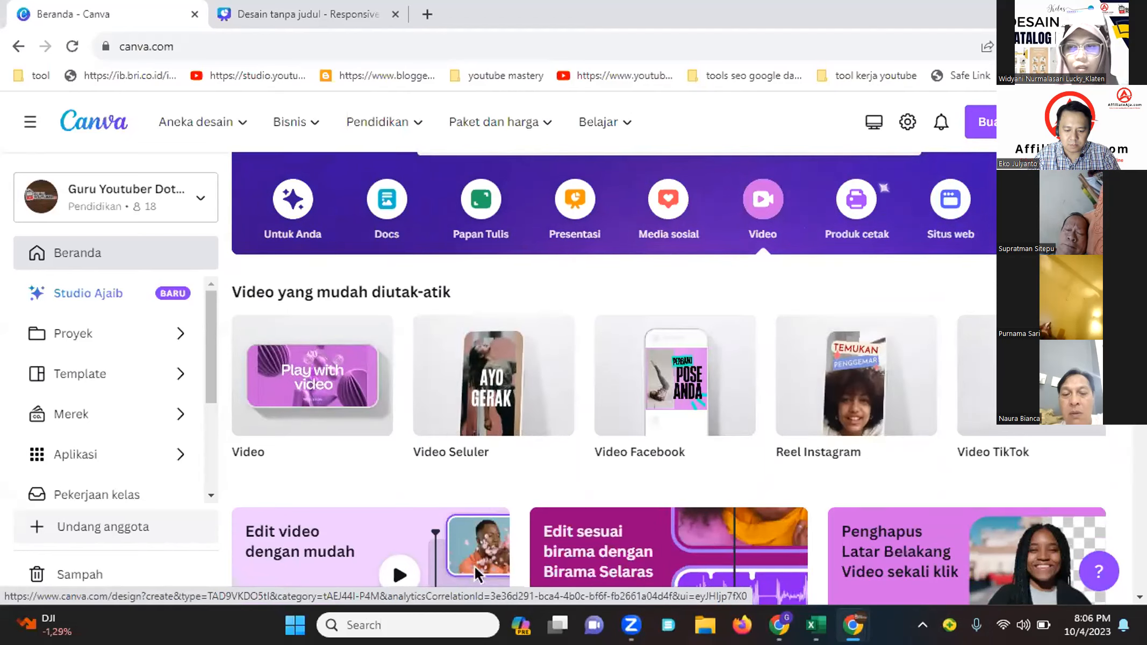
Create a new Video Seluler (mobile video) design and lengthen its first page's duration
{"action": "left_click", "coordinate": [1102, 376]}
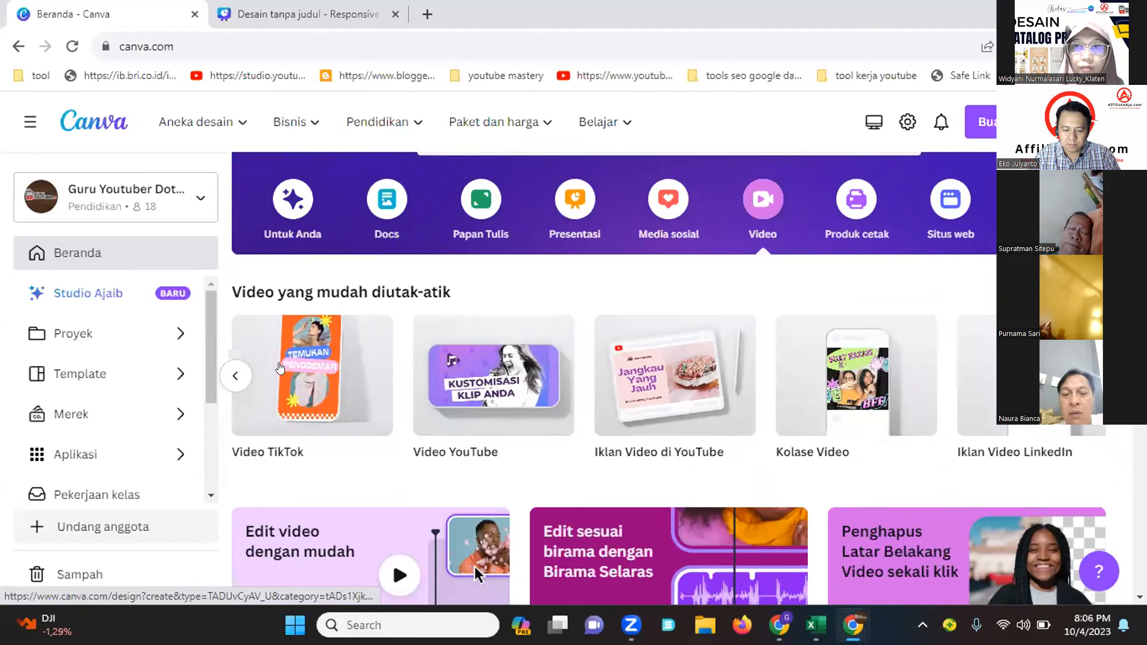
{"action": "left_click", "coordinate": [235, 376]}
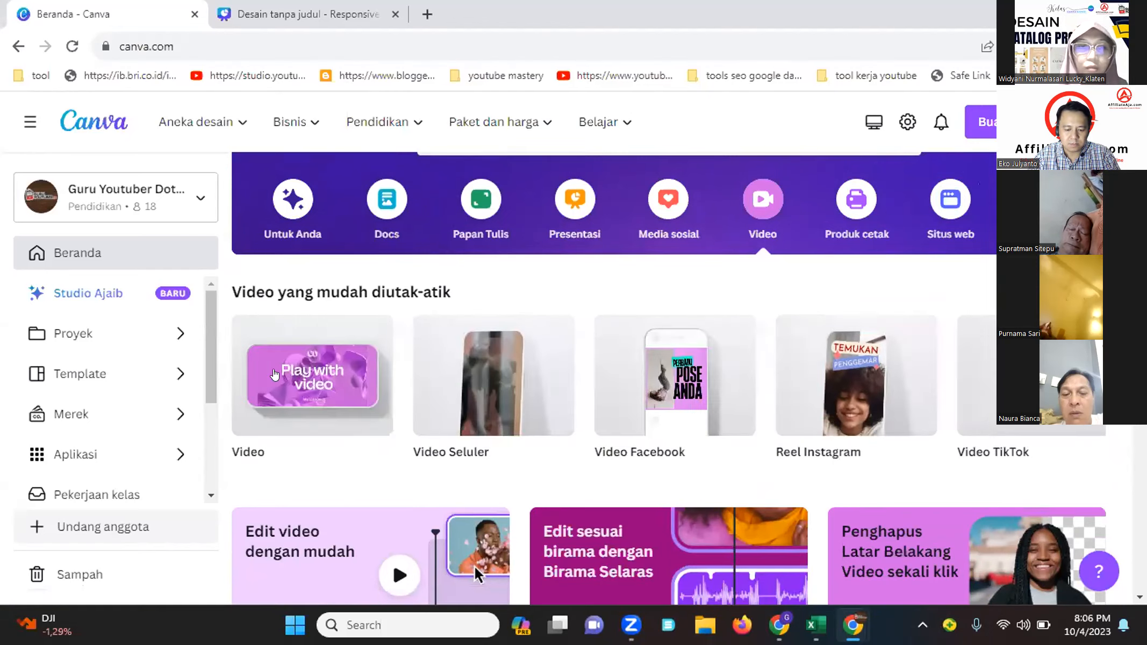
{"action": "left_click", "coordinate": [435, 372]}
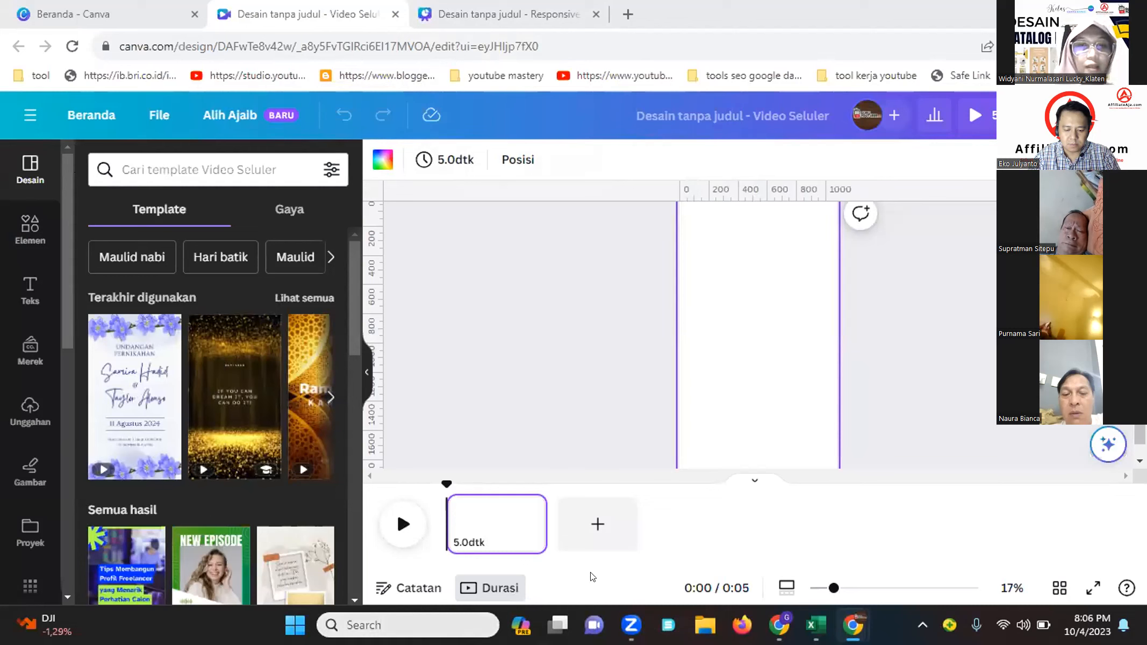
{"action": "left_click_drag", "start_coordinate": [544, 524], "coordinate": [689, 522]}
Switch to the responsive presentation tab, view its first page and scroll its template pages, then return to the video
{"action": "left_click", "coordinate": [449, 13]}
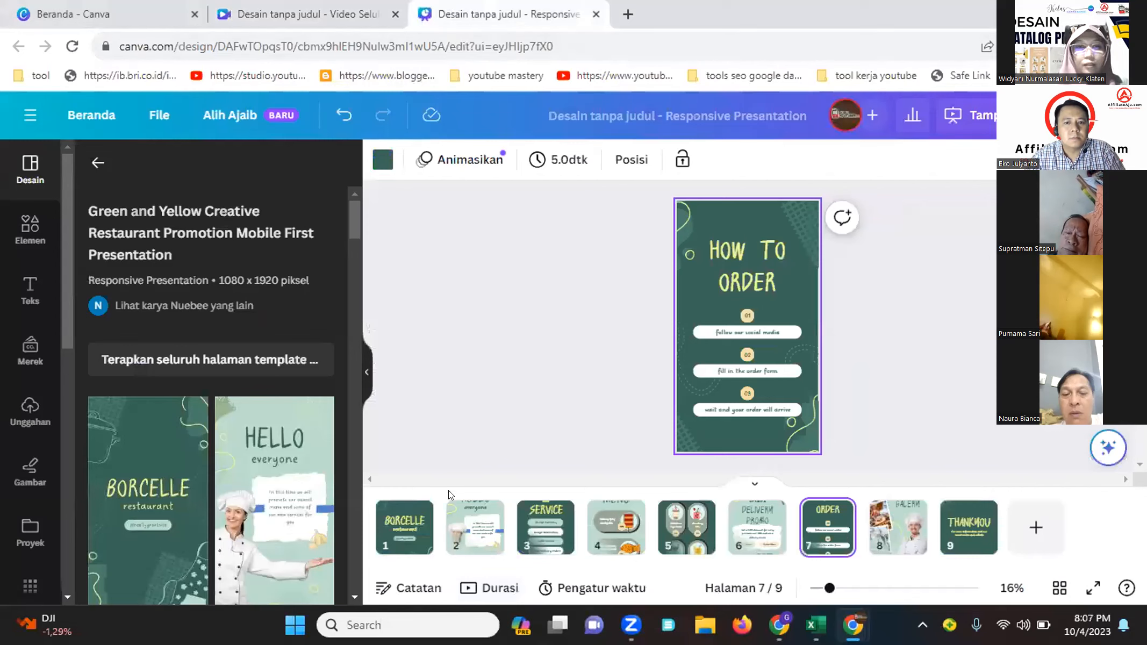
{"action": "left_click", "coordinate": [420, 526]}
{"action": "mouse_move", "coordinate": [422, 524]}
{"action": "left_mouse_down"}
{"action": "mouse_move", "coordinate": [537, 518]}
{"action": "mouse_move", "coordinate": [426, 518]}
{"action": "left_mouse_up"}
{"action": "scroll", "coordinate": [301, 408], "scroll_direction": "down", "scroll_amount": 5}
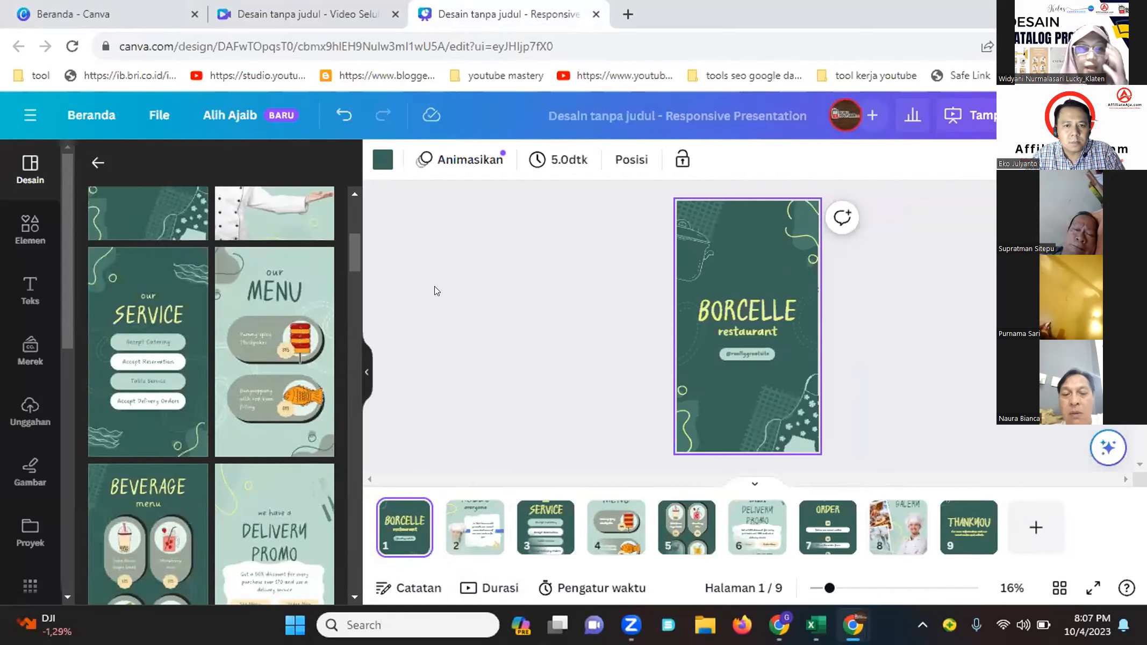
{"action": "left_click", "coordinate": [290, 14]}
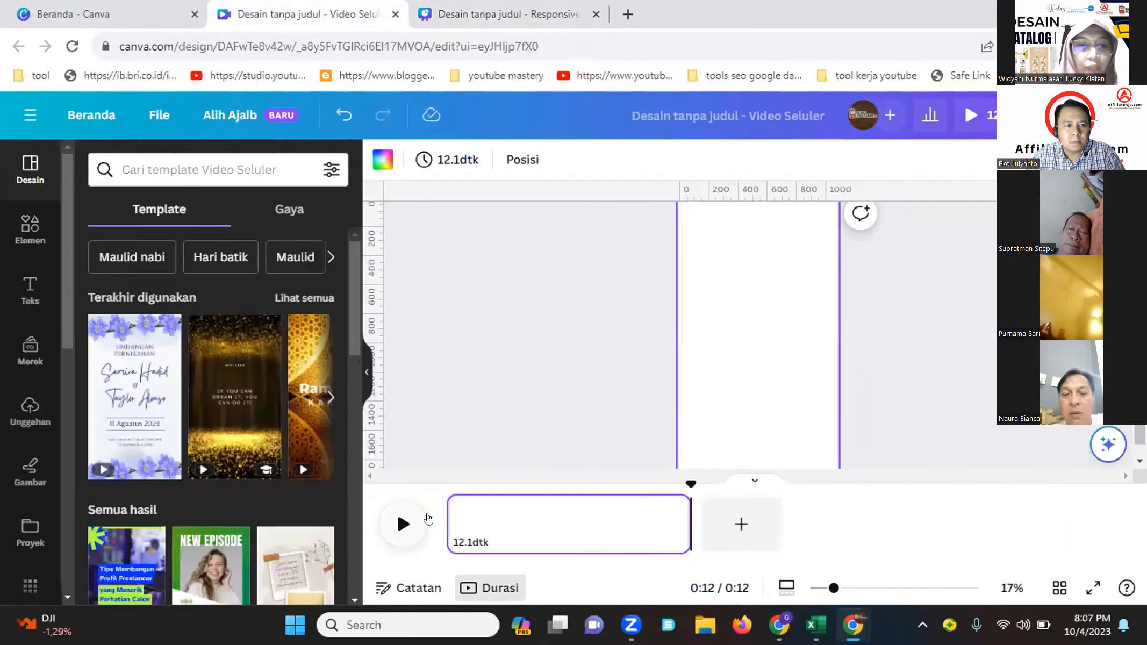
Shorten the page duration to about 9.3 seconds and search the mobile video templates for "iklan"
{"action": "left_click_drag", "start_coordinate": [681, 517], "coordinate": [634, 525]}
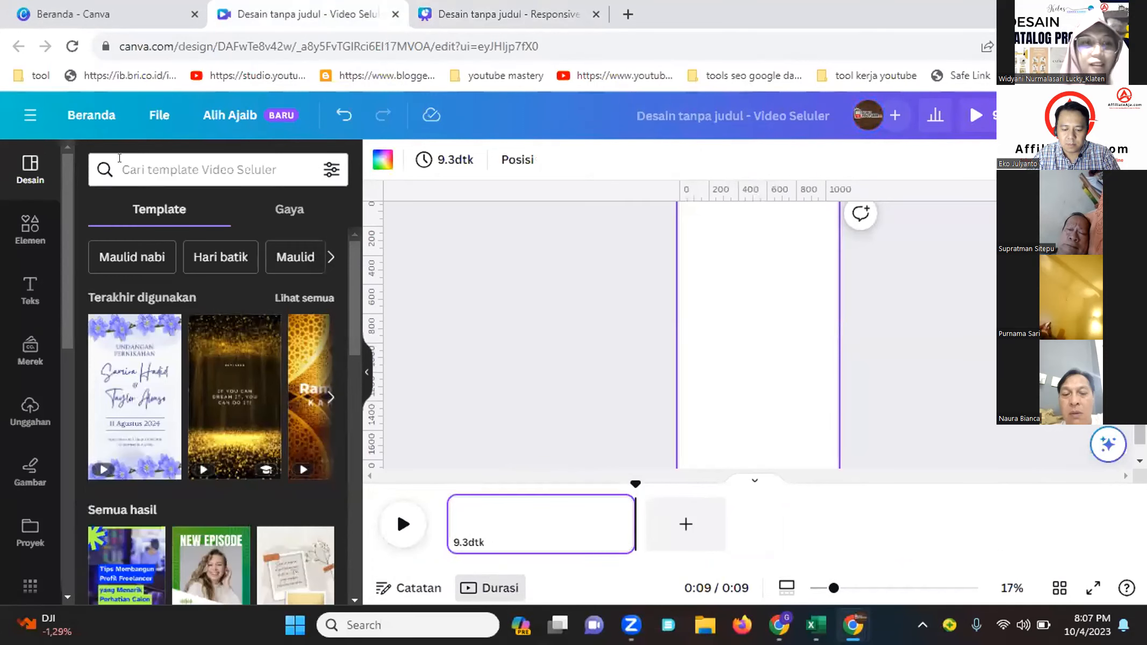
{"action": "left_click", "coordinate": [119, 158]}
{"action": "type", "text": "ikl"}
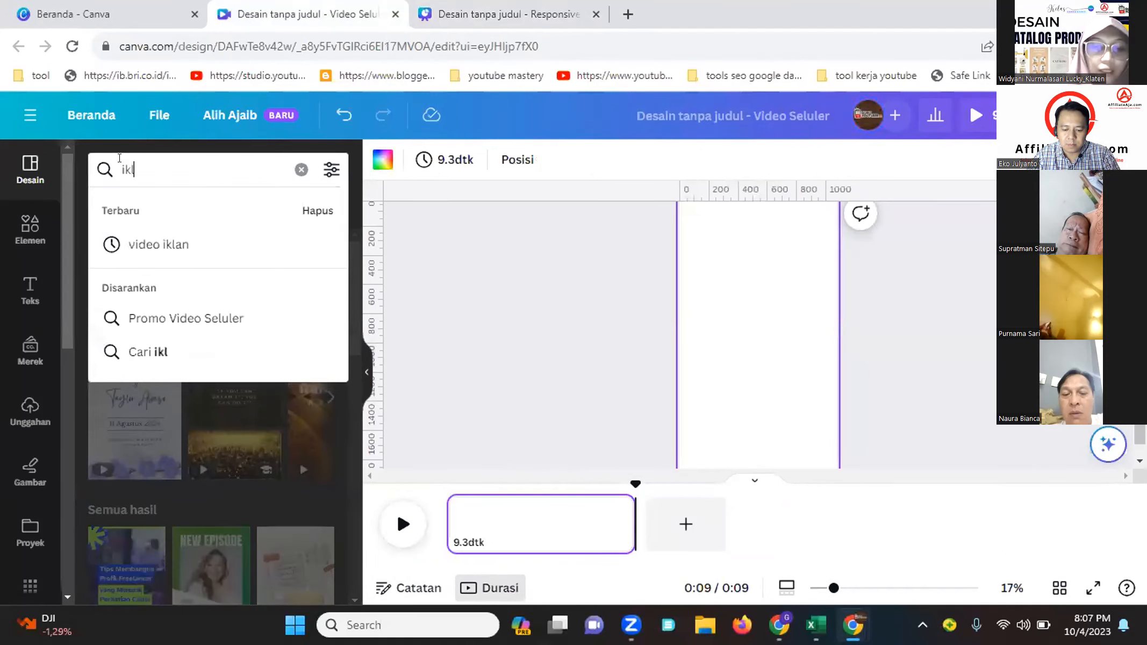
{"action": "type", "text": "an"}
{"action": "key", "text": "Return"}
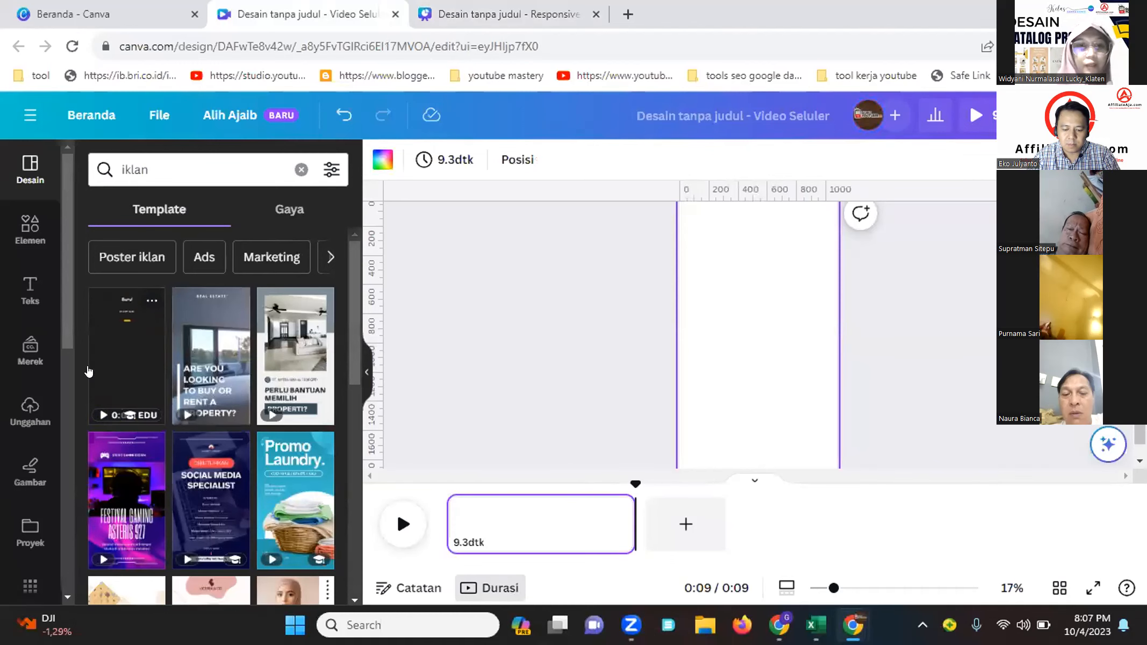
Apply the Jingga Modern Menu Kopi Baru Mobile Video template to the page and play it
{"action": "left_click", "coordinate": [144, 356]}
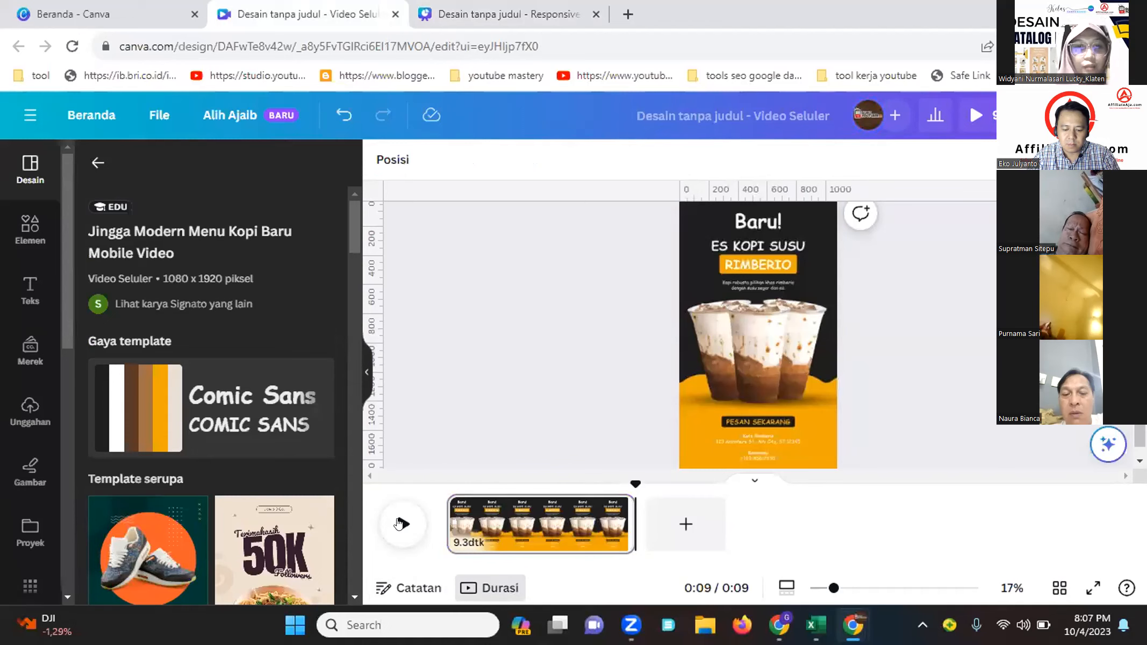
{"action": "left_click", "coordinate": [401, 524]}
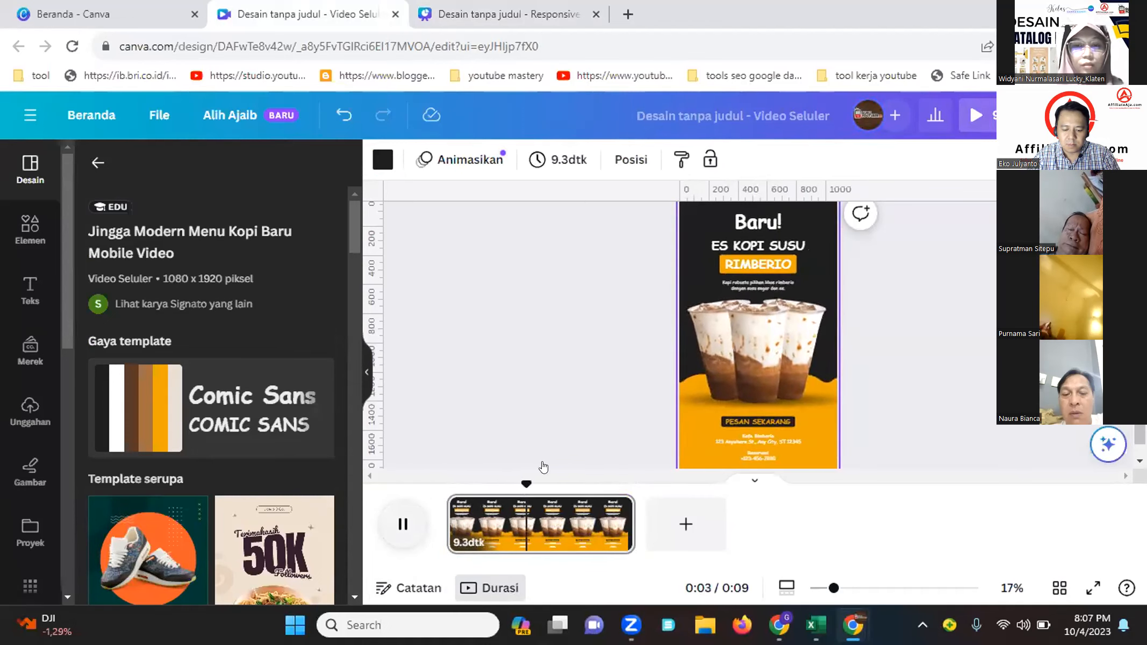
Select the template's cup image, "Baru!" title and bottom shape to inspect them
{"action": "left_click", "coordinate": [745, 338]}
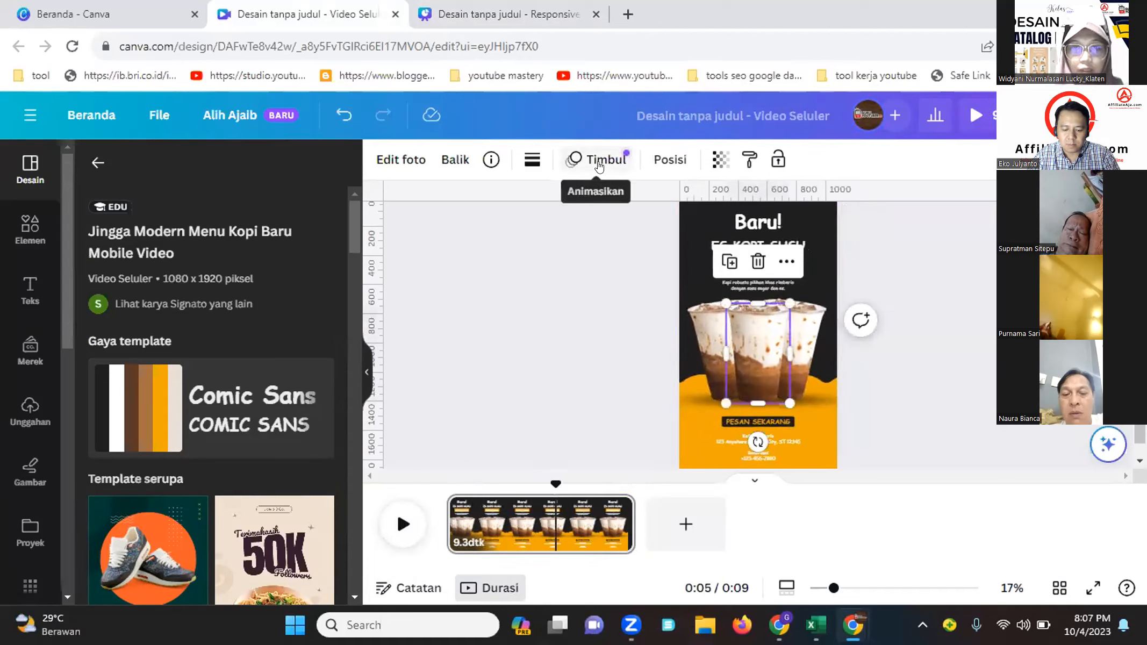
{"action": "left_click", "coordinate": [755, 220]}
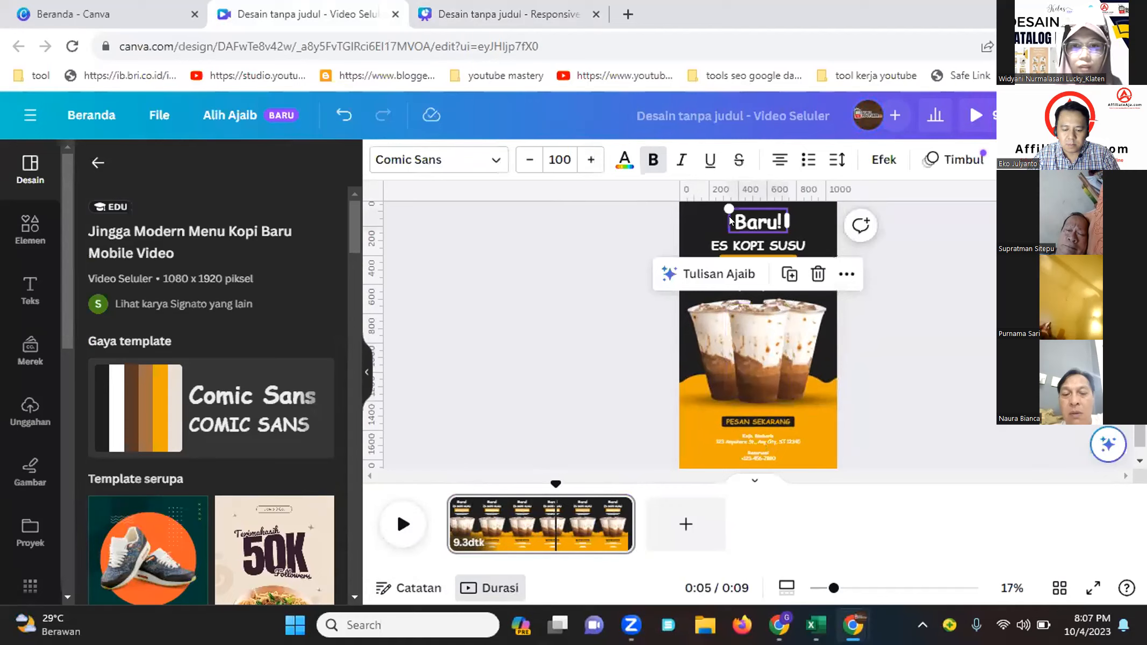
{"action": "left_click", "coordinate": [820, 437]}
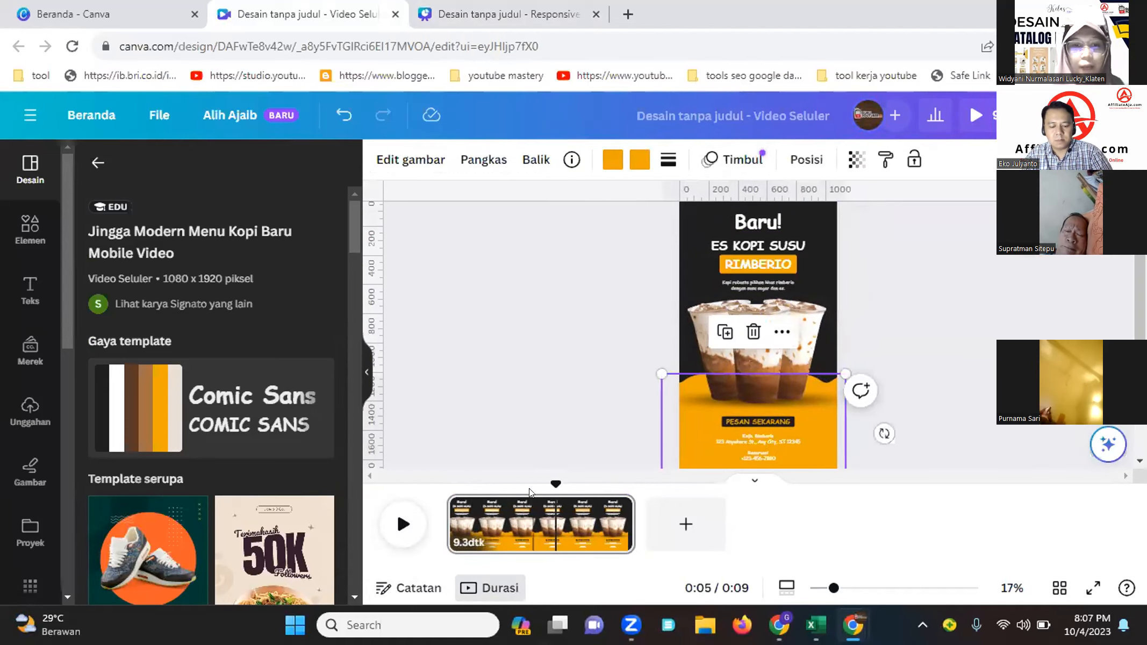
Add a second page and apply the Coklat Minimalis Promo Makanan Perayaan Followers template to it
{"action": "scroll", "coordinate": [264, 315], "scroll_direction": "down", "scroll_amount": 5}
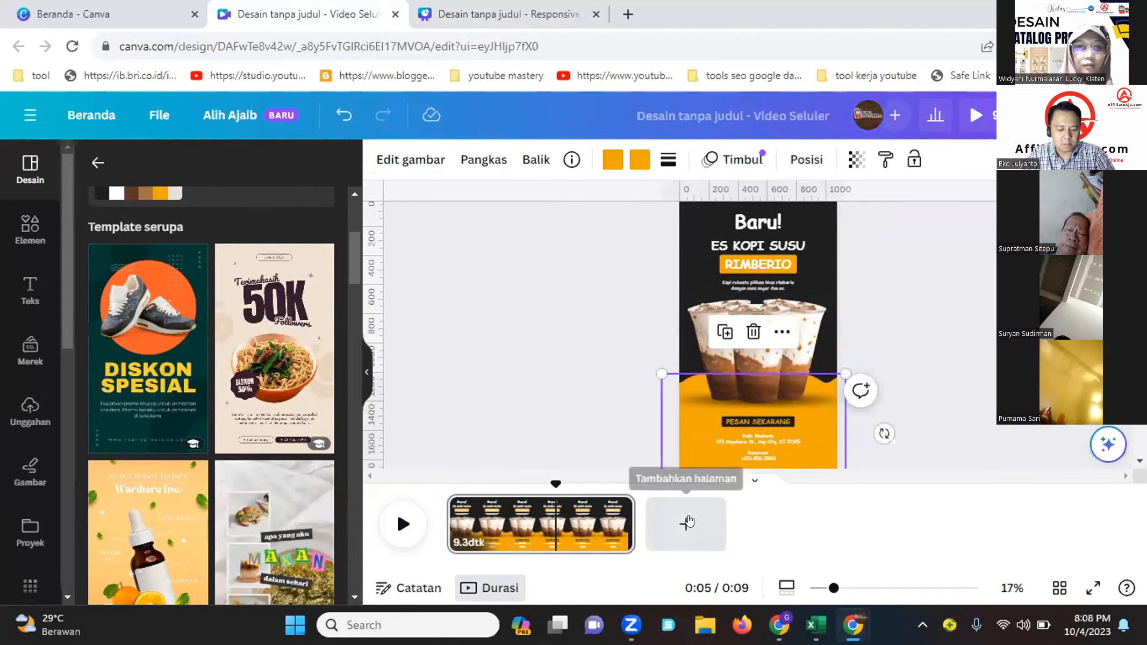
{"action": "left_click", "coordinate": [681, 522]}
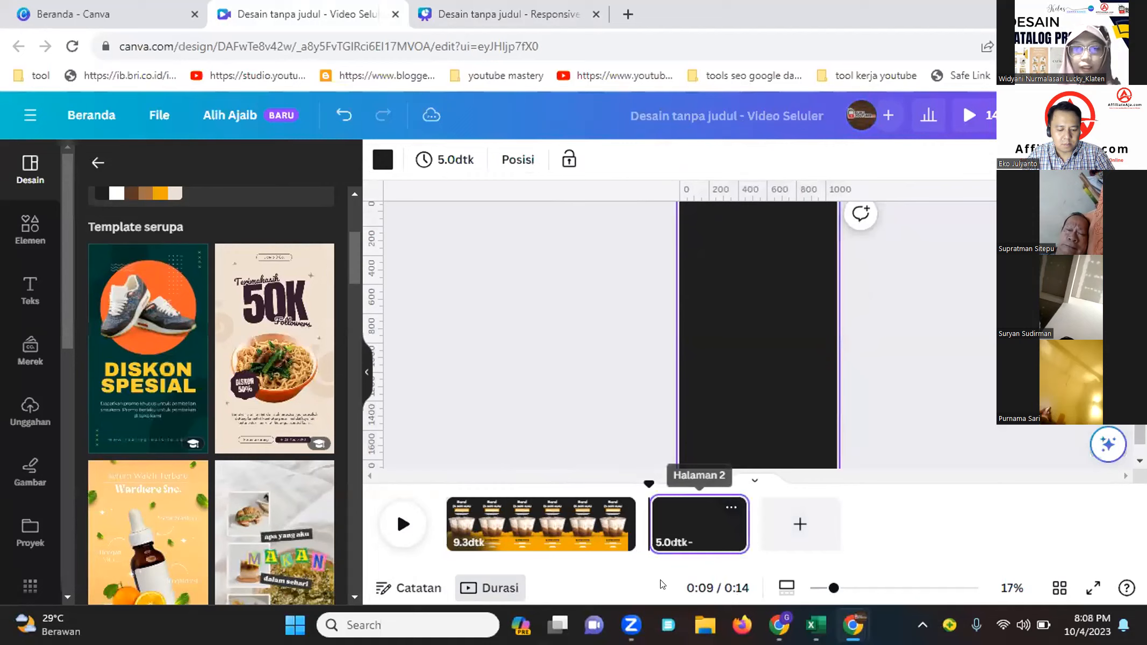
{"action": "left_click", "coordinate": [262, 371]}
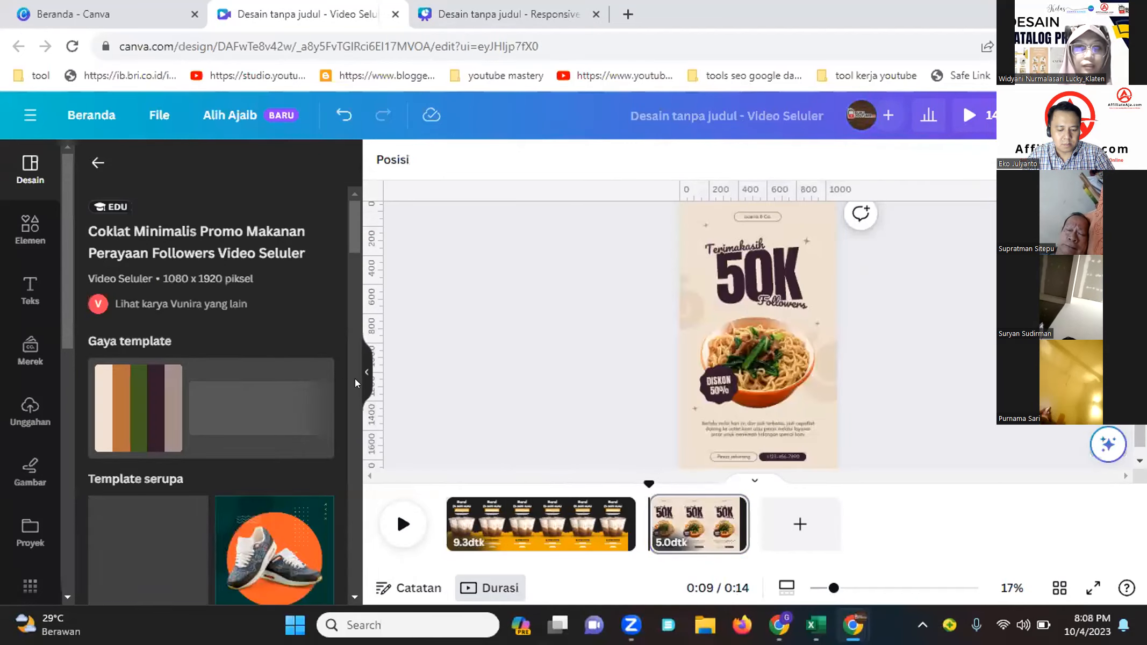
Preview the video in full screen, then select the second page's image, headline and text elements to inspect them
{"action": "left_click", "coordinate": [973, 115]}
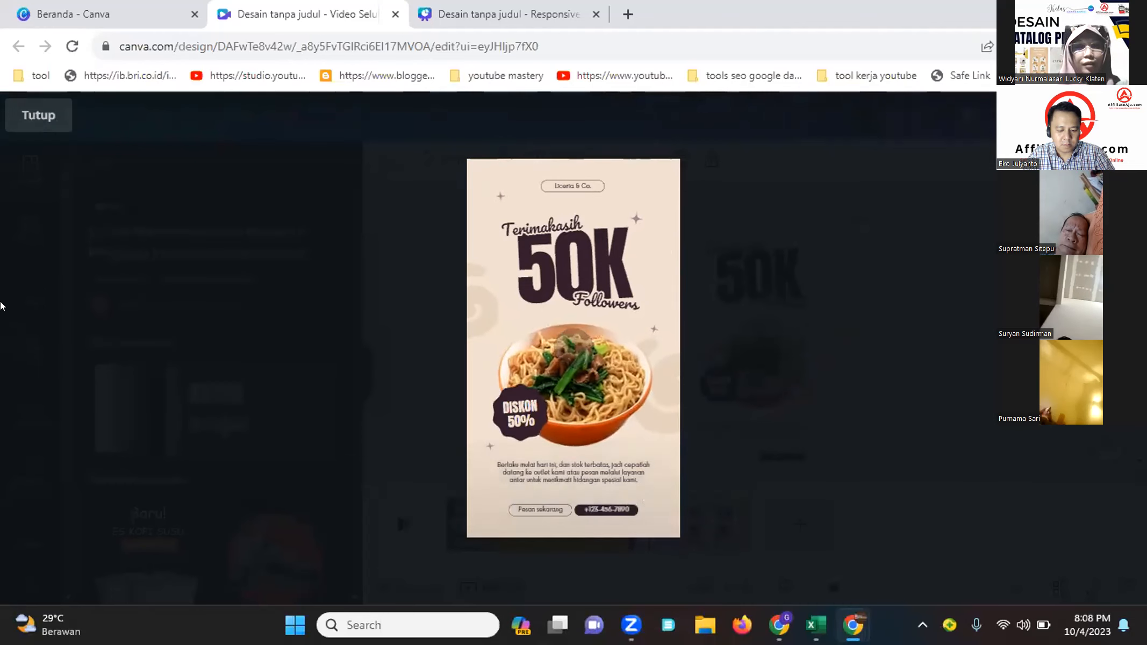
{"action": "left_click", "coordinate": [21, 123]}
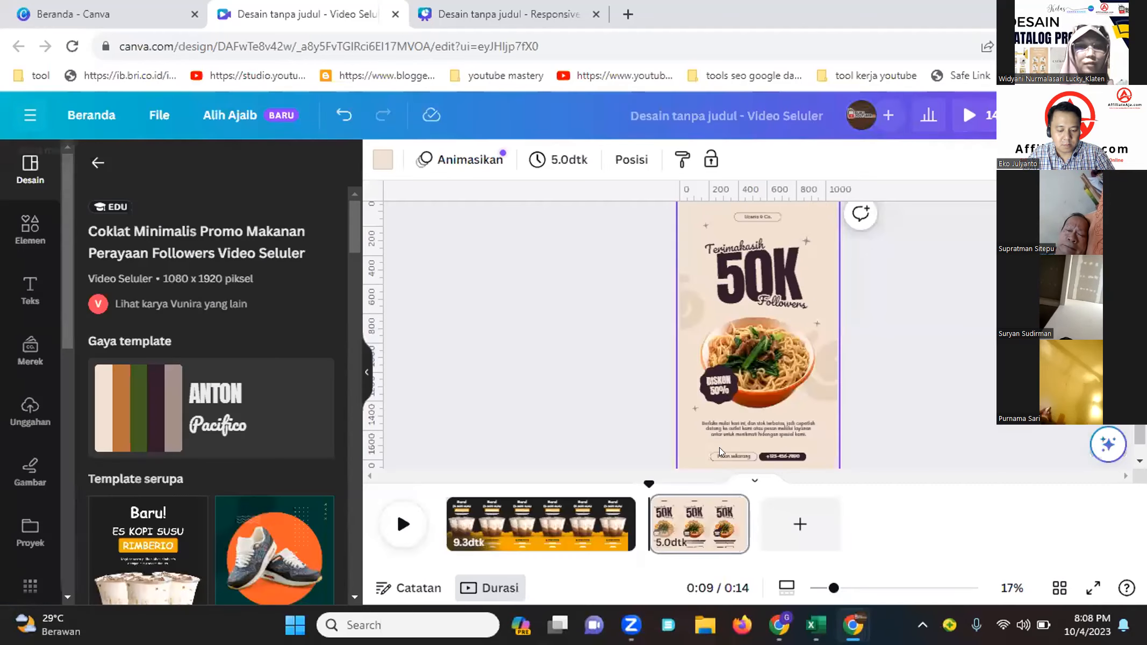
{"action": "left_click", "coordinate": [782, 365]}
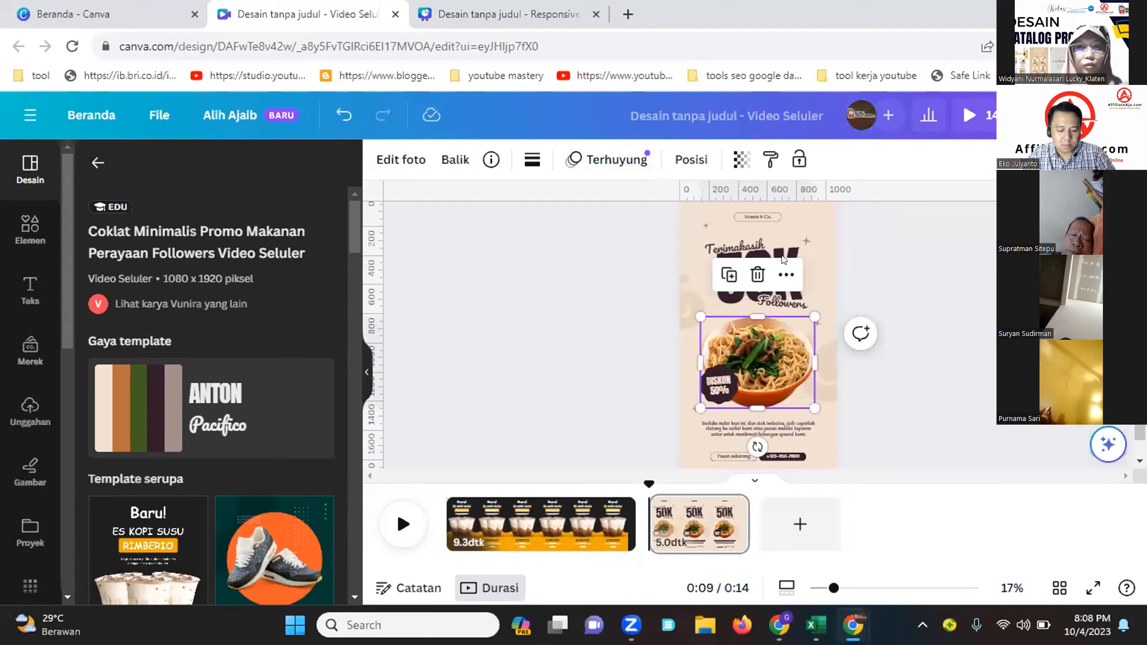
{"action": "left_click", "coordinate": [735, 246]}
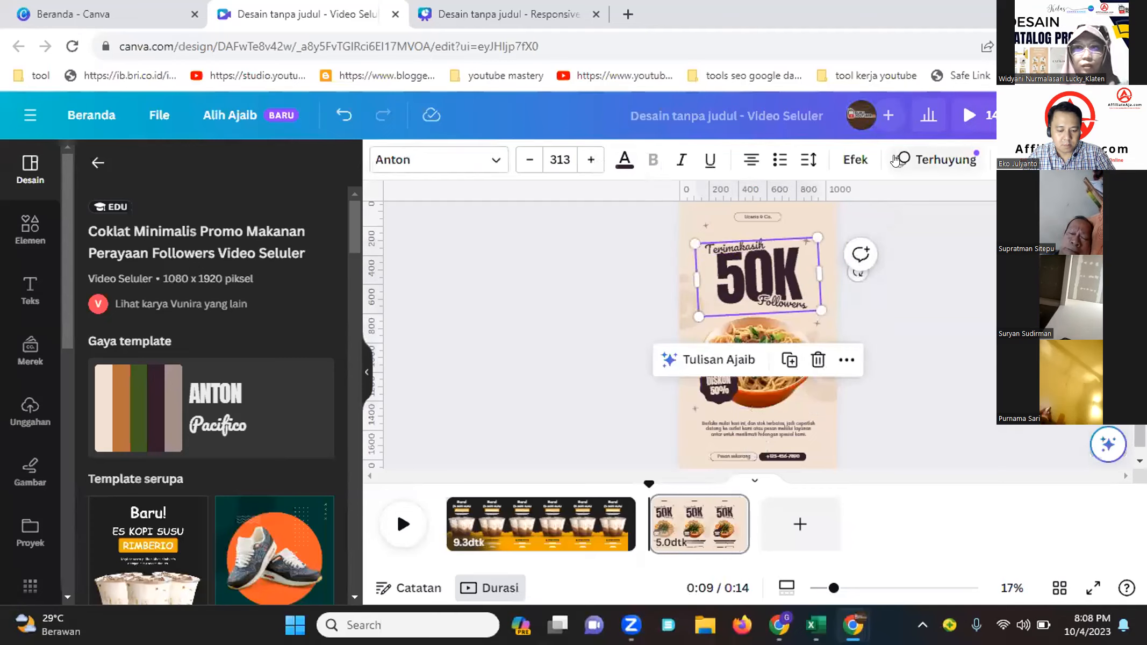
{"action": "left_click", "coordinate": [770, 216]}
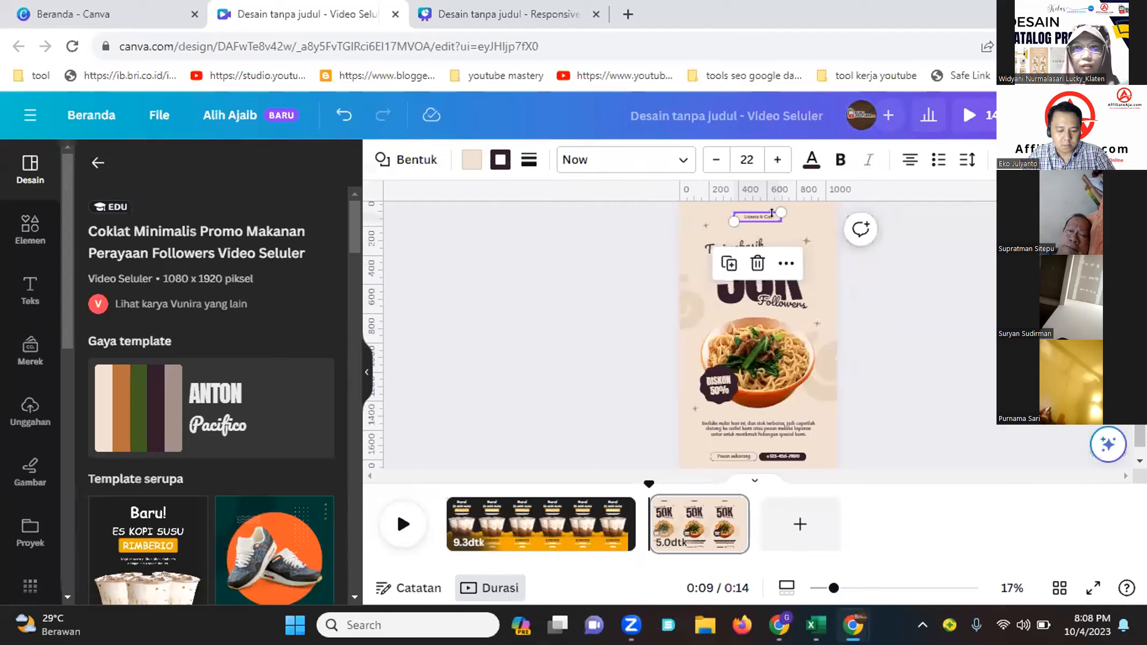
{"action": "left_click", "coordinate": [822, 382]}
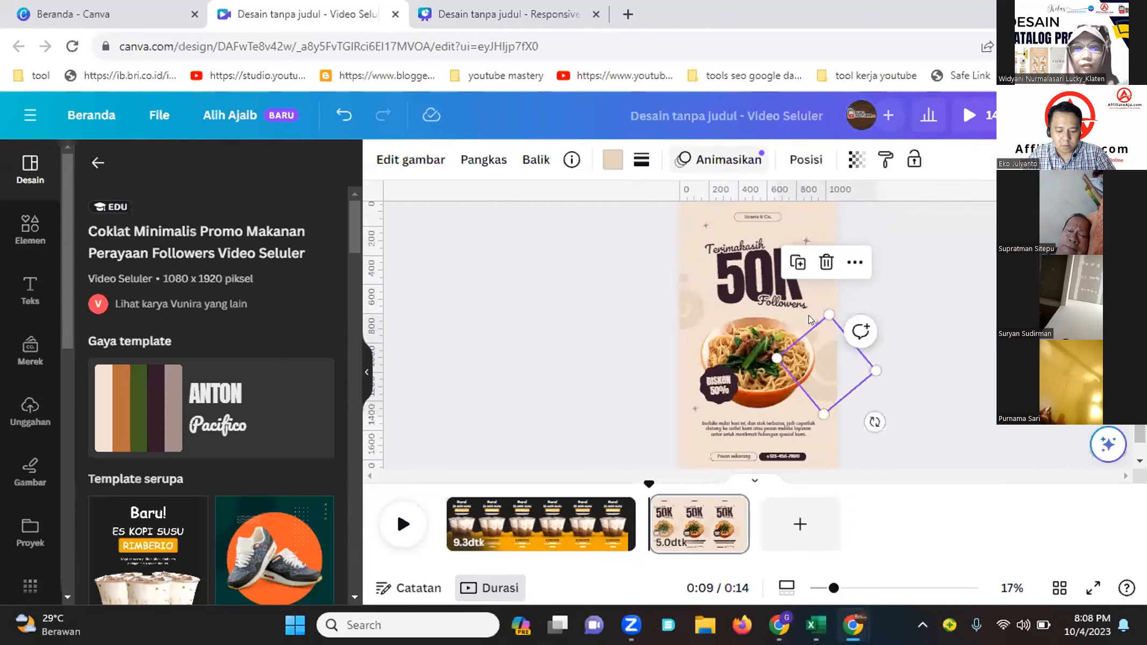
{"action": "left_click", "coordinate": [759, 428]}
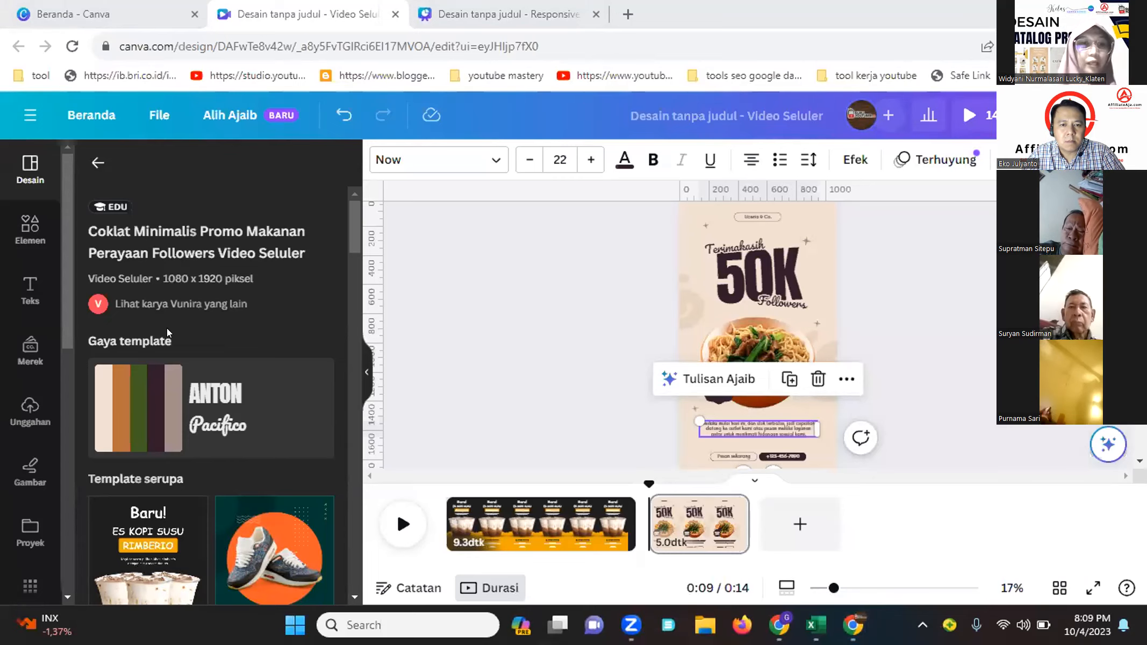
Add a third page and apply the Putih Cokelat Simpel Promo Dimsum Instagram Reel template to it
{"action": "scroll", "coordinate": [166, 330], "scroll_direction": "down", "scroll_amount": 5}
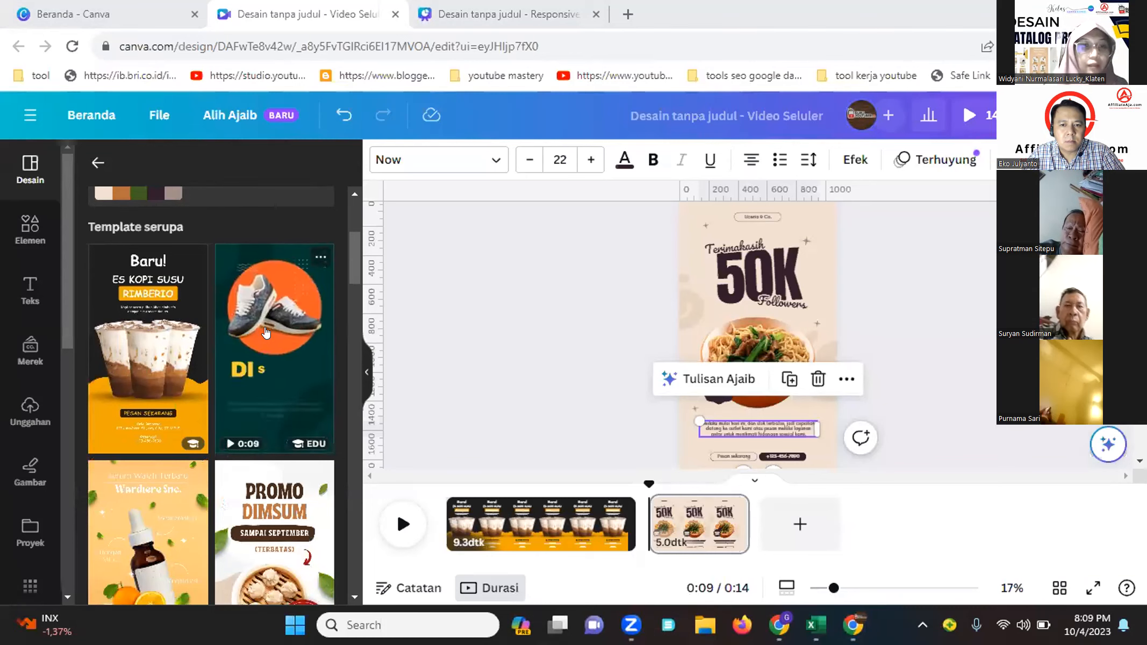
{"action": "scroll", "coordinate": [263, 399], "scroll_direction": "down", "scroll_amount": 3}
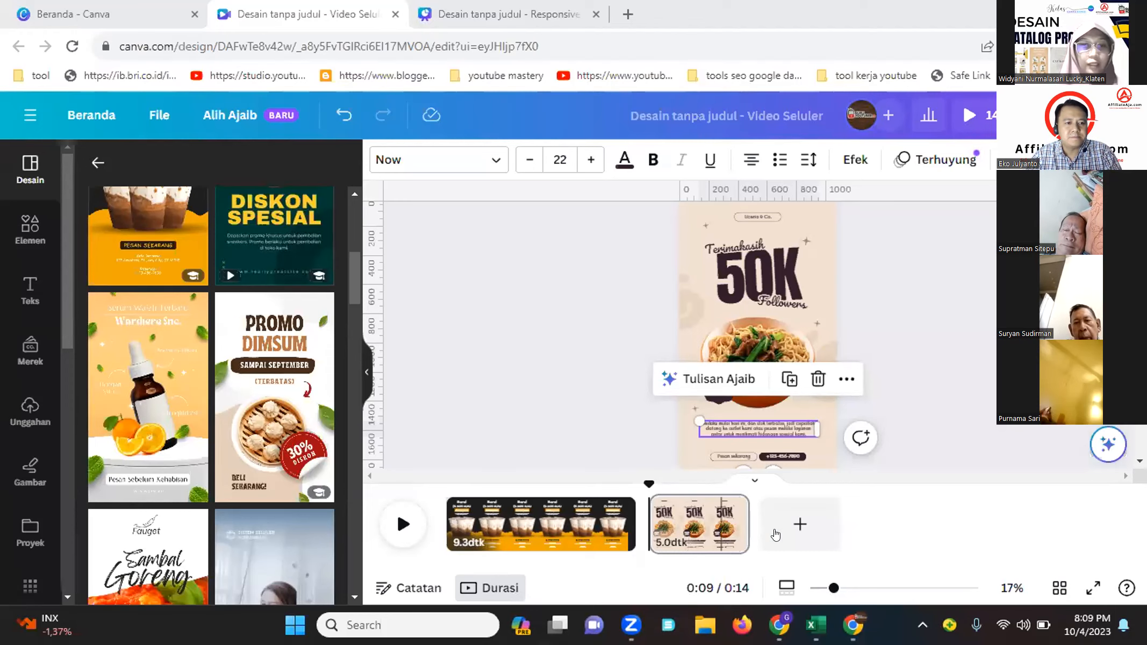
{"action": "left_click", "coordinate": [800, 524]}
{"action": "left_click", "coordinate": [268, 422]}
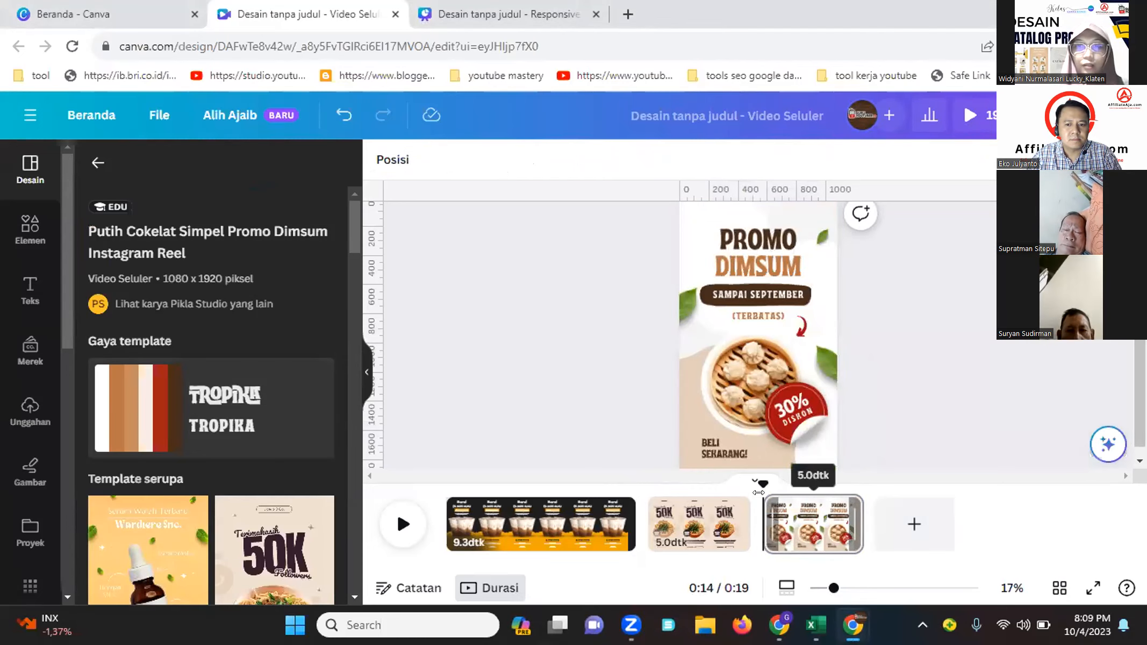
Play the whole video in full-screen preview, scrubbing through its timeline, and close the preview
{"action": "left_click", "coordinate": [960, 128]}
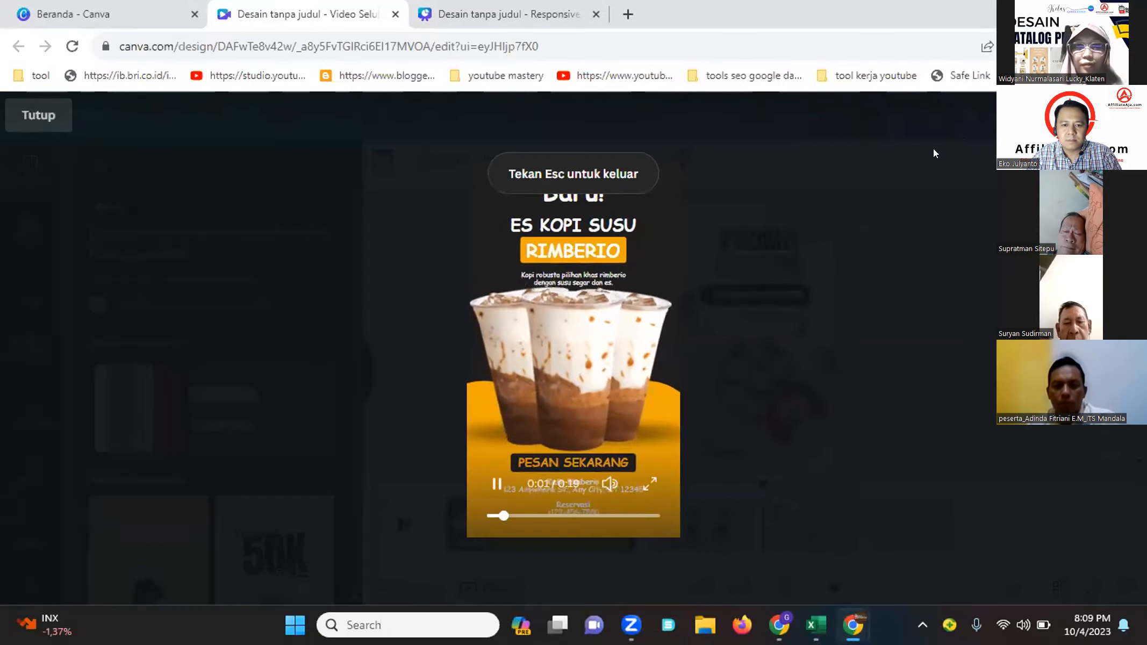
{"action": "left_click_drag", "start_coordinate": [508, 516], "coordinate": [612, 512]}
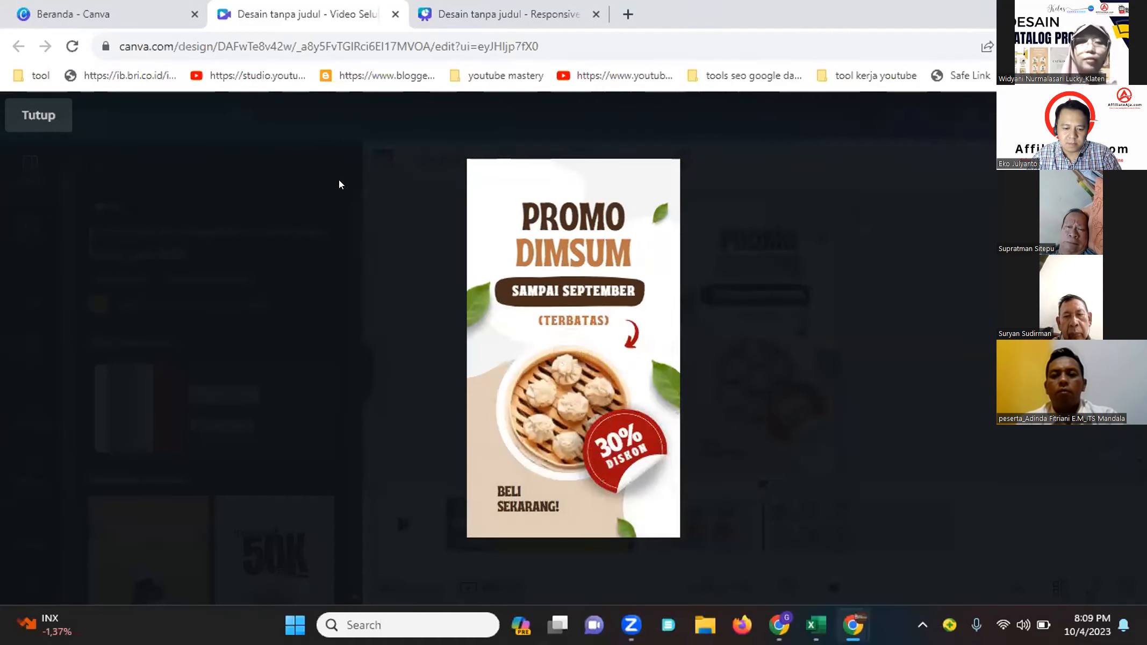
{"action": "left_click", "coordinate": [38, 115]}
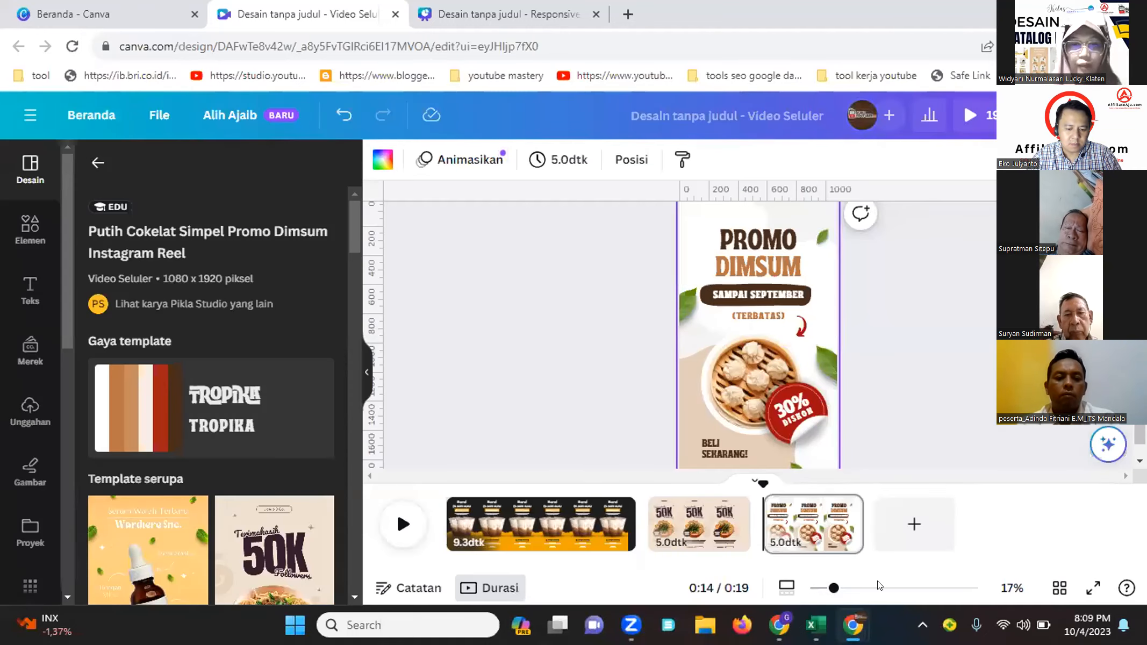
Open a new browser tab and search Google for "kopi hni"
{"action": "left_click", "coordinate": [565, 537]}
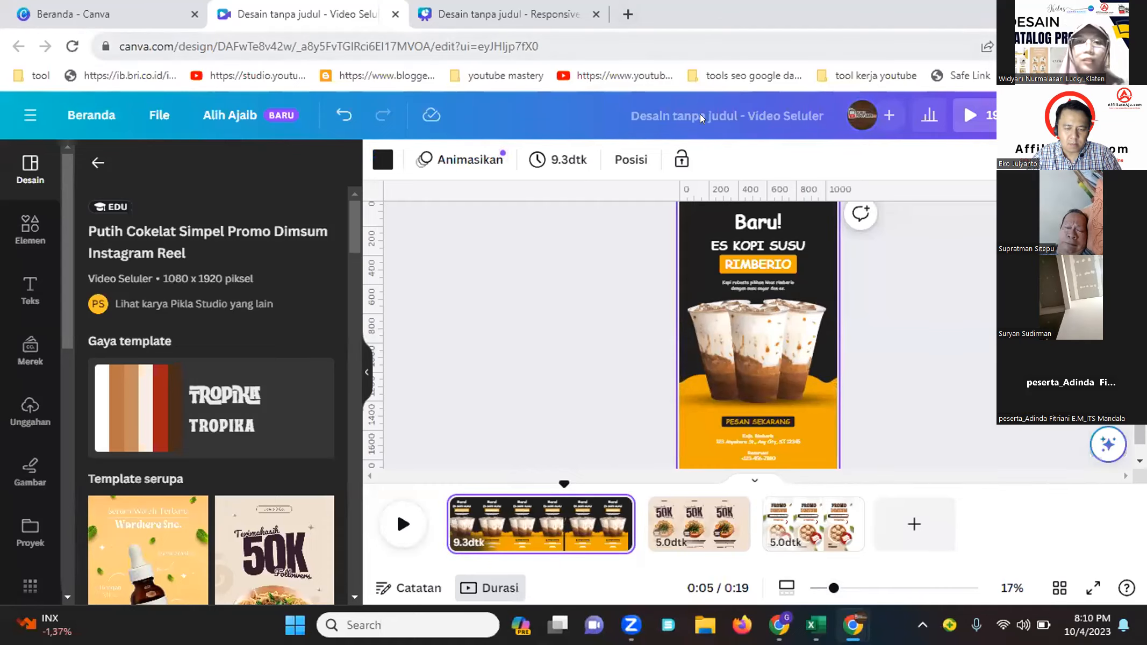
{"action": "left_click", "coordinate": [628, 14]}
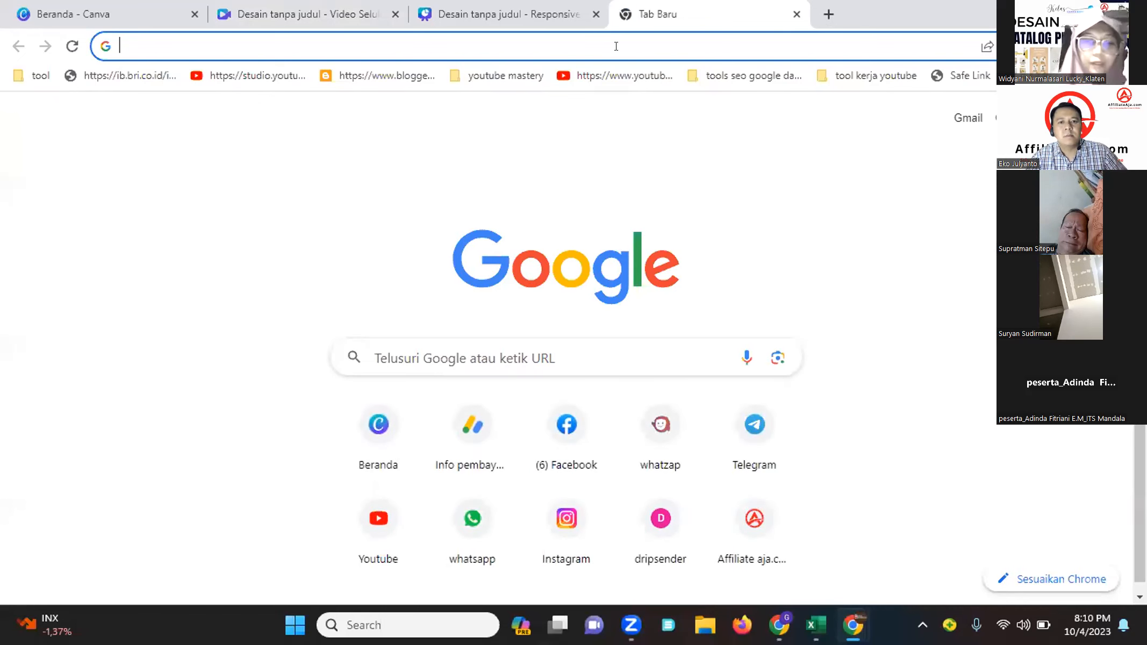
{"action": "type", "text": "kopi"}
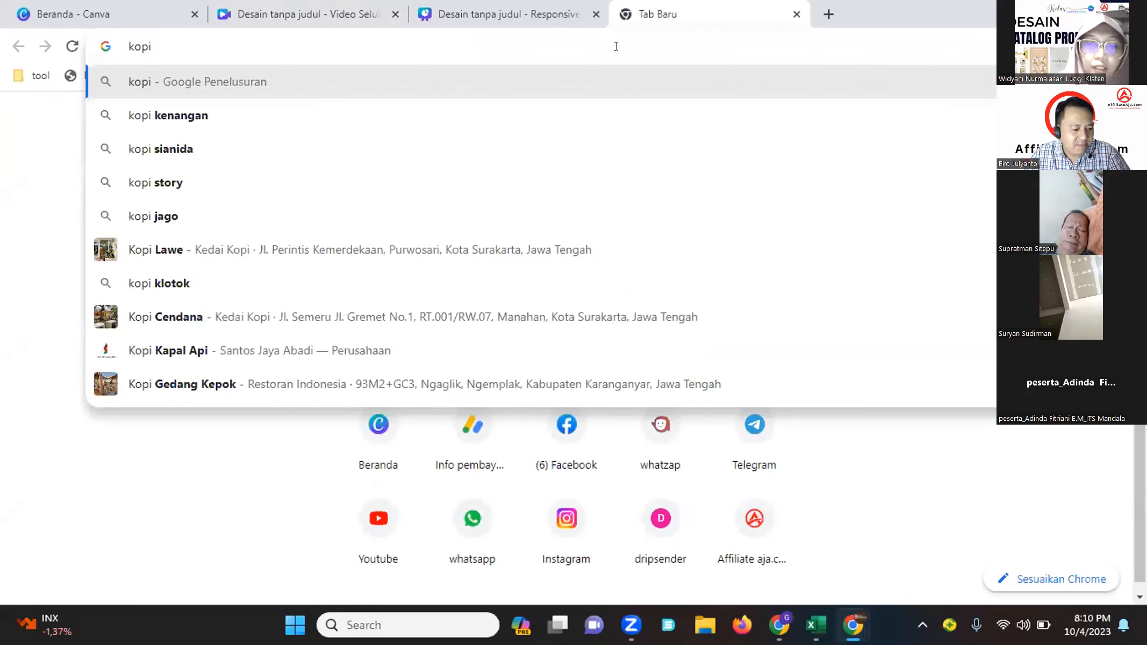
{"action": "type", "text": "hni"}
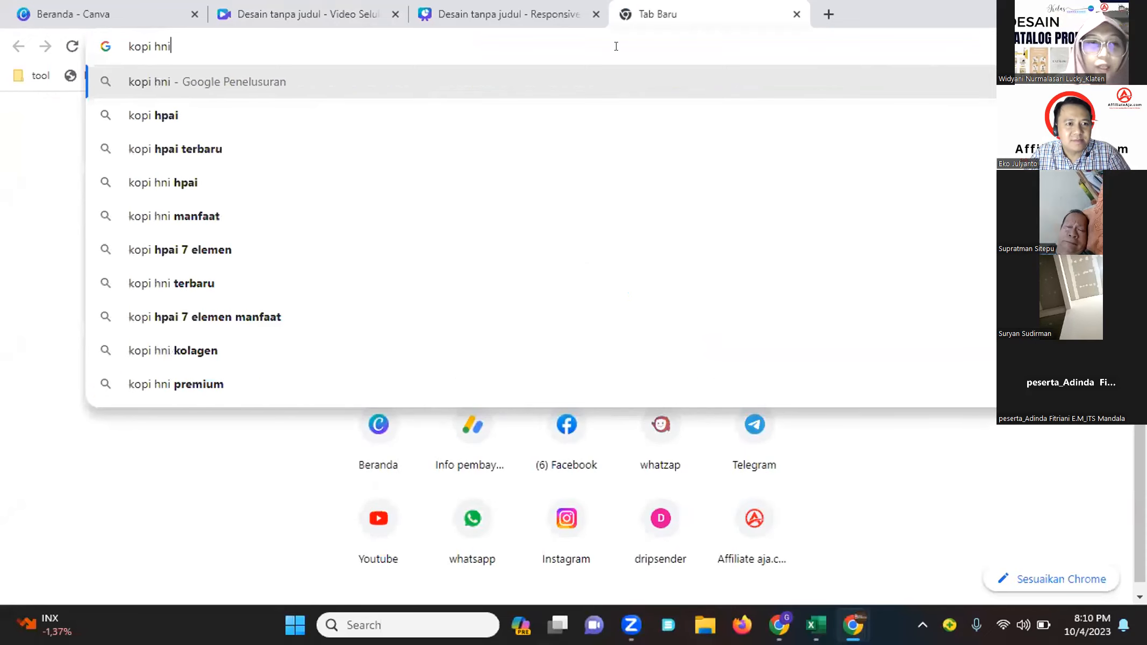
{"action": "key", "text": "Return"}
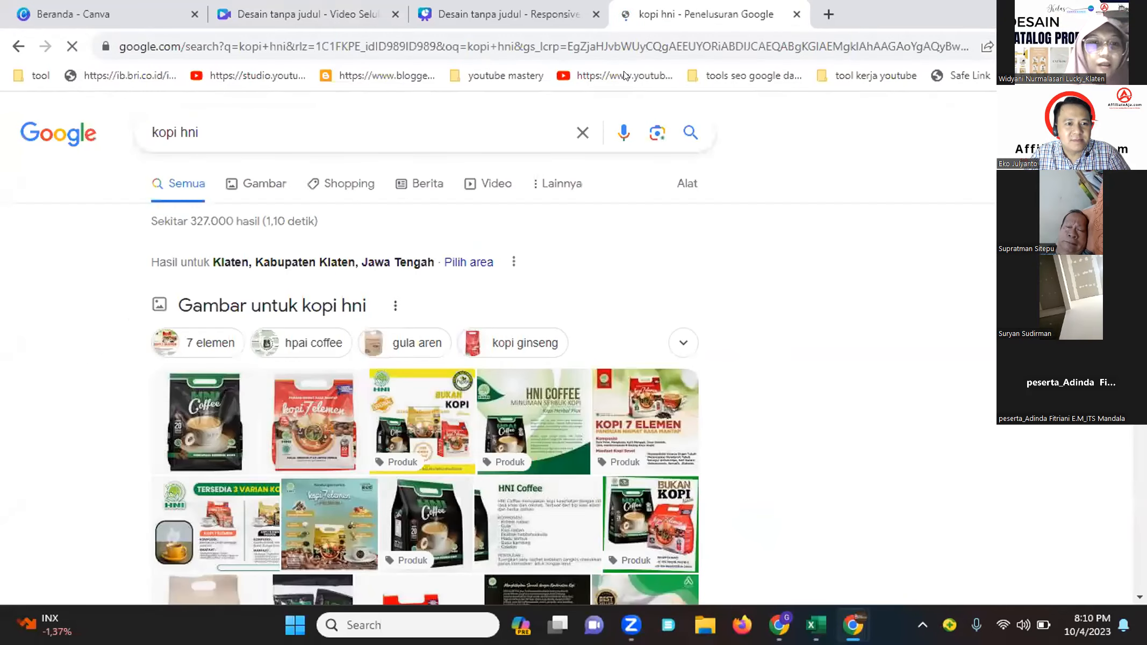
Switch to image results, then search Google Images for "kopi kenangan"
{"action": "left_click", "coordinate": [262, 180]}
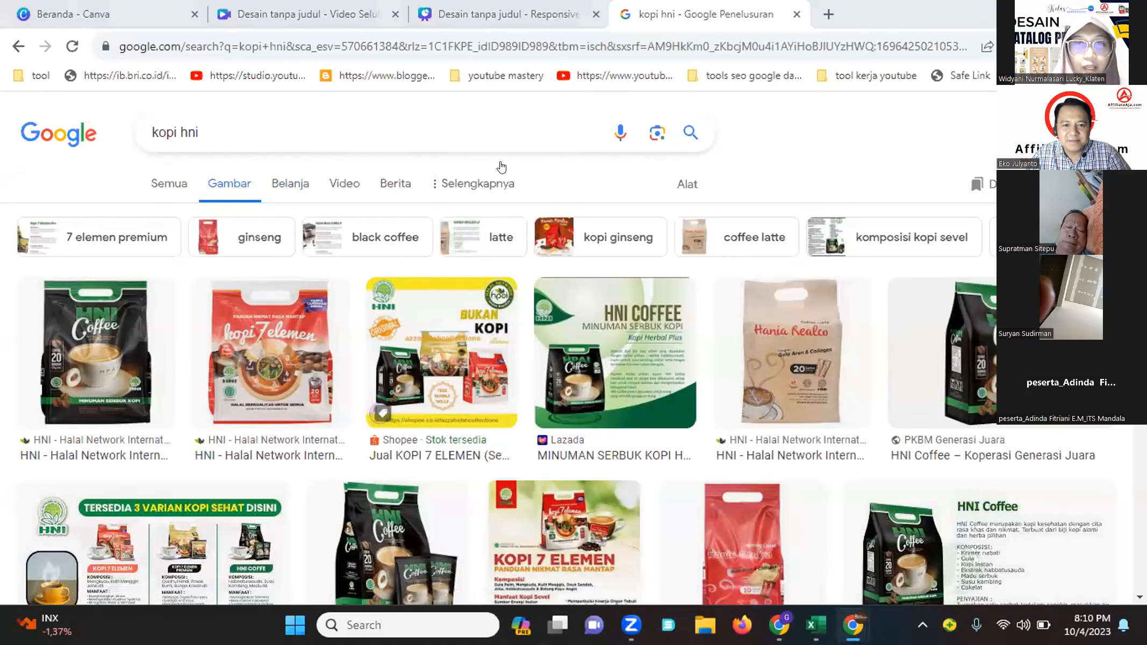
{"action": "left_click", "coordinate": [497, 134]}
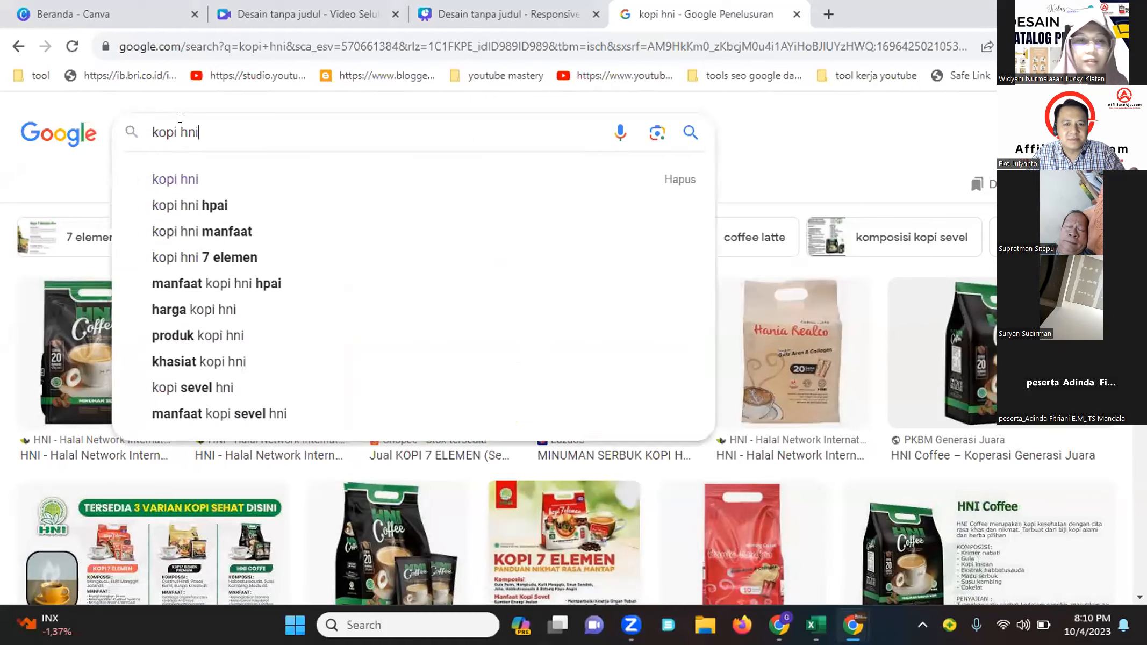
{"action": "key", "text": "ctrl+a"}
{"action": "type", "text": "kopik"}
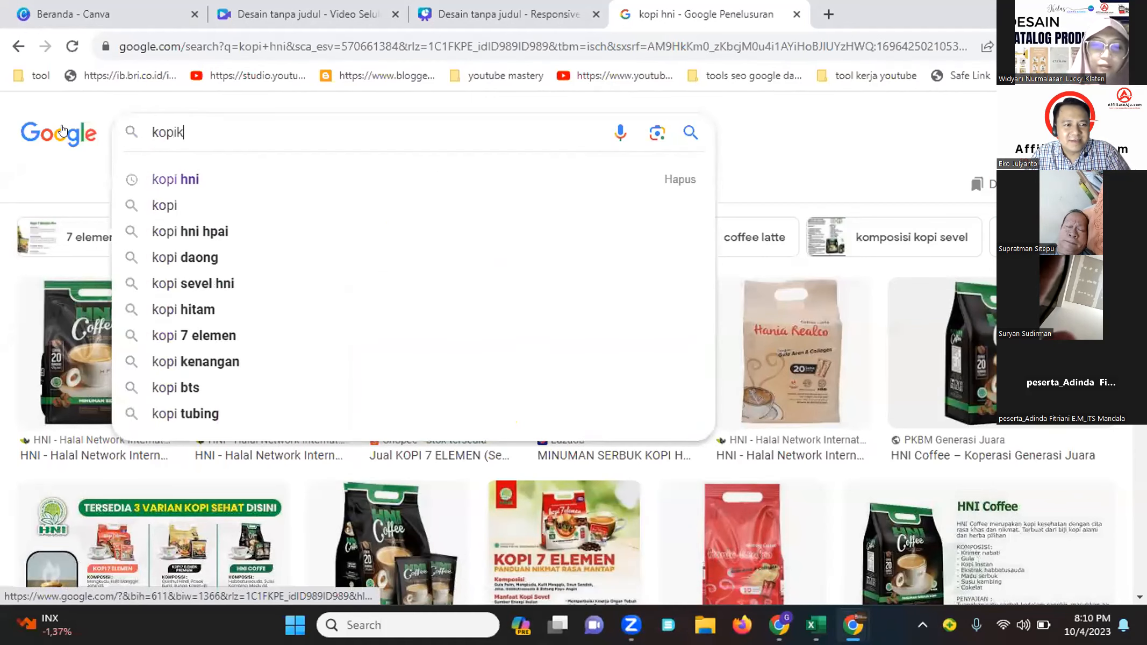
{"action": "key", "text": "BackSpace"}
{"action": "type", "text": "kena"}
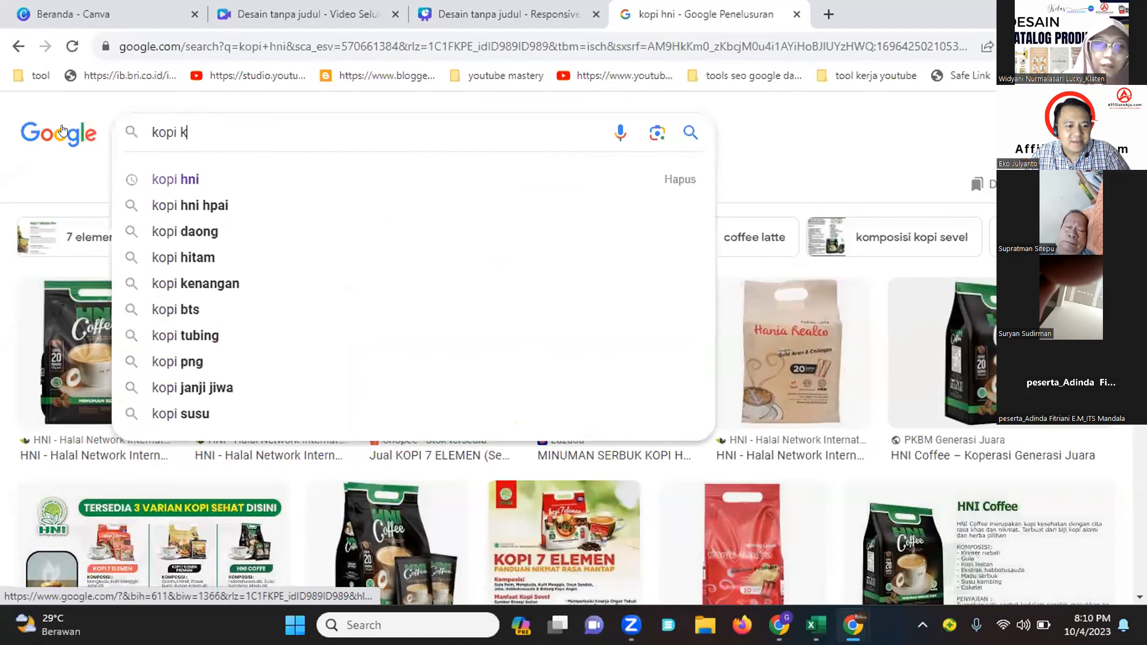
{"action": "type", "text": "ngan"}
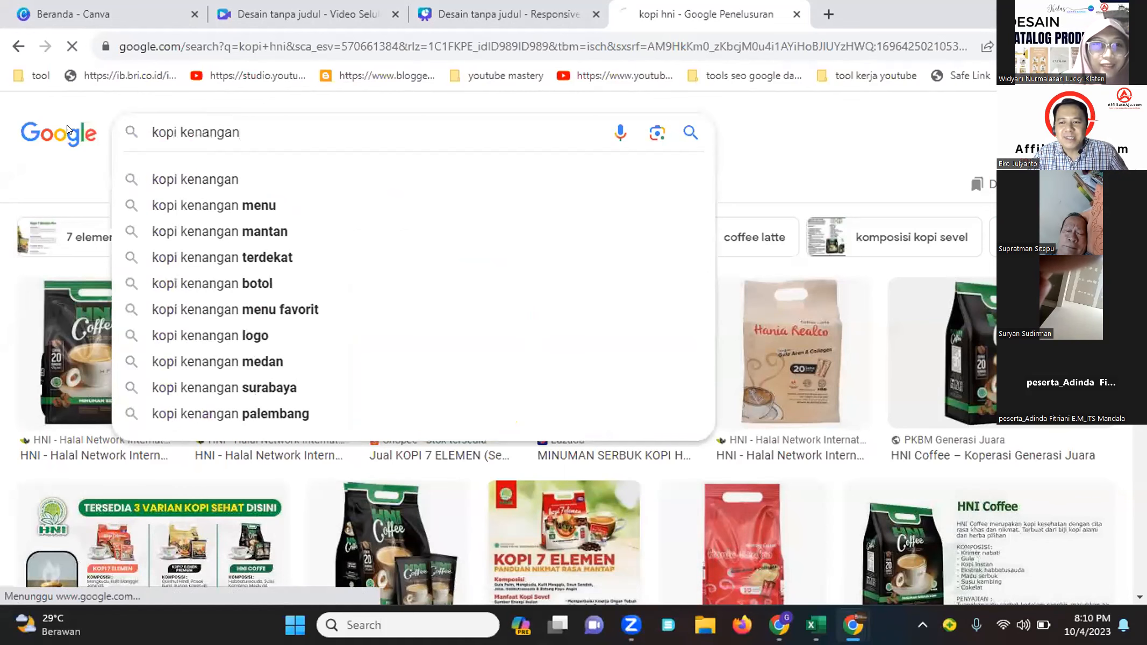
{"action": "key", "text": "Return"}
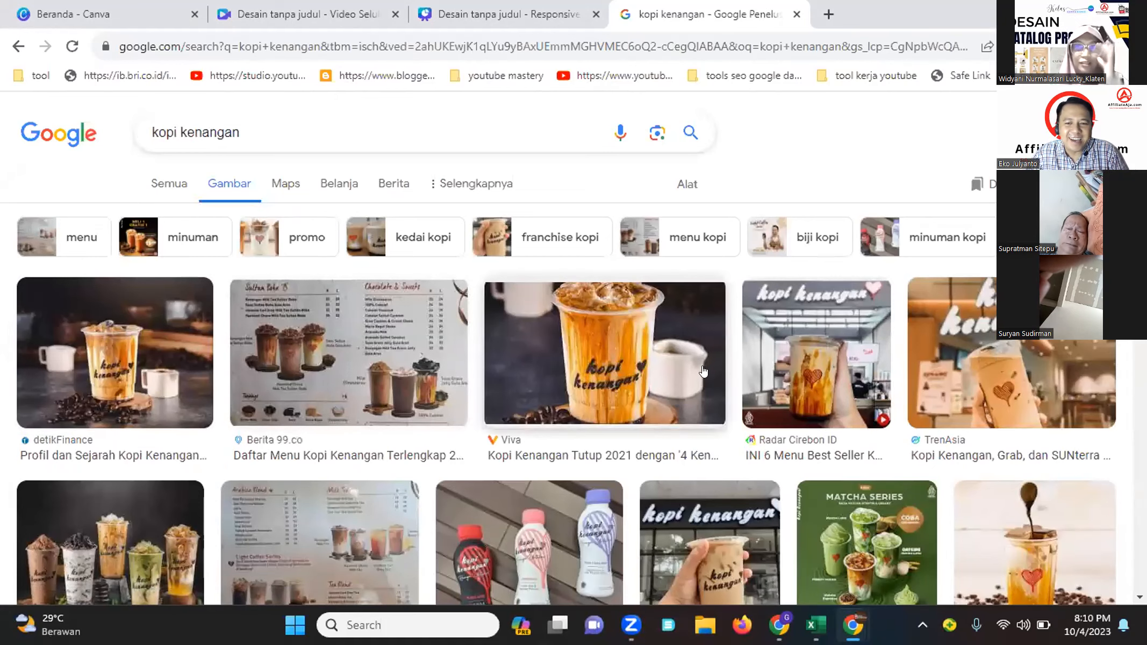
Scroll through the kopi kenangan image results to examine the product photos
{"action": "scroll", "coordinate": [851, 457], "scroll_direction": "down", "scroll_amount": 5}
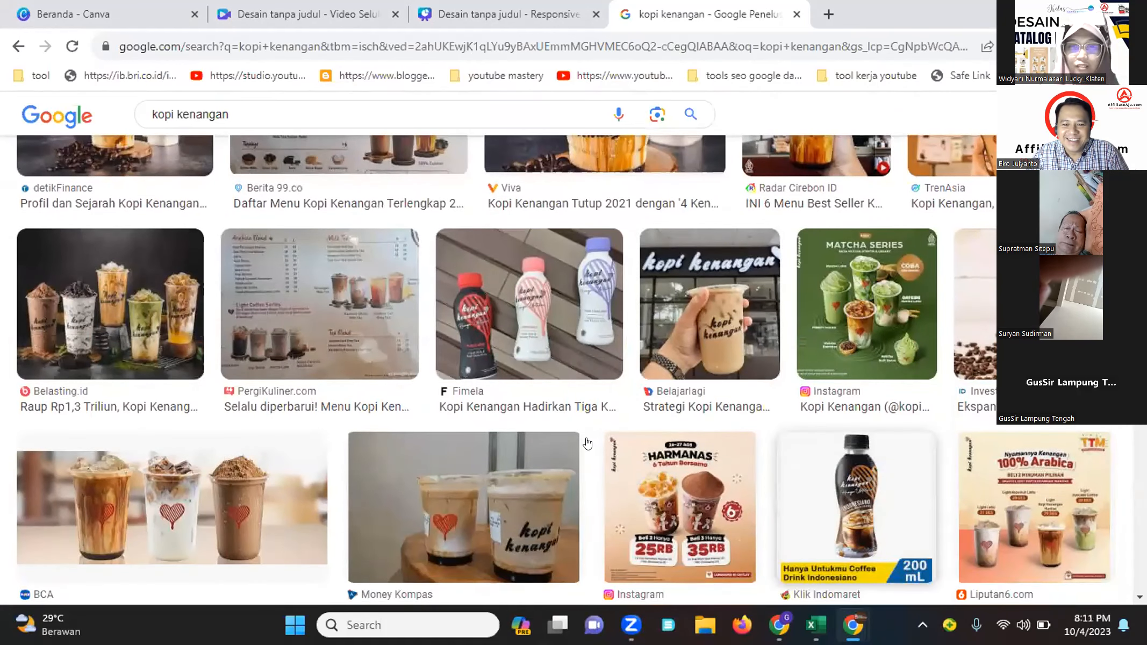
{"action": "scroll", "coordinate": [984, 427], "scroll_direction": "down", "scroll_amount": 6}
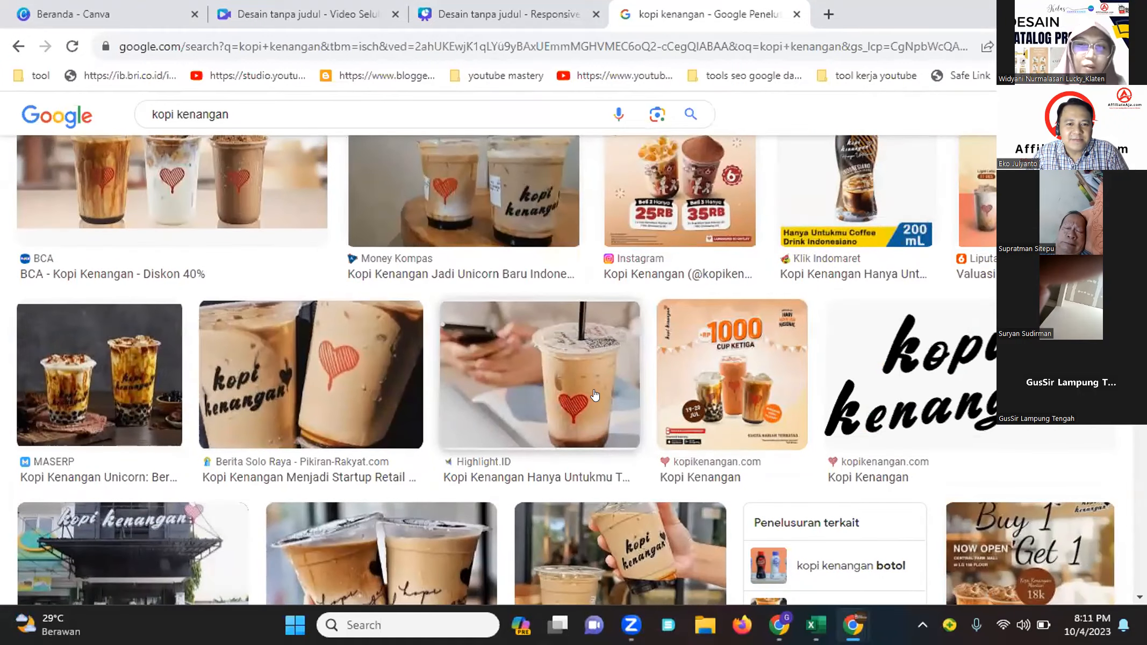
{"action": "scroll", "coordinate": [591, 396], "scroll_direction": "down", "scroll_amount": 5}
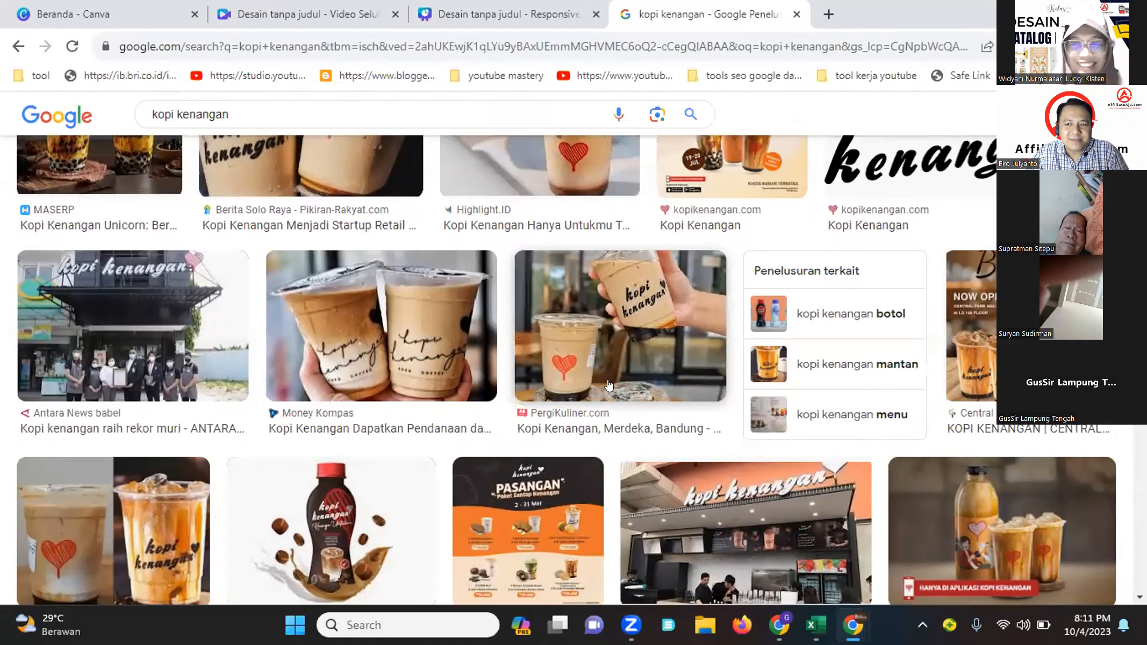
{"action": "scroll", "coordinate": [666, 375], "scroll_direction": "down", "scroll_amount": 3}
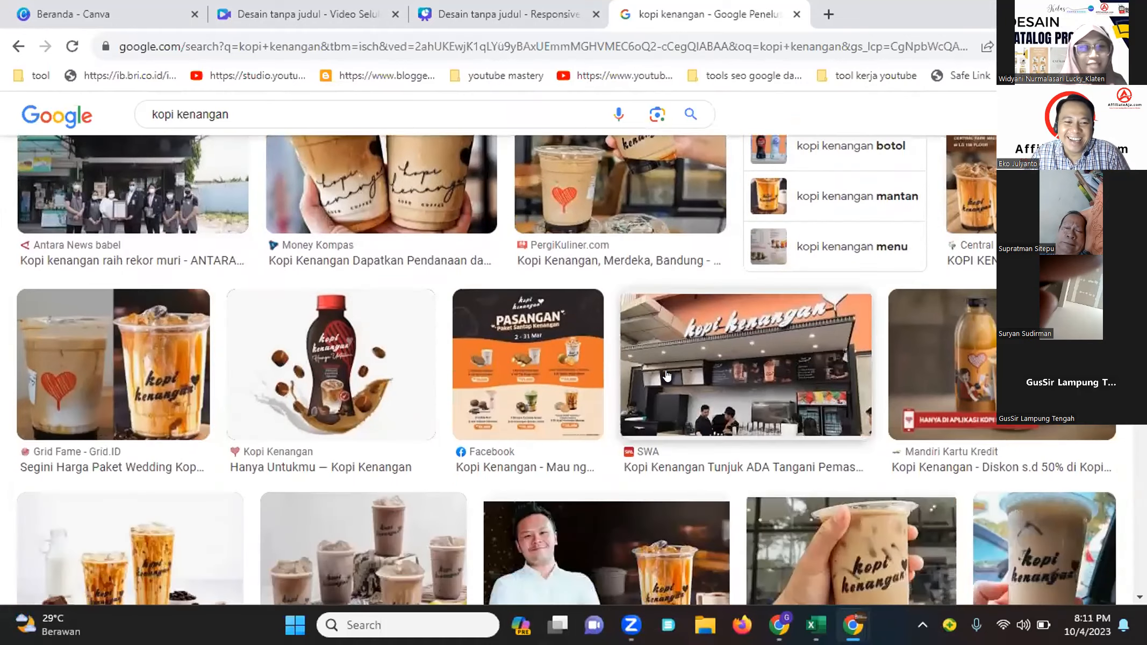
{"action": "scroll", "coordinate": [659, 375], "scroll_direction": "down", "scroll_amount": 3}
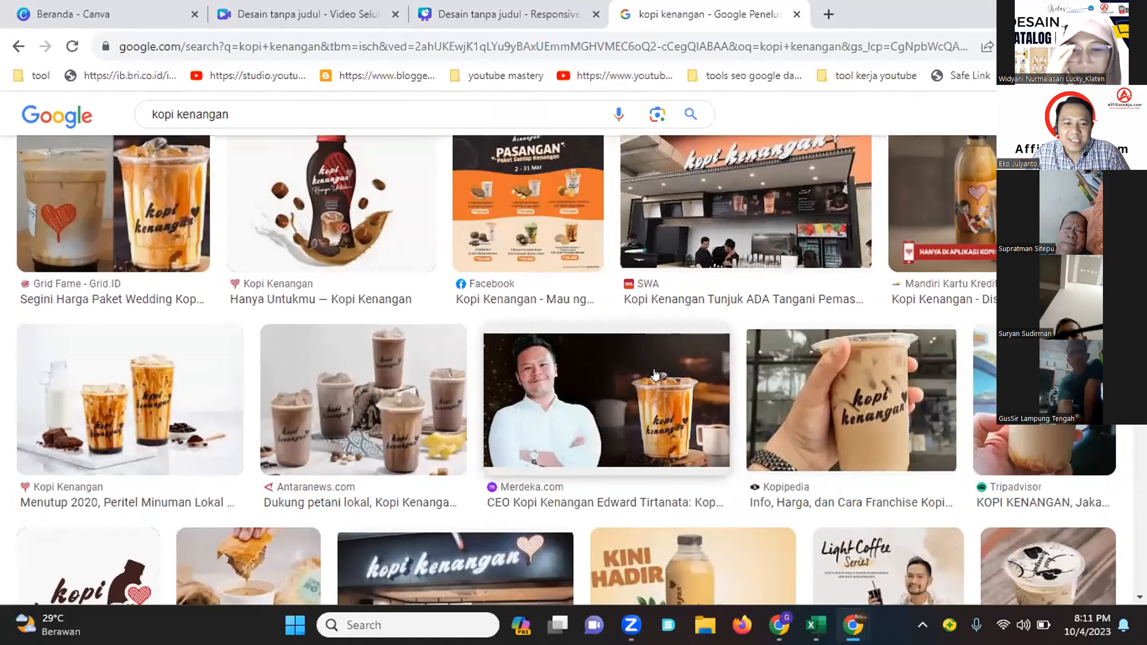
{"action": "scroll", "coordinate": [661, 431], "scroll_direction": "down", "scroll_amount": 7}
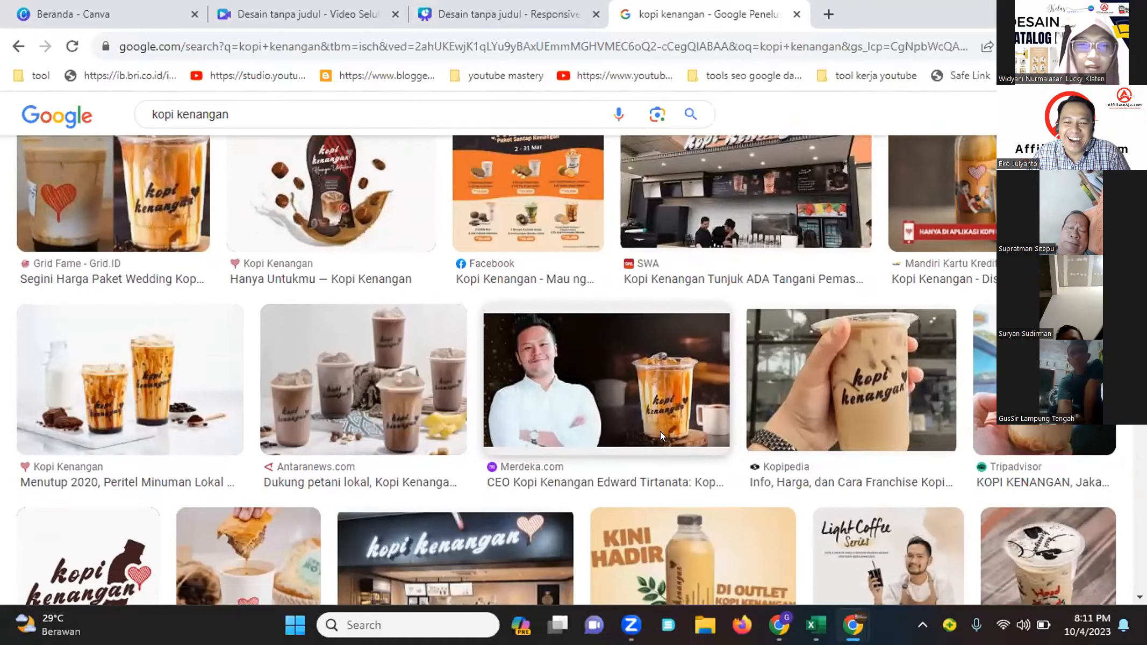
{"action": "scroll", "coordinate": [661, 435], "scroll_direction": "up", "scroll_amount": 11}
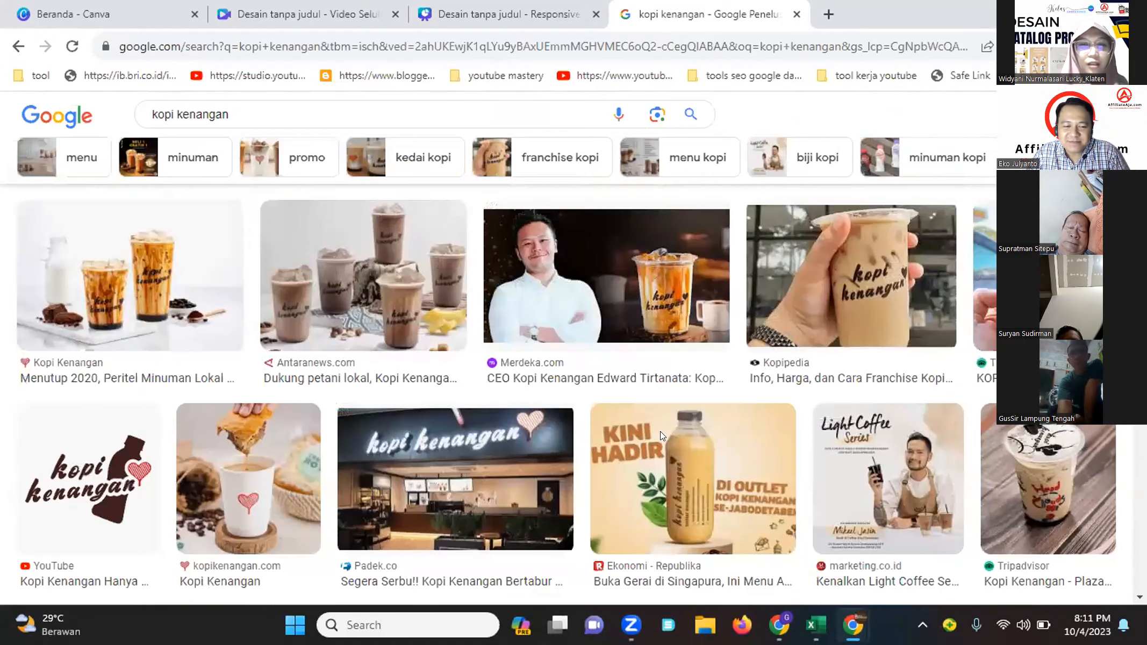
{"action": "scroll", "coordinate": [661, 435], "scroll_direction": "up", "scroll_amount": 15}
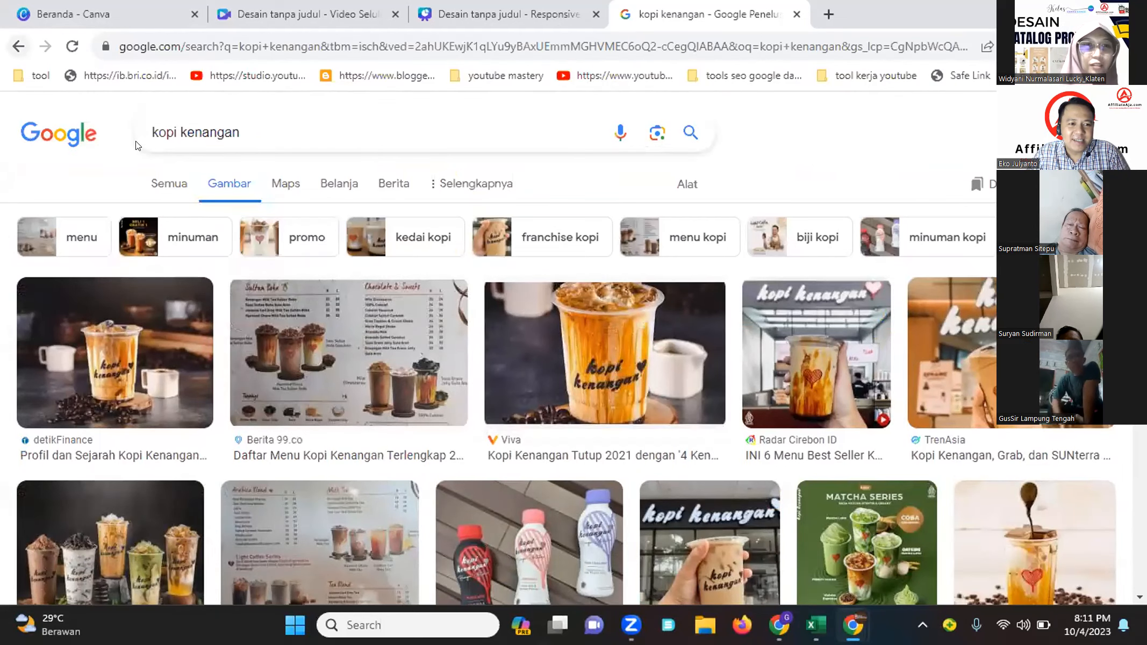
Return to the kopi hni image results and copy the first HNI Coffee product image
{"action": "left_click", "coordinate": [19, 47]}
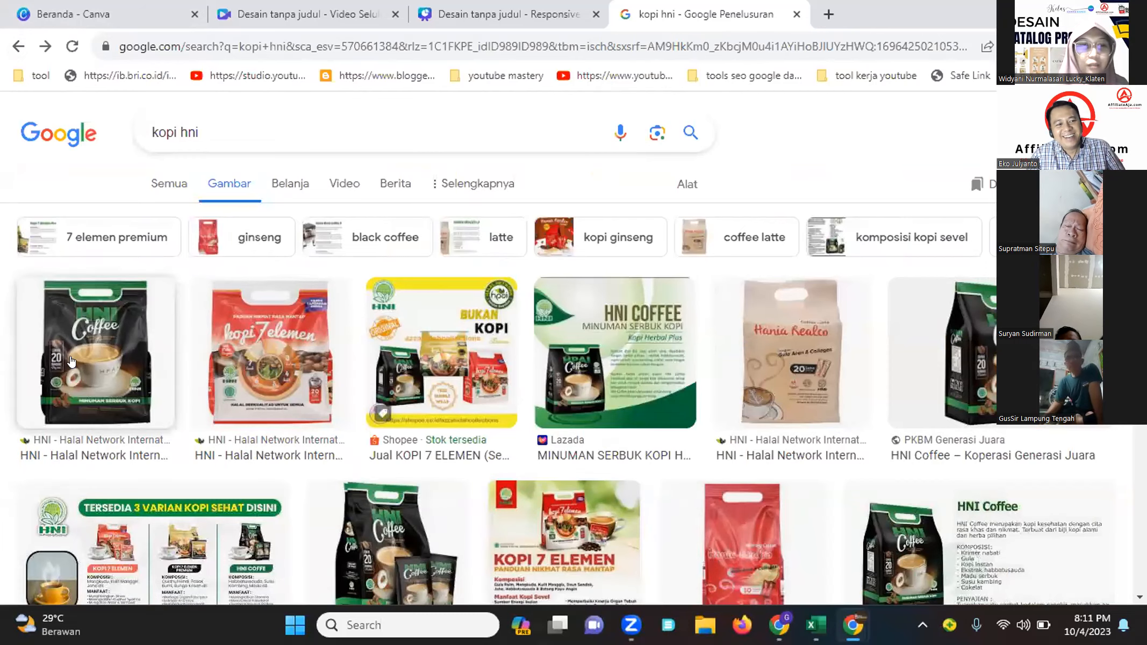
{"action": "scroll", "coordinate": [96, 349], "scroll_direction": "down", "scroll_amount": 4}
{"action": "scroll", "coordinate": [127, 336], "scroll_direction": "up", "scroll_amount": 4}
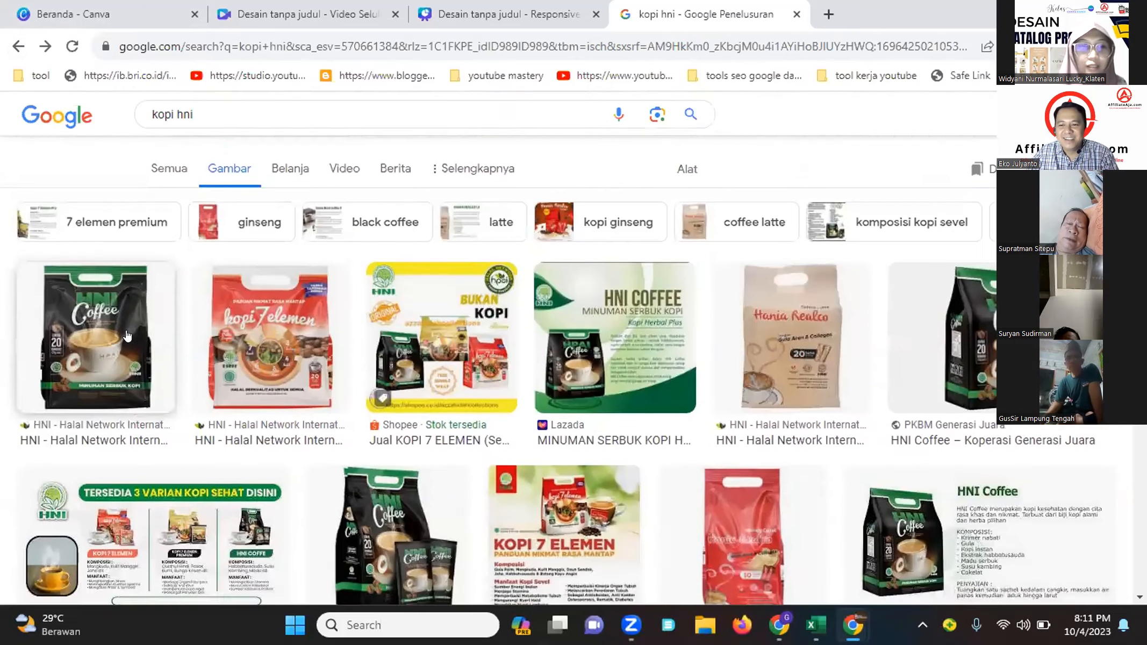
{"action": "scroll", "coordinate": [127, 336], "scroll_direction": "up", "scroll_amount": 1}
{"action": "right_click", "coordinate": [95, 309]}
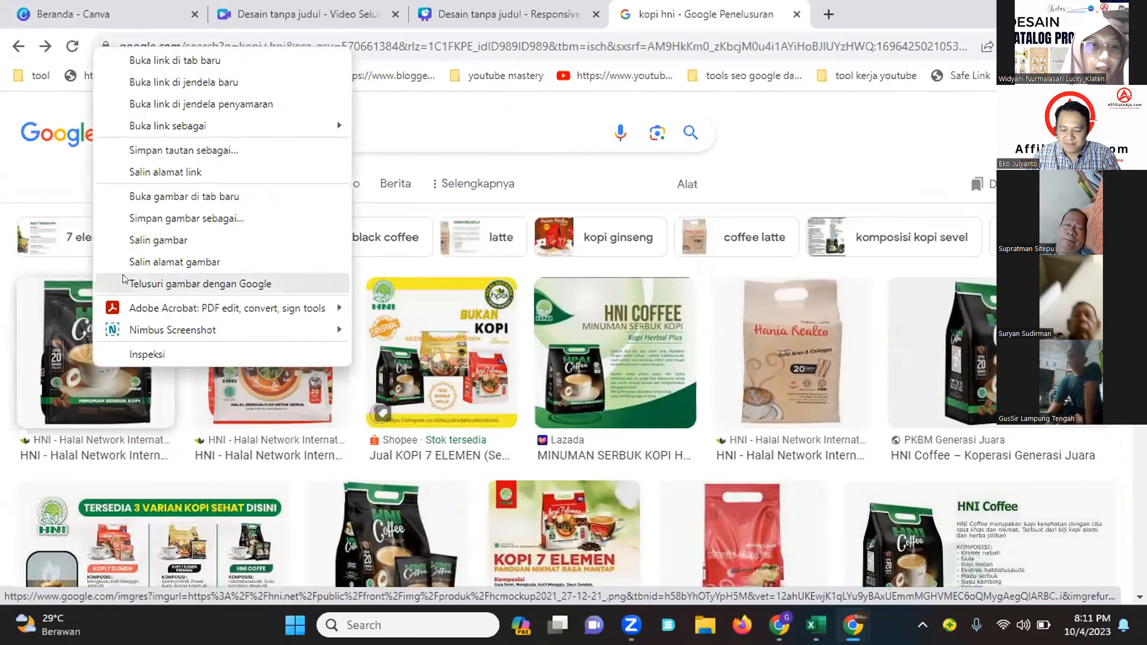
{"action": "left_click", "coordinate": [161, 241]}
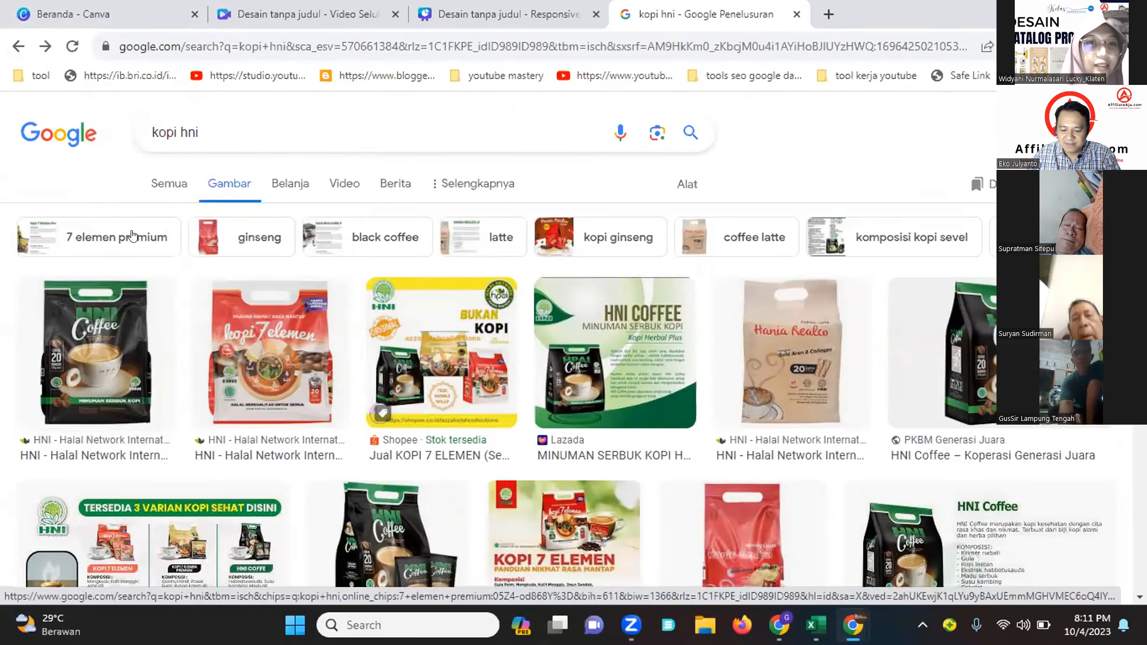
Close the Responsive Presentation design tab and return to the mobile video design
{"action": "left_click", "coordinate": [449, 10]}
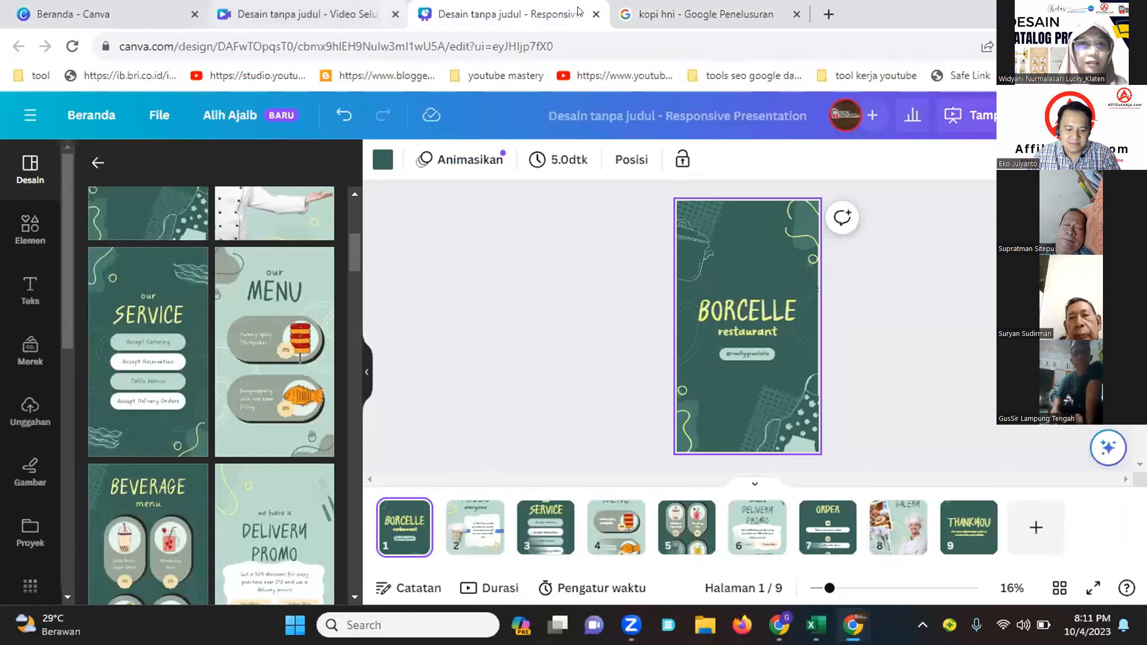
{"action": "left_click", "coordinate": [596, 15]}
{"action": "left_click", "coordinate": [336, 13]}
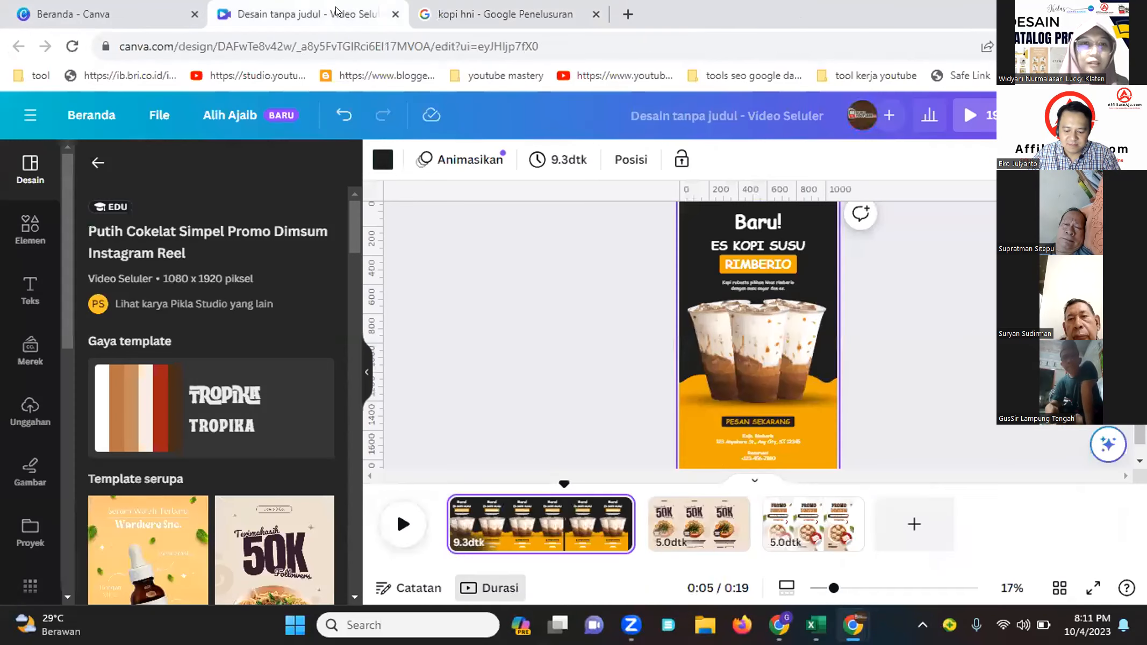
Delete the iced coffee cup images from the first page of the video
{"action": "left_click", "coordinate": [717, 360]}
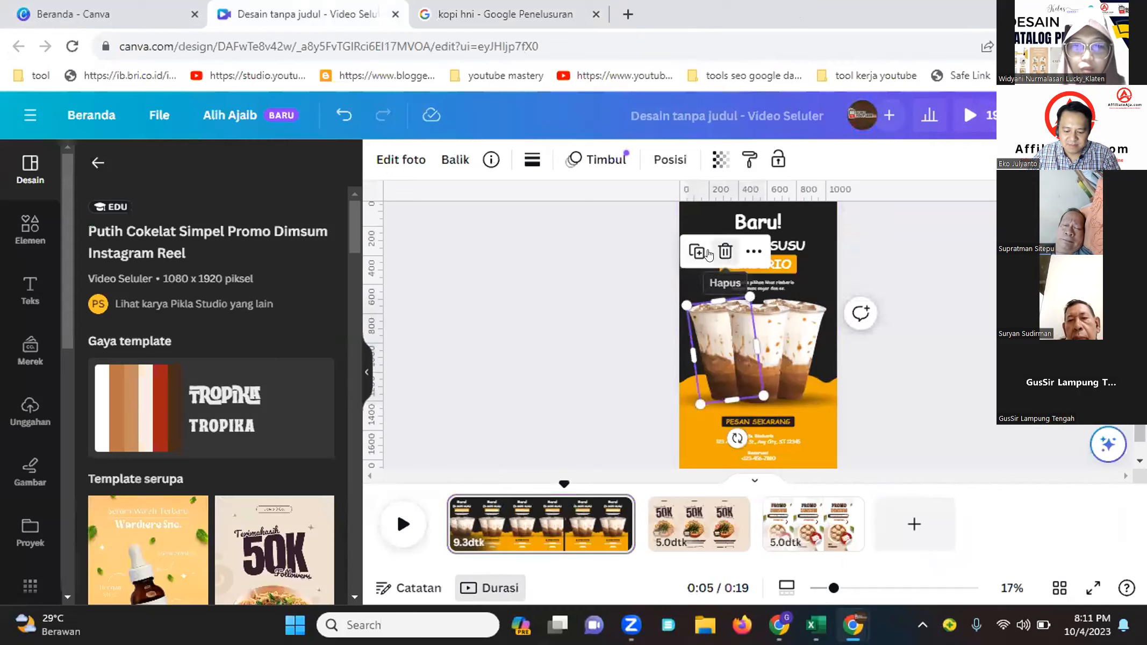
{"action": "left_click", "coordinate": [725, 251]}
{"action": "left_click", "coordinate": [749, 374]}
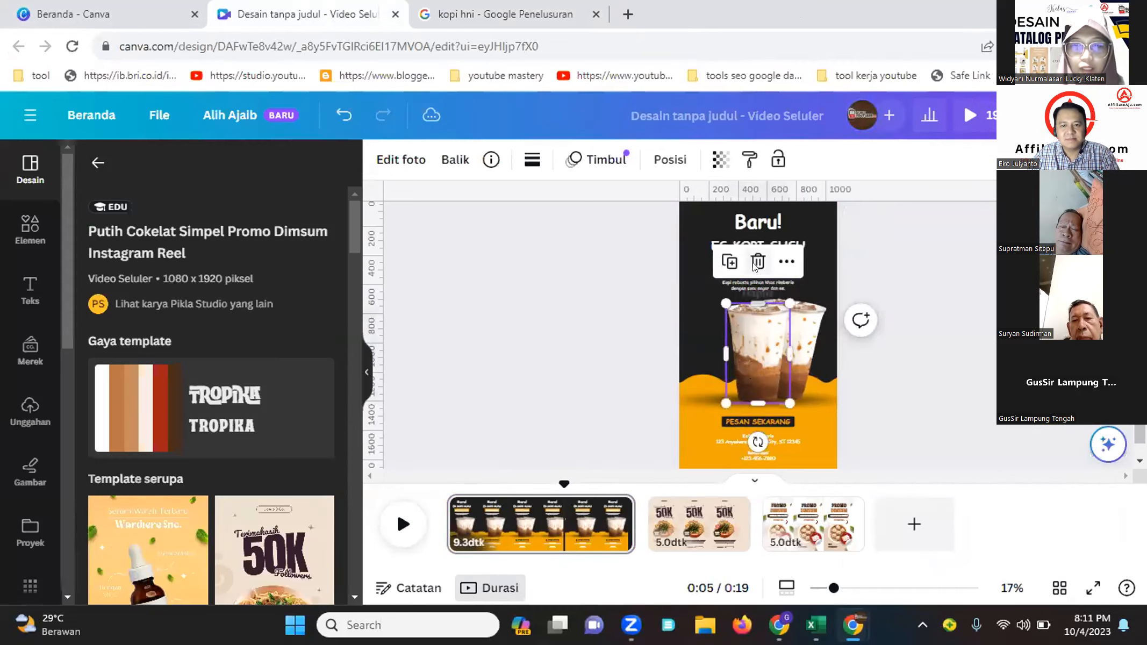
{"action": "left_click", "coordinate": [759, 262]}
{"action": "left_click", "coordinate": [783, 327]}
{"action": "left_click", "coordinate": [784, 252]}
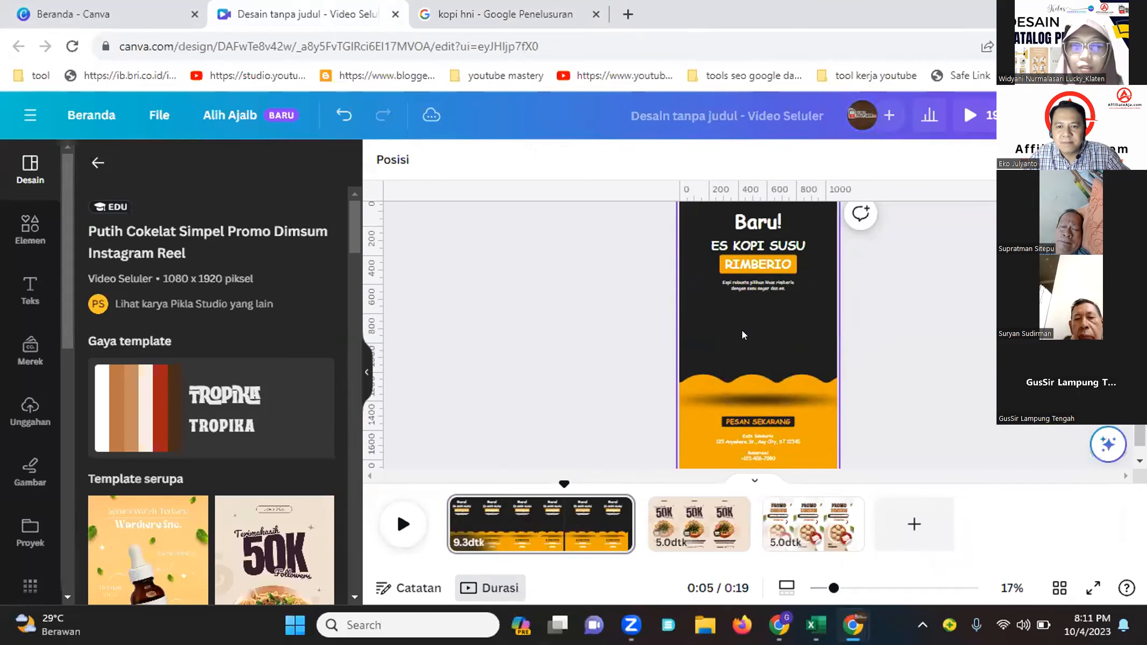
Paste the copied HNI Coffee image onto the first page and resize it to fit the center
{"action": "right_click", "coordinate": [743, 329]}
{"action": "left_click", "coordinate": [795, 412]}
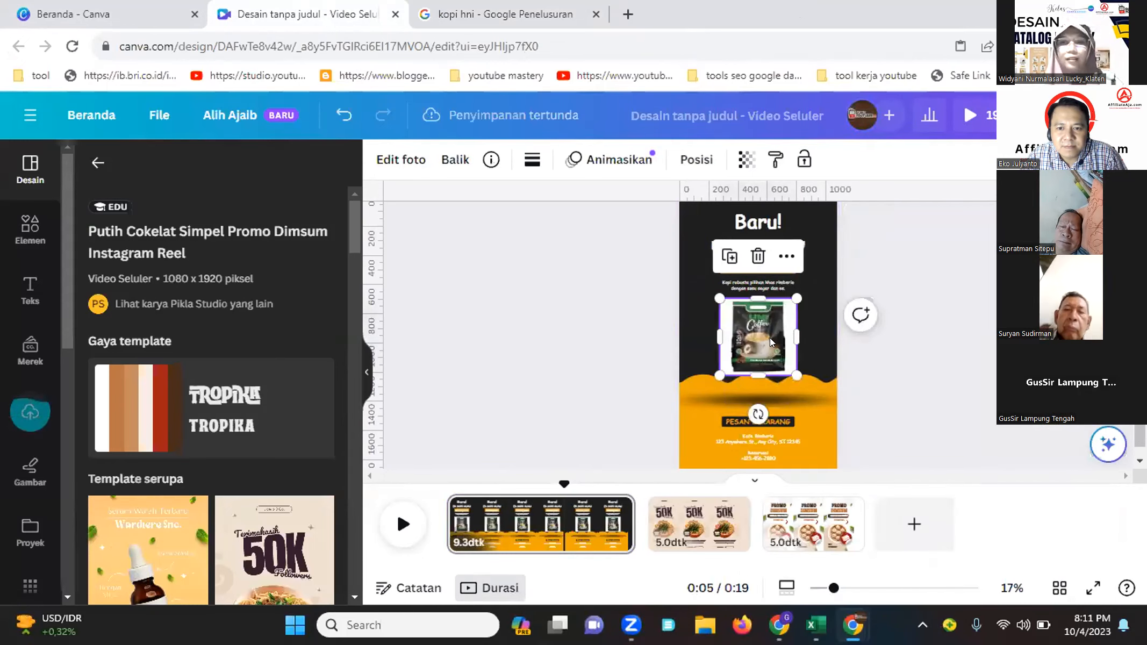
{"action": "left_click_drag", "start_coordinate": [710, 369], "coordinate": [685, 395]}
{"action": "left_click_drag", "start_coordinate": [769, 347], "coordinate": [771, 341]}
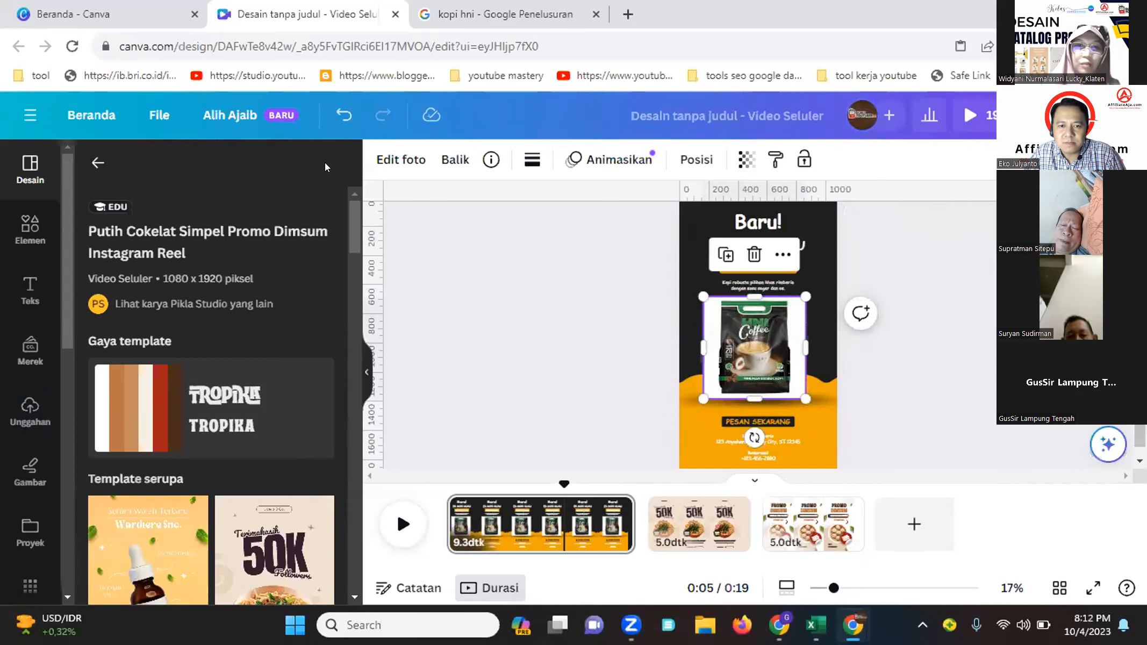
Remove the coffee image's background with the background remover and nudge the image slightly lower
{"action": "left_click", "coordinate": [394, 163]}
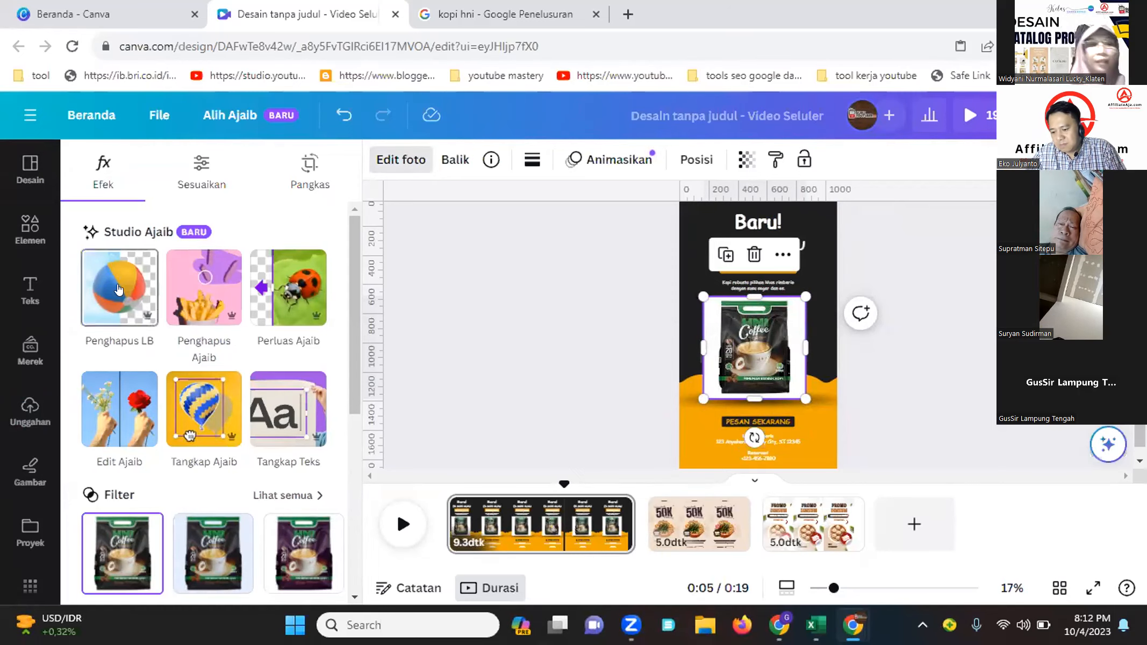
{"action": "left_click", "coordinate": [102, 290]}
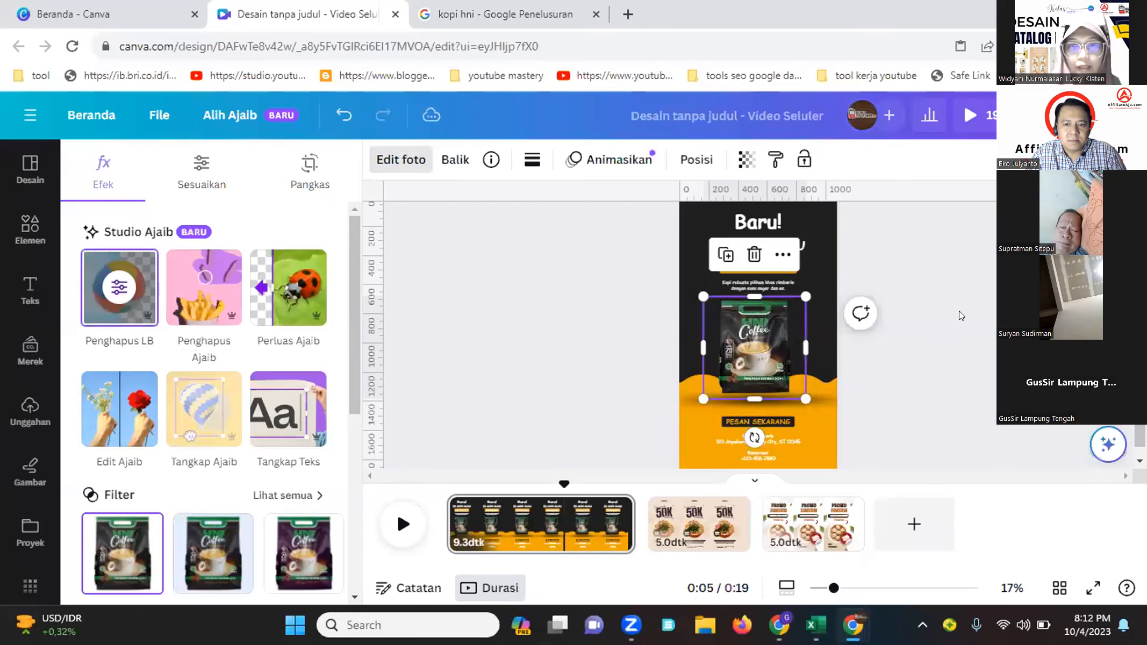
{"action": "left_click", "coordinate": [874, 354]}
{"action": "left_click", "coordinate": [905, 395]}
{"action": "left_click", "coordinate": [768, 356]}
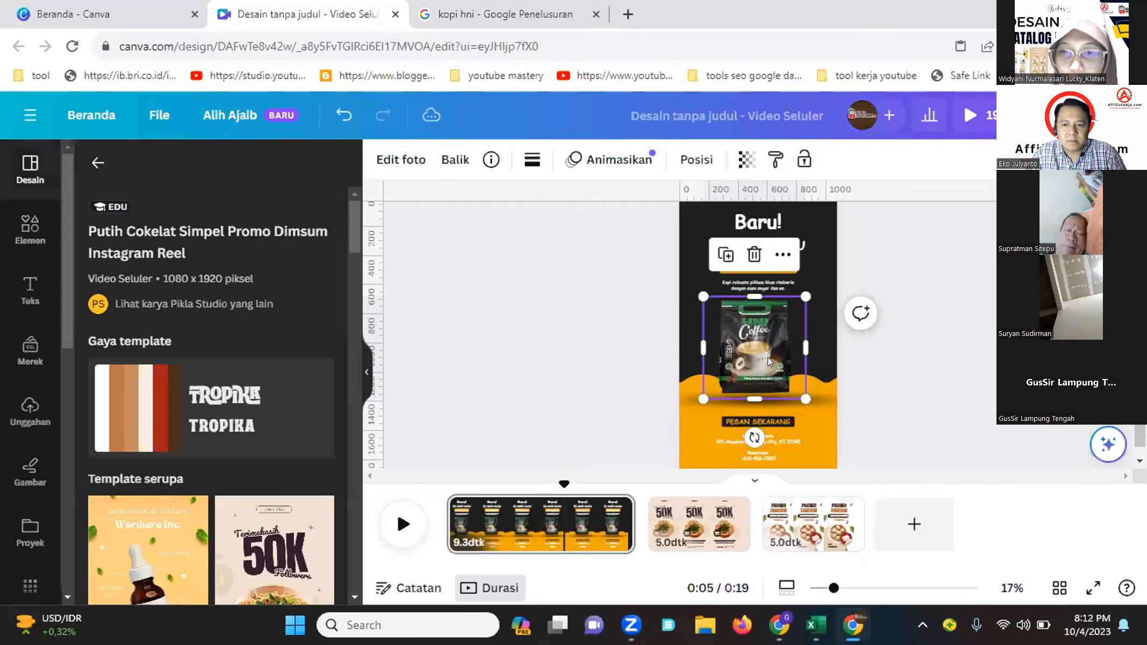
{"action": "left_click_drag", "start_coordinate": [768, 357], "coordinate": [763, 362]}
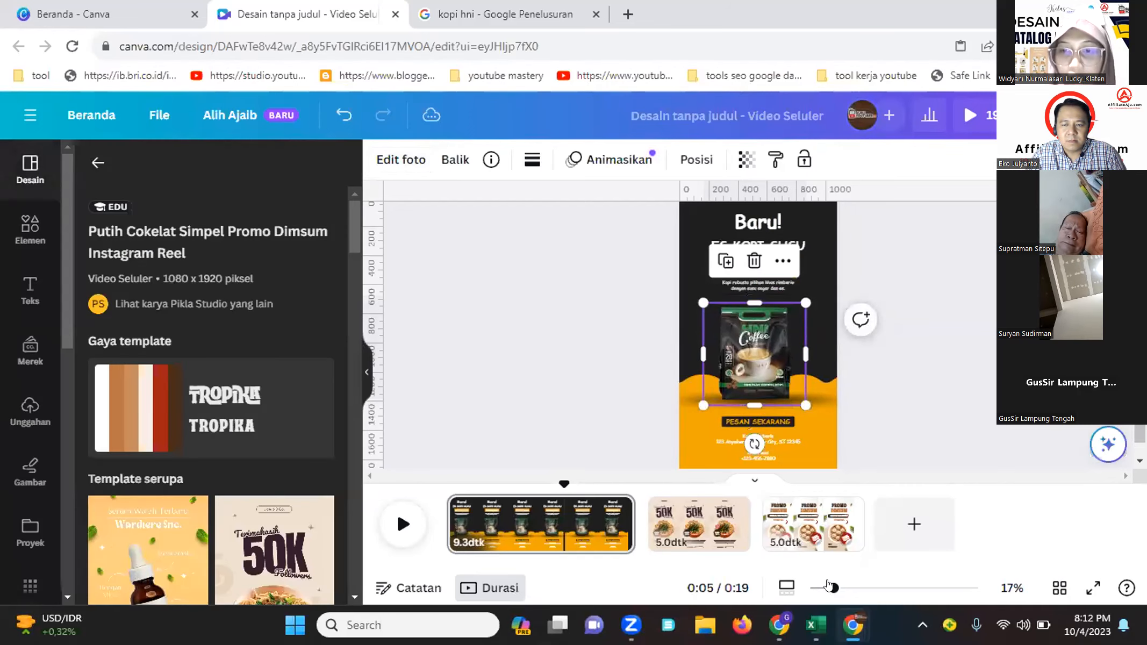
Zoom in and replace the "ES KOPI SUSU" headline text with "COF"
{"action": "left_click_drag", "start_coordinate": [832, 588], "coordinate": [851, 588]}
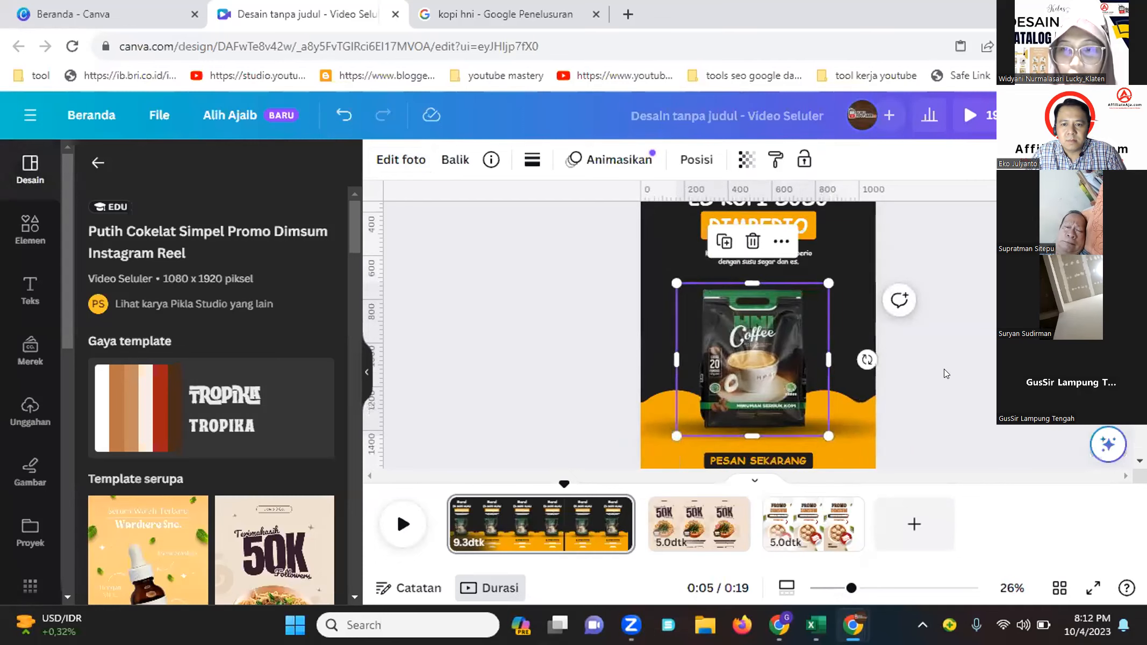
{"action": "scroll", "coordinate": [946, 374], "scroll_direction": "up", "scroll_amount": 3}
{"action": "left_click", "coordinate": [760, 273]}
{"action": "double_click", "coordinate": [760, 273]}
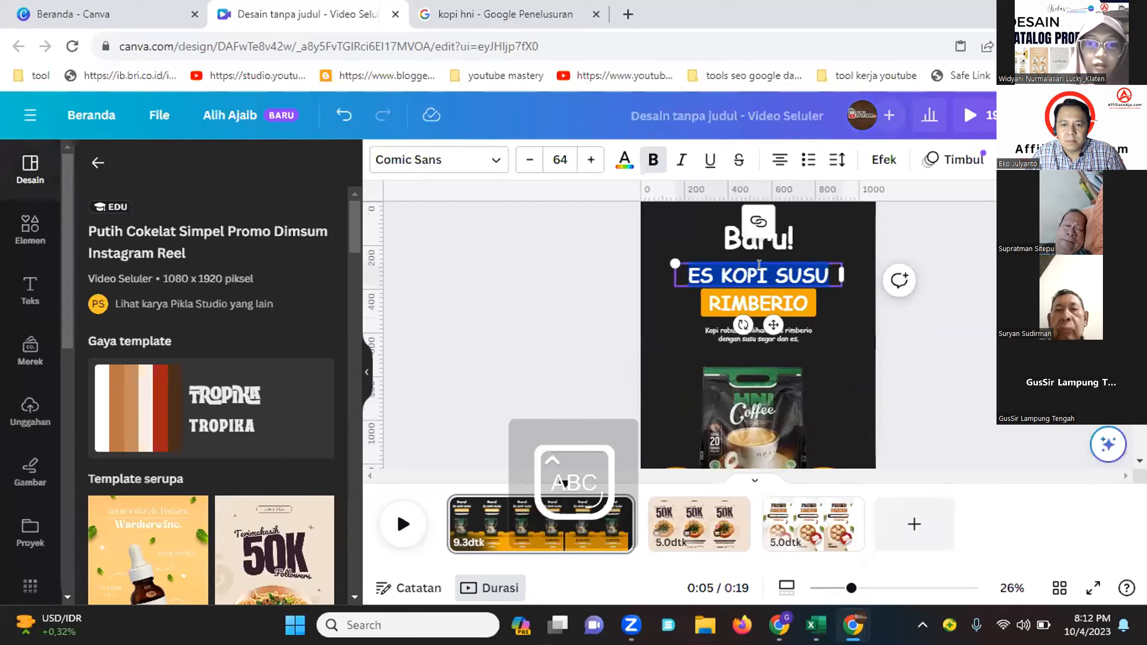
{"action": "type", "text": "C"}
{"action": "key", "text": "Caps_Lock"}
{"action": "type", "text": "OF"}
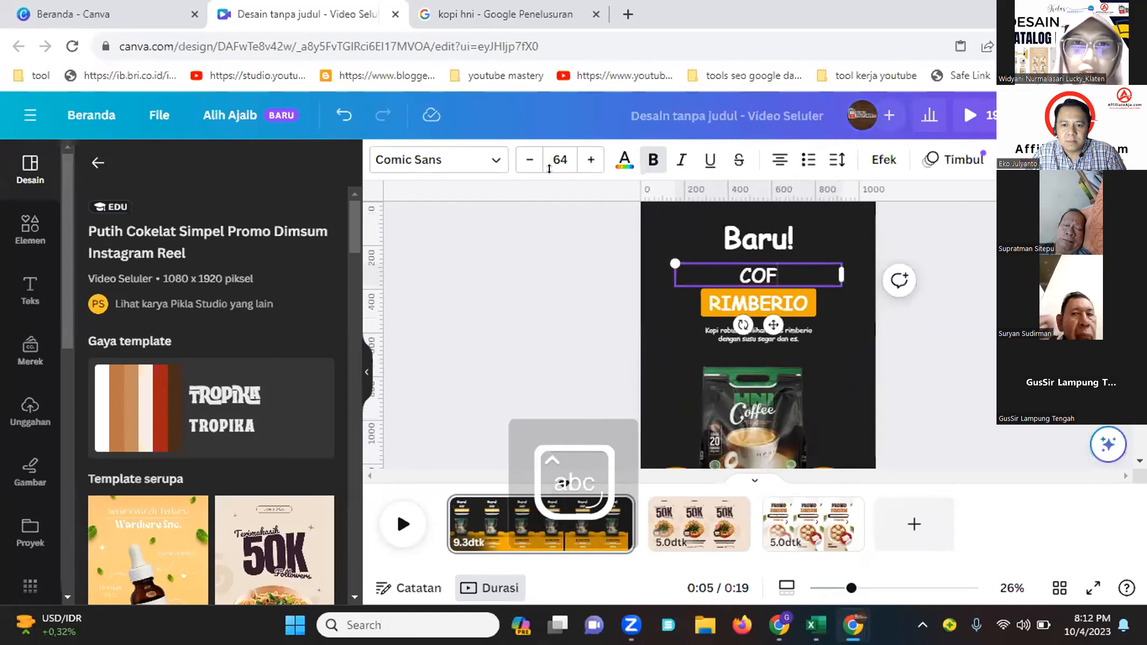
Switch to the Google results and open the HNI Coffee image preview to read its packaging text
{"action": "key", "text": "ctrl+Tab"}
{"action": "left_click", "coordinate": [160, 359]}
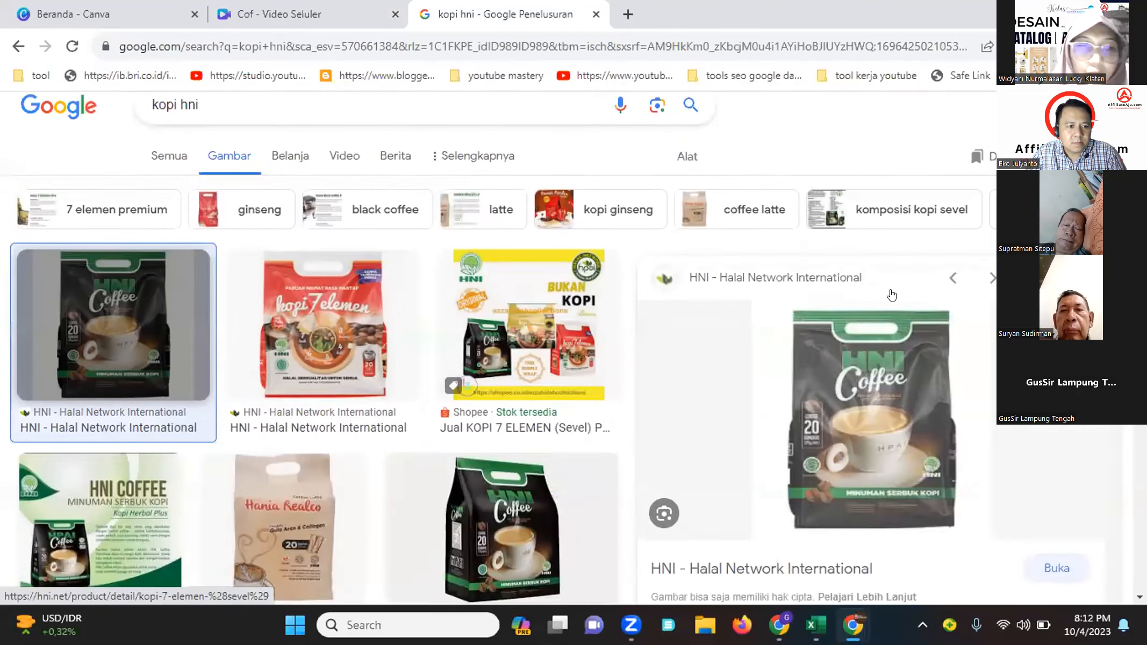
{"action": "scroll", "coordinate": [903, 314], "scroll_direction": "up", "scroll_amount": 5}
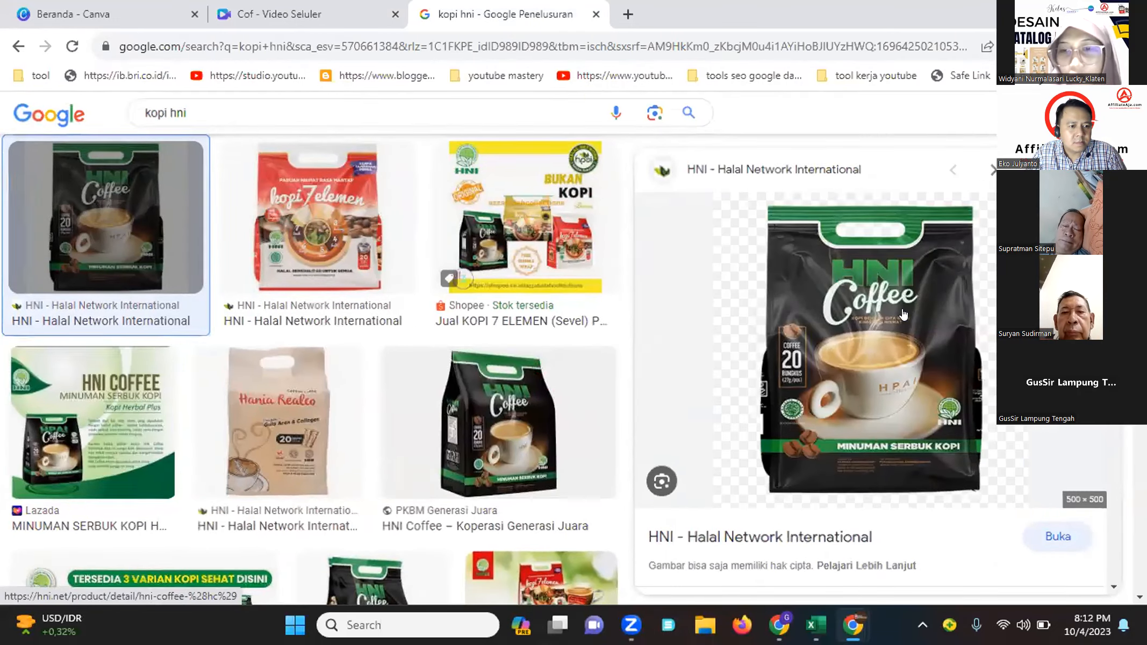
{"action": "scroll", "coordinate": [903, 314], "scroll_direction": "up", "scroll_amount": 5}
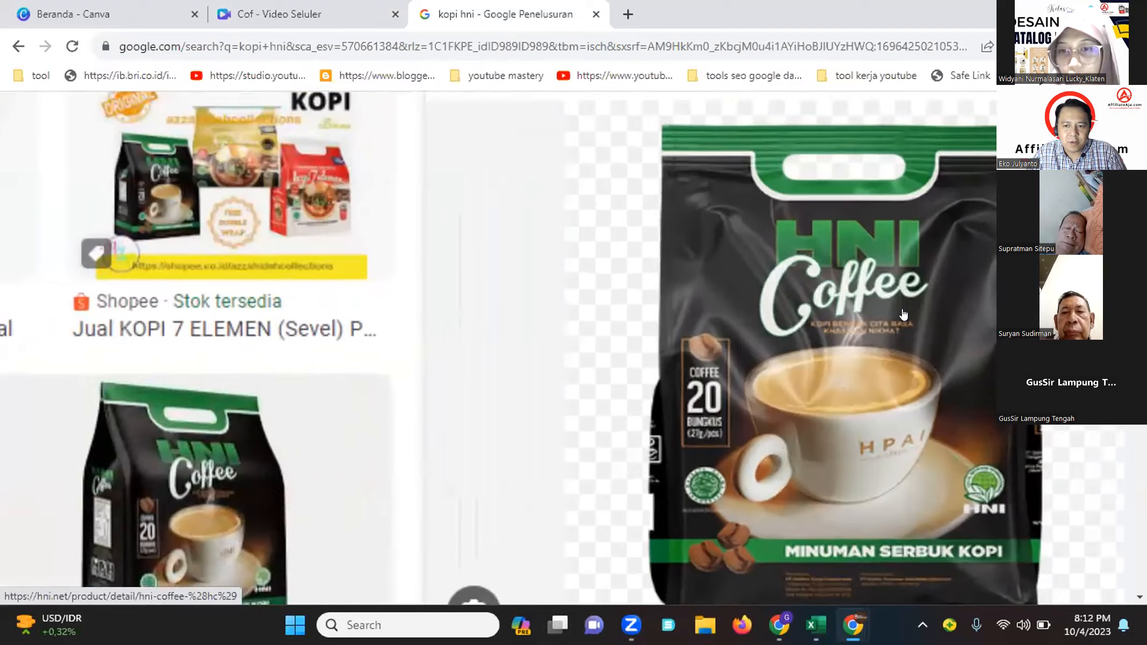
Rename the "COFFEE" headline to "COFFEE HERBAL" after checking the product image
{"action": "scroll", "coordinate": [903, 315], "scroll_direction": "up", "scroll_amount": 1}
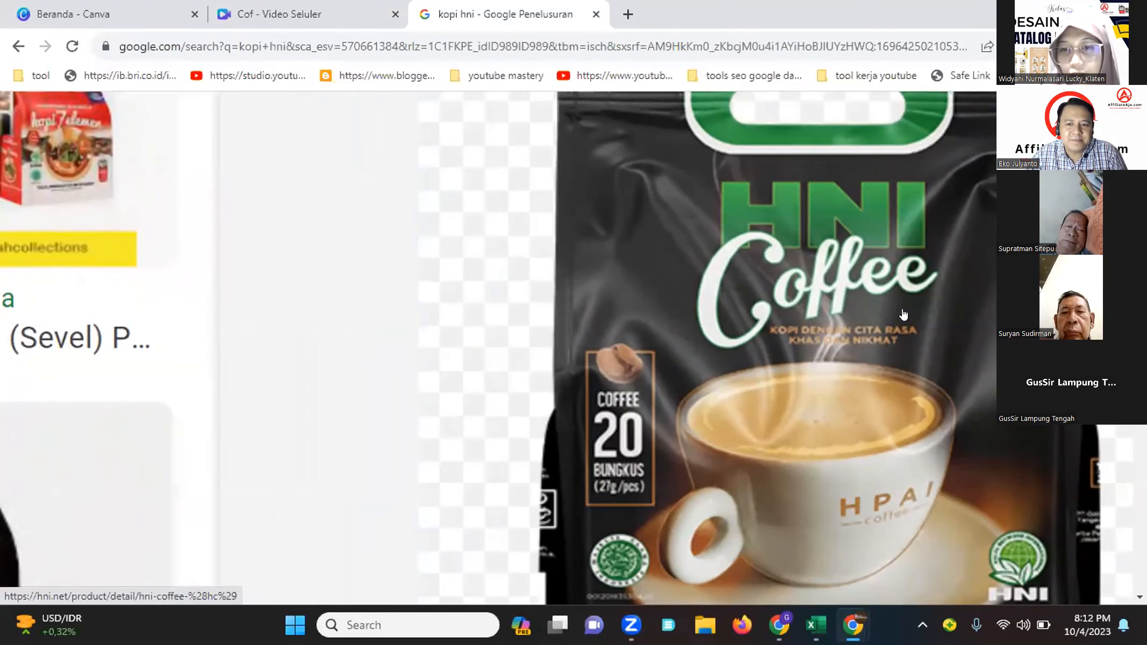
{"action": "scroll", "coordinate": [903, 314], "scroll_direction": "down", "scroll_amount": 10}
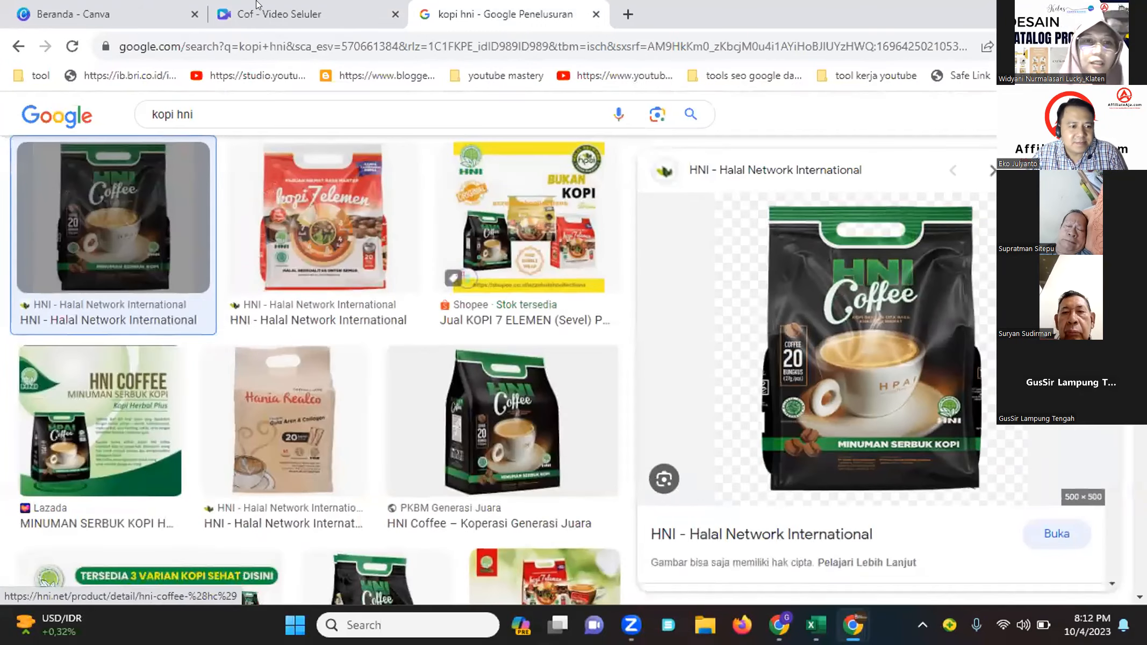
{"action": "key", "text": "ctrl+shift+Tab"}
{"action": "left_click", "coordinate": [777, 267]}
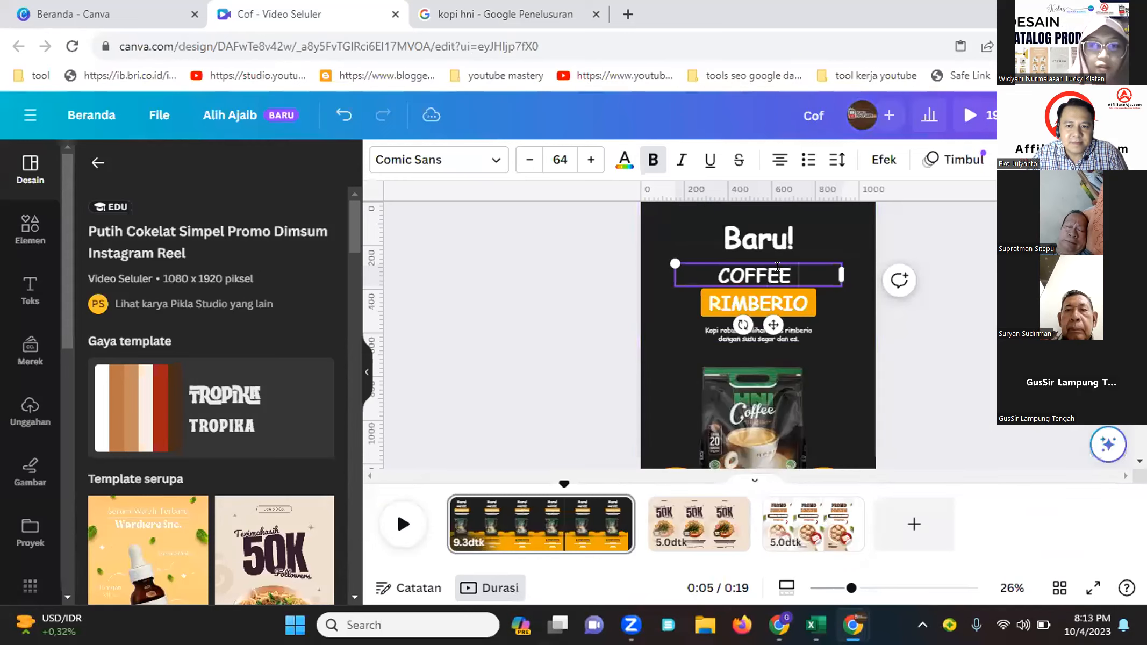
{"action": "key", "text": "Caps_Lock"}
{"action": "type", "text": "HERBAL"}
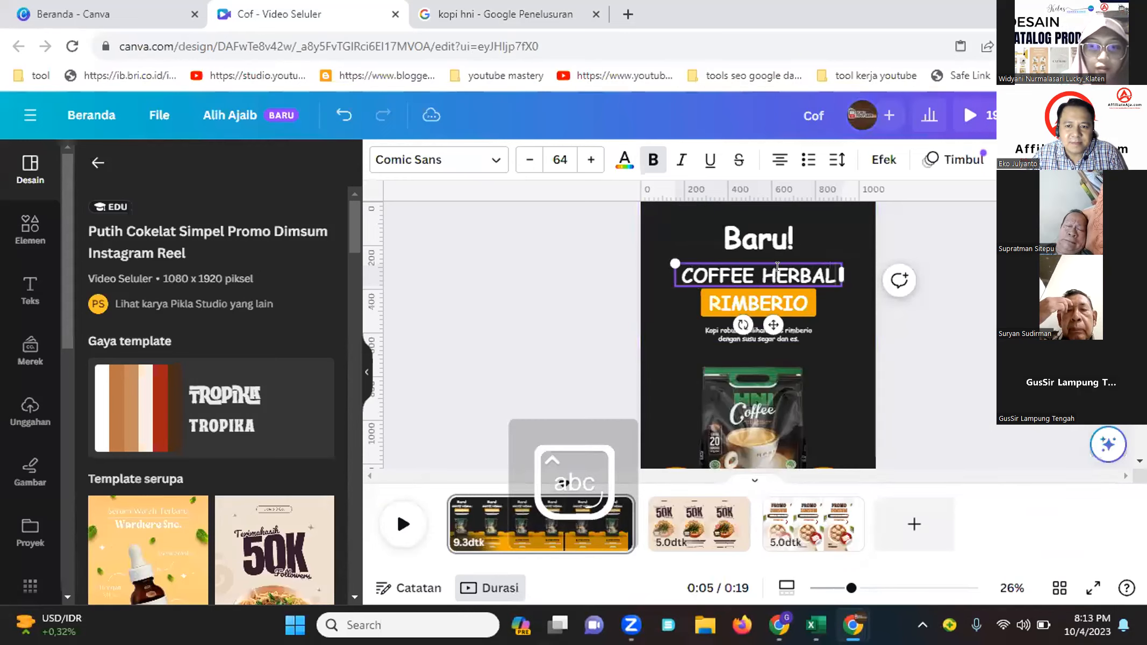
Replace the "RIMBERIO" label text with "HNI"
{"action": "double_click", "coordinate": [774, 303]}
{"action": "type", "text": "HNI"}
{"action": "left_click", "coordinate": [941, 344]}
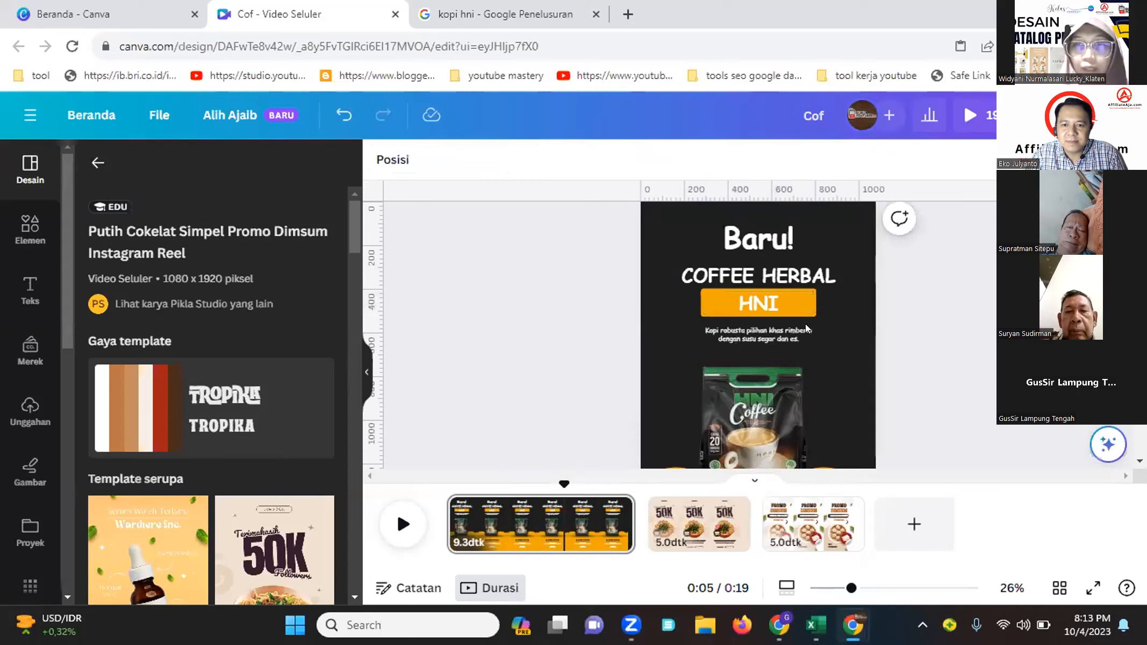
Recolor the "HNI" text green, #258C35, sampled from the coffee bag with the eyedropper
{"action": "left_click", "coordinate": [771, 307]}
{"action": "left_click", "coordinate": [764, 302]}
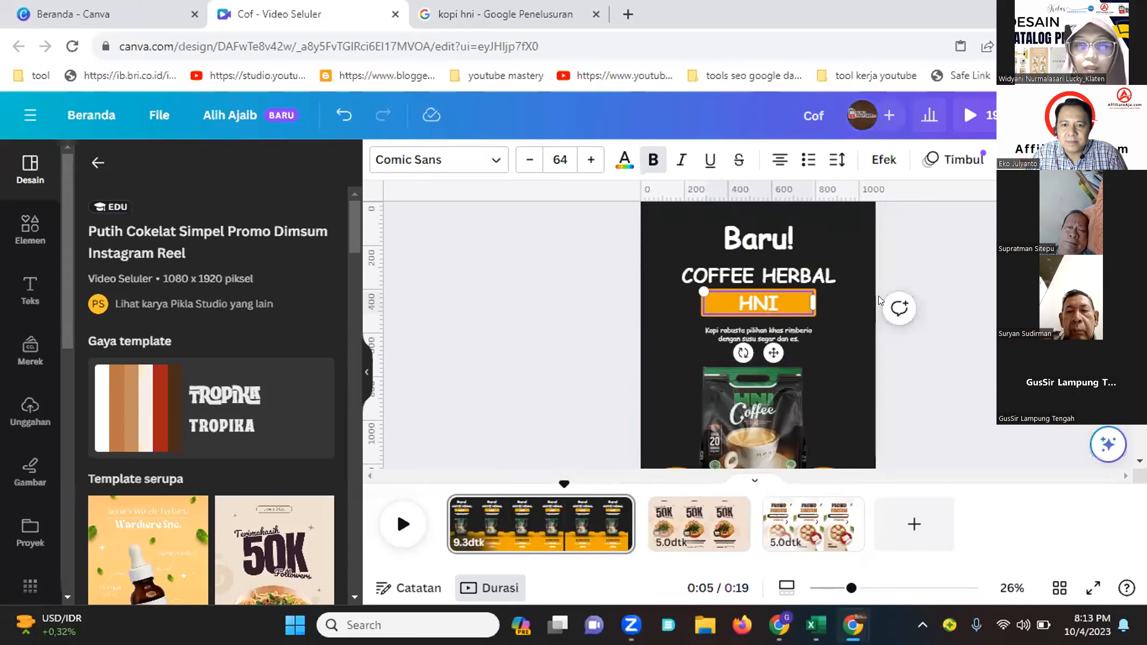
{"action": "left_click", "coordinate": [811, 348]}
{"action": "left_click", "coordinate": [759, 305]}
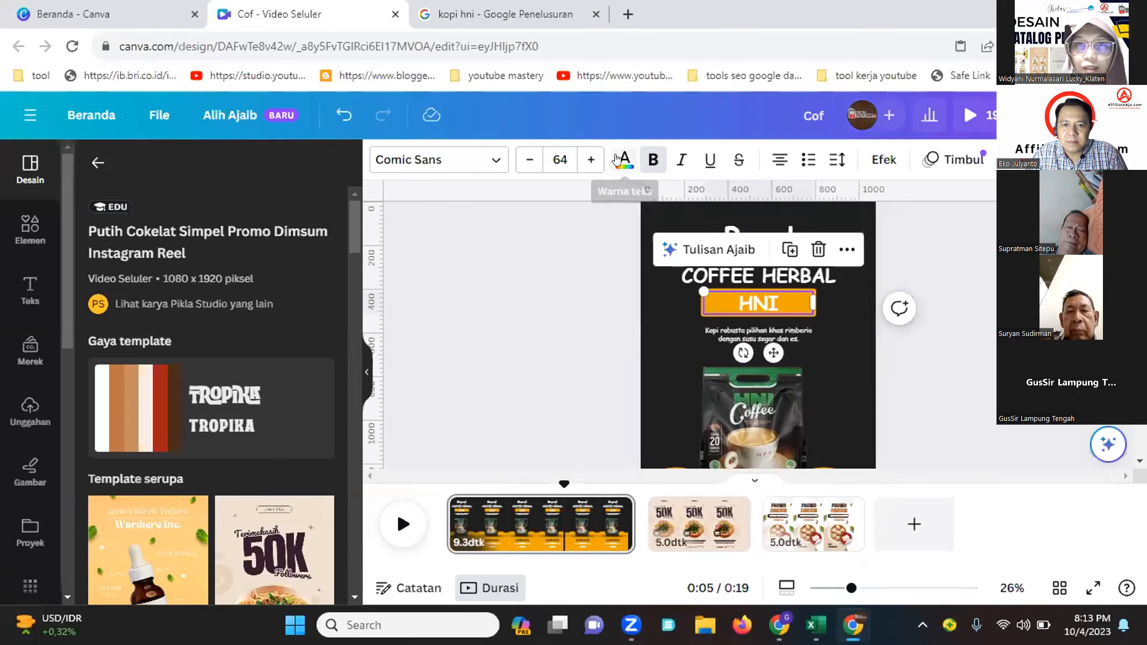
{"action": "left_click", "coordinate": [624, 159]}
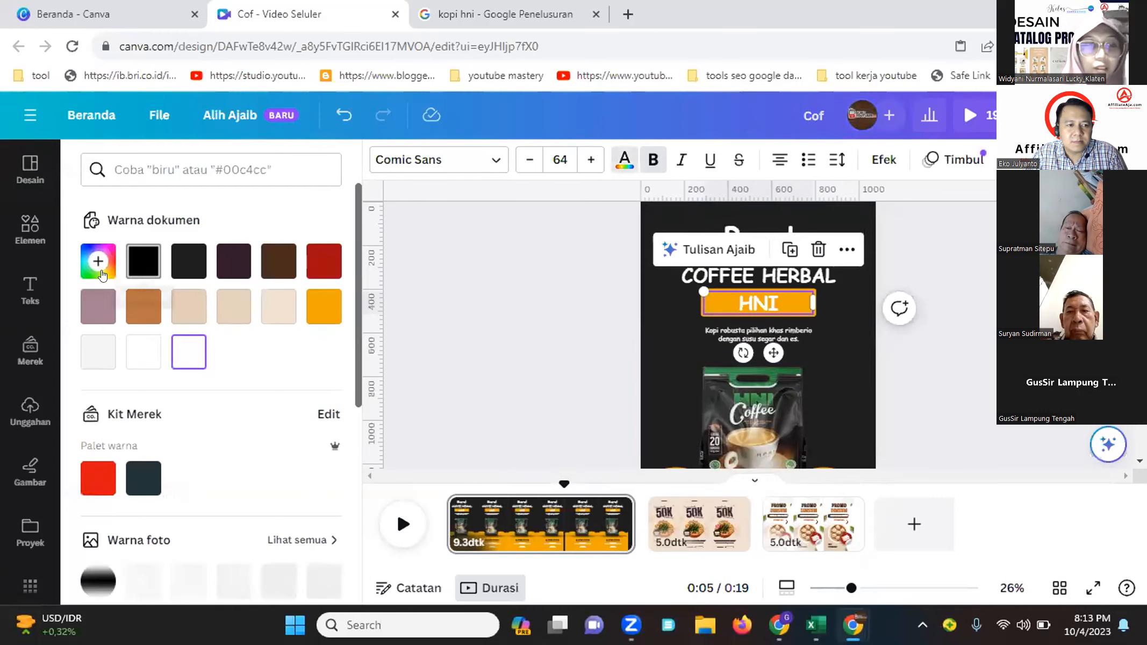
{"action": "left_click", "coordinate": [92, 264]}
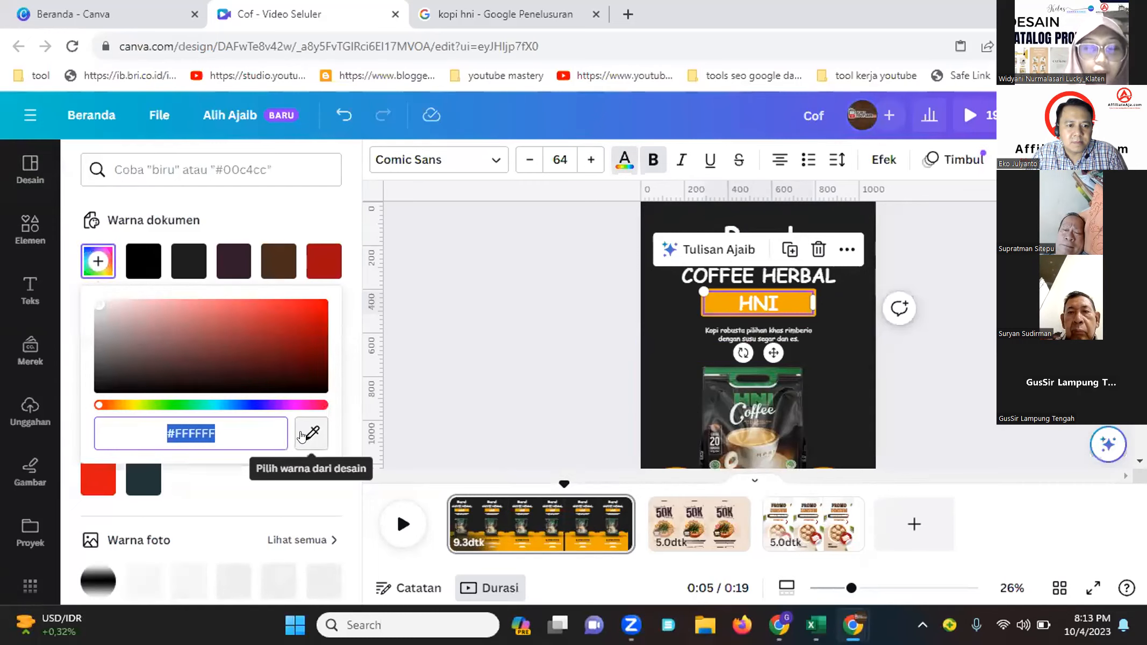
{"action": "left_click", "coordinate": [464, 467]}
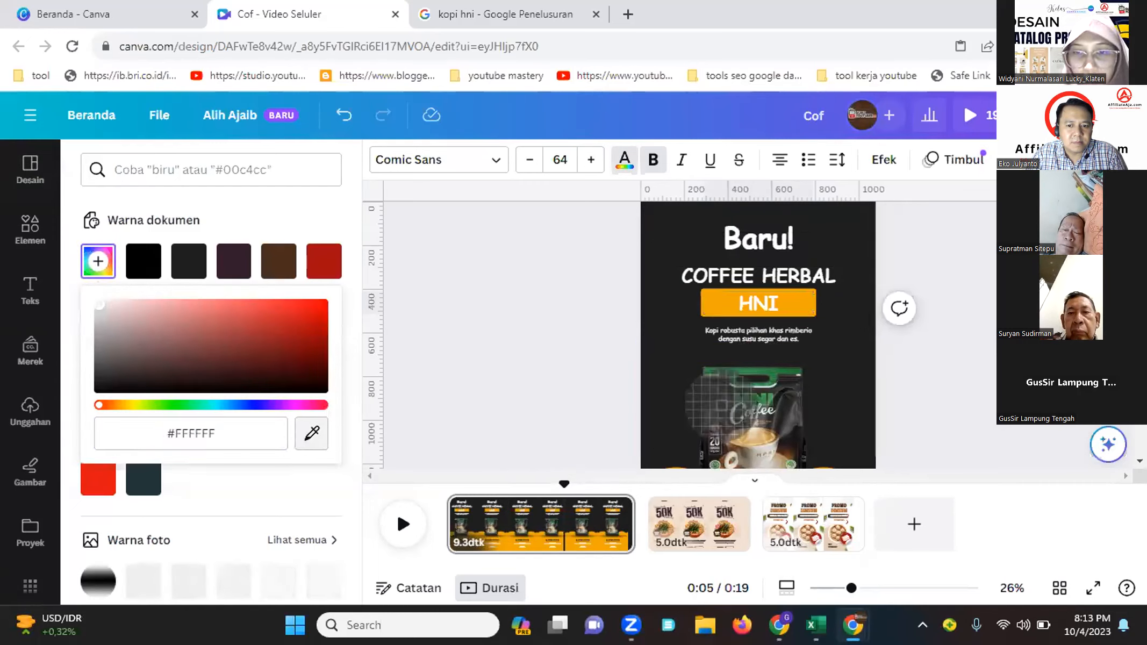
{"action": "left_click", "coordinate": [754, 394]}
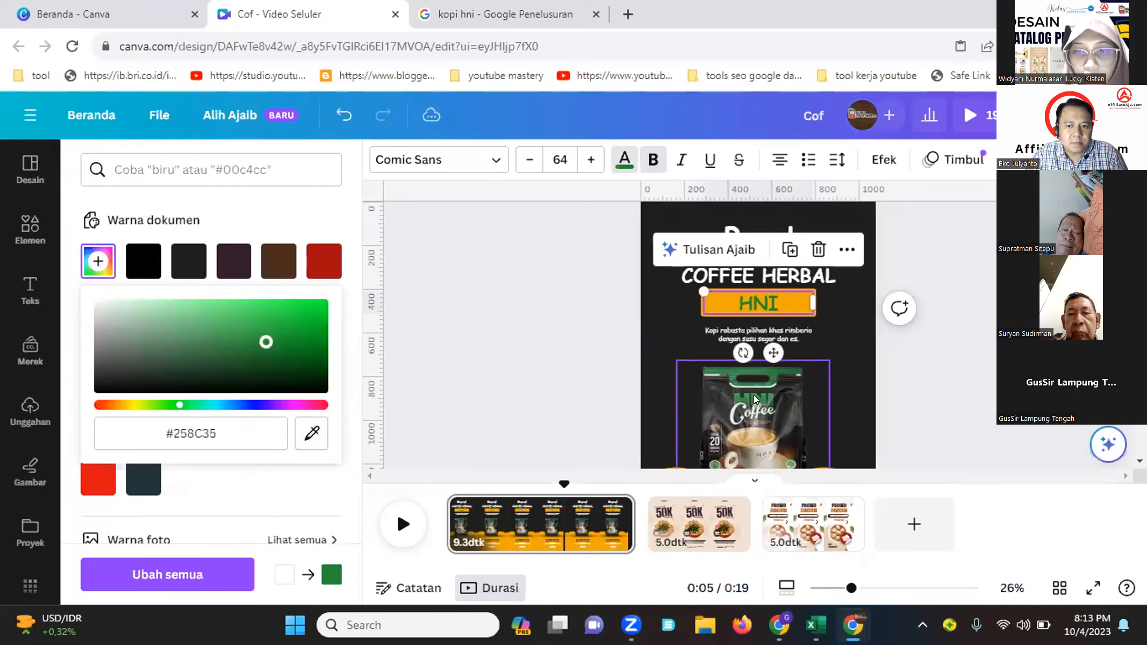
{"action": "left_click", "coordinate": [744, 317]}
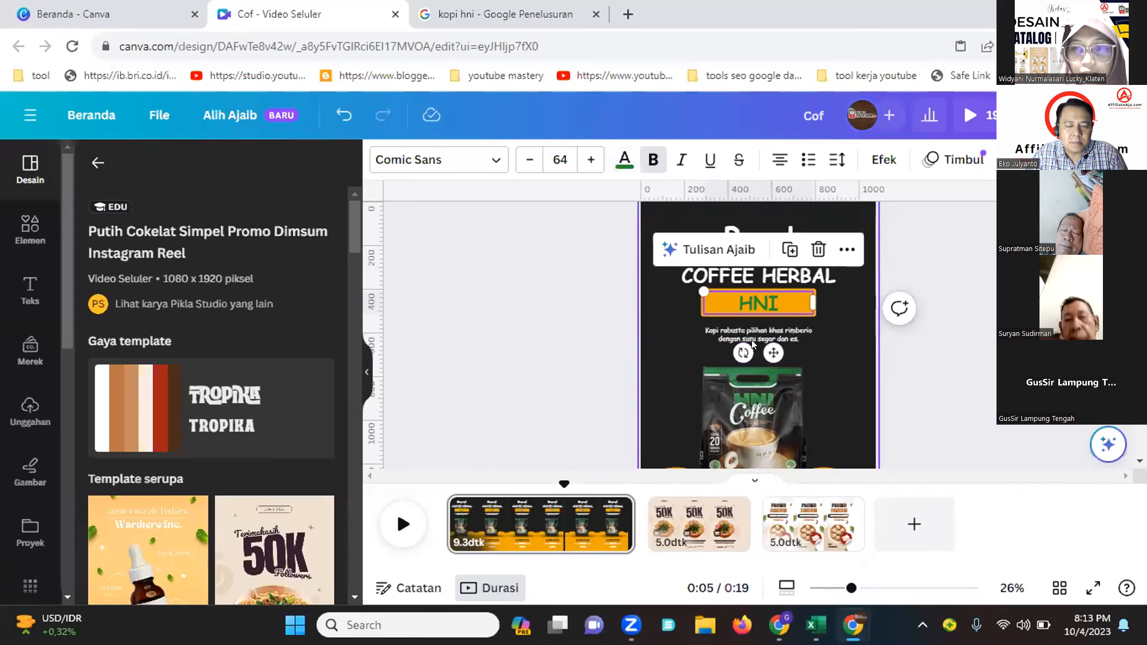
Check the HNI Coffee packaging image in the search results again
{"action": "left_click", "coordinate": [467, 16]}
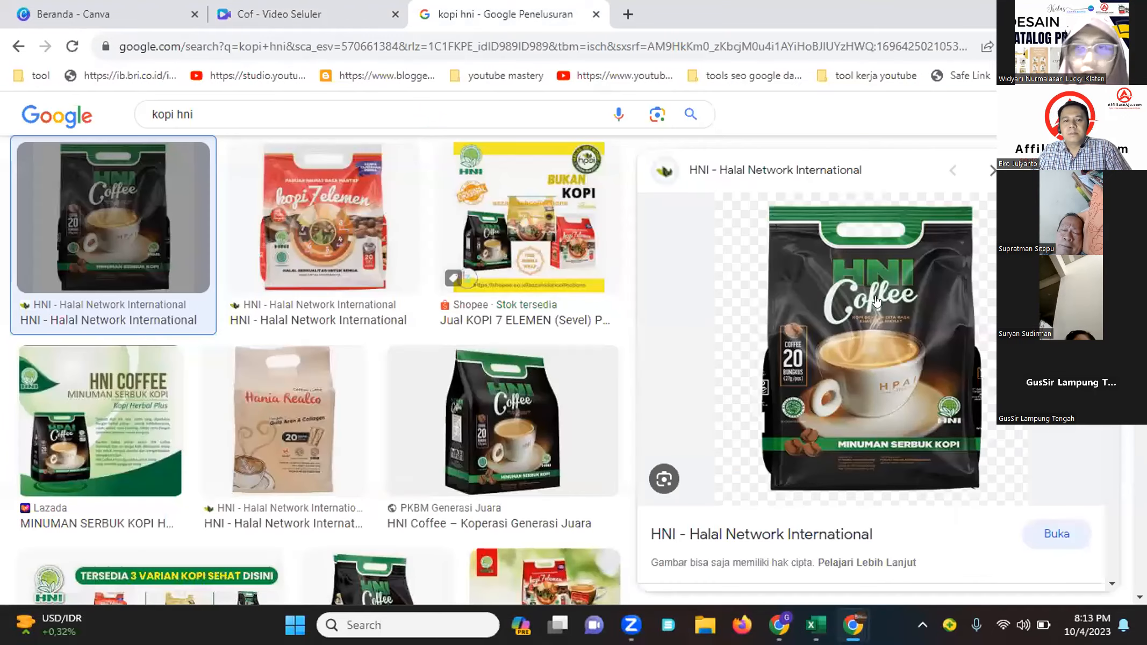
{"action": "scroll", "coordinate": [876, 301], "scroll_direction": "up", "scroll_amount": 5, "text": "ctrl"}
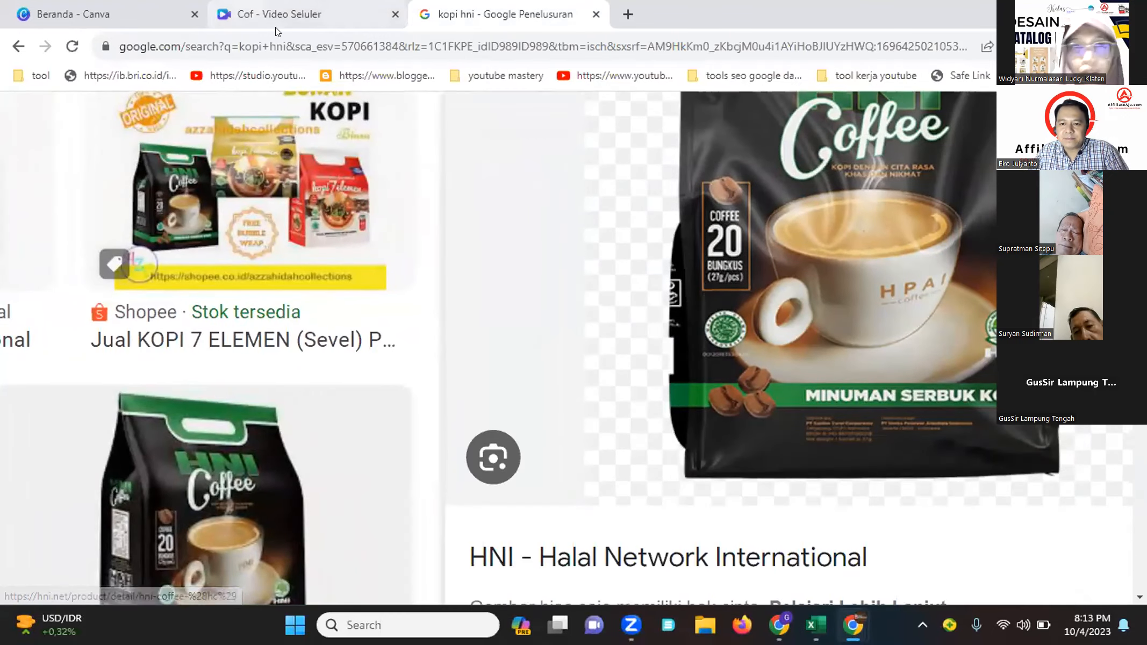
{"action": "left_click", "coordinate": [279, 14]}
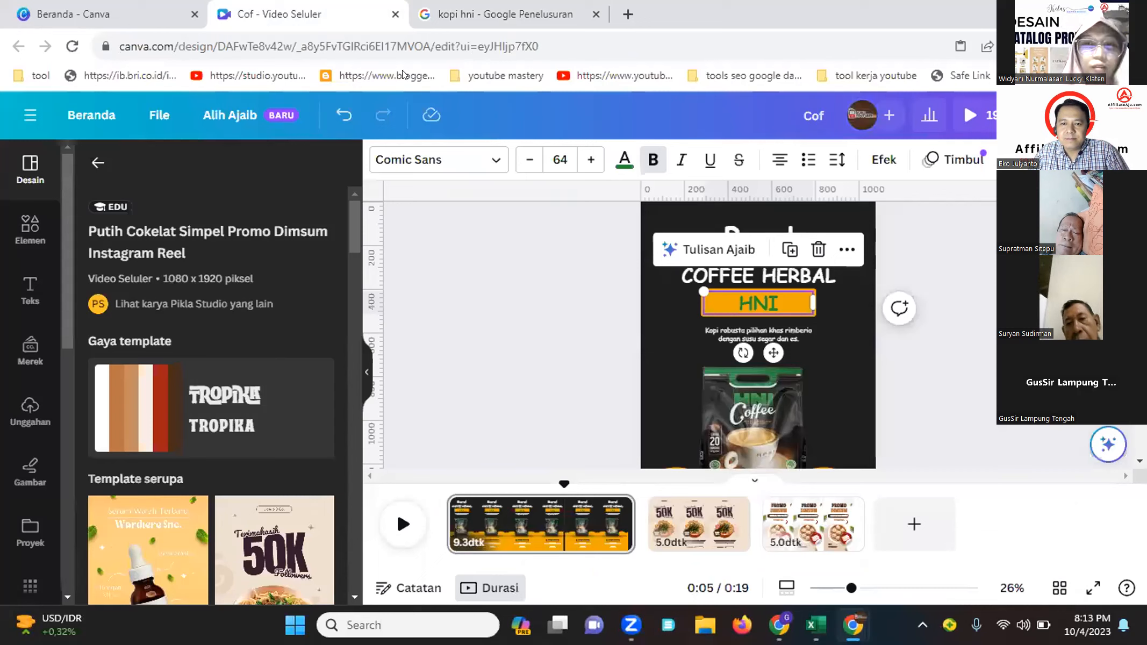
Replace the small description text below the label with "Kopi herbal menyehatkan"
{"action": "left_click", "coordinate": [726, 330]}
{"action": "left_click", "coordinate": [726, 330]}
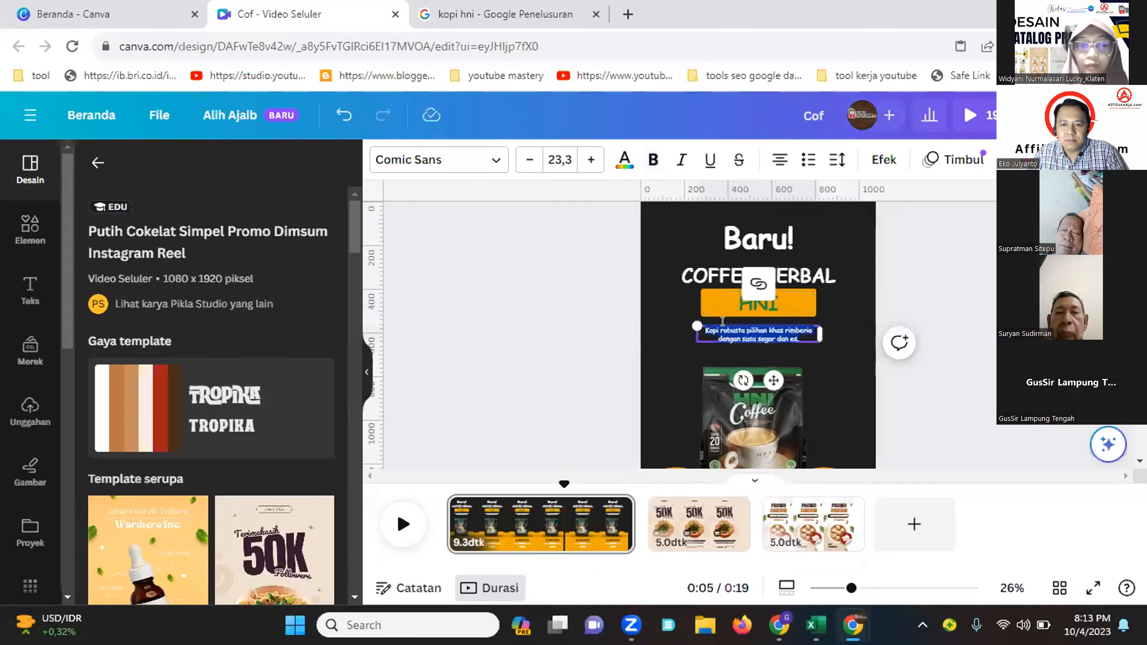
{"action": "type", "text": "Kopi h"}
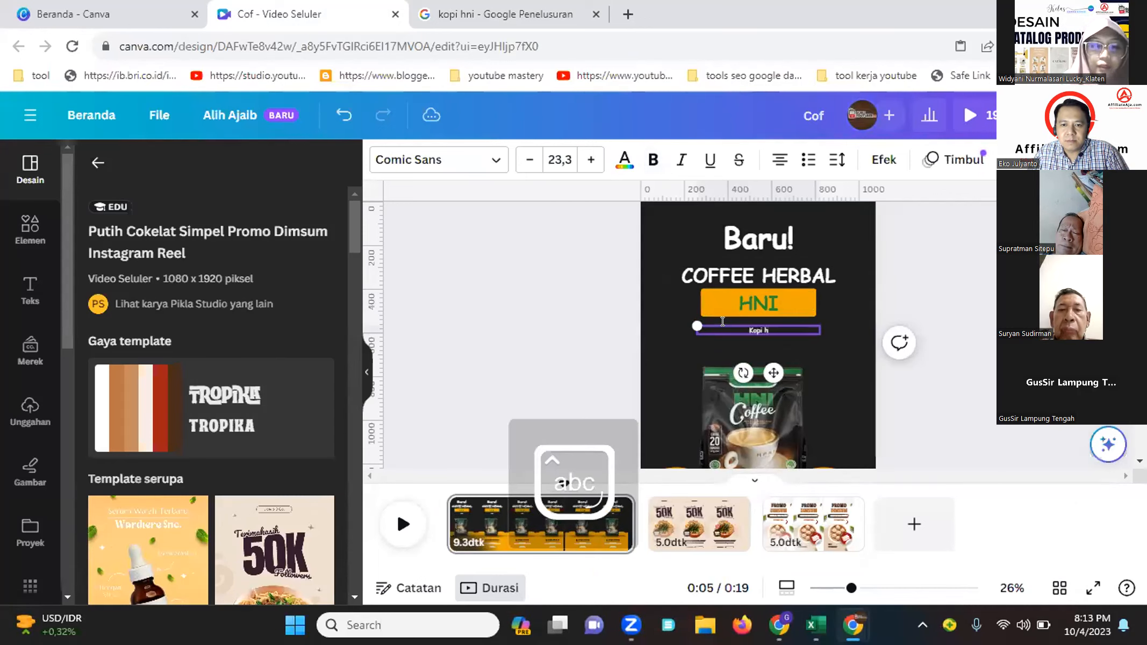
{"action": "type", "text": "erbal"}
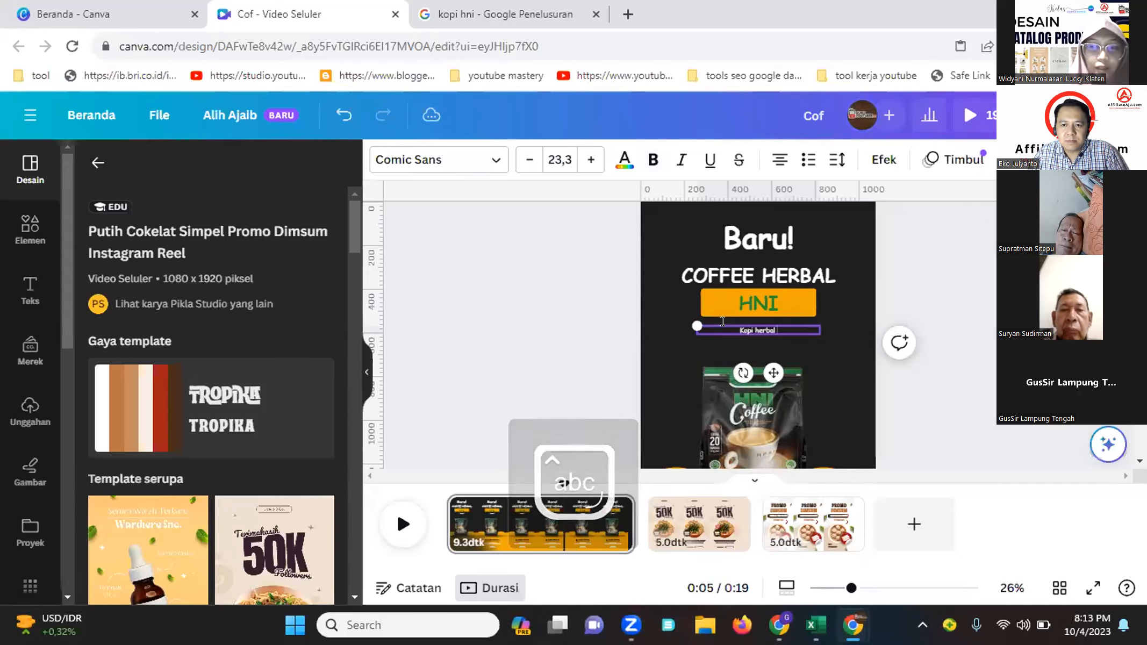
{"action": "type", "text": " menyehatkan"}
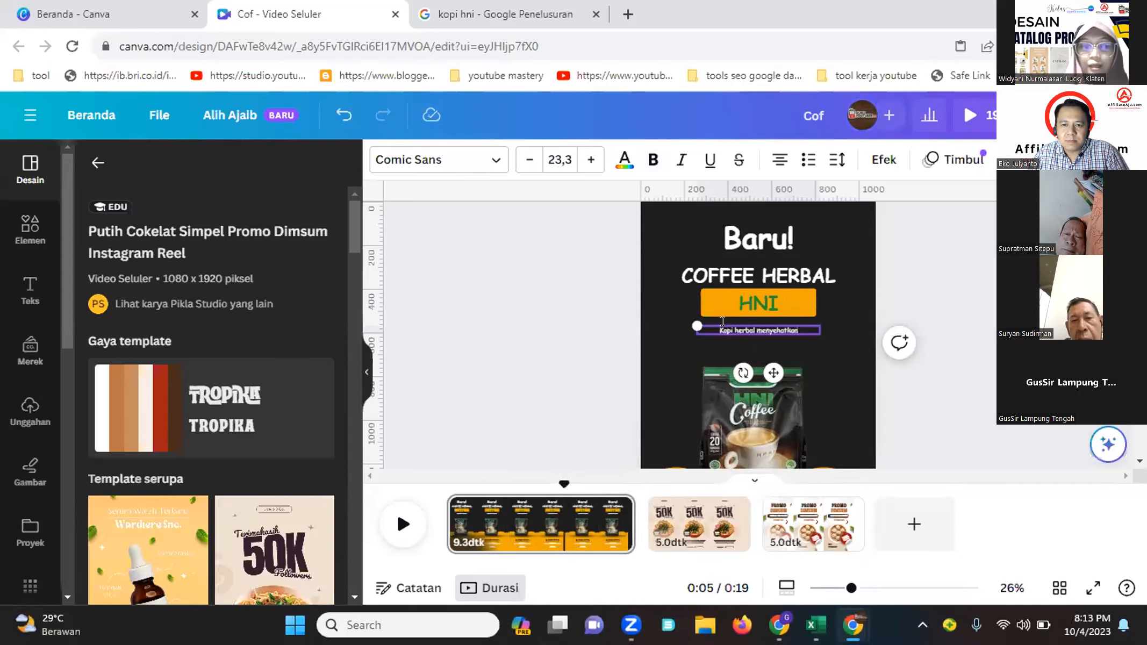
{"action": "left_click", "coordinate": [928, 296]}
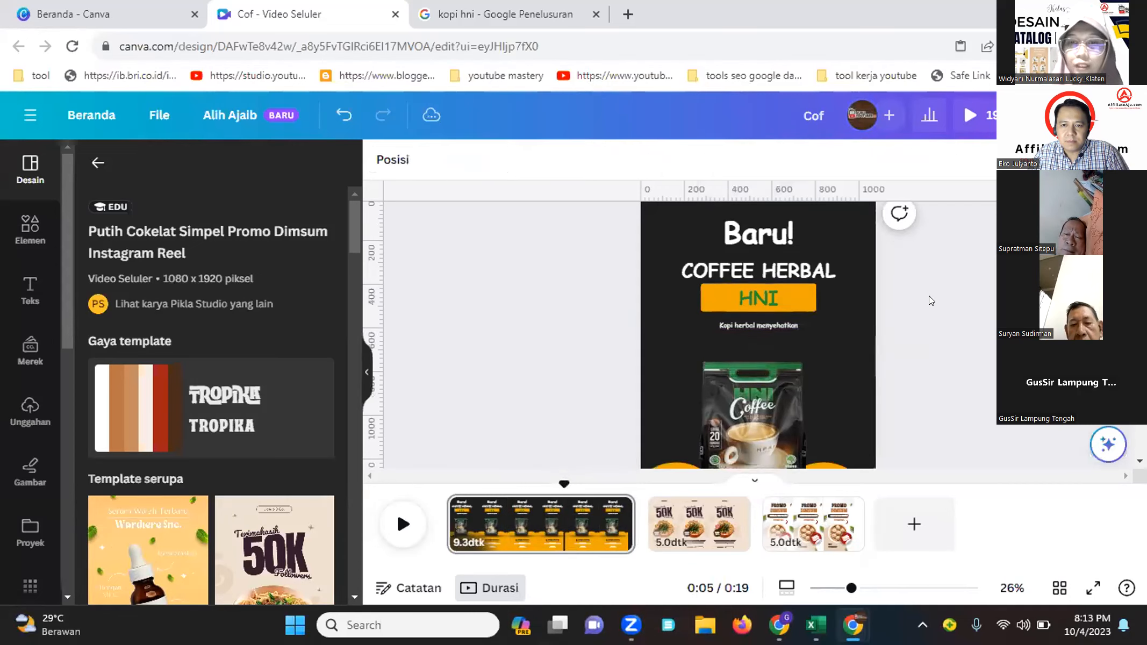
Add a green square shape and resize it into a bar over the reservation contact details
{"action": "scroll", "coordinate": [928, 295], "scroll_direction": "down", "scroll_amount": 3}
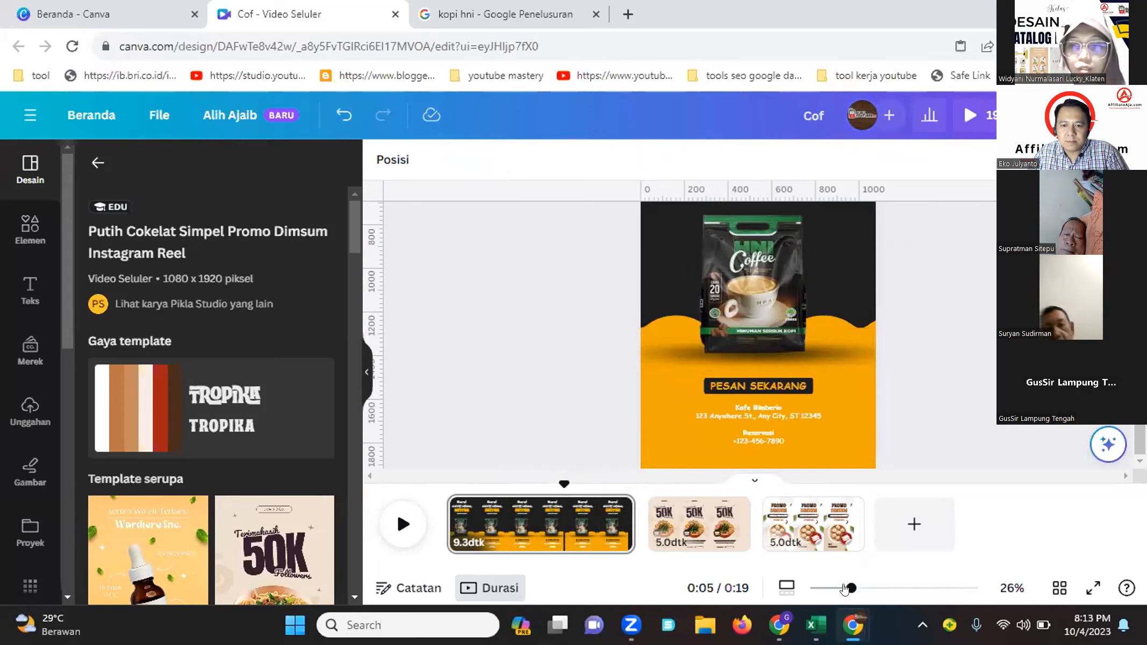
{"action": "left_click_drag", "start_coordinate": [848, 588], "coordinate": [880, 588]}
{"action": "scroll", "coordinate": [759, 275], "scroll_direction": "down", "scroll_amount": 2}
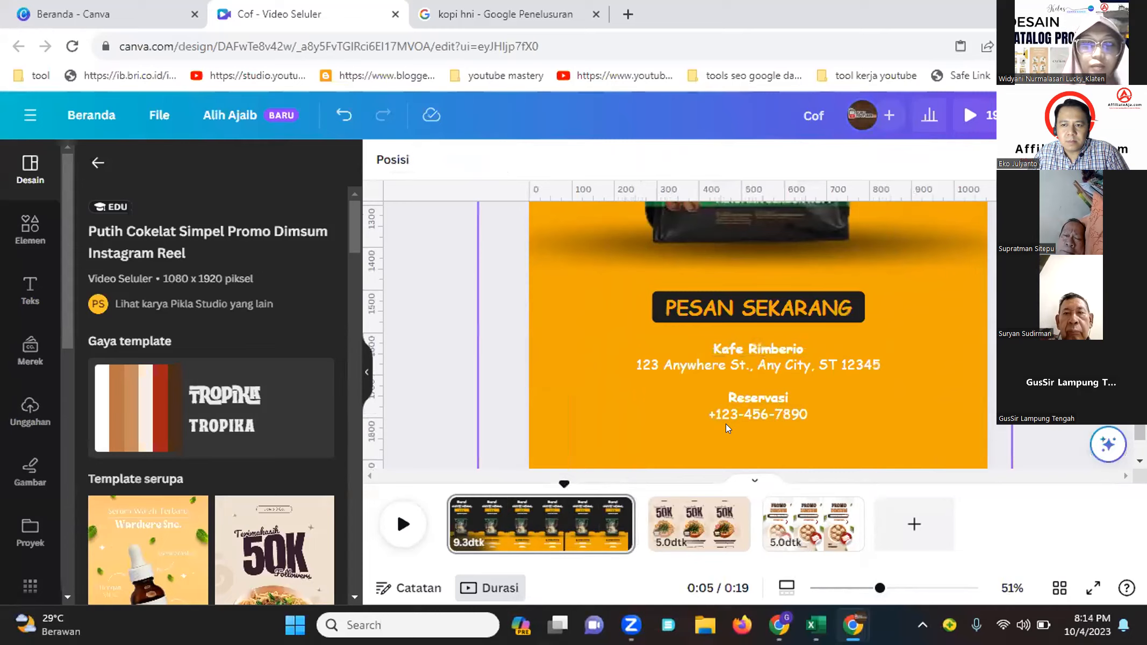
{"action": "left_click", "coordinate": [20, 248]}
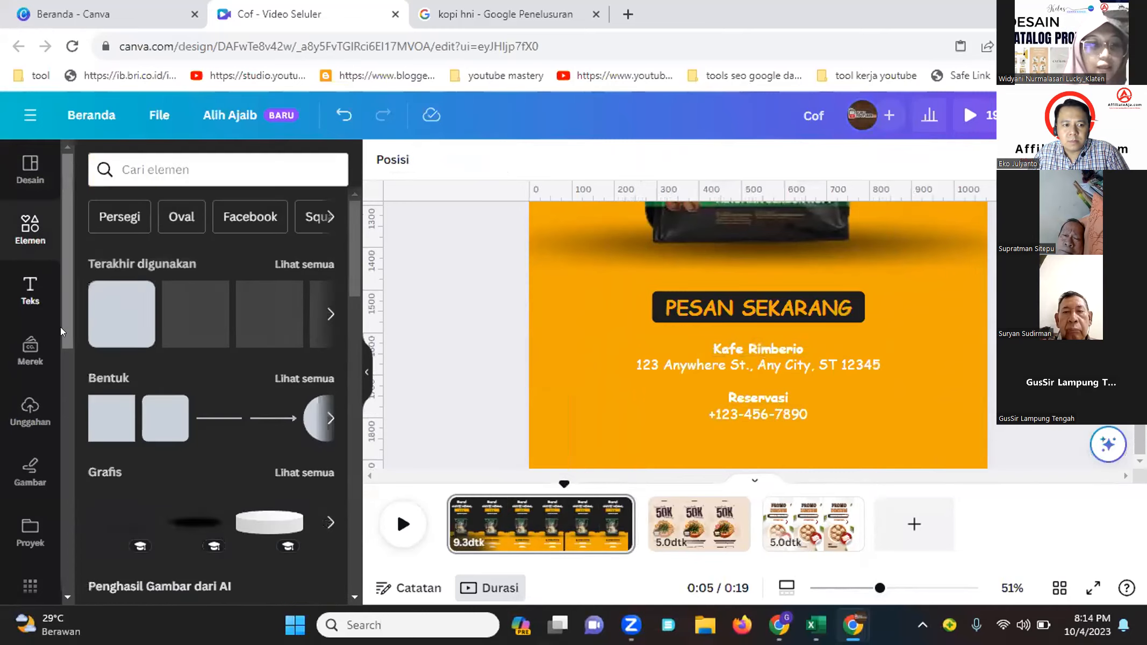
{"action": "left_click", "coordinate": [100, 415]}
{"action": "scroll", "coordinate": [780, 287], "scroll_direction": "down", "scroll_amount": 5}
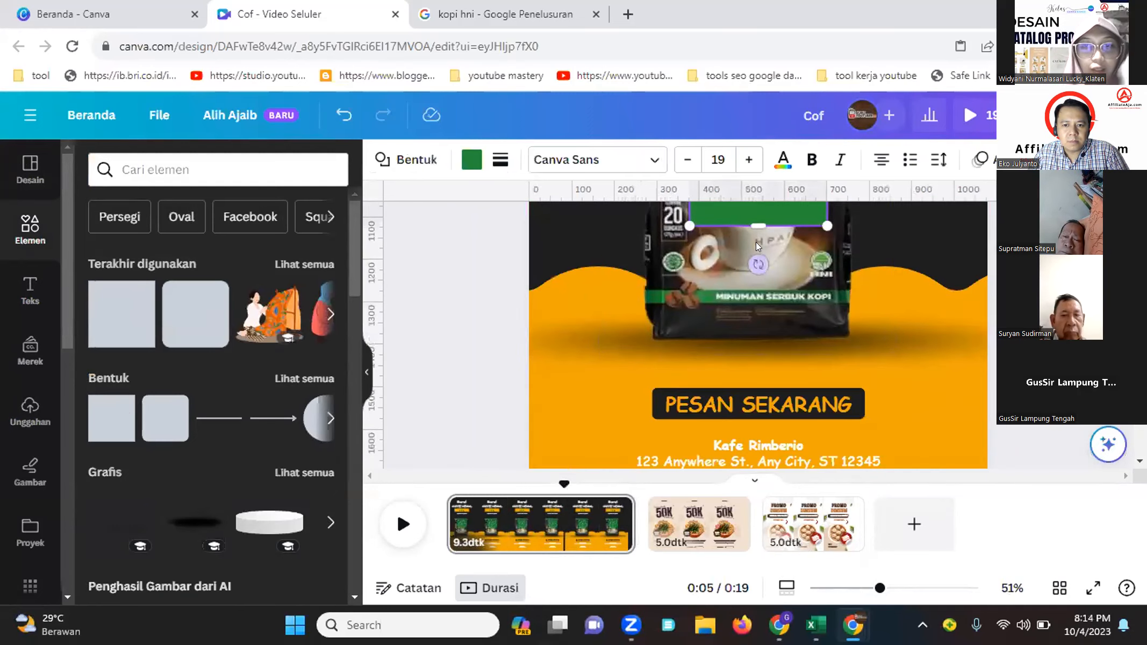
{"action": "left_click_drag", "start_coordinate": [752, 208], "coordinate": [742, 258]}
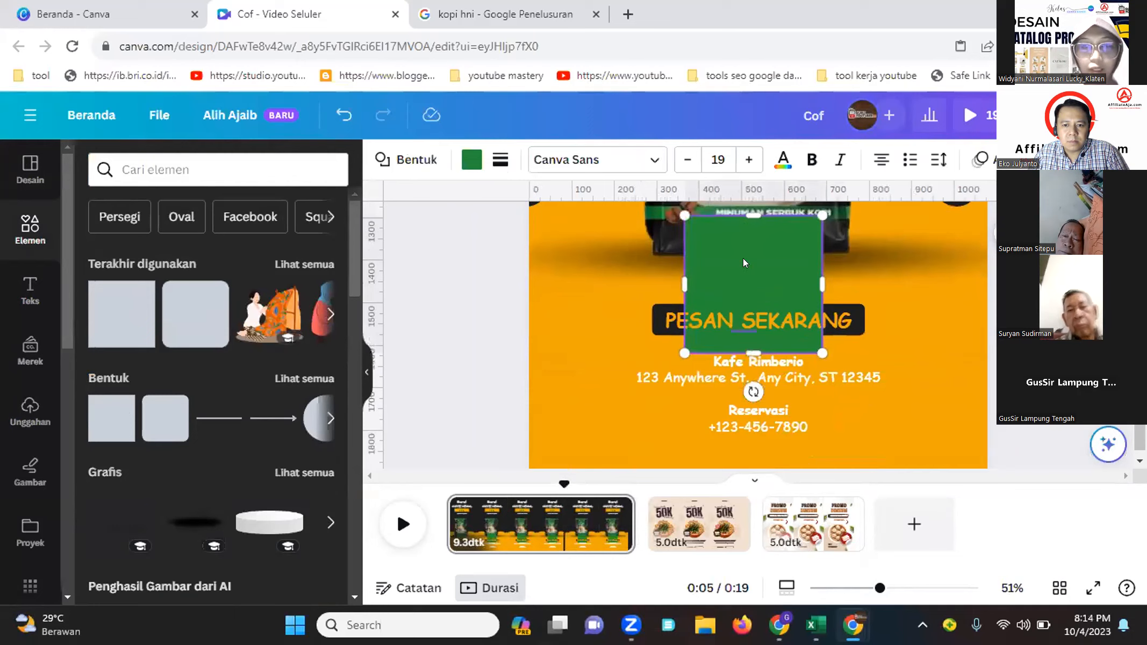
{"action": "left_click_drag", "start_coordinate": [753, 215], "coordinate": [754, 320]}
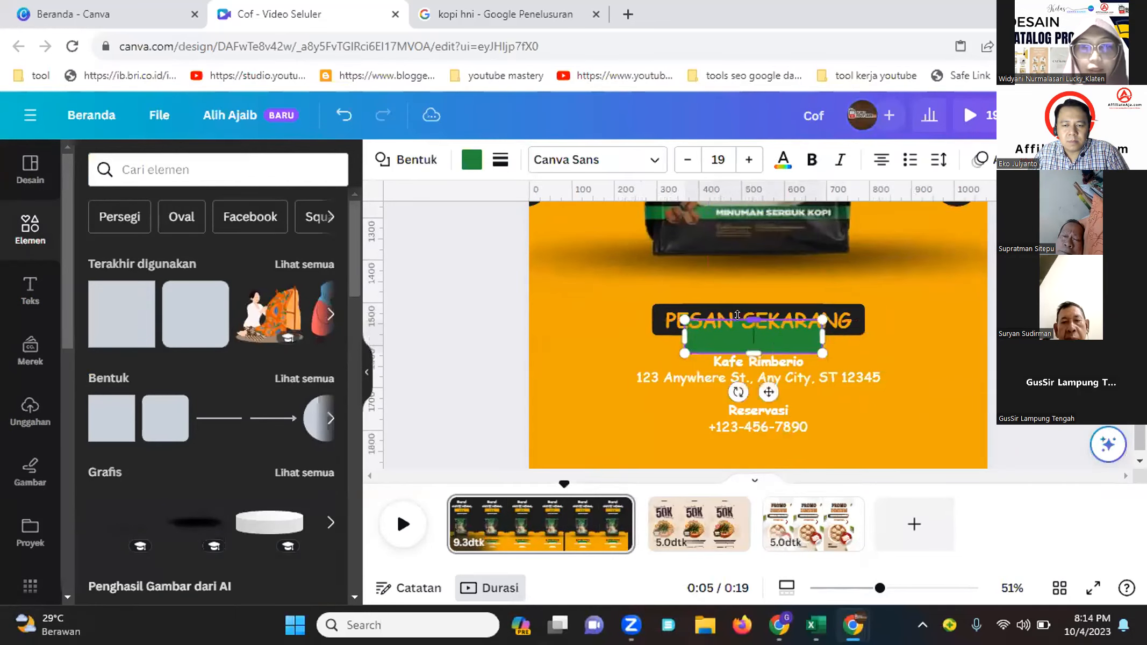
{"action": "left_click_drag", "start_coordinate": [768, 391], "coordinate": [773, 471]}
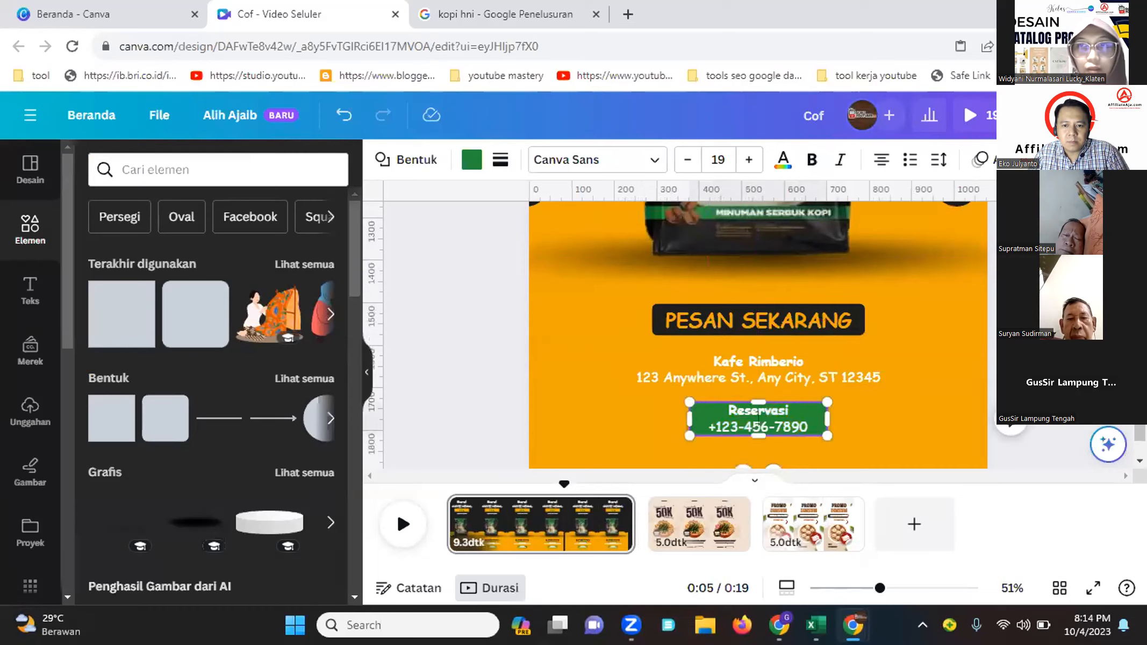
Open the green bar's position and arrangement settings
{"action": "left_click", "coordinate": [1126, 160]}
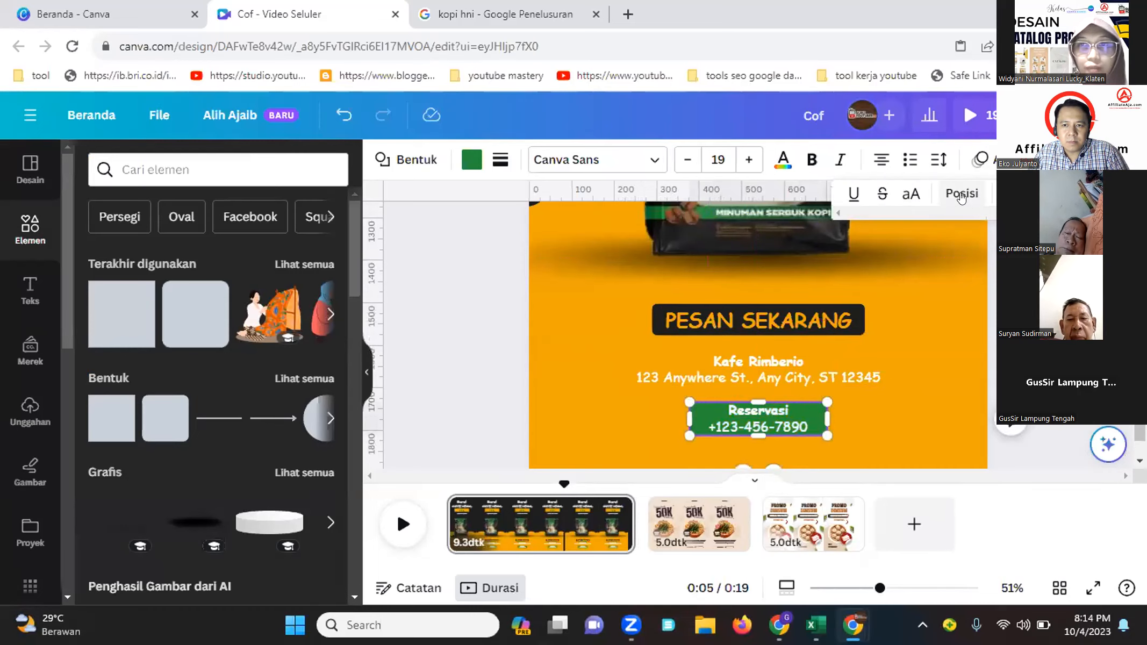
{"action": "left_click", "coordinate": [127, 203]}
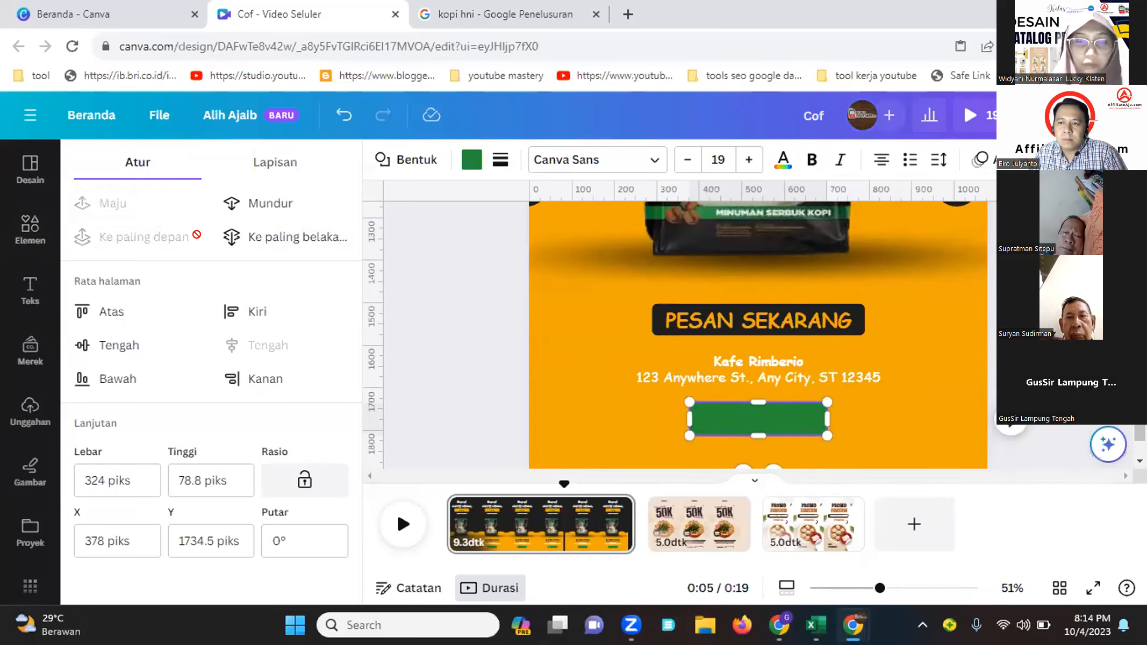
{"action": "left_click", "coordinate": [672, 431]}
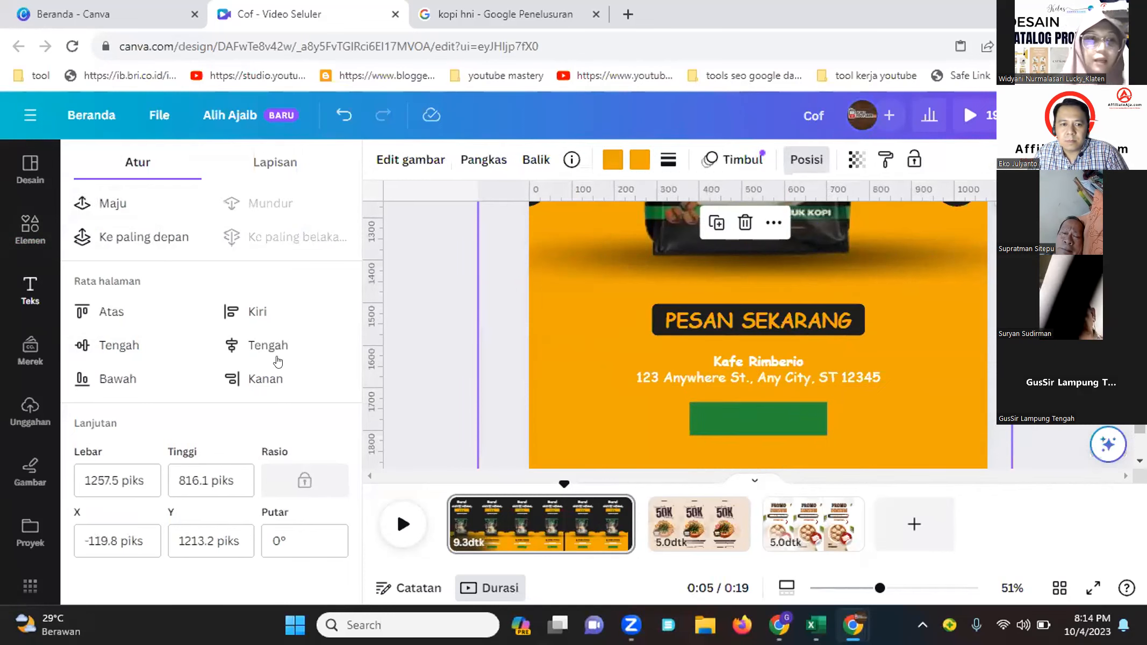
{"action": "left_click", "coordinate": [730, 412]}
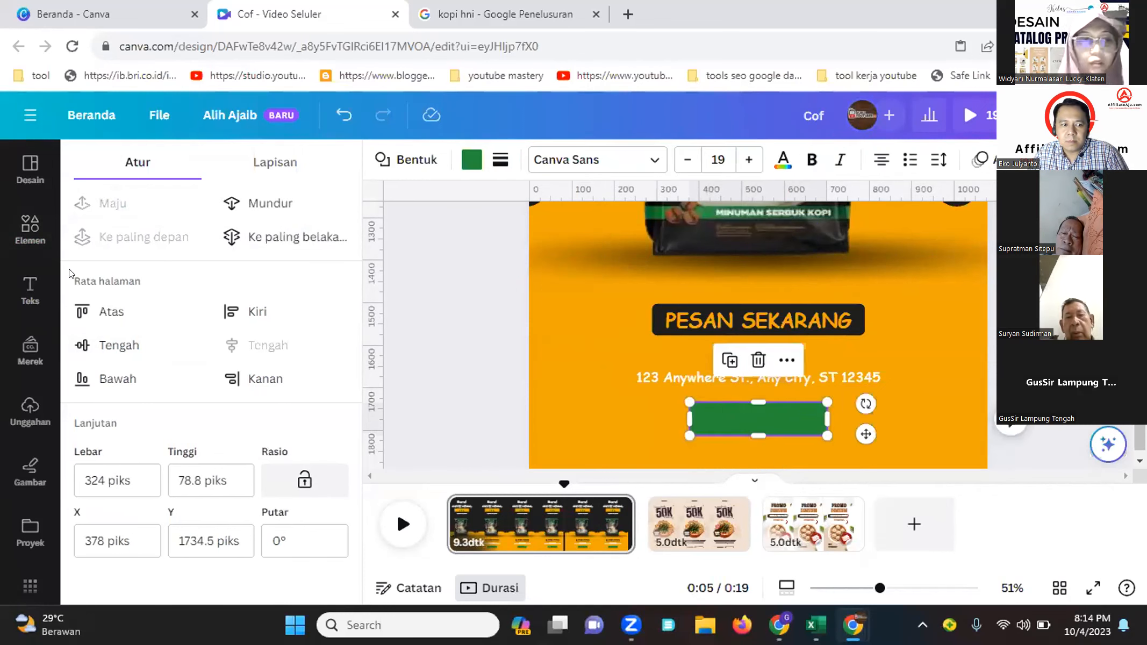
Add a subheading text box and shrink it onto the green bar, about 27.4 size
{"action": "left_click", "coordinate": [30, 293]}
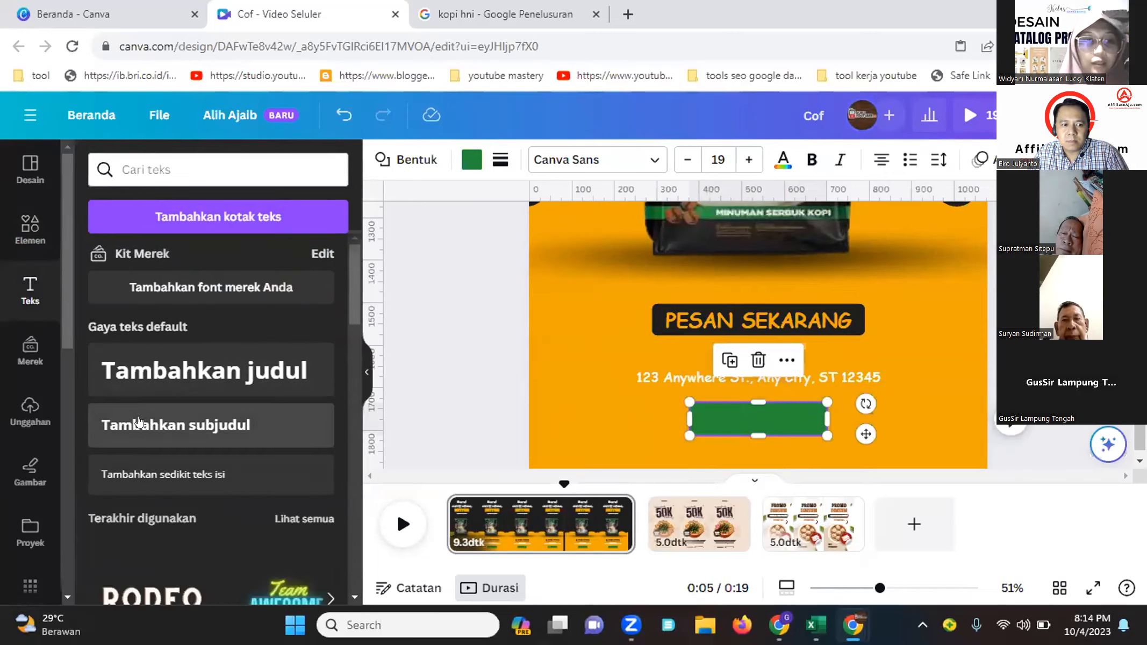
{"action": "left_click", "coordinate": [176, 425]}
{"action": "left_click", "coordinate": [784, 394]}
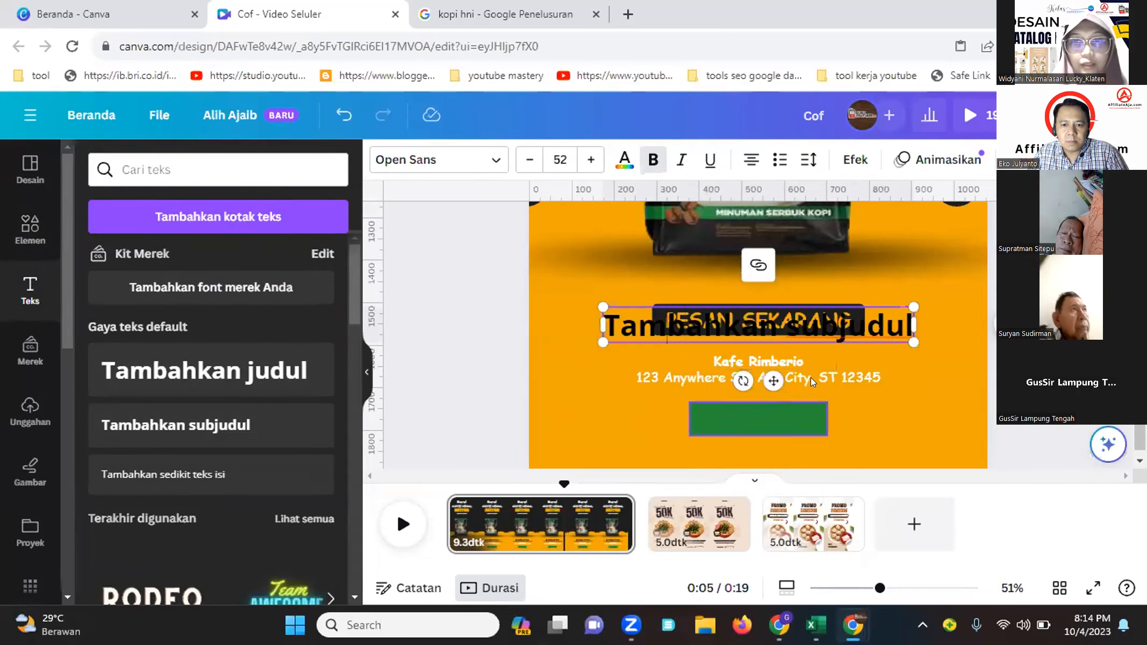
{"action": "left_click", "coordinate": [912, 327]}
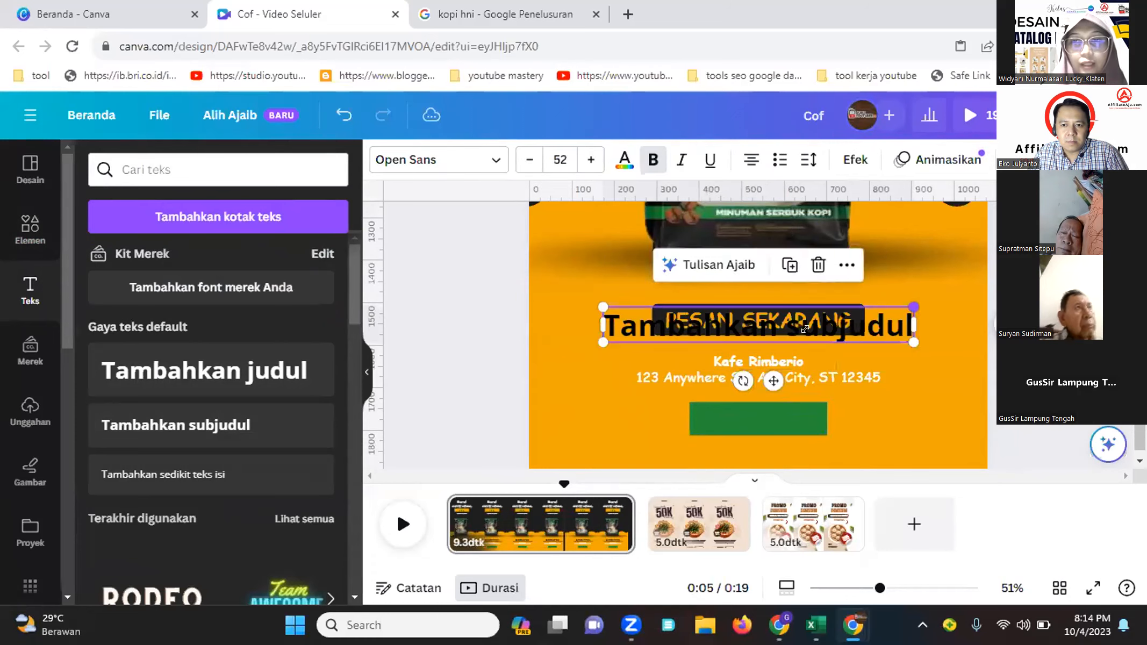
{"action": "left_click_drag", "start_coordinate": [805, 328], "coordinate": [768, 324]}
{"action": "left_click_drag", "start_coordinate": [731, 416], "coordinate": [759, 431]}
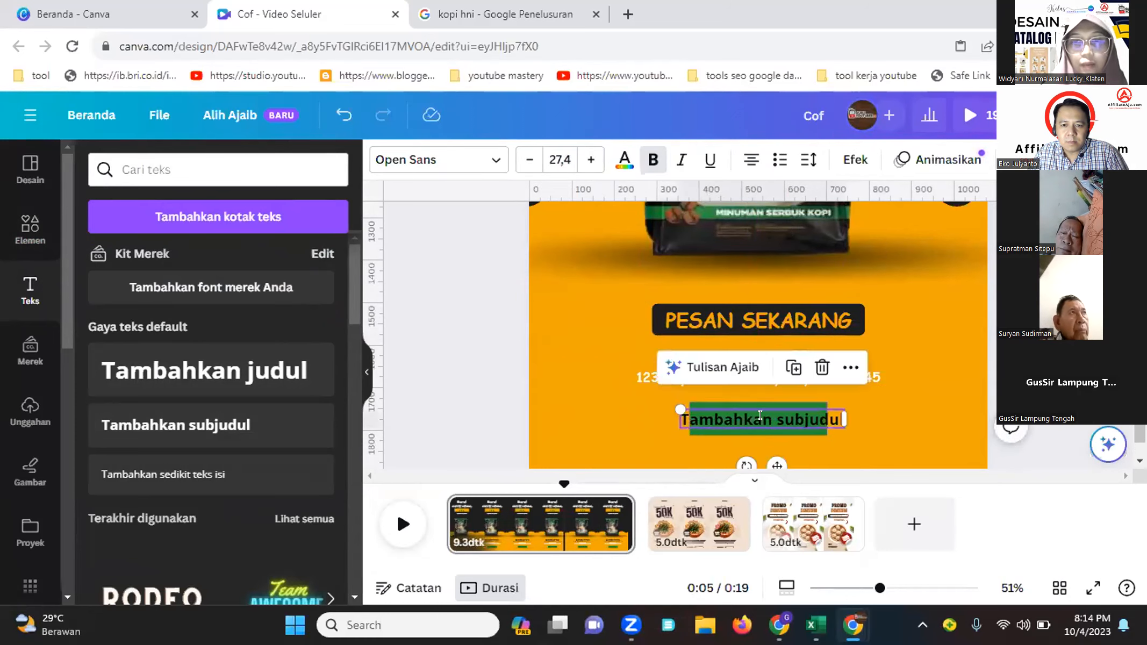
Enter the ordering phone number in the subheading text on the green bar
{"action": "double_click", "coordinate": [760, 416]}
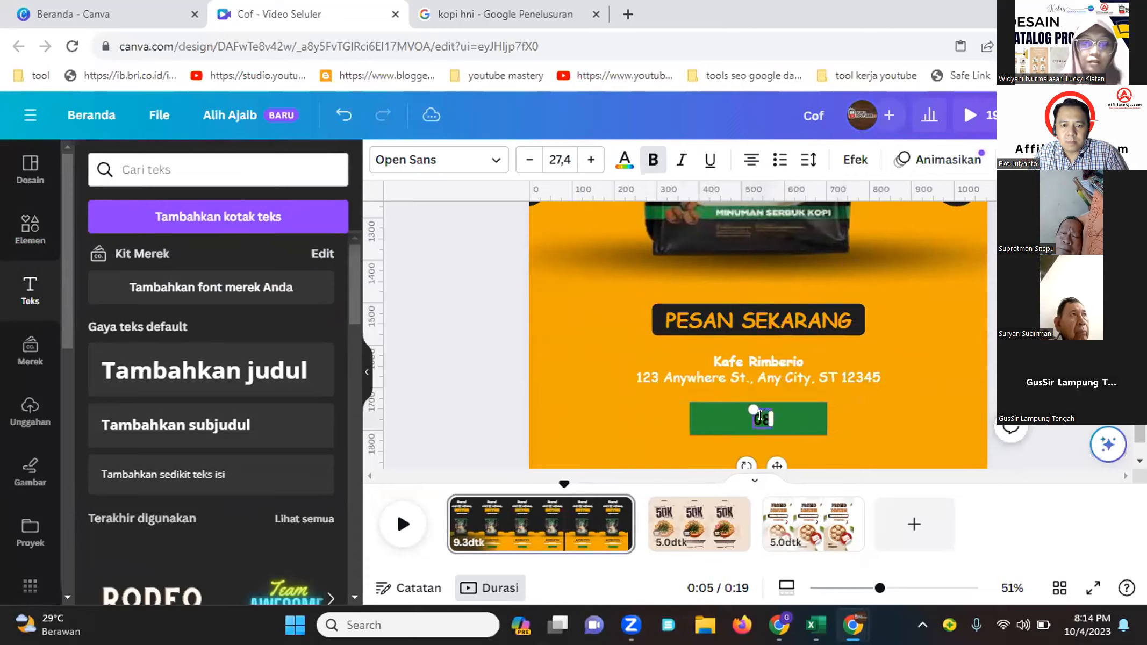
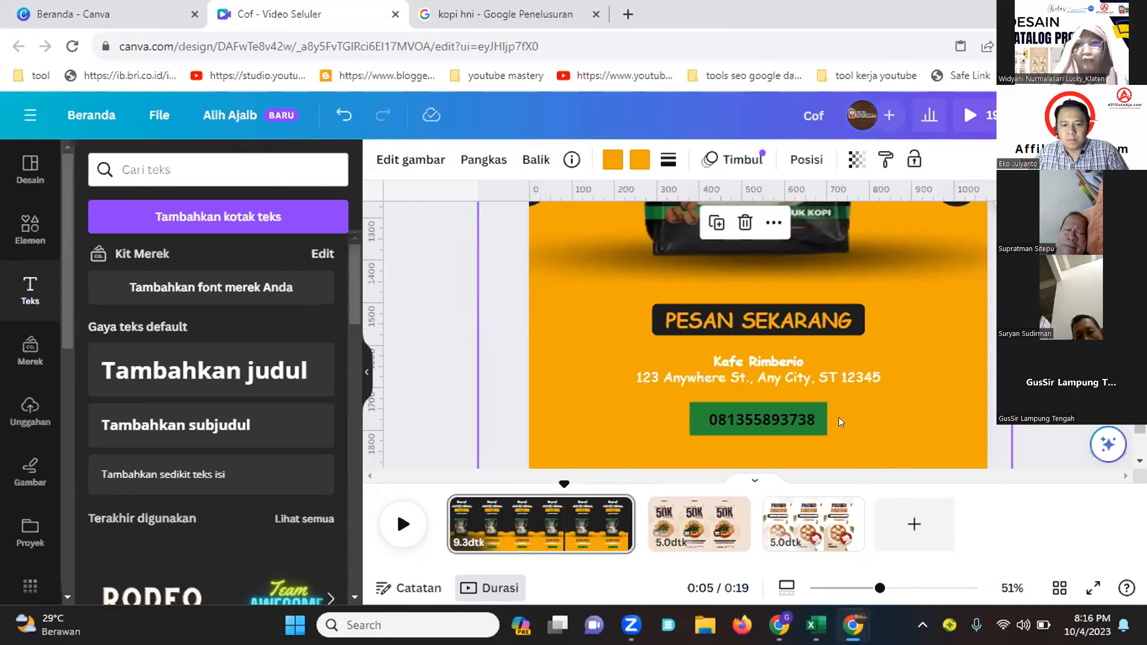
Replace the "Kafe Rimberio" line with "AffiliateAja.Com"
{"action": "double_click", "coordinate": [745, 362]}
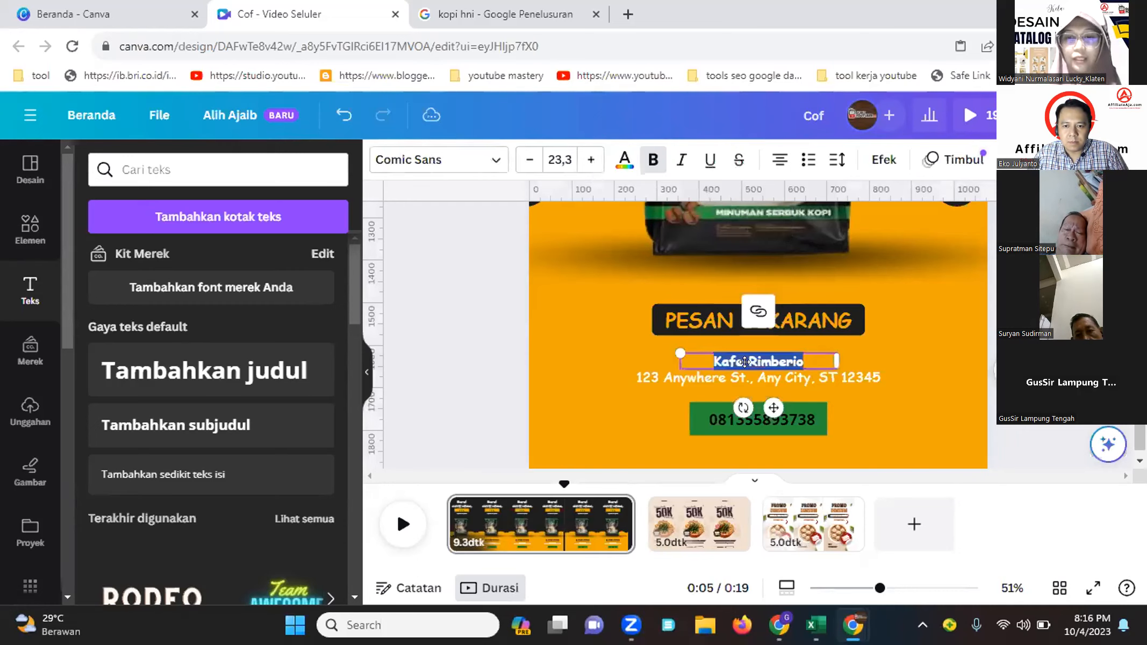
{"action": "type", "text": "A"}
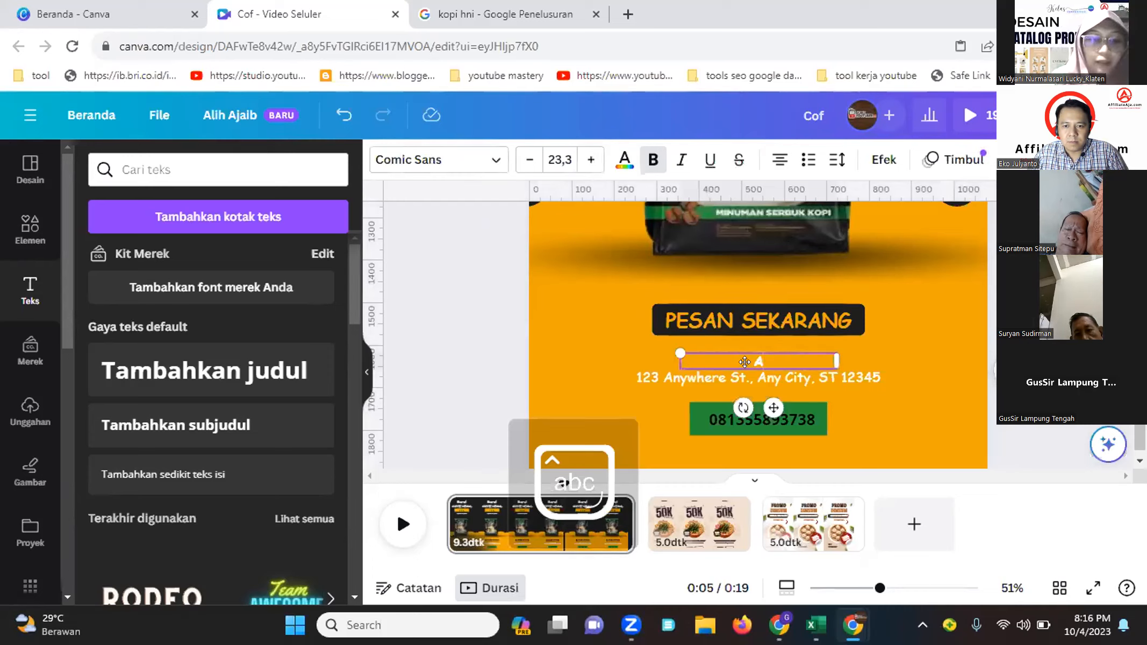
{"action": "type", "text": "ffiliate"}
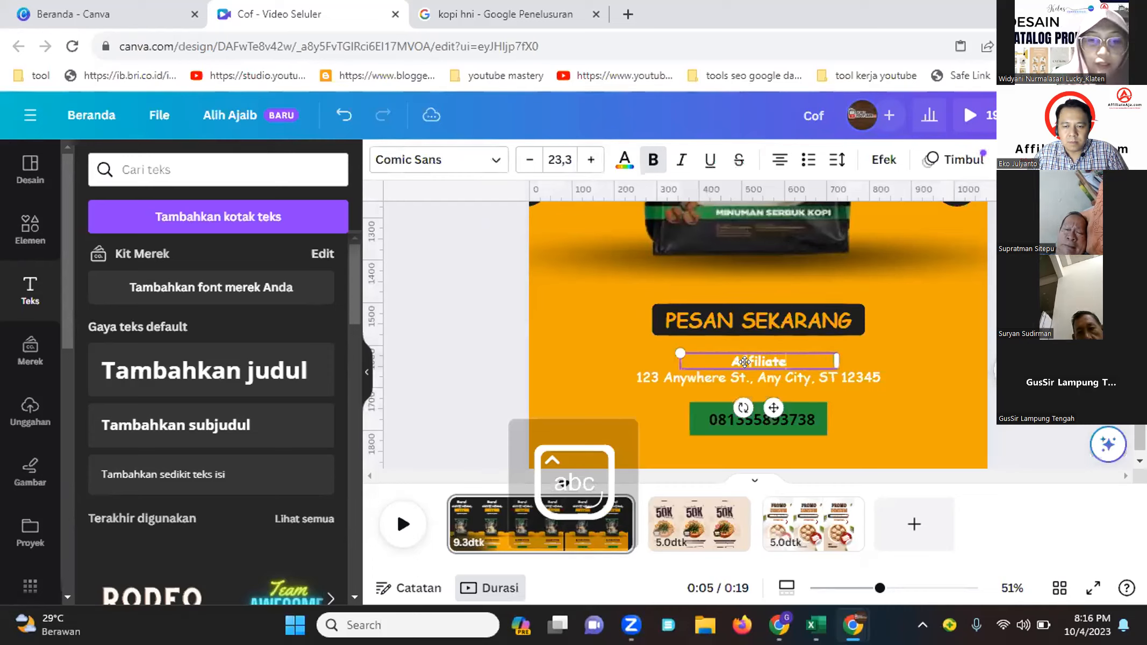
{"action": "type", "text": "Aja"}
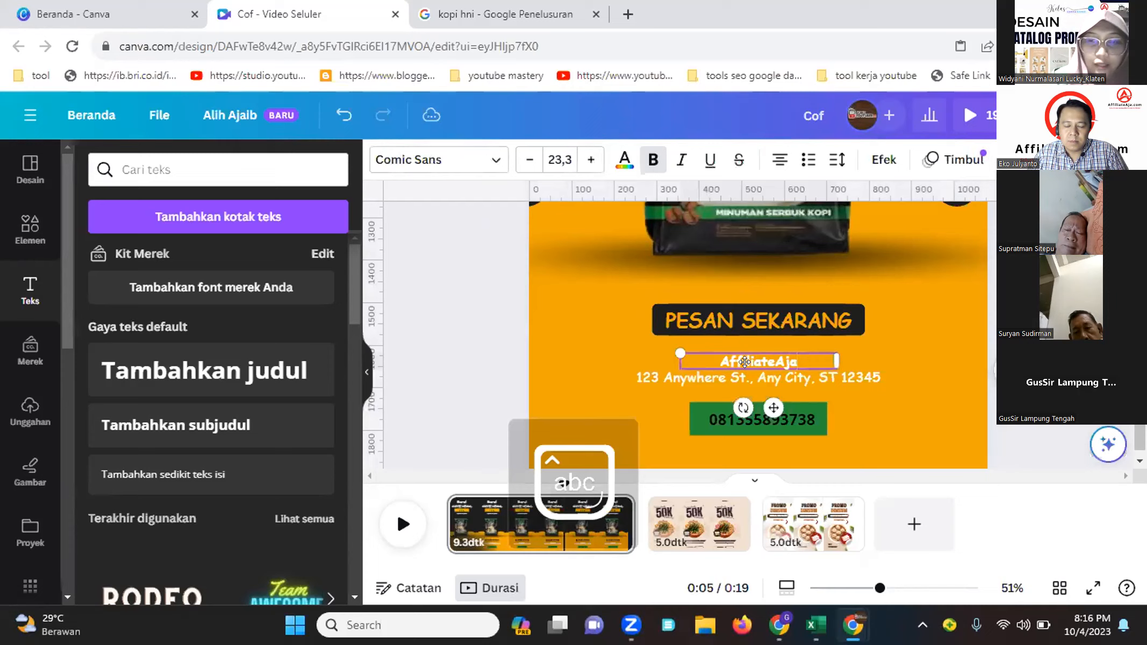
{"action": "type", "text": ".Com"}
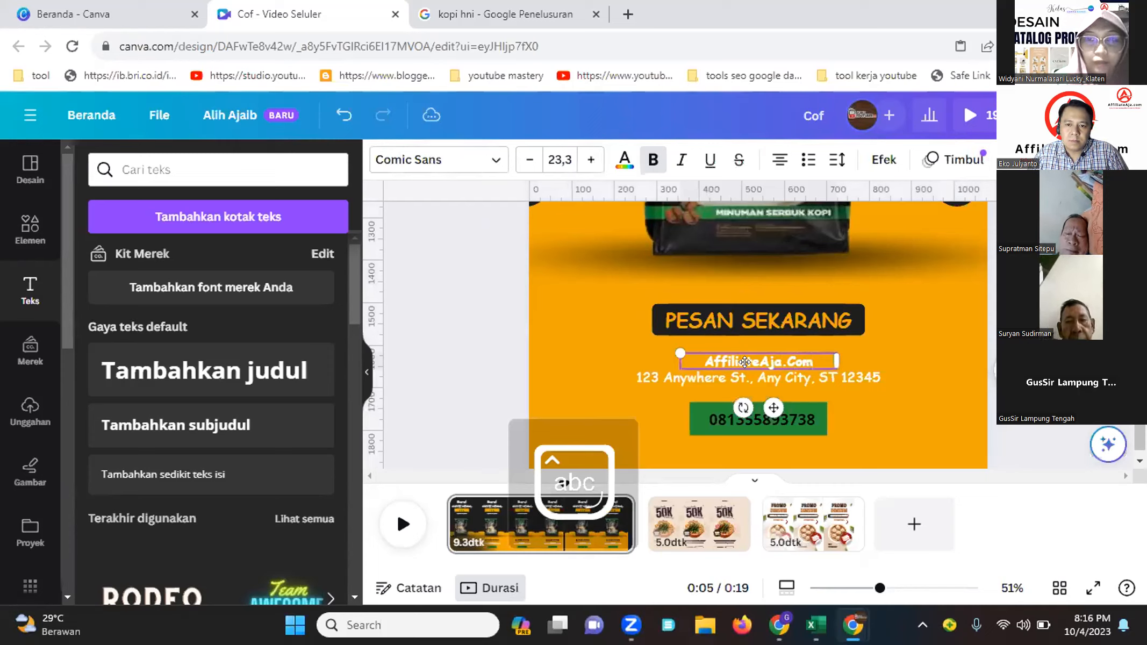
Replace the address line below it with "Sleman Yogyakarta"
{"action": "left_click", "coordinate": [755, 378]}
{"action": "left_click", "coordinate": [760, 377]}
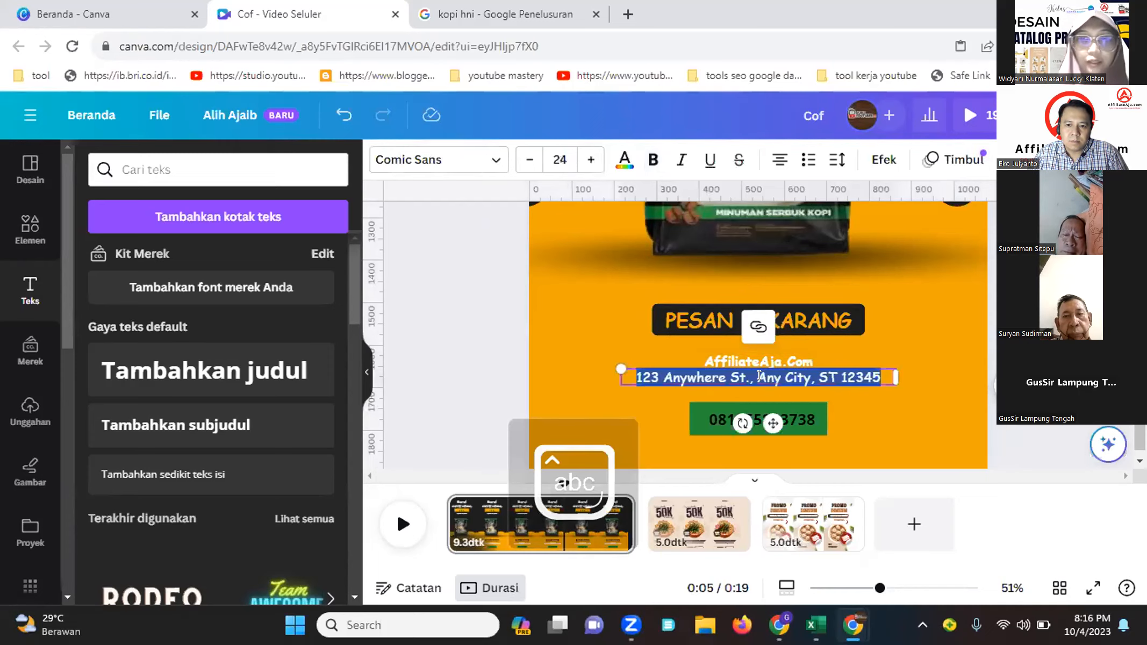
{"action": "type", "text": "Sleman Yogya"}
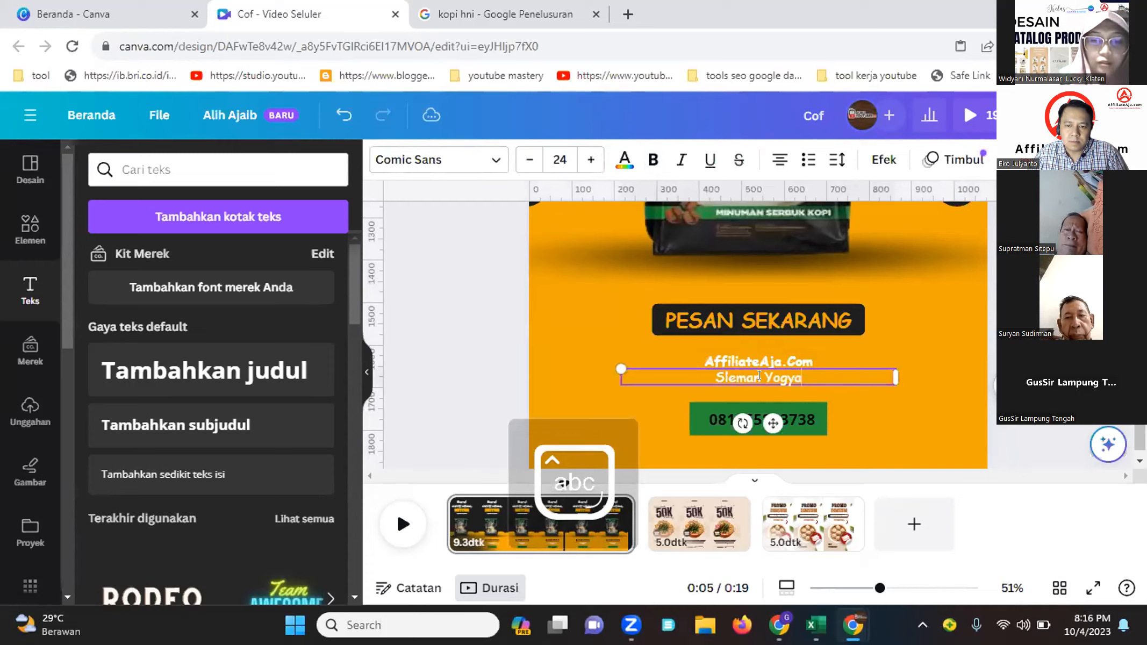
{"action": "type", "text": "karta"}
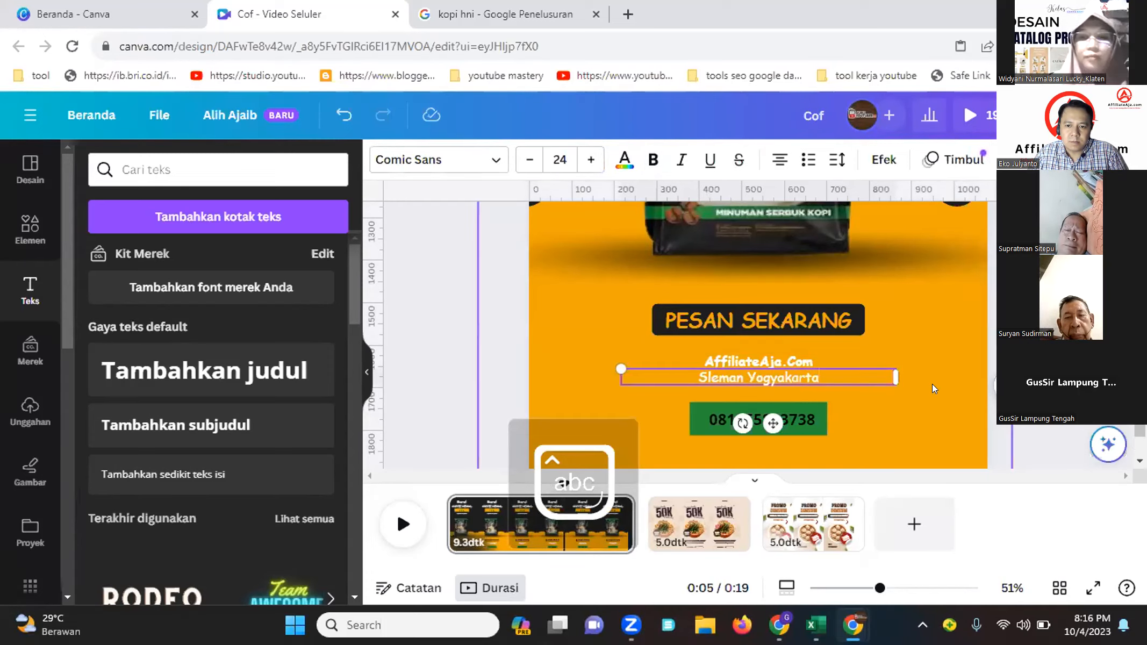
Delete the green bar and its phone number text
{"action": "left_click", "coordinate": [873, 433]}
{"action": "double_click", "coordinate": [806, 419]}
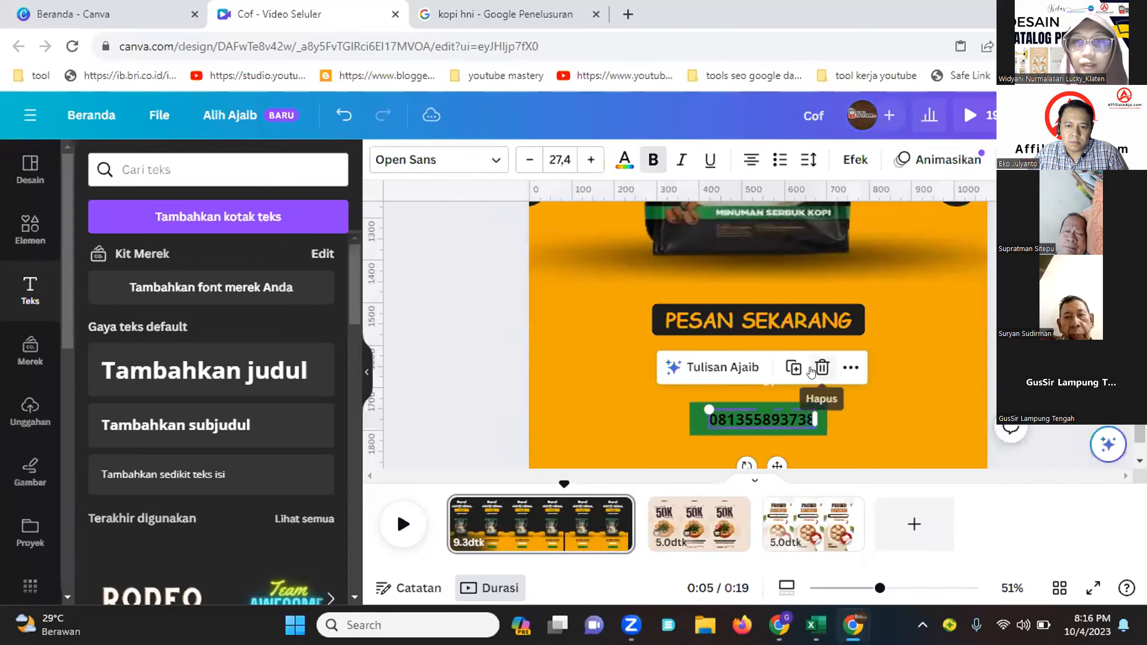
{"action": "left_click", "coordinate": [811, 370]}
{"action": "left_click", "coordinate": [784, 417]}
{"action": "key", "text": "Delete"}
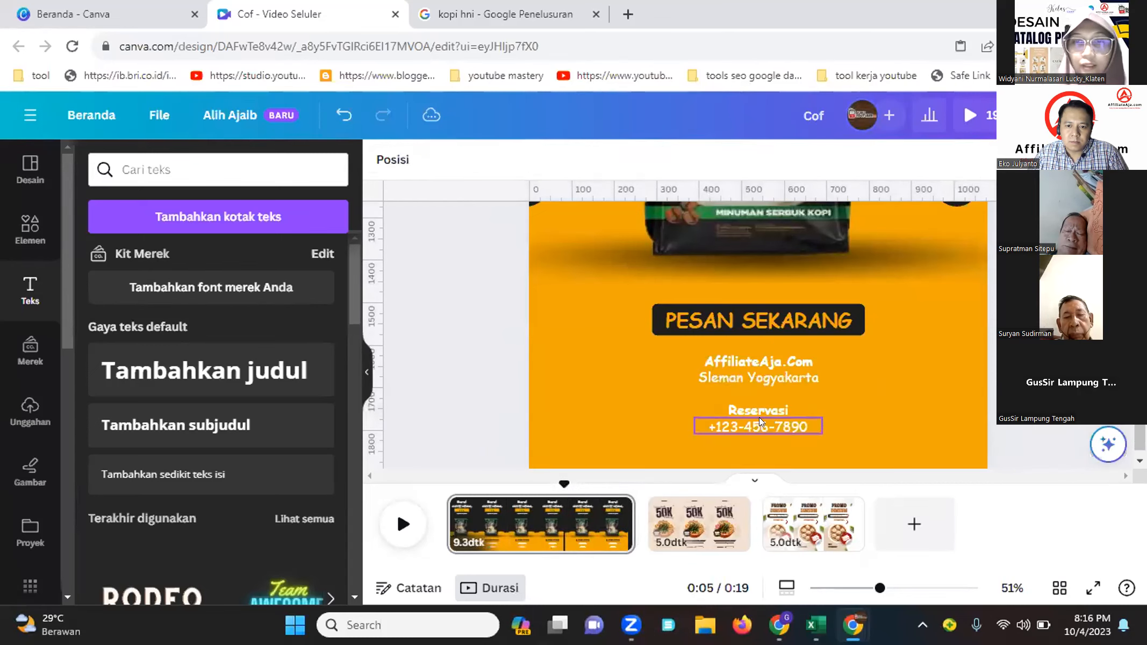
Change the "Reservasi" label to "Pemesanan :"
{"action": "left_click", "coordinate": [759, 417]}
{"action": "left_click", "coordinate": [793, 408]}
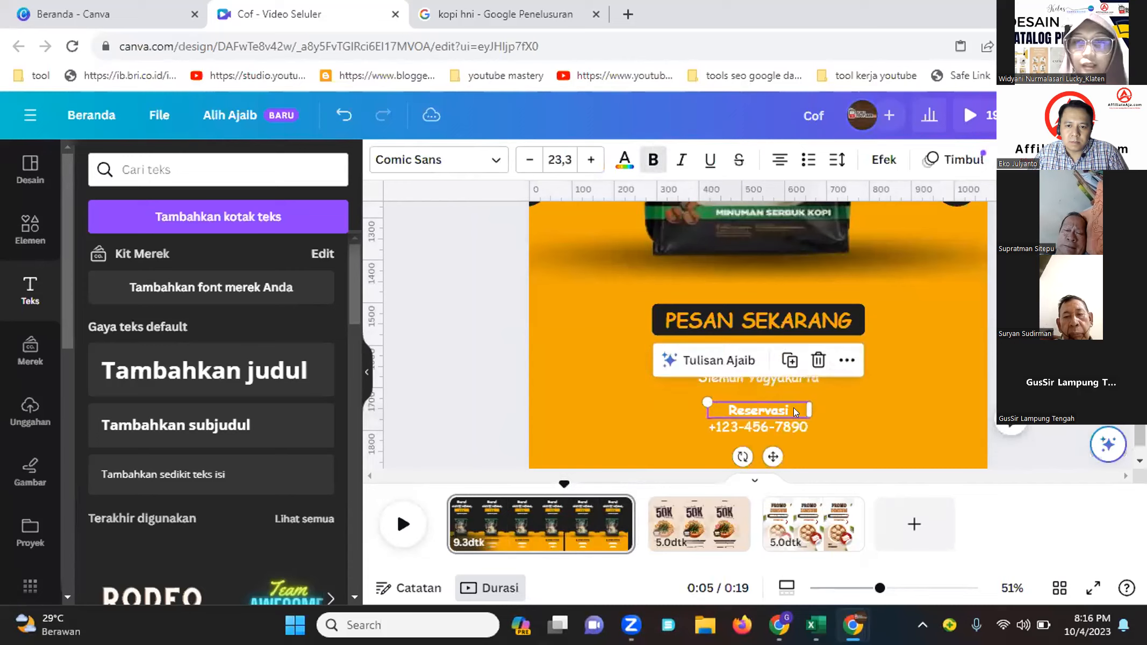
{"action": "double_click", "coordinate": [790, 407]}
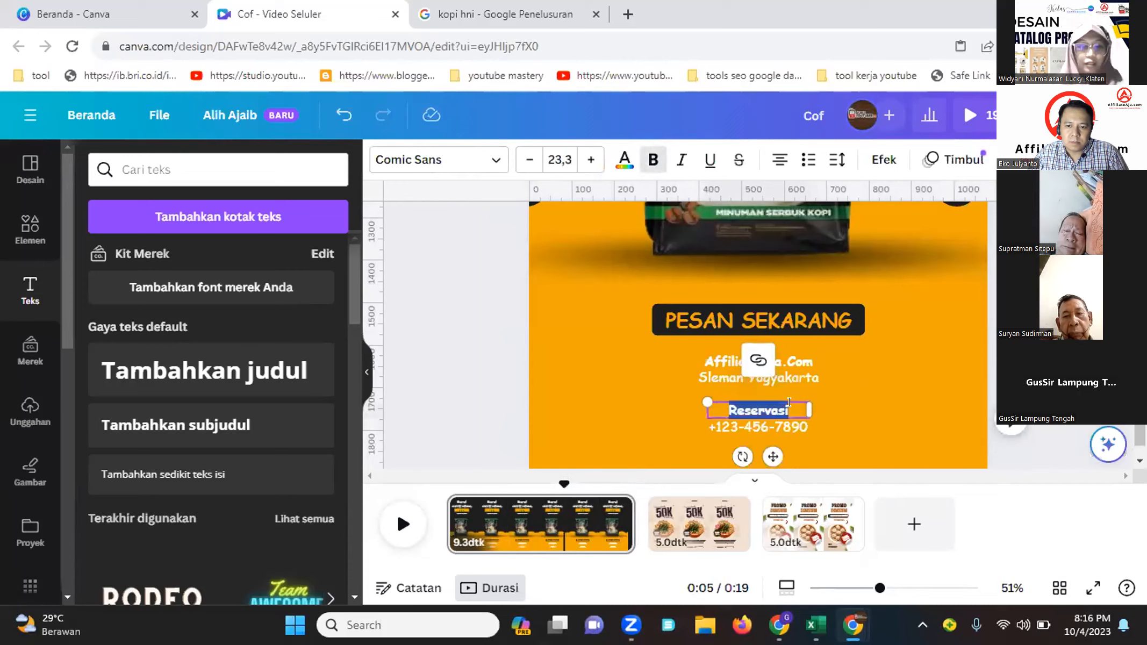
{"action": "type", "text": "Pemesanan"}
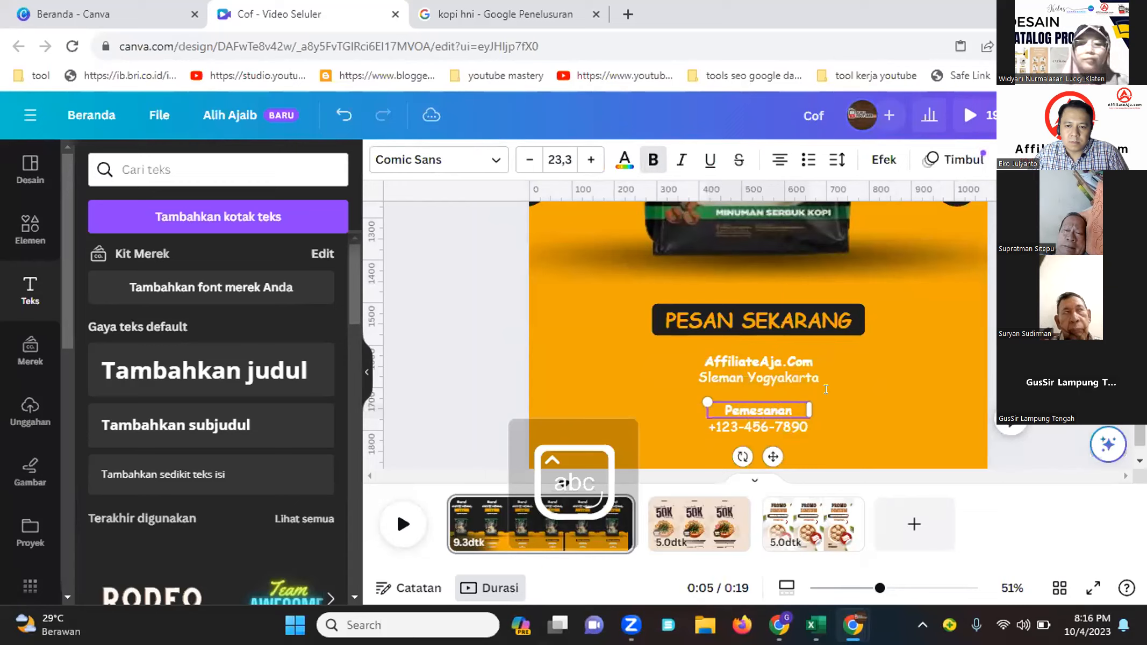
{"action": "type", "text": " :"}
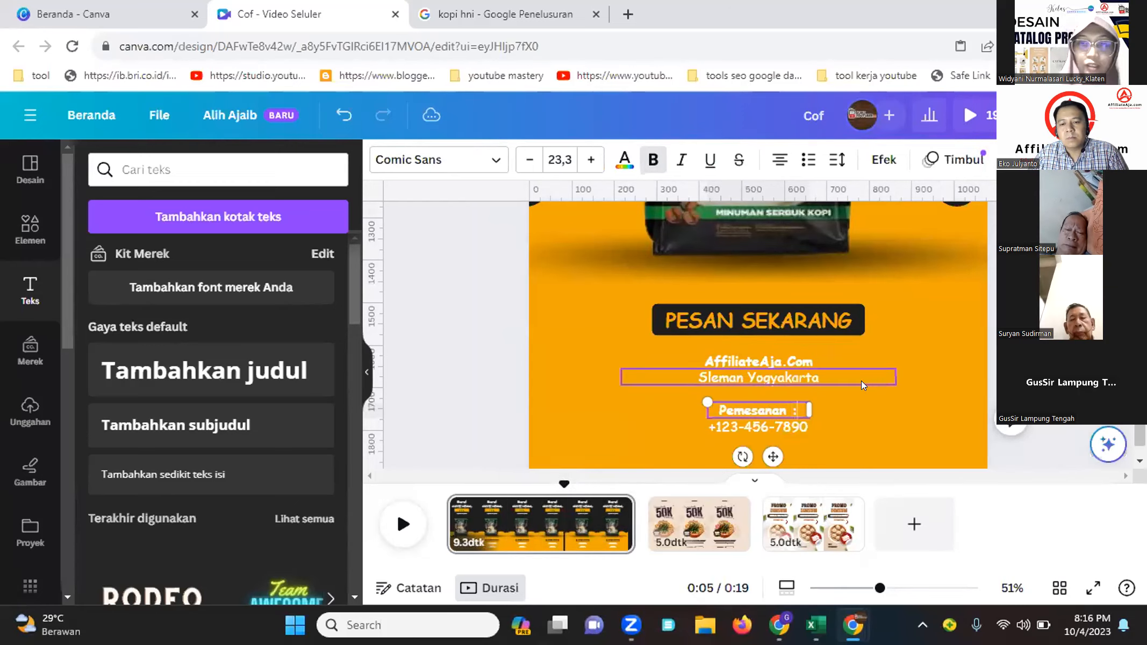
Replace the template phone number below the label with the ordering phone number
{"action": "left_click", "coordinate": [860, 392]}
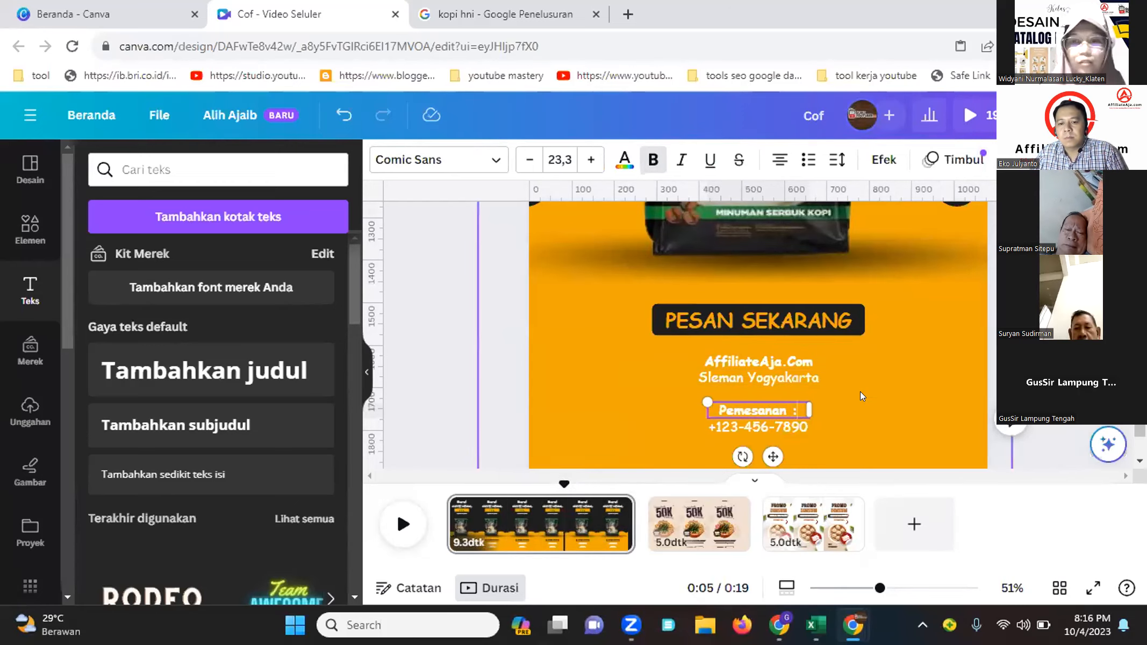
{"action": "double_click", "coordinate": [732, 430]}
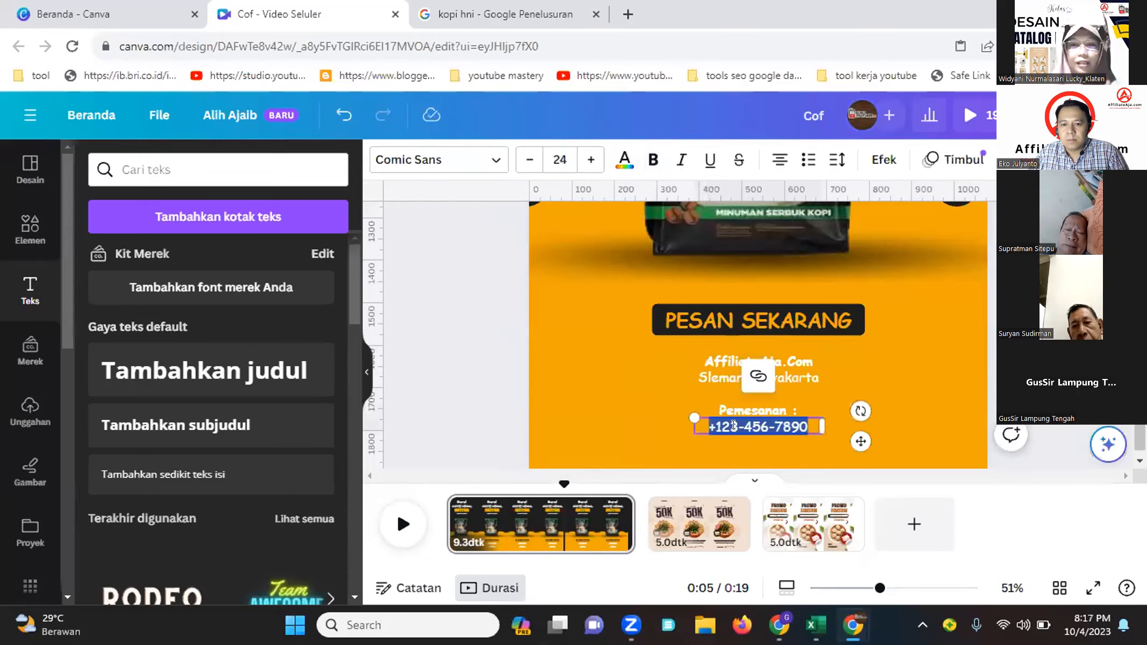
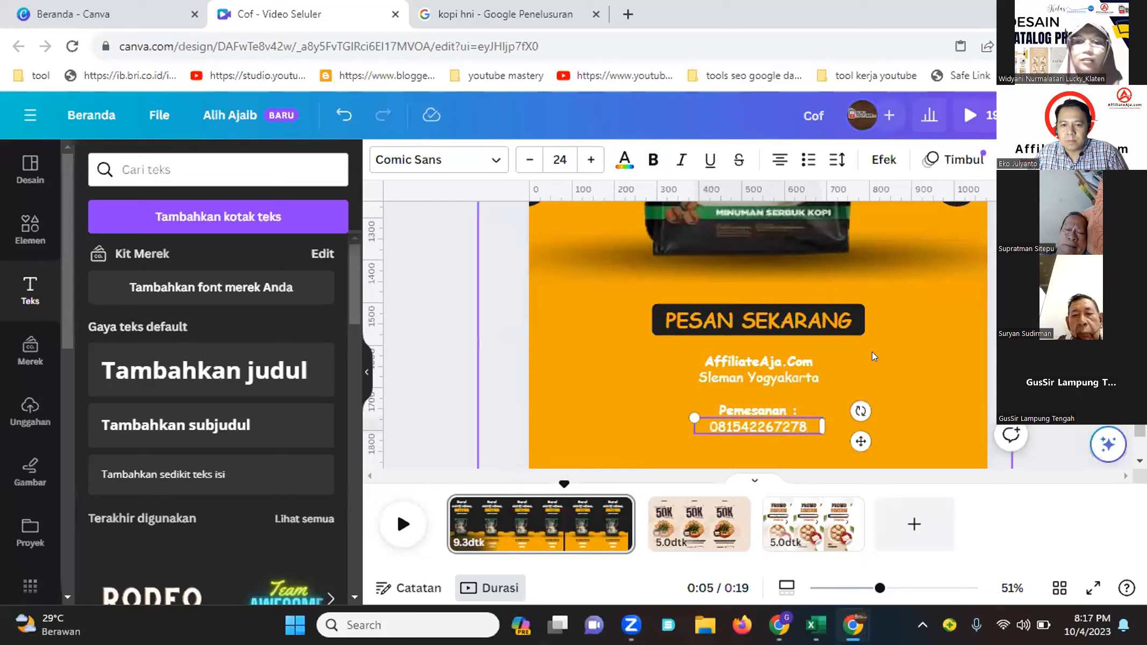
{"action": "left_click", "coordinate": [873, 353]}
Shrink the HNI Coffee pack image and move it toward the left side of the page
{"action": "mouse_move", "coordinate": [852, 625]}
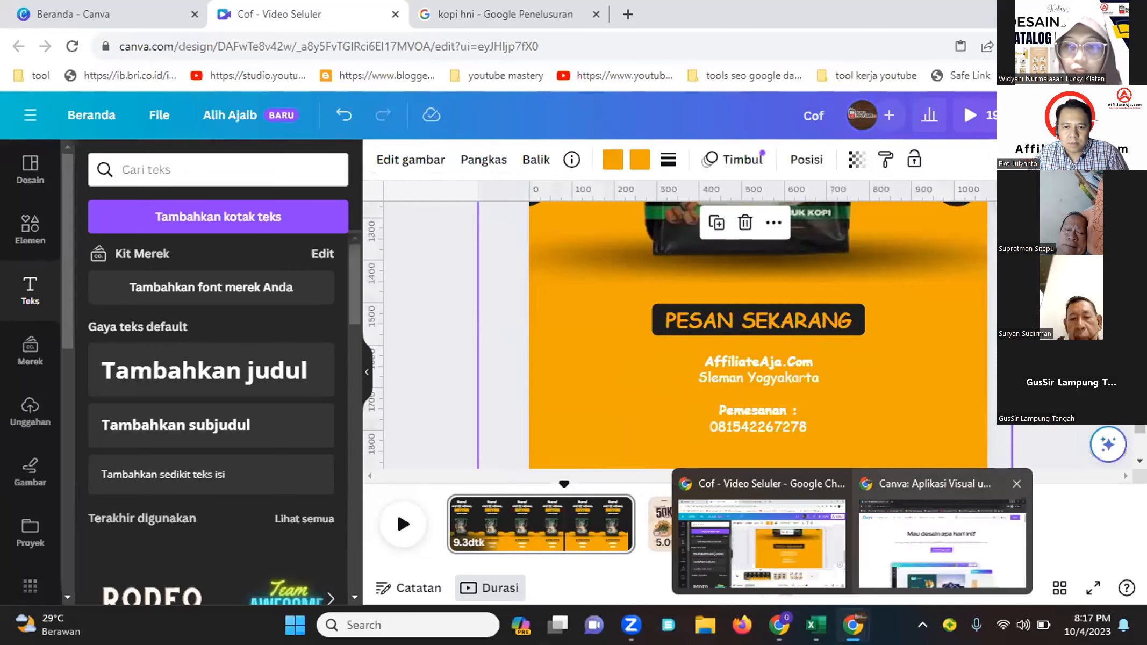
{"action": "left_click", "coordinate": [979, 409]}
{"action": "left_click_drag", "start_coordinate": [863, 588], "coordinate": [843, 588]}
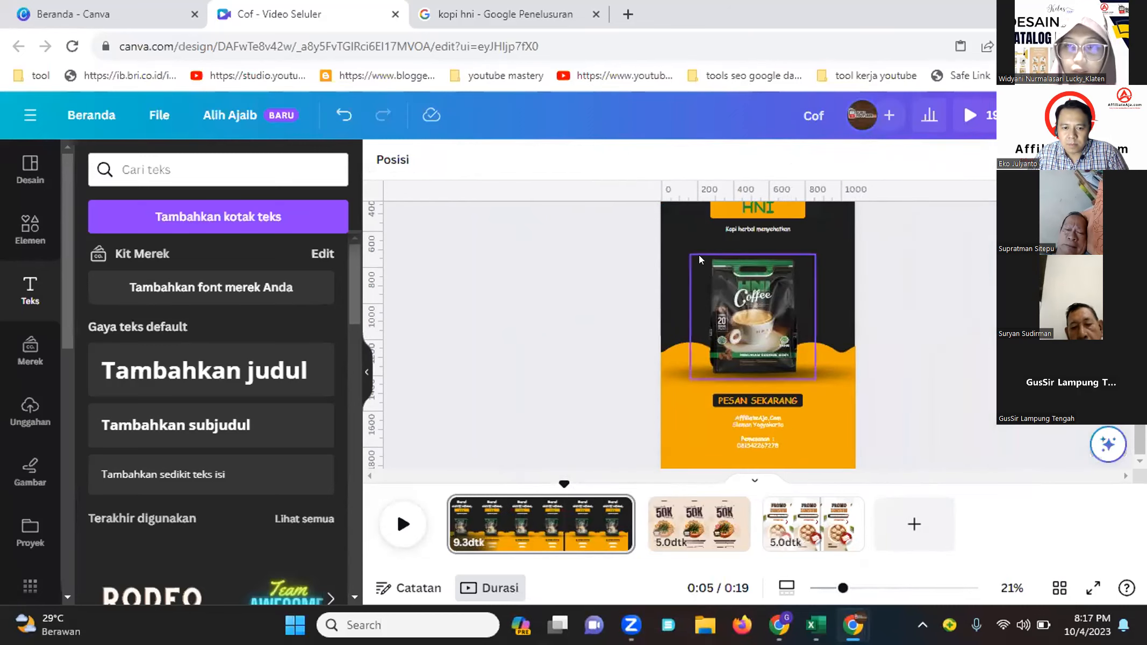
{"action": "scroll", "coordinate": [943, 329], "scroll_direction": "up", "scroll_amount": 2}
{"action": "scroll", "coordinate": [943, 329], "scroll_direction": "down", "scroll_amount": 2}
{"action": "left_click_drag", "start_coordinate": [757, 298], "coordinate": [711, 294]}
{"action": "left_click_drag", "start_coordinate": [775, 259], "coordinate": [745, 285]}
{"action": "left_click_drag", "start_coordinate": [719, 320], "coordinate": [737, 318]}
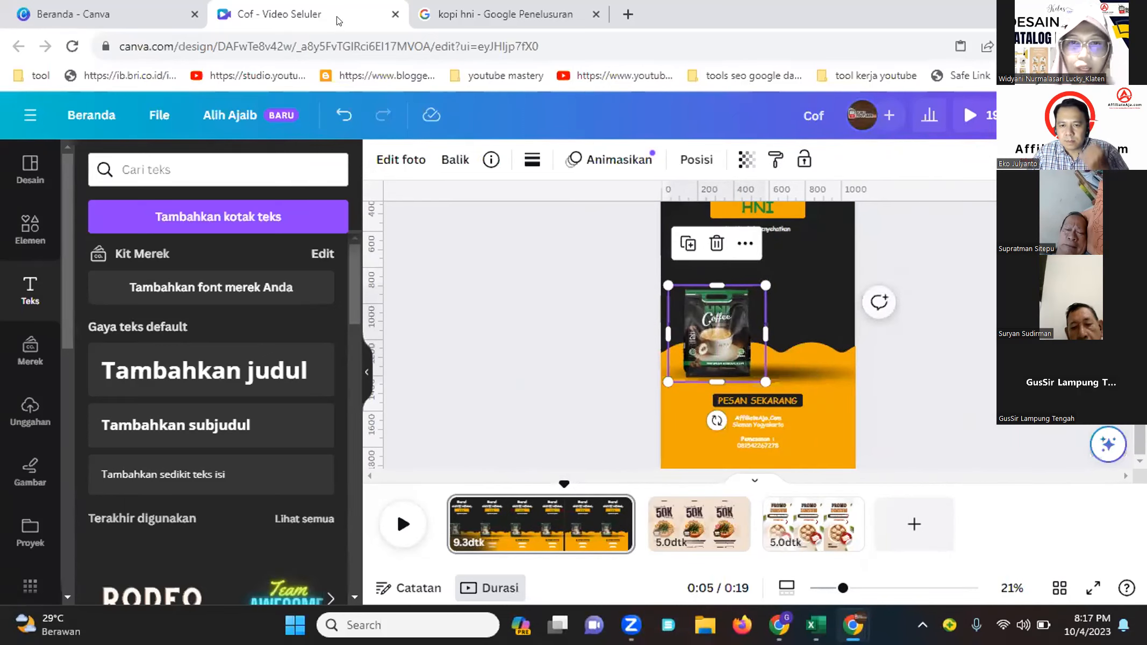
Copy the Kopi 7 Elemen product image from the Google image results
{"action": "left_click", "coordinate": [484, 14]}
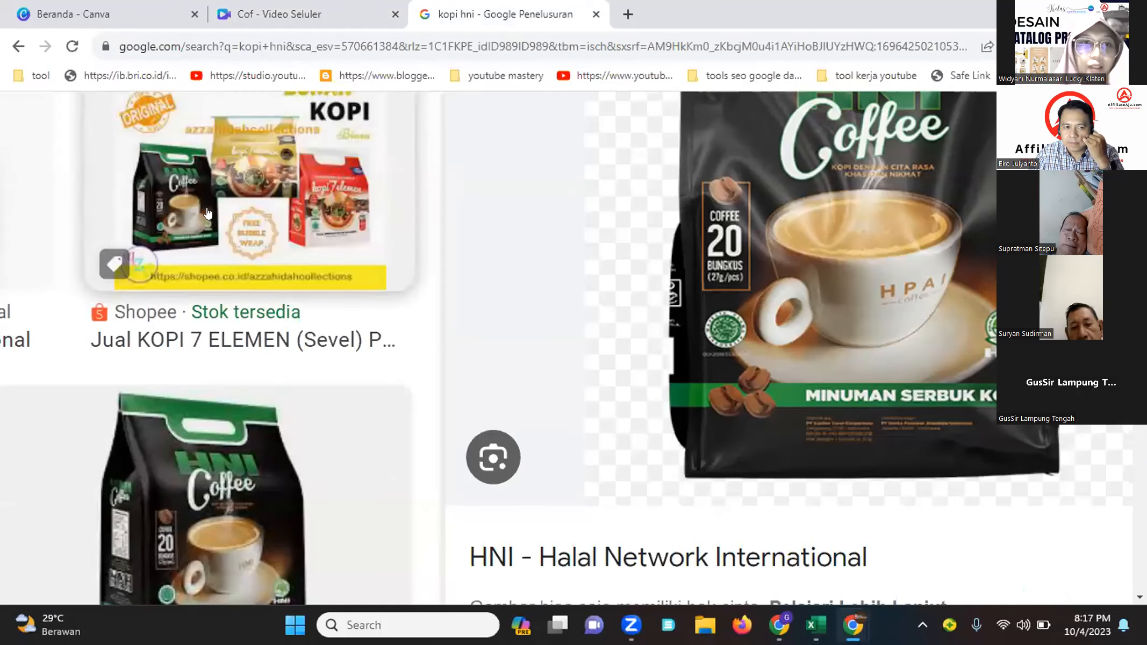
{"action": "left_click", "coordinate": [18, 47]}
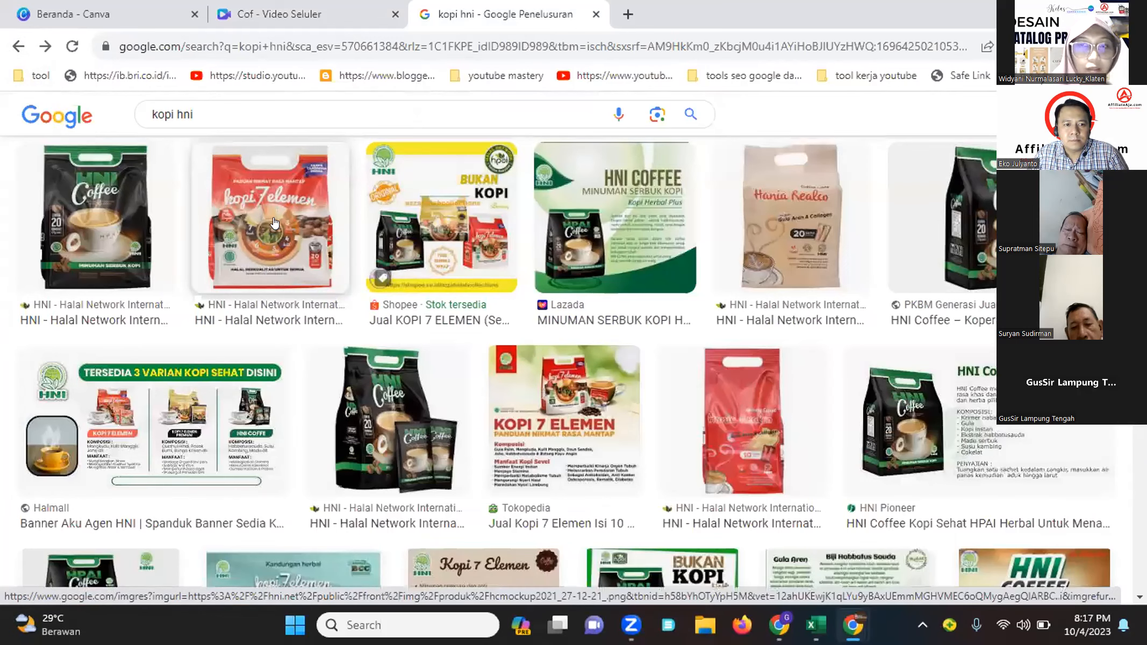
{"action": "right_click", "coordinate": [274, 221]}
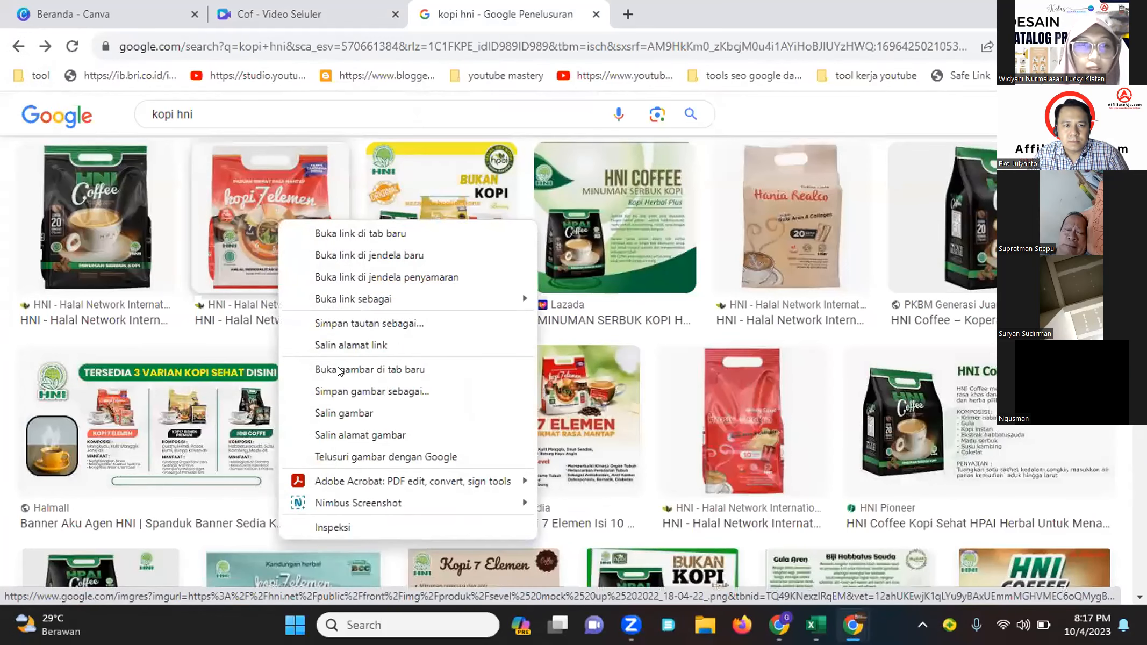
{"action": "left_click", "coordinate": [348, 413]}
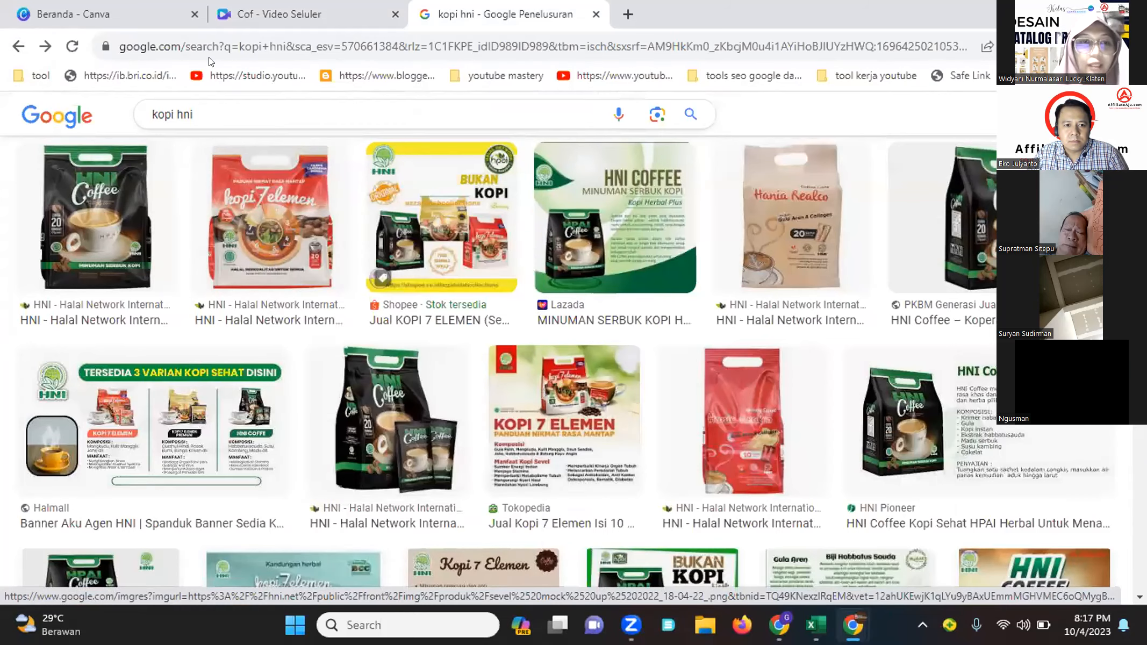
Paste the Kopi 7 Elemen image into the page and place it beside the coffee pack
{"action": "left_click", "coordinate": [257, 7]}
{"action": "right_click", "coordinate": [783, 344]}
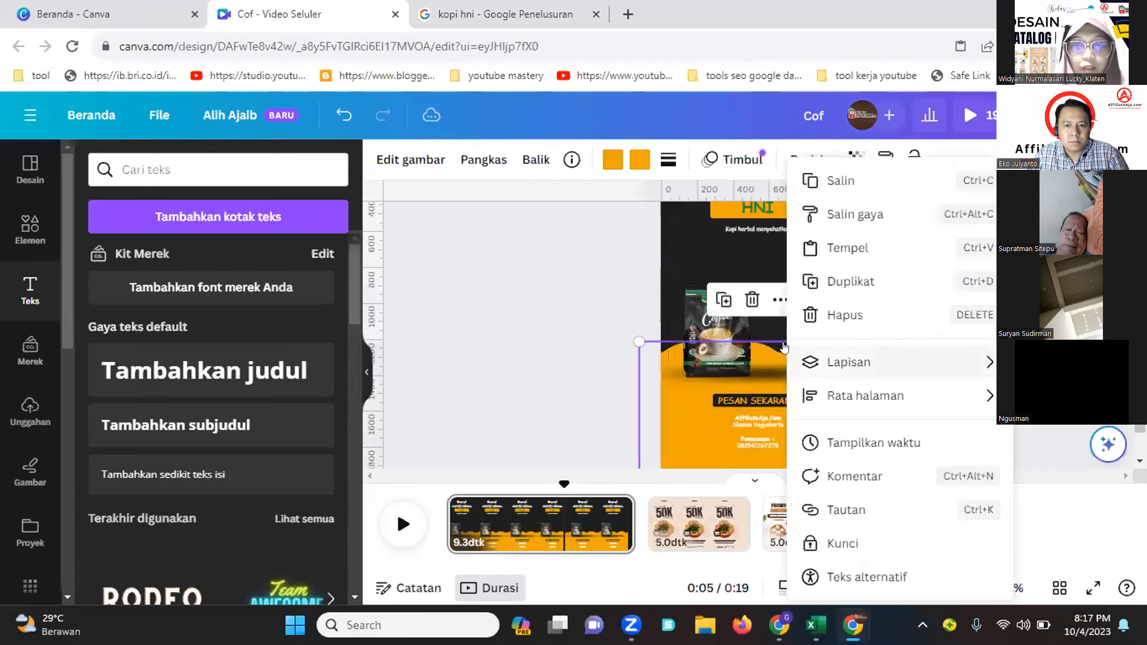
{"action": "left_click", "coordinate": [833, 251]}
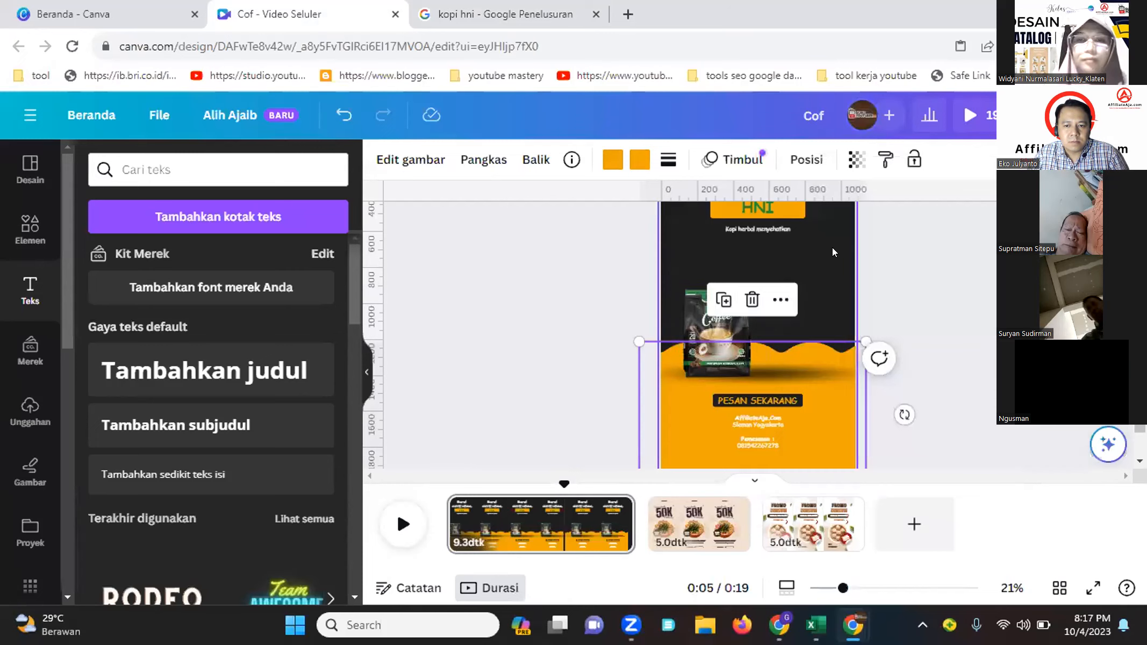
{"action": "left_click_drag", "start_coordinate": [755, 309], "coordinate": [782, 340]}
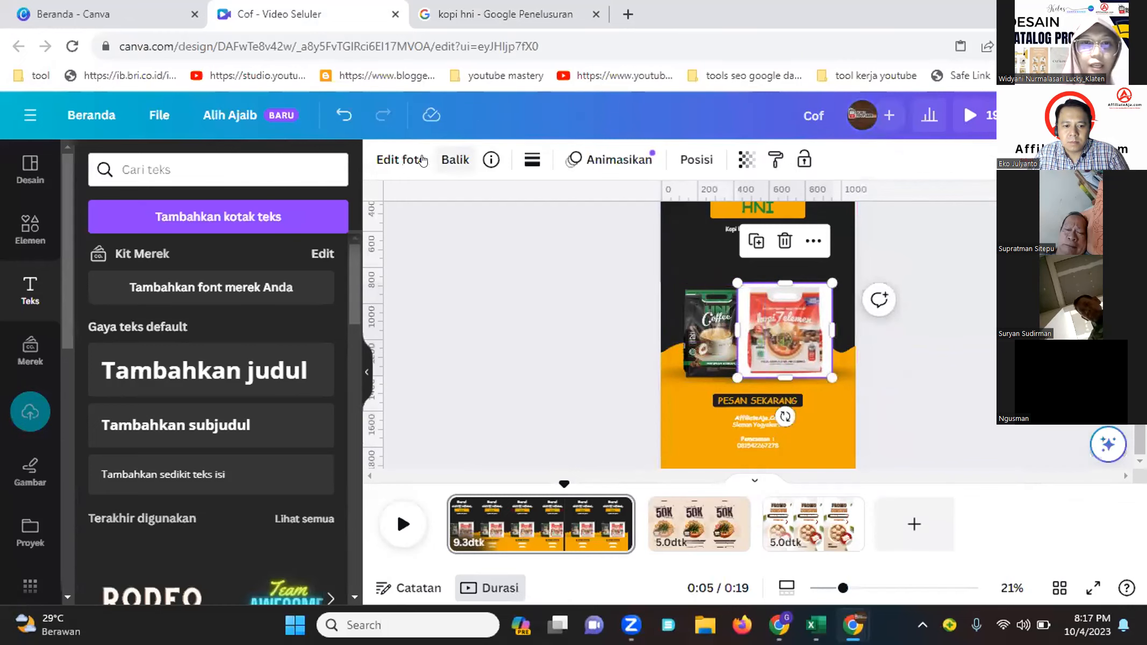
Remove the background of the Kopi 7 Elemen image with the background remover
{"action": "left_click", "coordinate": [396, 166]}
{"action": "left_click", "coordinate": [100, 281]}
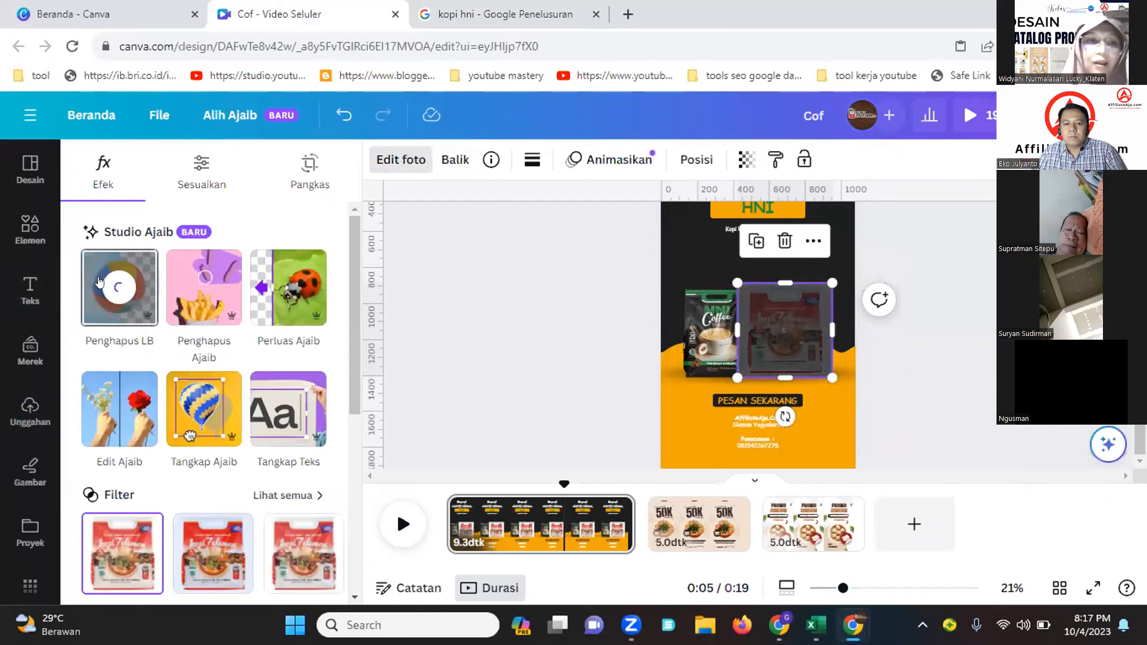
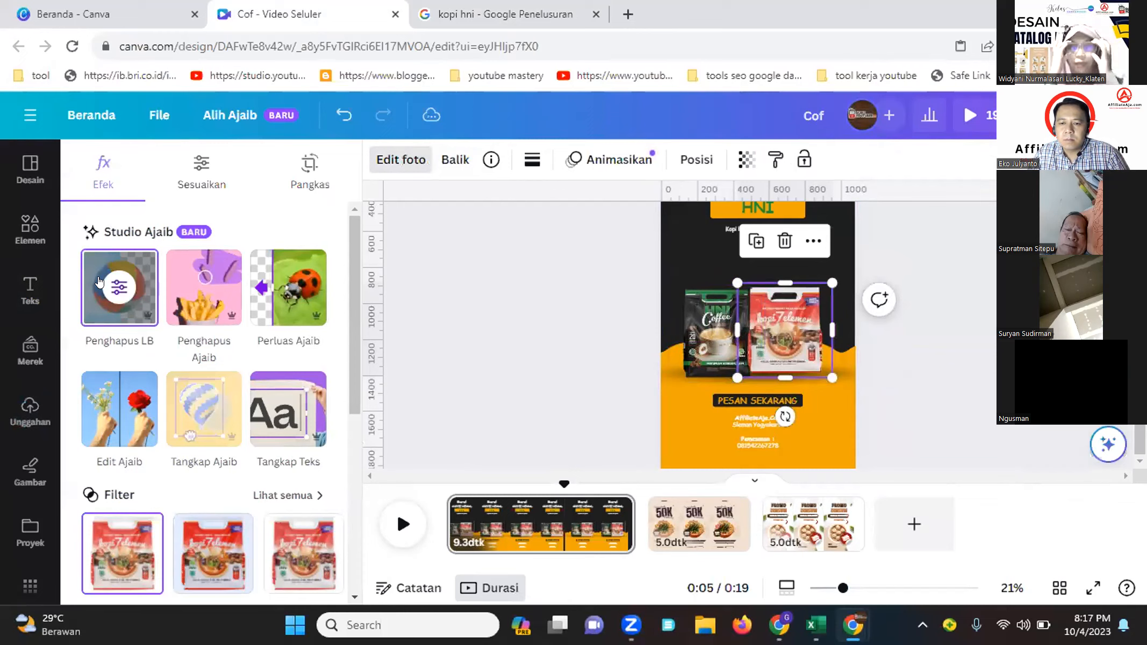
Resize and reposition the Kopi 7 Elemen image so it sits beside the HNI Coffee pack
{"action": "left_click", "coordinate": [929, 275]}
{"action": "left_click_drag", "start_coordinate": [795, 329], "coordinate": [788, 336]}
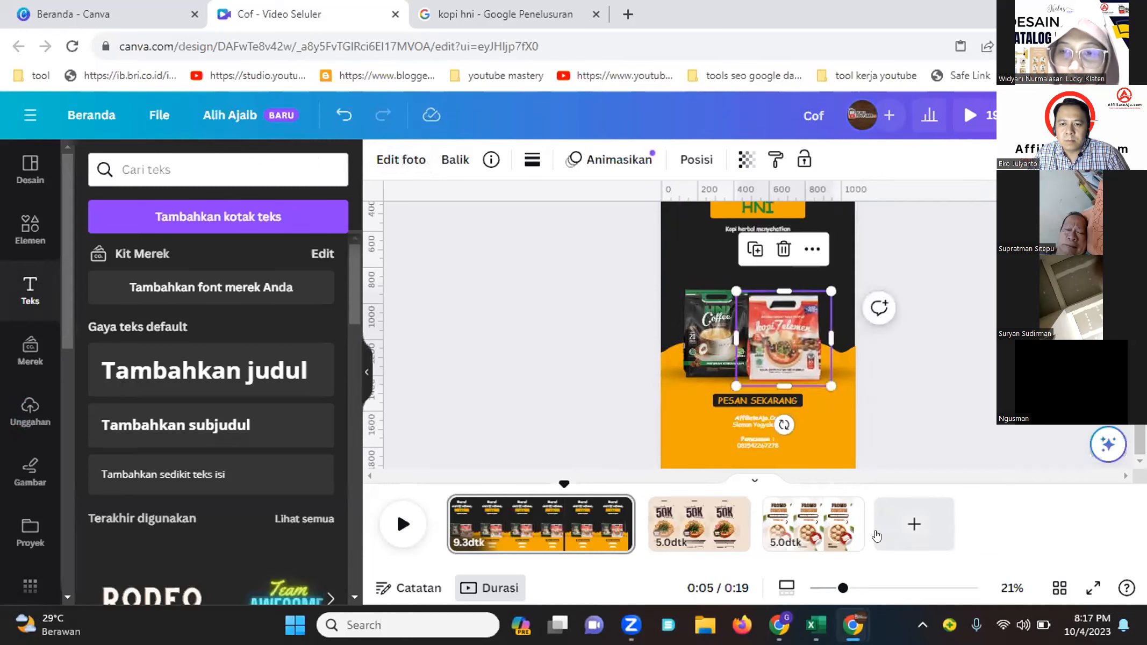
{"action": "left_click_drag", "start_coordinate": [843, 587], "coordinate": [867, 587]}
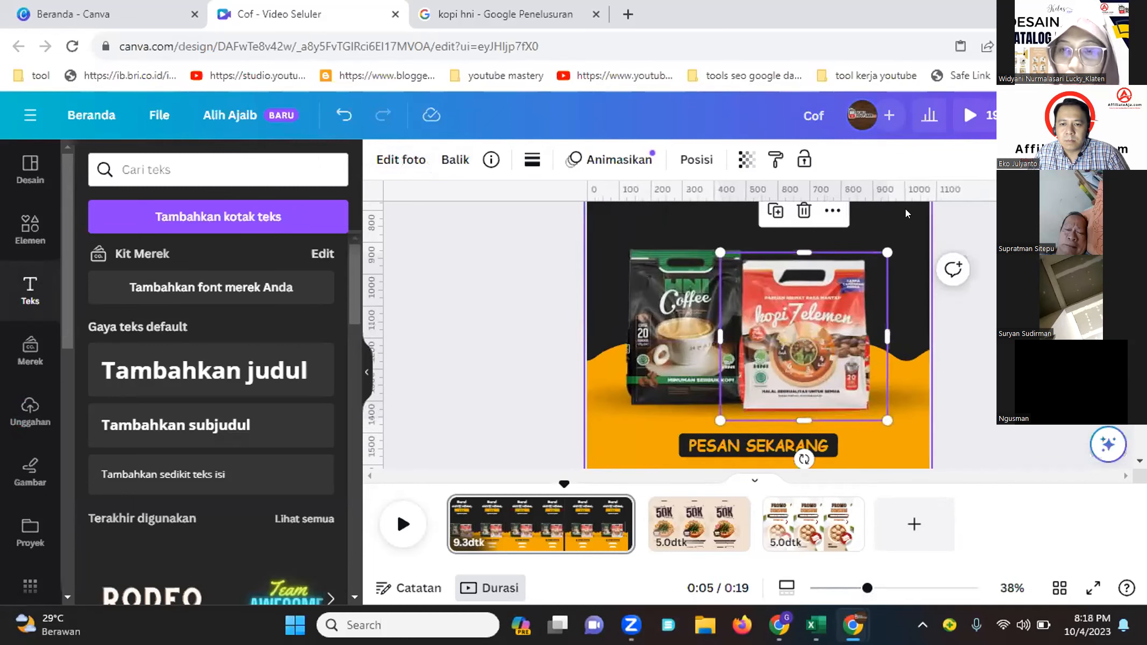
{"action": "mouse_move", "coordinate": [890, 251]}
{"action": "left_mouse_down"}
{"action": "mouse_move", "coordinate": [897, 224]}
{"action": "mouse_move", "coordinate": [879, 248]}
{"action": "left_mouse_up"}
{"action": "left_click", "coordinate": [957, 329]}
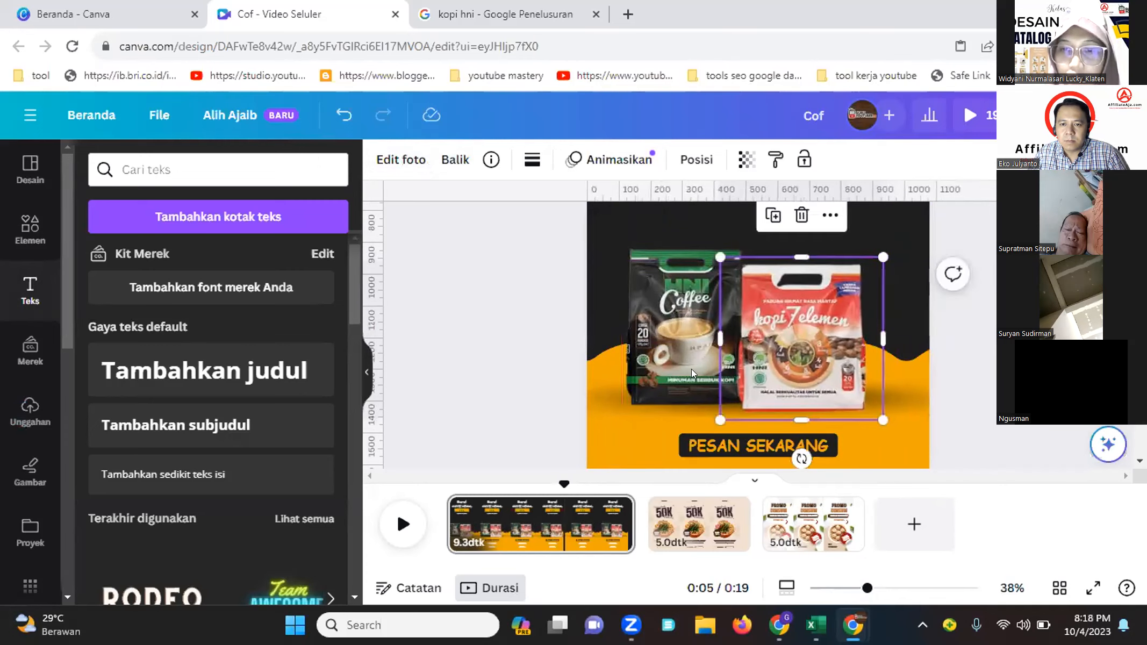
{"action": "left_click", "coordinate": [660, 372]}
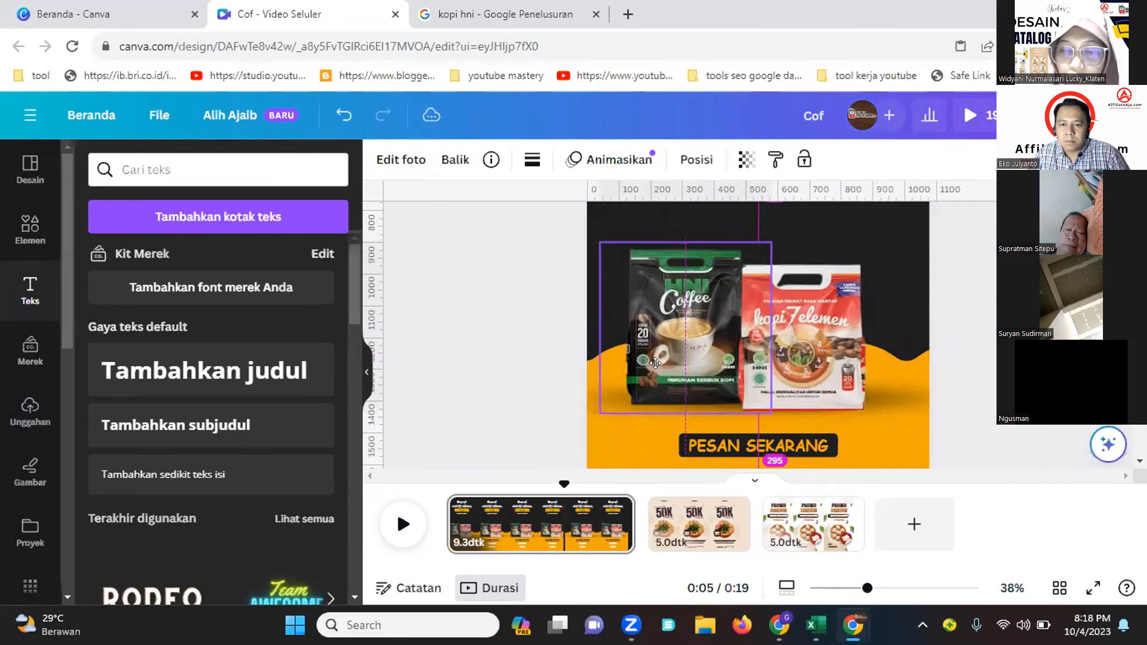
{"action": "left_click", "coordinate": [799, 360]}
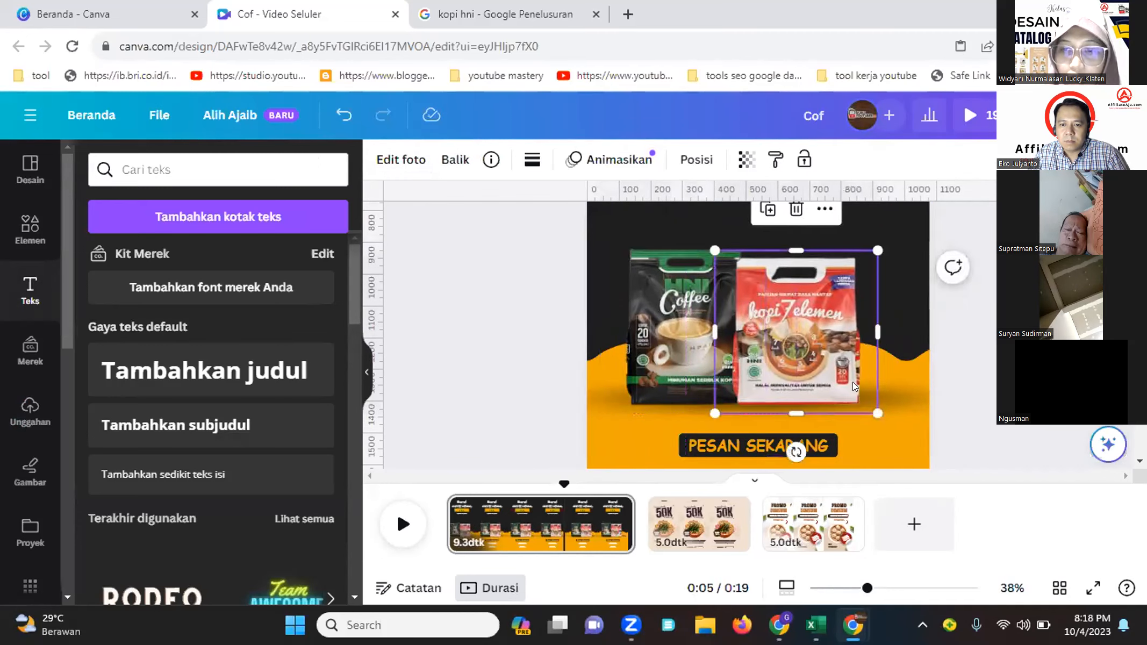
{"action": "left_click", "coordinate": [890, 403]}
{"action": "left_click", "coordinate": [954, 339]}
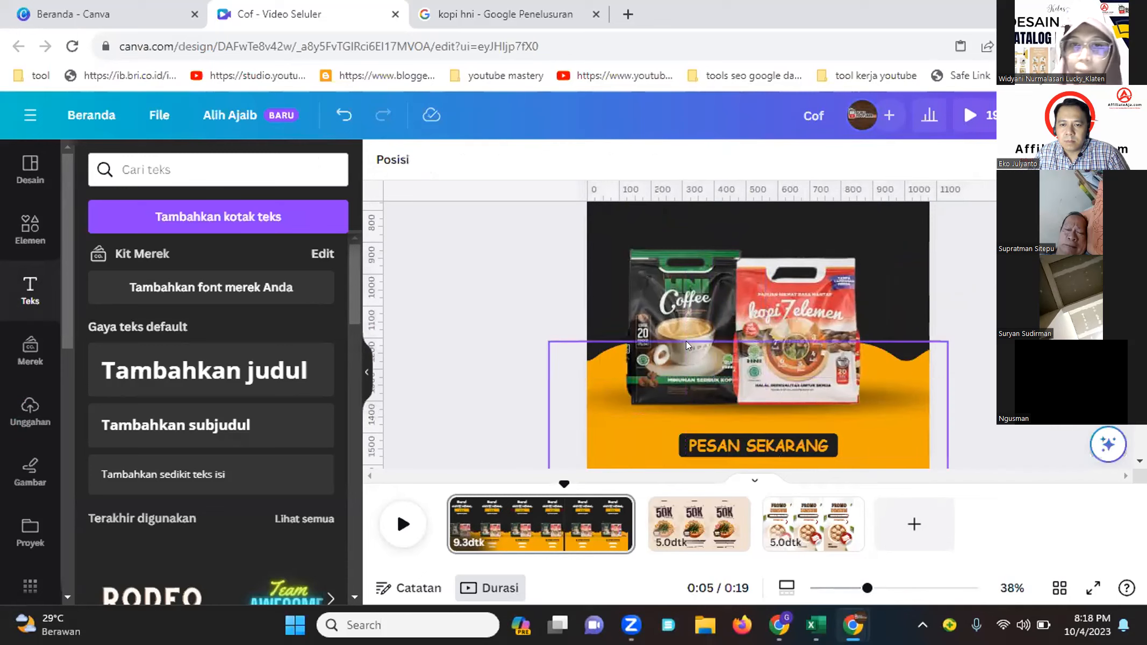
Apply the Timbul photo animation to the HNI Coffee pack and to the Kopi 7 Elemen image
{"action": "left_click", "coordinate": [671, 367]}
{"action": "left_click", "coordinate": [613, 160]}
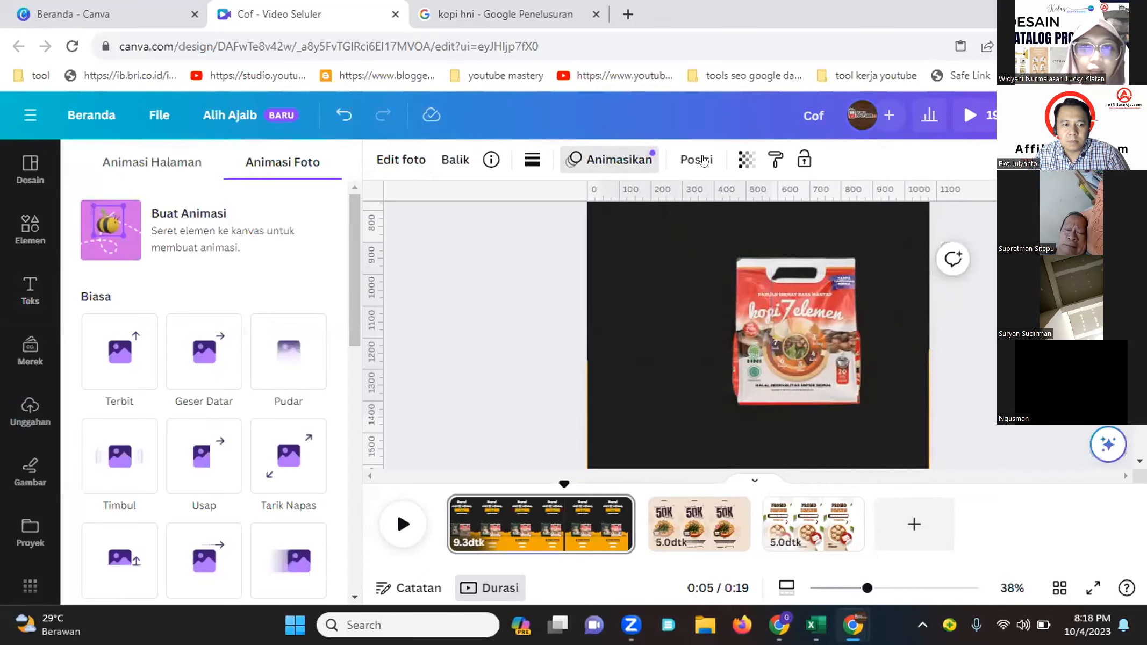
{"action": "scroll", "coordinate": [233, 371], "scroll_direction": "down", "scroll_amount": 1}
{"action": "scroll", "coordinate": [162, 349], "scroll_direction": "down", "scroll_amount": 3}
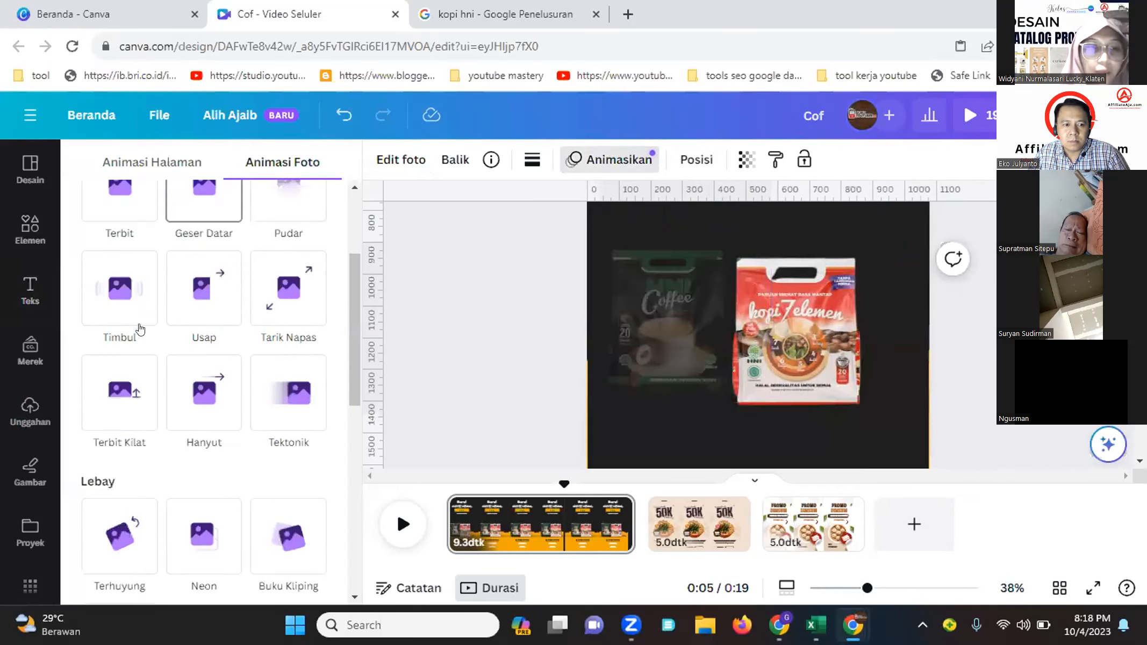
{"action": "left_click", "coordinate": [132, 325]}
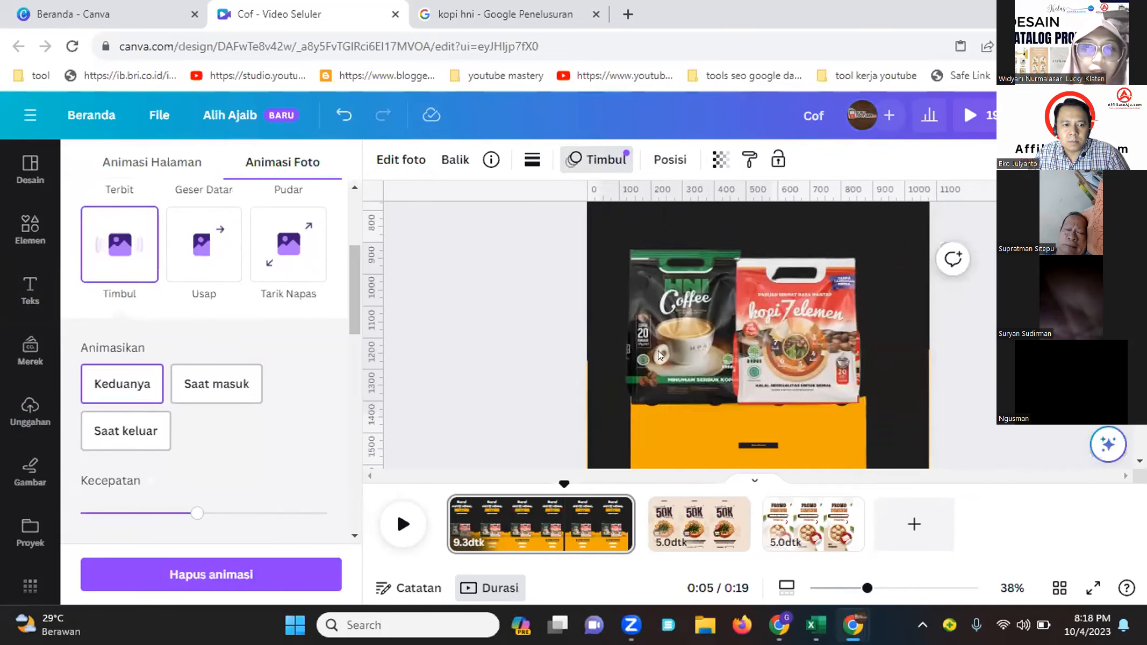
{"action": "left_click", "coordinate": [774, 330]}
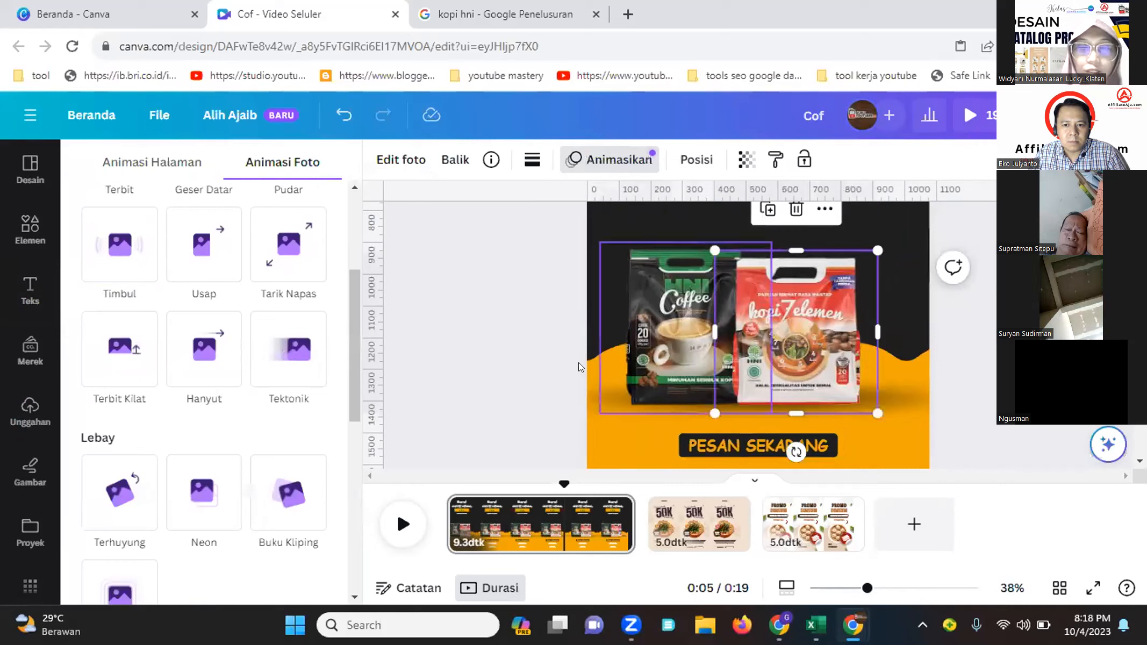
{"action": "left_click", "coordinate": [128, 268]}
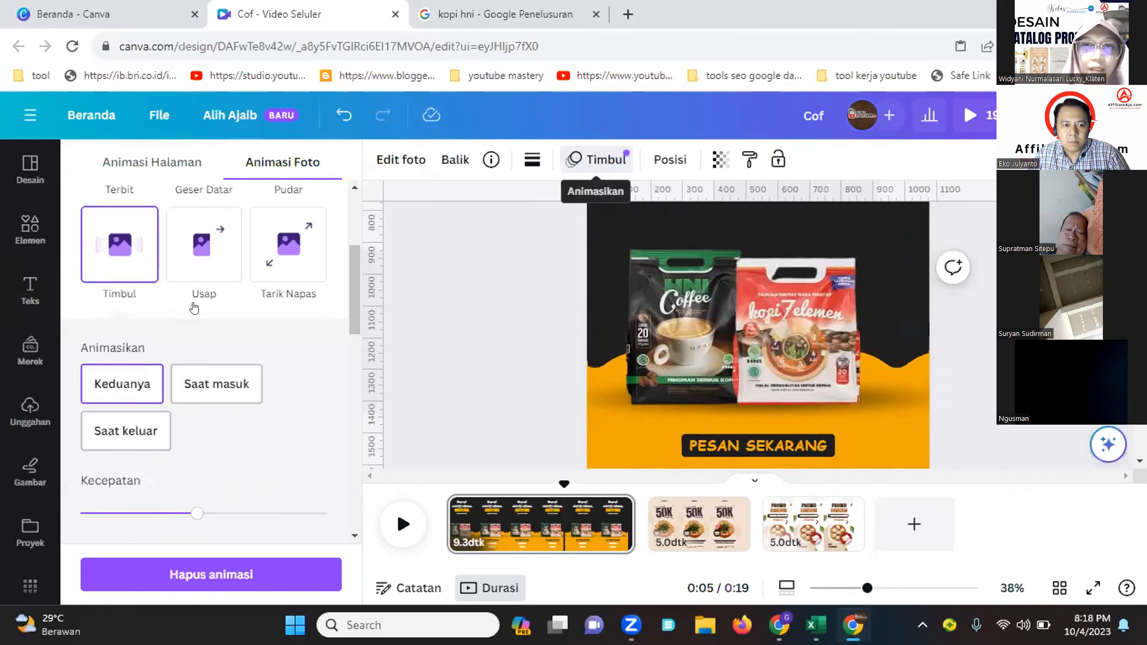
Preview the first page's animation in full-screen presentation and close it
{"action": "scroll", "coordinate": [177, 316], "scroll_direction": "up", "scroll_amount": 4}
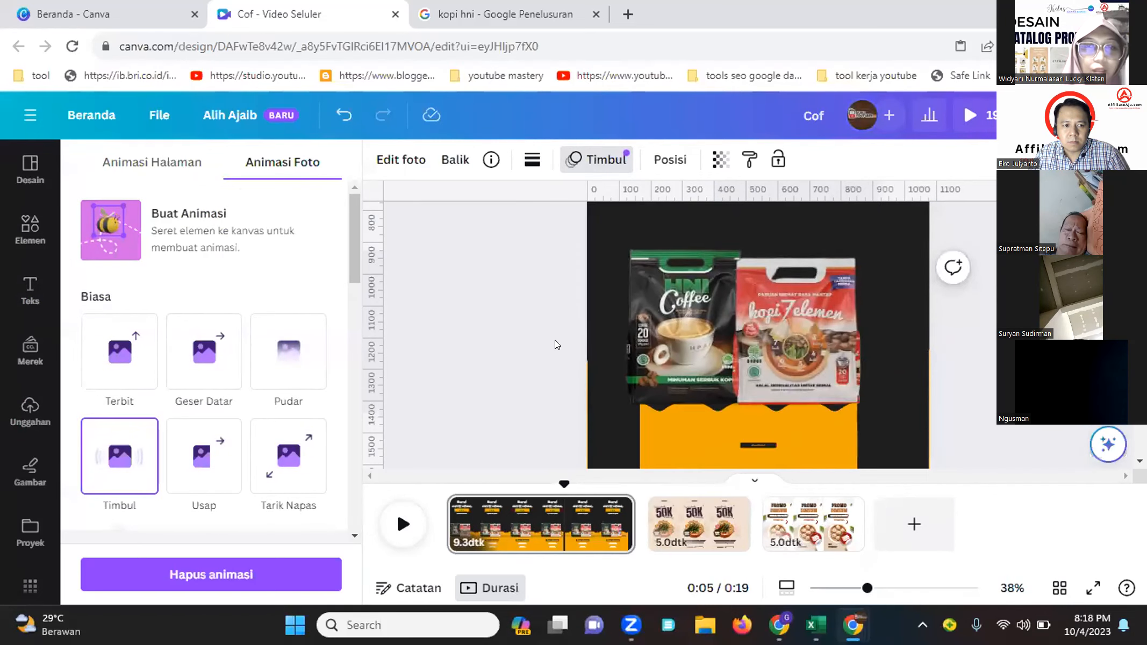
{"action": "scroll", "coordinate": [460, 381], "scroll_direction": "down", "scroll_amount": 3}
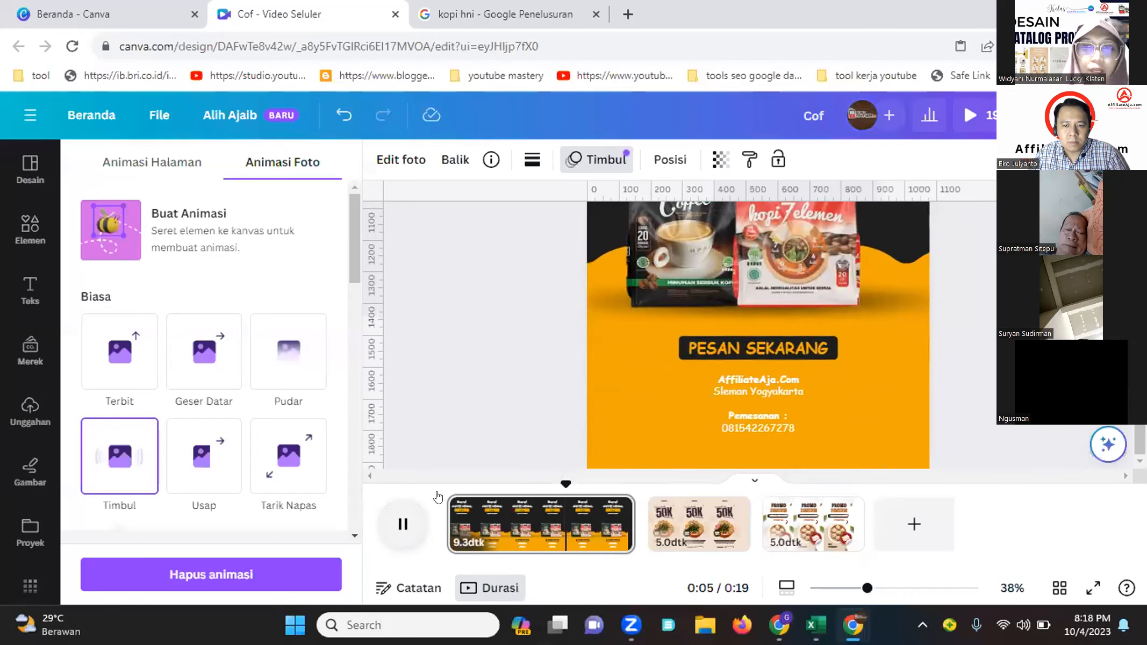
{"action": "left_click_drag", "start_coordinate": [591, 485], "coordinate": [438, 500]}
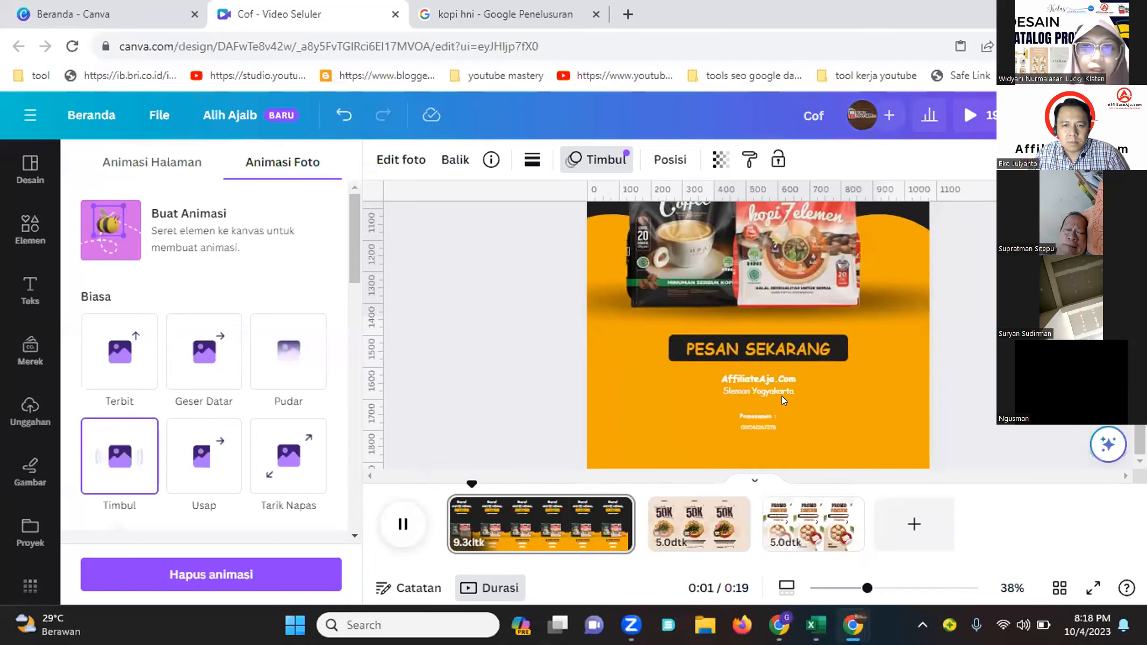
{"action": "mouse_move", "coordinate": [867, 588]}
{"action": "left_mouse_down"}
{"action": "mouse_move", "coordinate": [877, 587]}
{"action": "mouse_move", "coordinate": [849, 587]}
{"action": "left_mouse_up"}
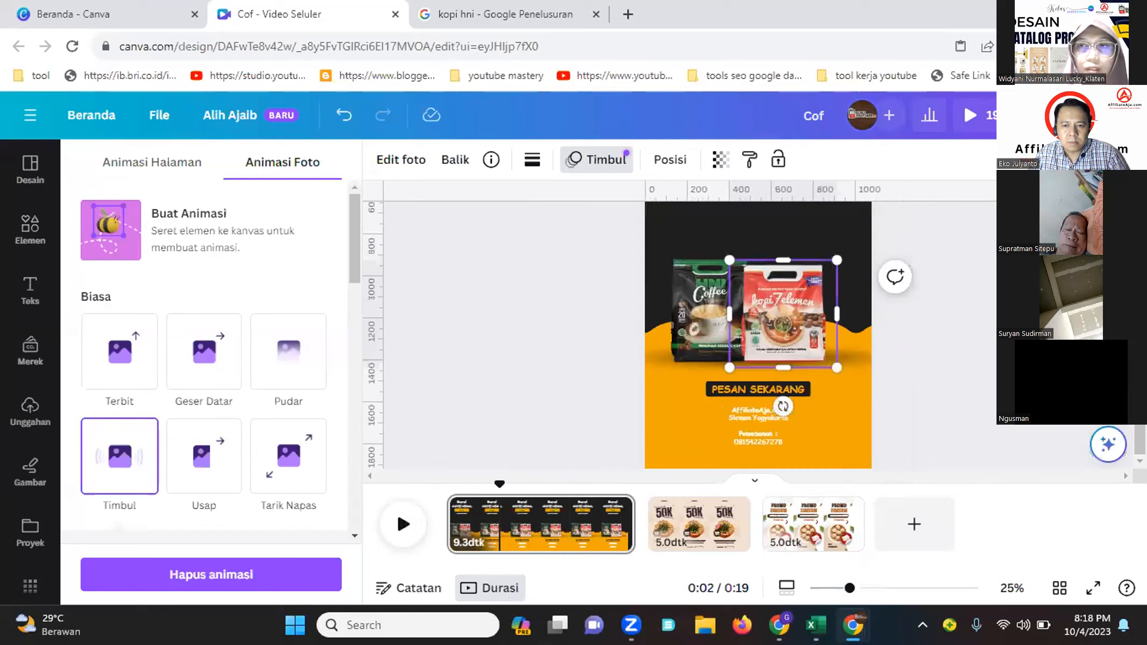
{"action": "left_click", "coordinate": [971, 116]}
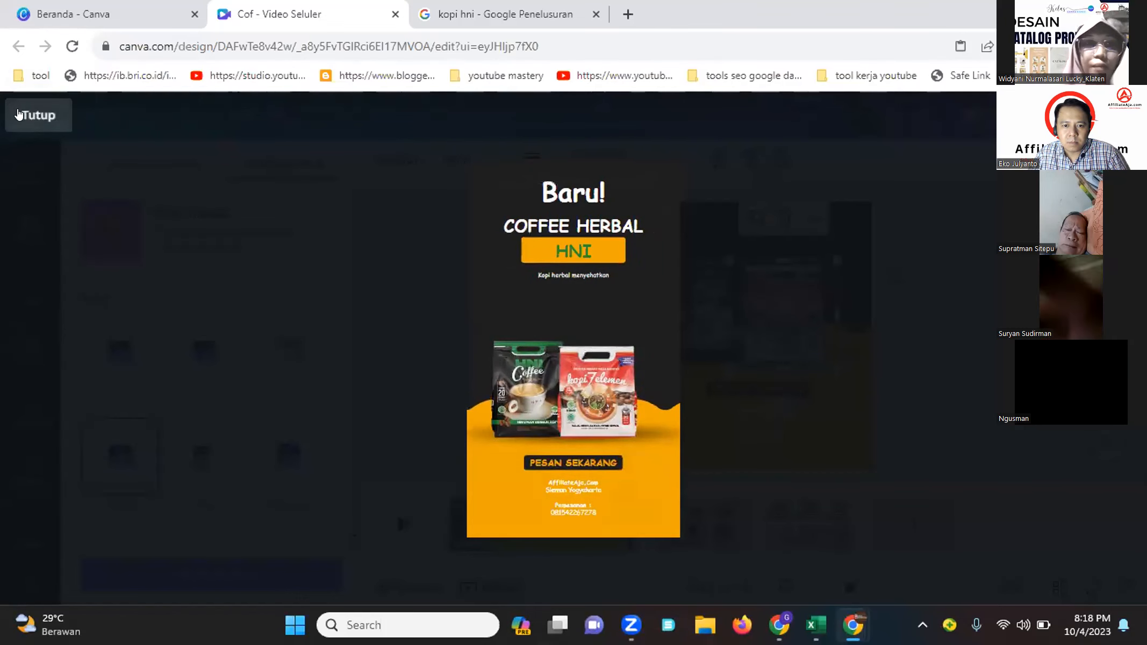
{"action": "left_click", "coordinate": [36, 115]}
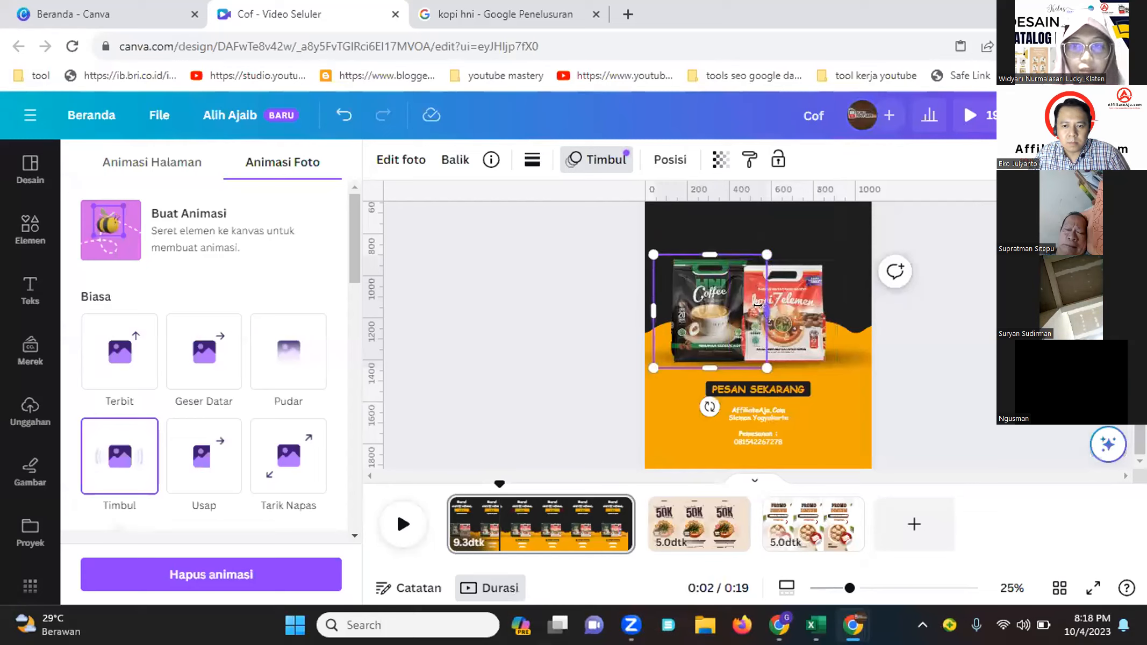
Enlarge the Kopi 7 Elemen image and move it to overlap the right side of the coffee pack
{"action": "left_click", "coordinate": [811, 316], "text": "shift"}
{"action": "left_click_drag", "start_coordinate": [837, 255], "coordinate": [864, 237]}
{"action": "left_click_drag", "start_coordinate": [782, 275], "coordinate": [774, 268]}
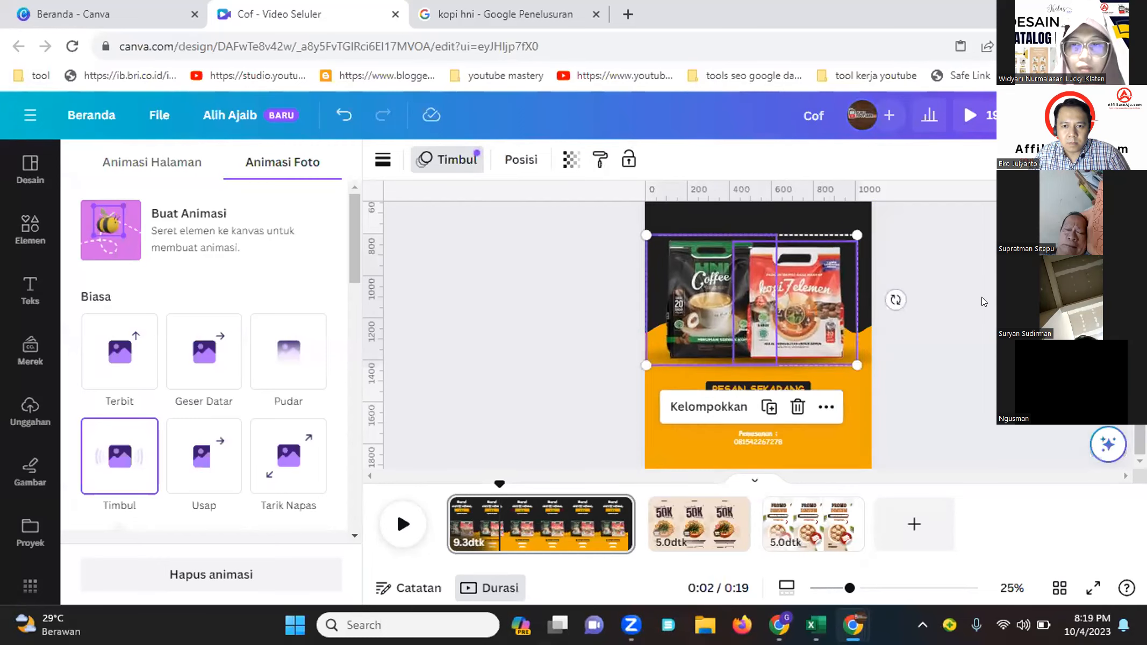
{"action": "left_click", "coordinate": [982, 297]}
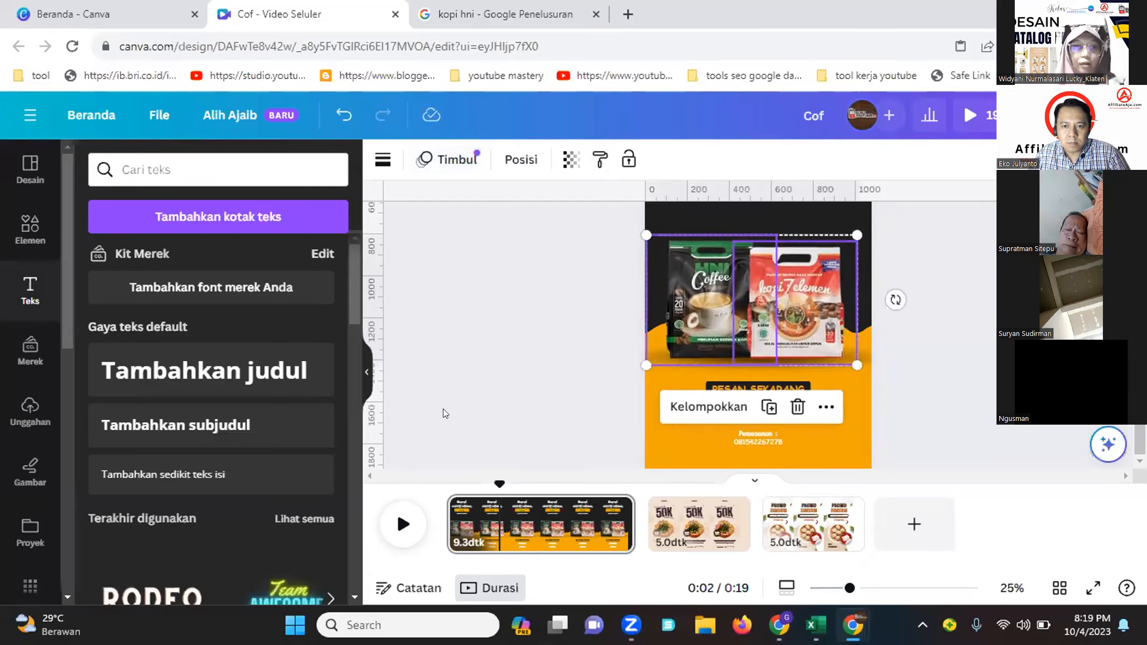
{"action": "left_click", "coordinate": [505, 407]}
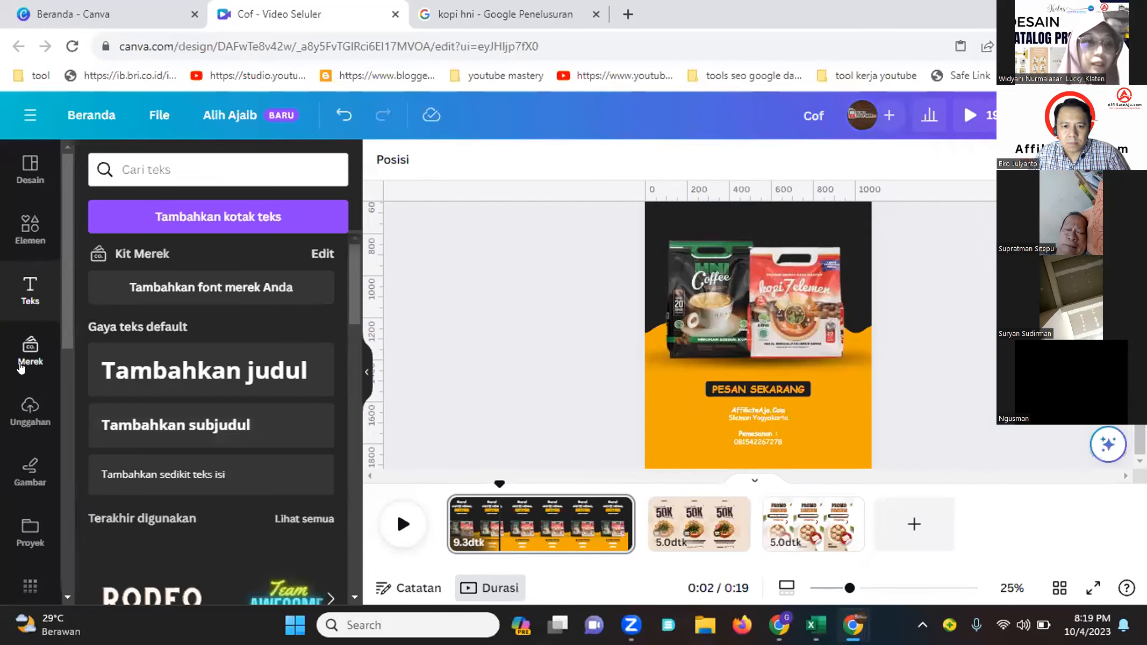
Search the elements library for audio and browse the Audio category for Advertising tracks
{"action": "left_click", "coordinate": [26, 239]}
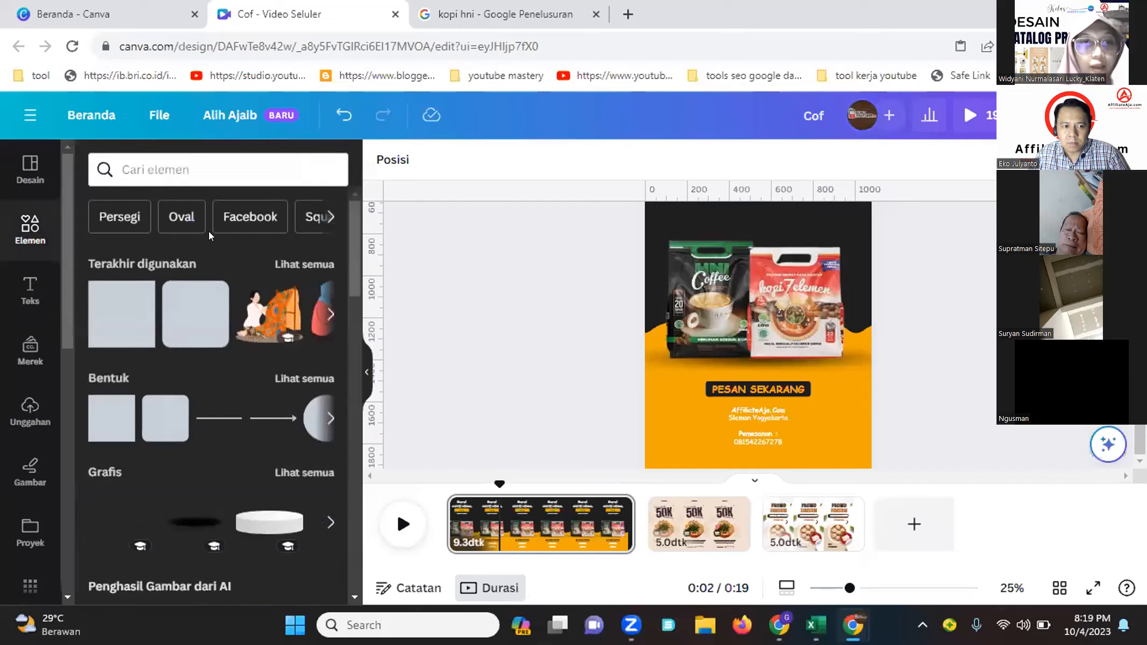
{"action": "left_click", "coordinate": [262, 161]}
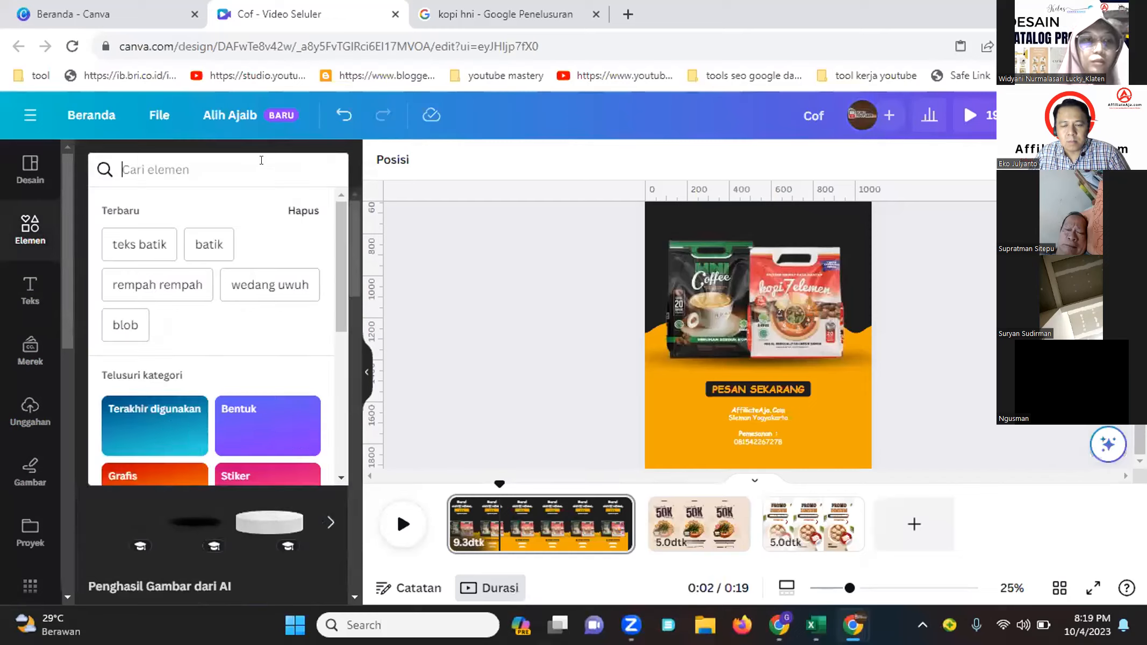
{"action": "type", "text": "audio"}
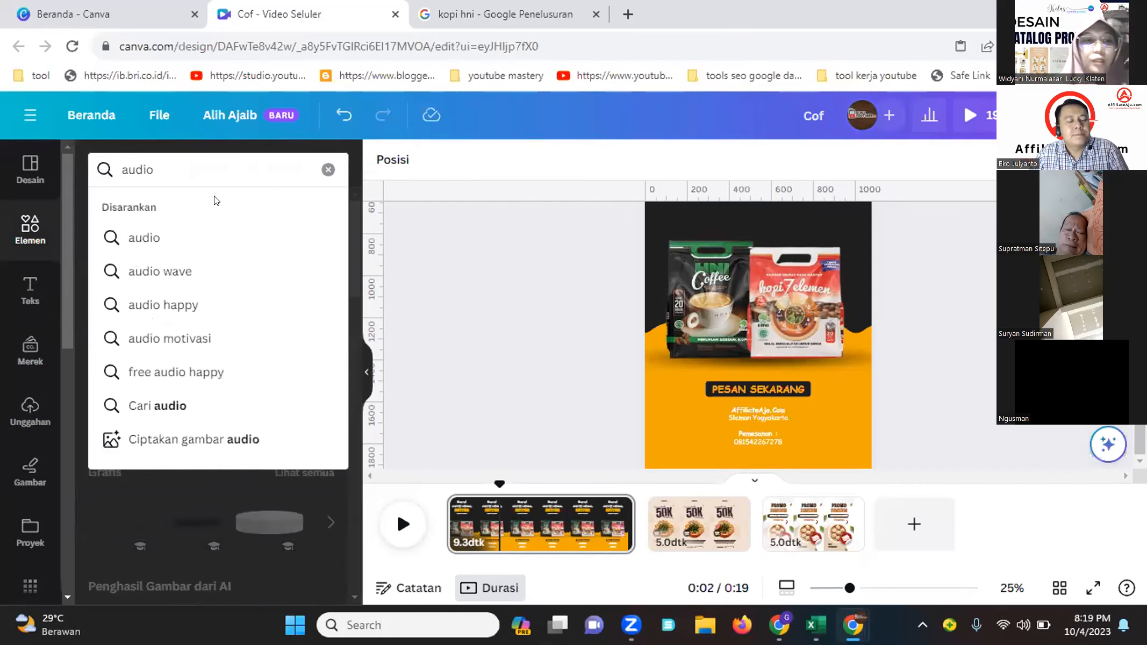
{"action": "left_click", "coordinate": [151, 240]}
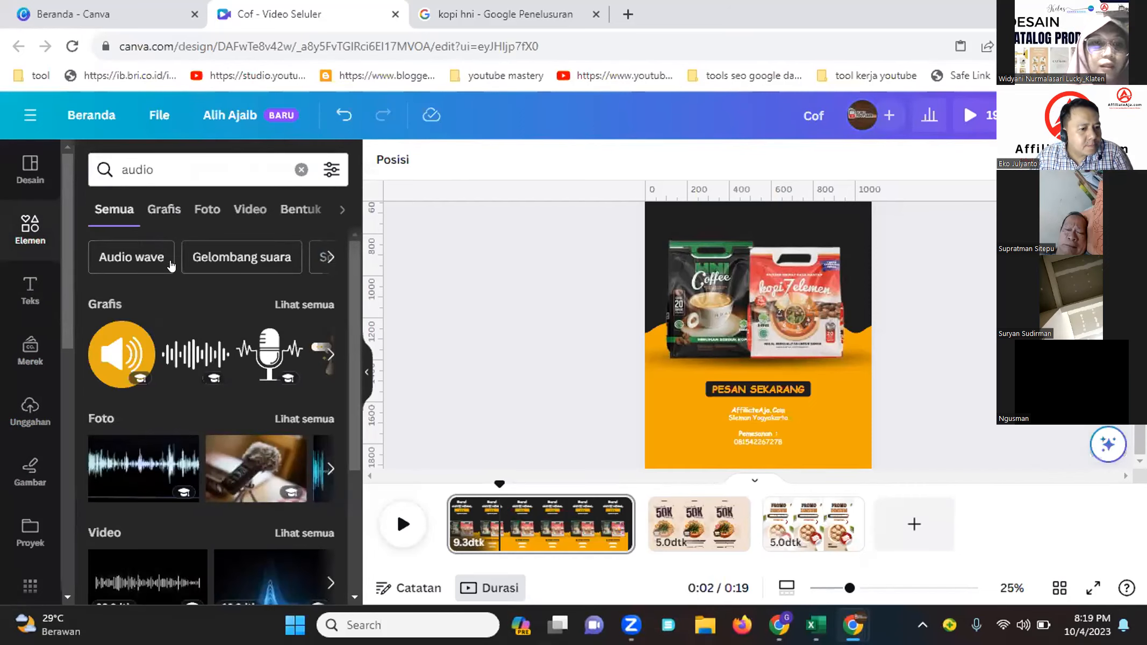
{"action": "left_click", "coordinate": [342, 209]}
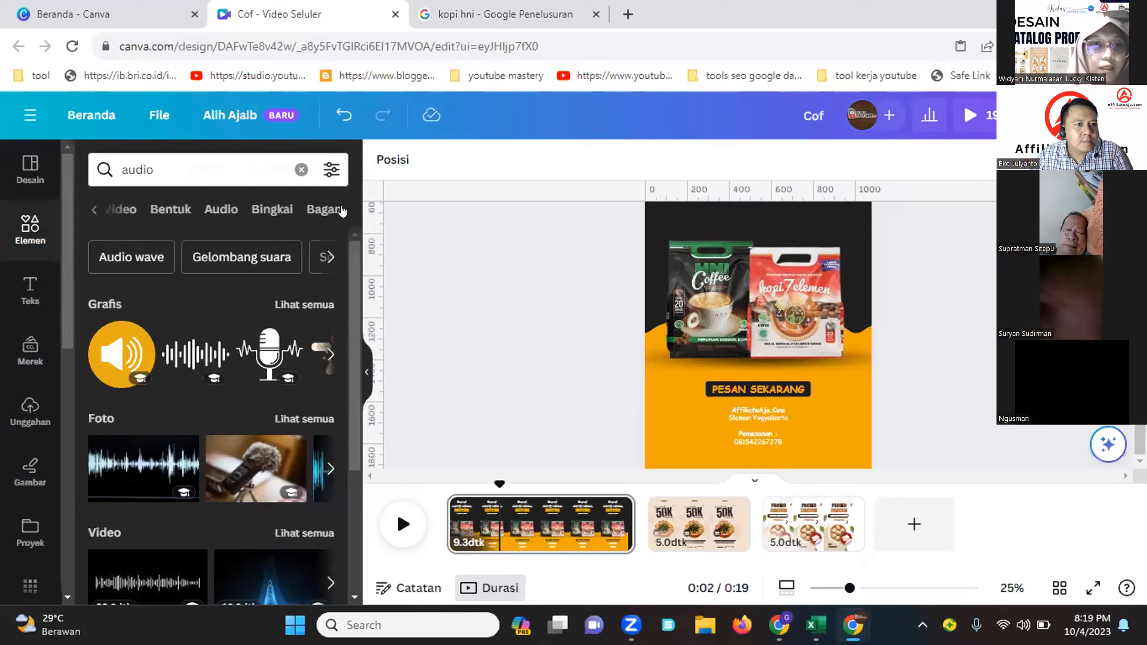
{"action": "left_click", "coordinate": [223, 209]}
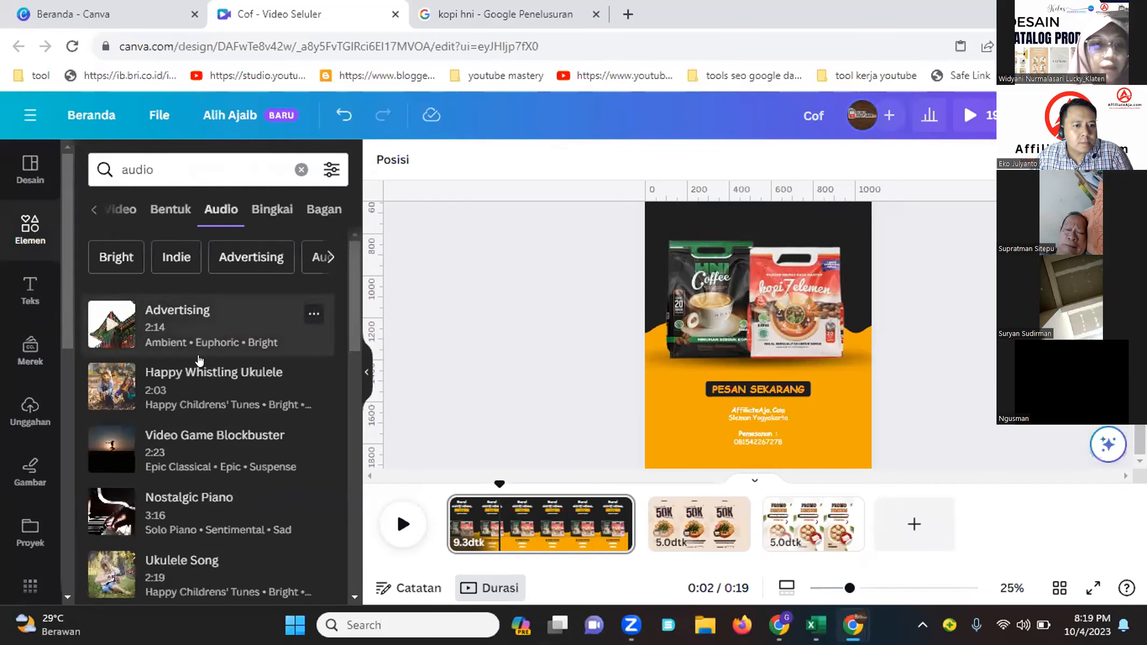
{"action": "left_click", "coordinate": [105, 261]}
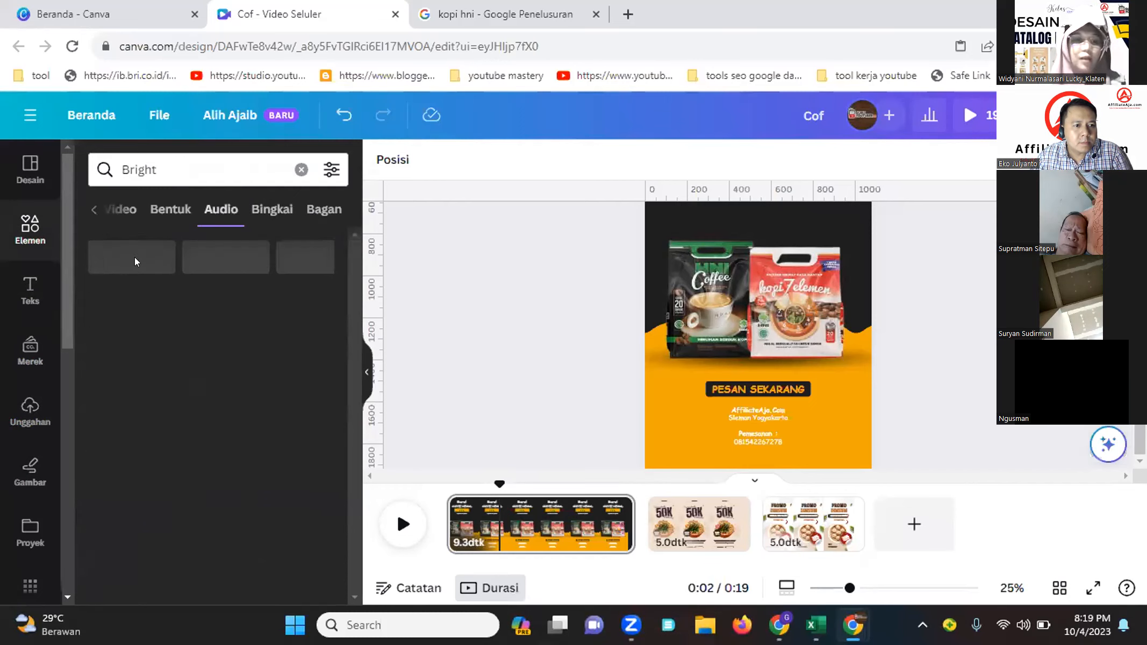
{"action": "left_click", "coordinate": [129, 260]}
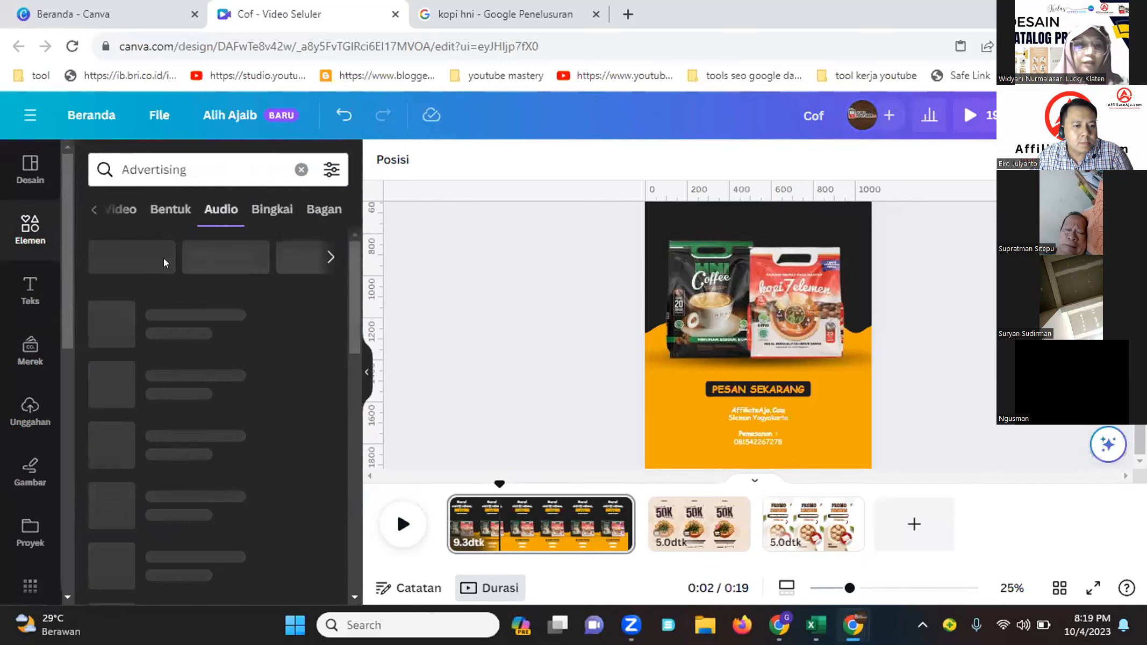
Preview several Advertising audio tracks from the results list
{"action": "left_click", "coordinate": [101, 319]}
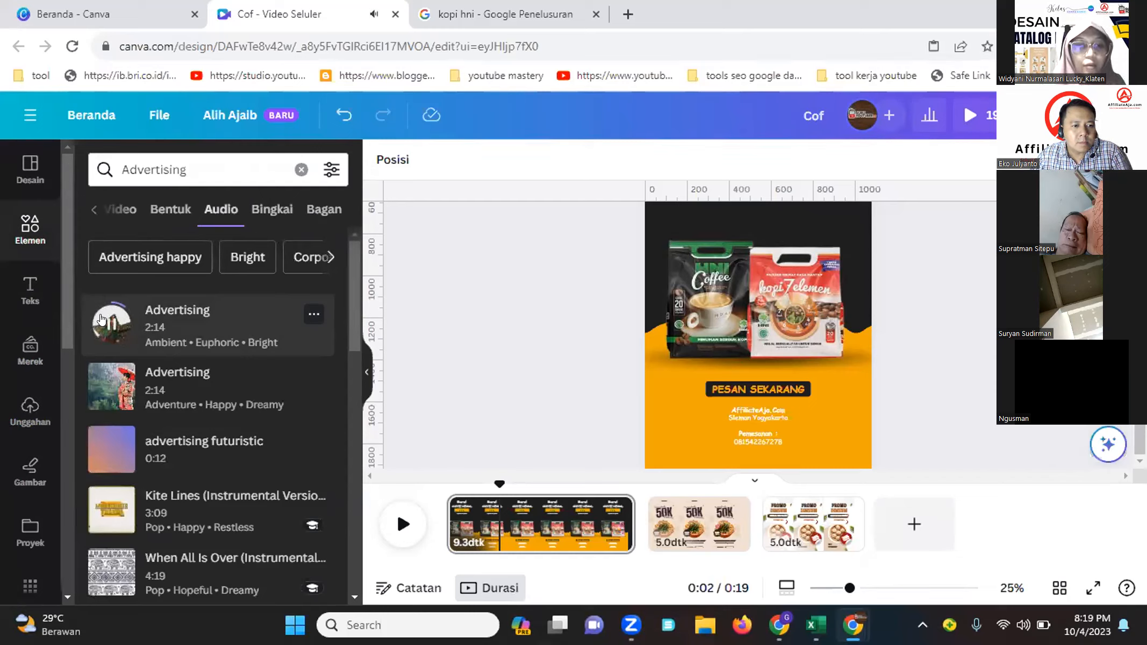
{"action": "left_click", "coordinate": [105, 384]}
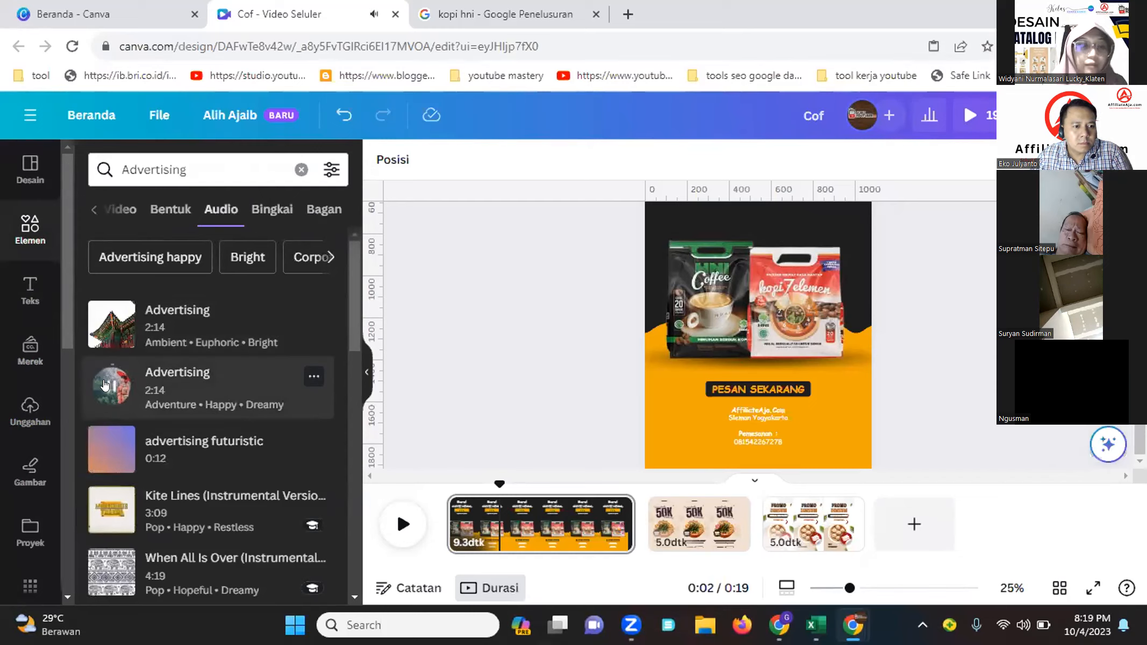
{"action": "left_click", "coordinate": [114, 451]}
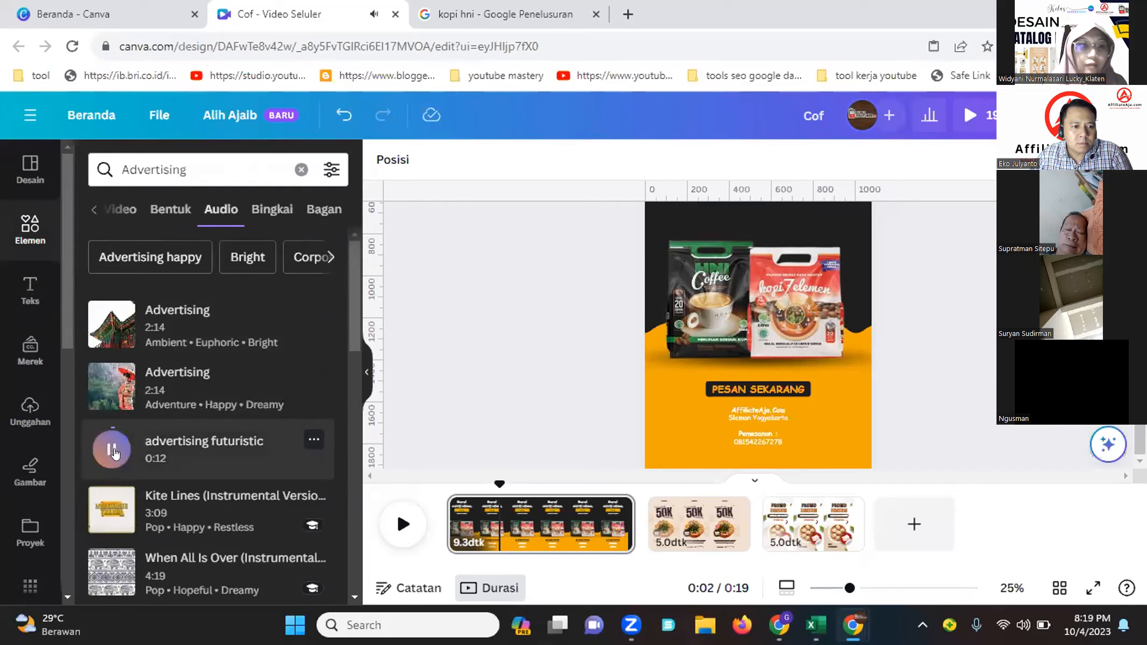
{"action": "scroll", "coordinate": [110, 430], "scroll_direction": "down", "scroll_amount": 3}
{"action": "left_click", "coordinate": [104, 402]}
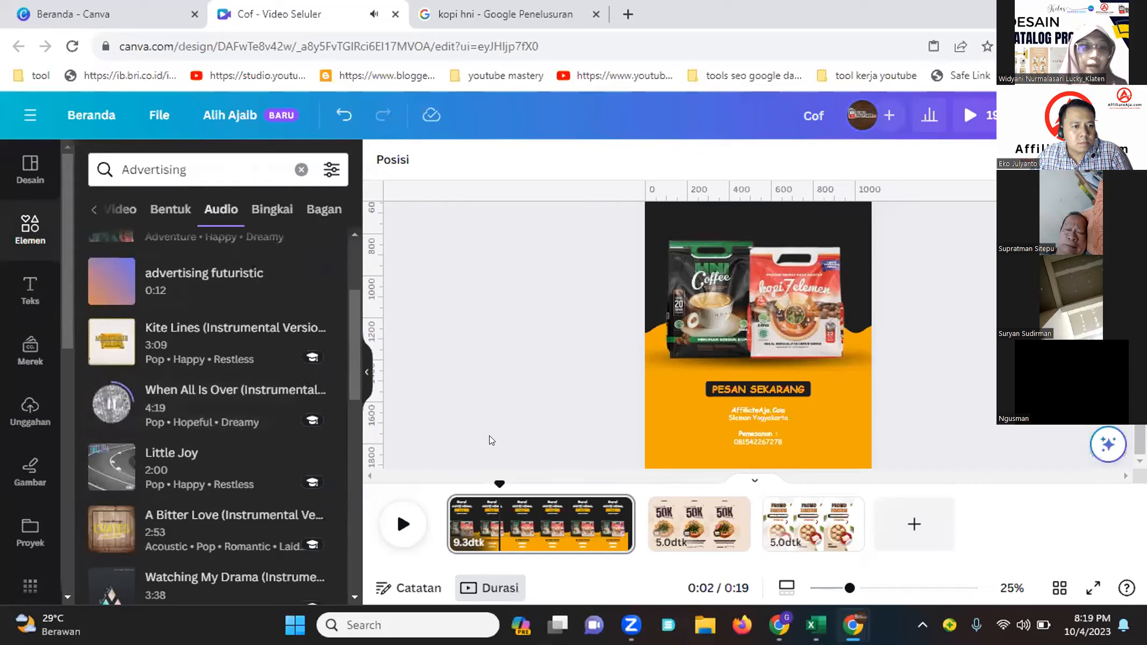
{"action": "left_click", "coordinate": [111, 404]}
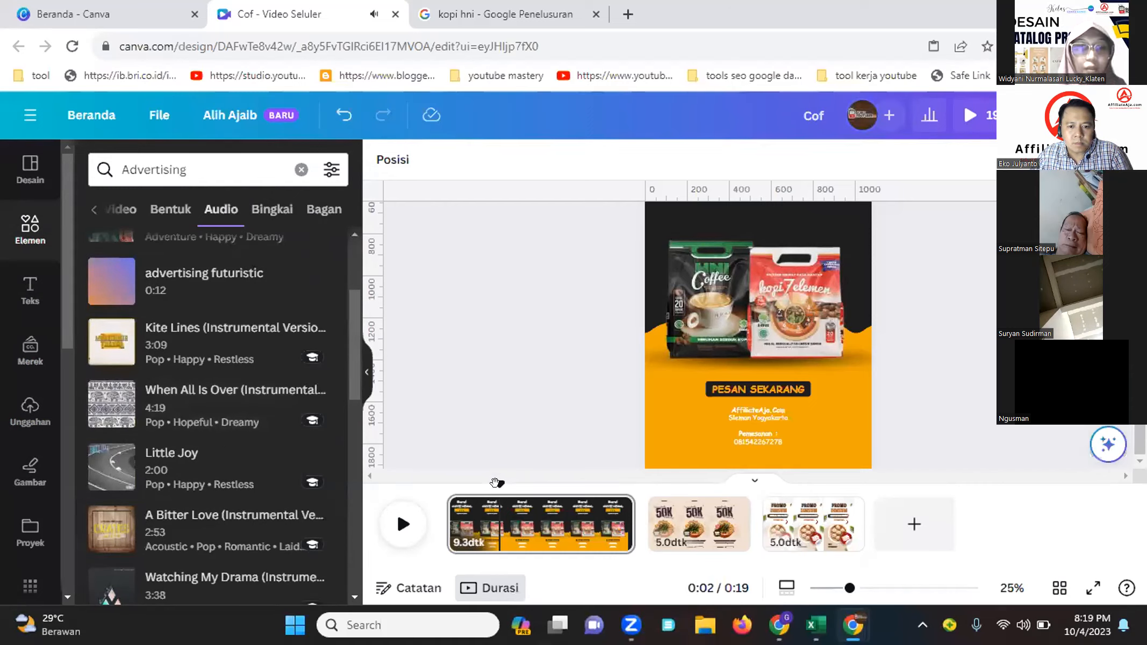
Play back the first page from the start to preview it
{"action": "left_click_drag", "start_coordinate": [494, 484], "coordinate": [412, 484]}
{"action": "key", "text": "space"}
{"action": "key", "text": "space"}
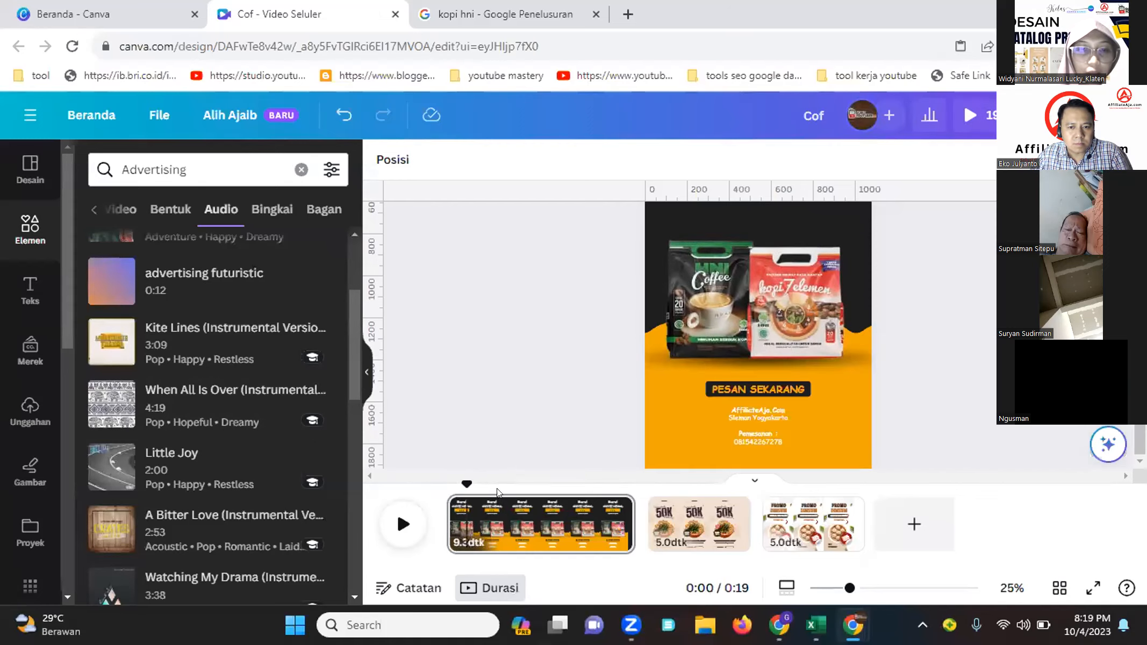
{"action": "mouse_move", "coordinate": [544, 512]}
{"action": "left_mouse_down"}
{"action": "mouse_move", "coordinate": [486, 518]}
{"action": "mouse_move", "coordinate": [527, 519]}
{"action": "left_mouse_up"}
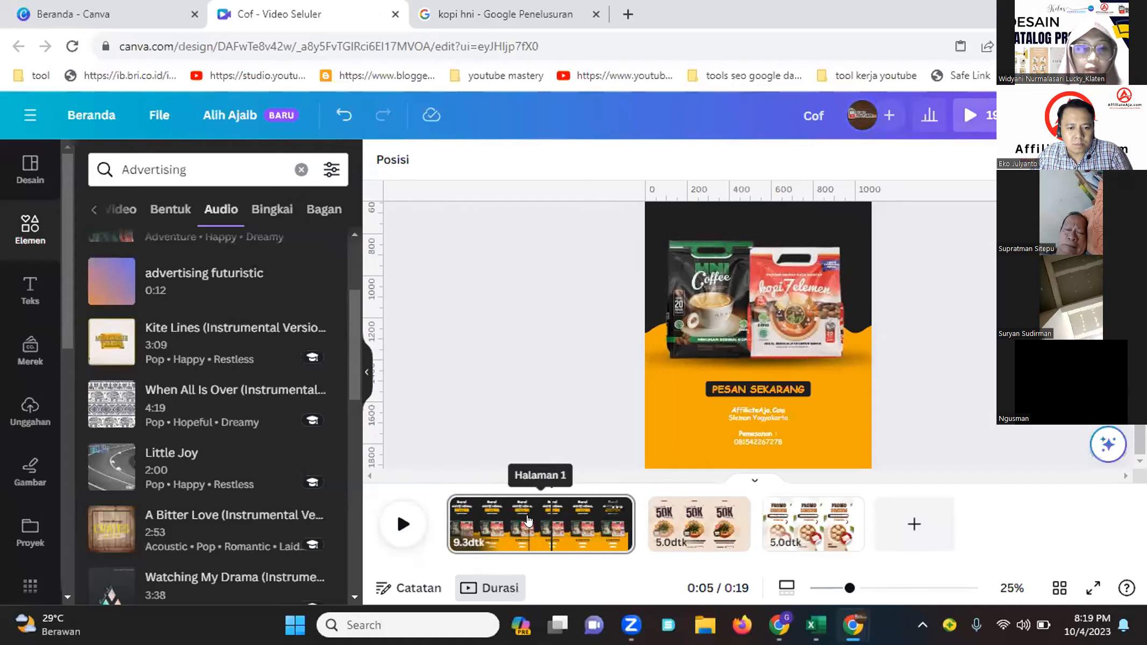
Add the 'When All Is Over (Instrumental…)' track from the Advertising results as the video's background audio
{"action": "left_click_drag", "start_coordinate": [545, 529], "coordinate": [473, 524]}
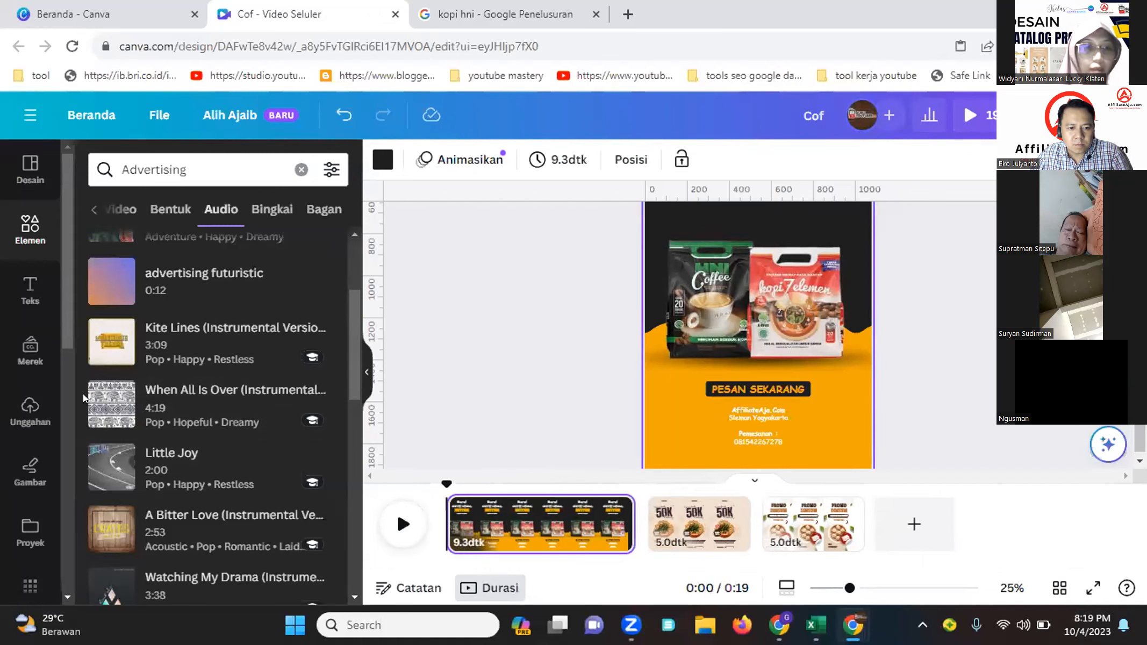
{"action": "left_click", "coordinate": [127, 411]}
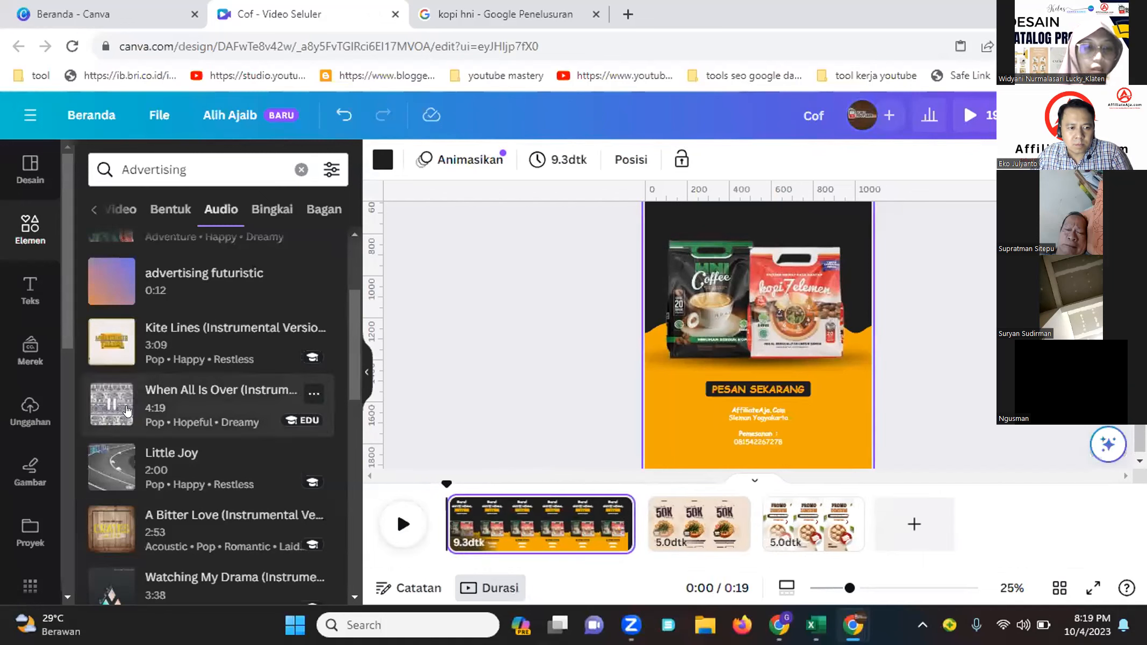
{"action": "left_click", "coordinate": [182, 400]}
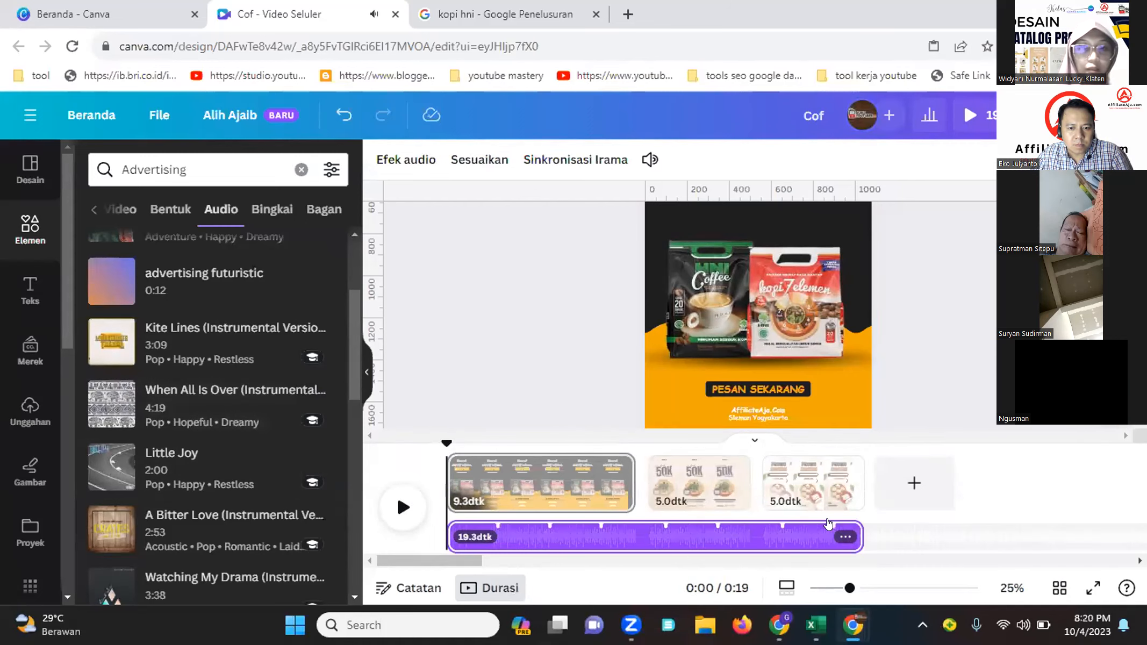
Delete the second and third pages, leaving only the coffee pack page
{"action": "left_click", "coordinate": [707, 489]}
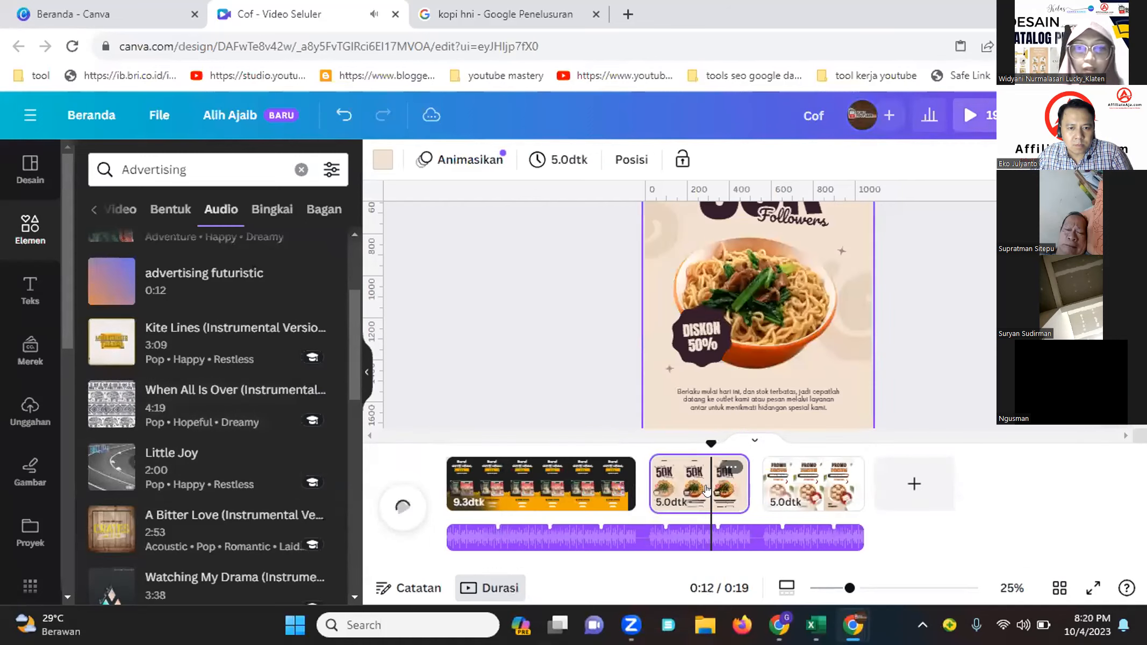
{"action": "key", "text": "Delete"}
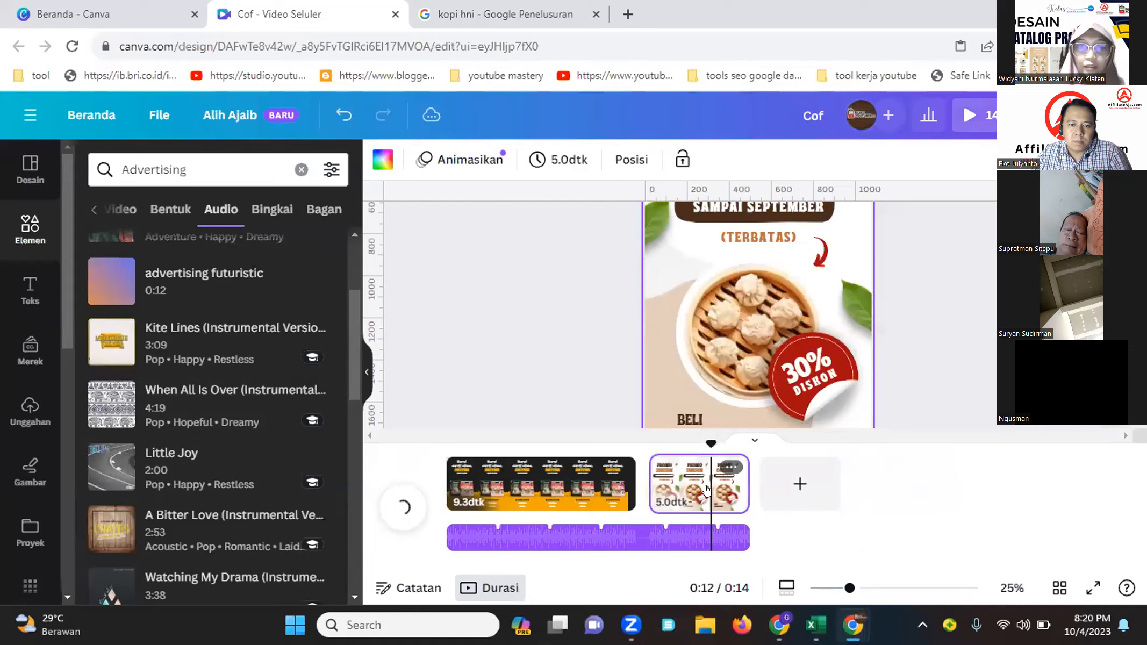
{"action": "key", "text": "Delete"}
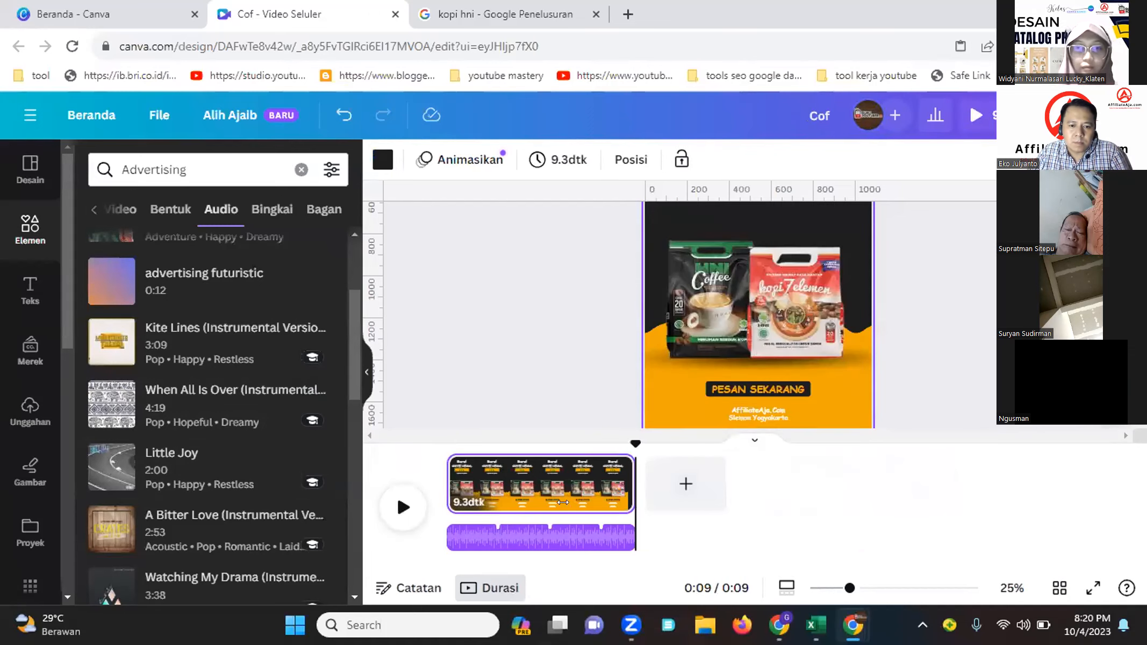
Play back the remaining page with its background audio
{"action": "left_click", "coordinate": [405, 508]}
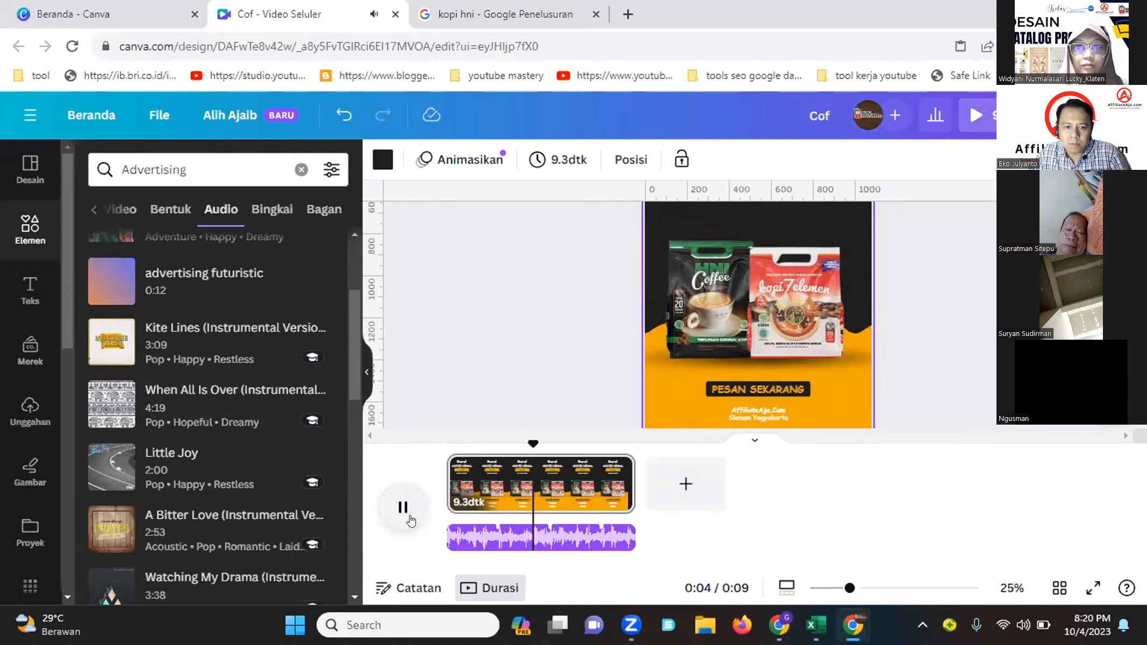
{"action": "left_click", "coordinate": [433, 368]}
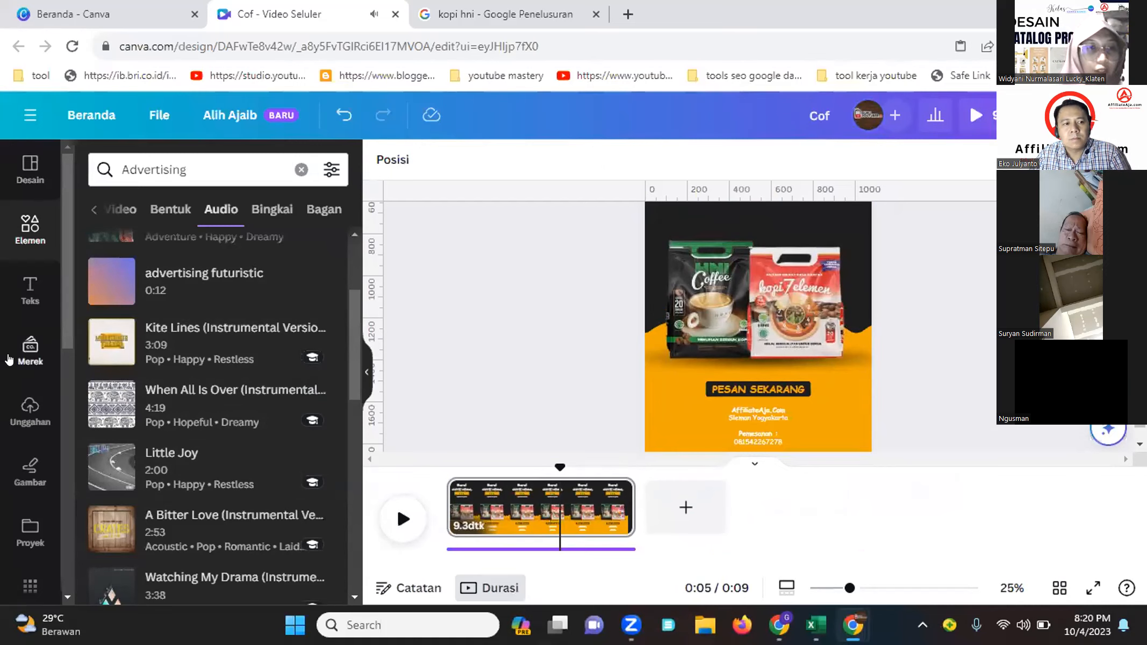
{"action": "left_click", "coordinate": [27, 409]}
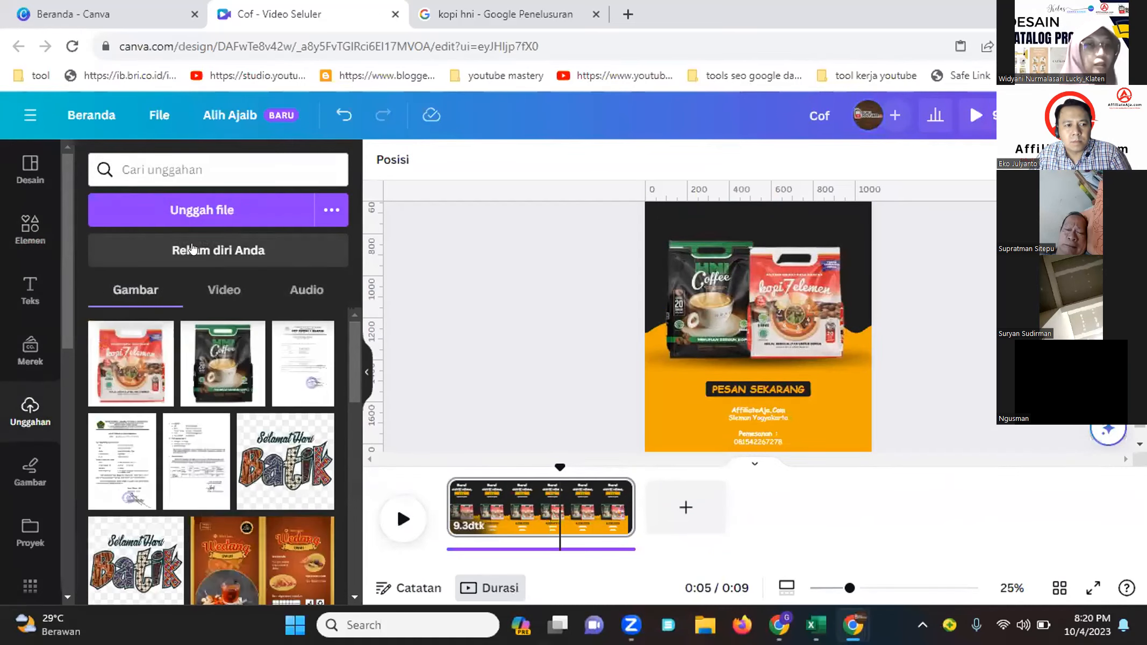
{"action": "left_click", "coordinate": [218, 220]}
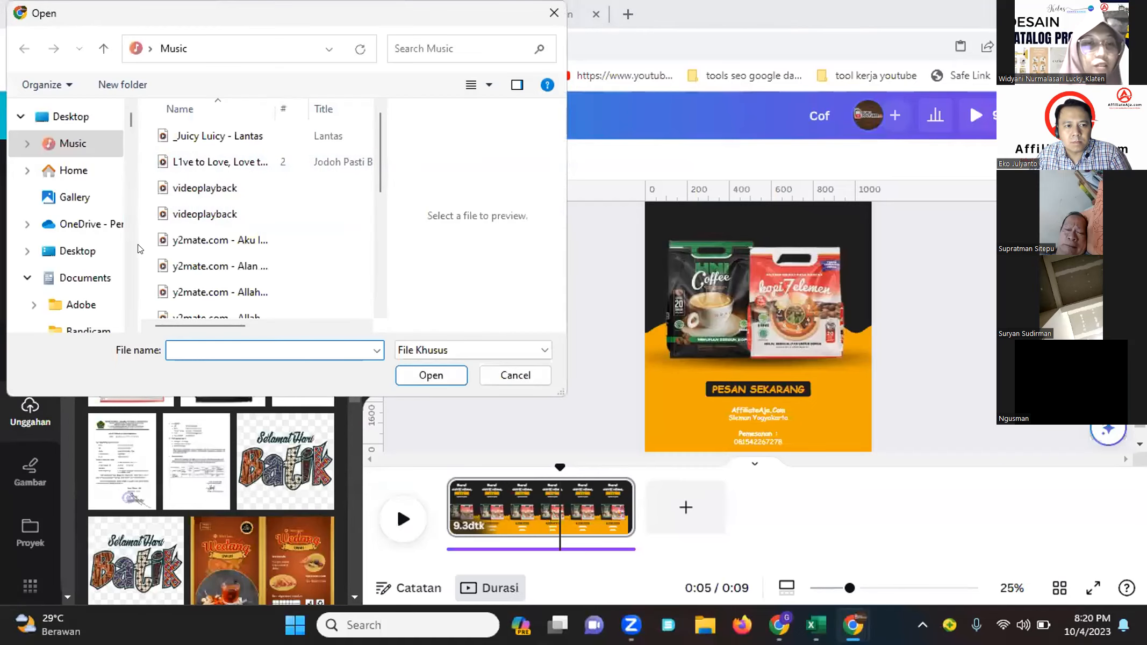
{"action": "left_click", "coordinate": [497, 376]}
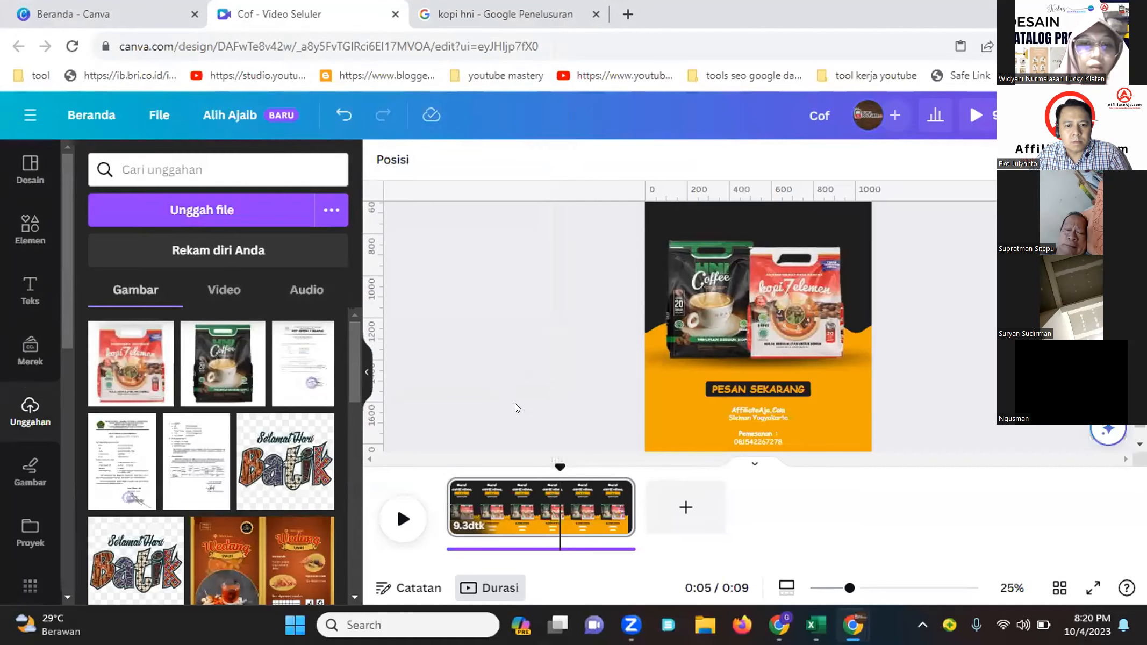
Replay the page from the start to preview it
{"action": "left_click", "coordinate": [403, 519]}
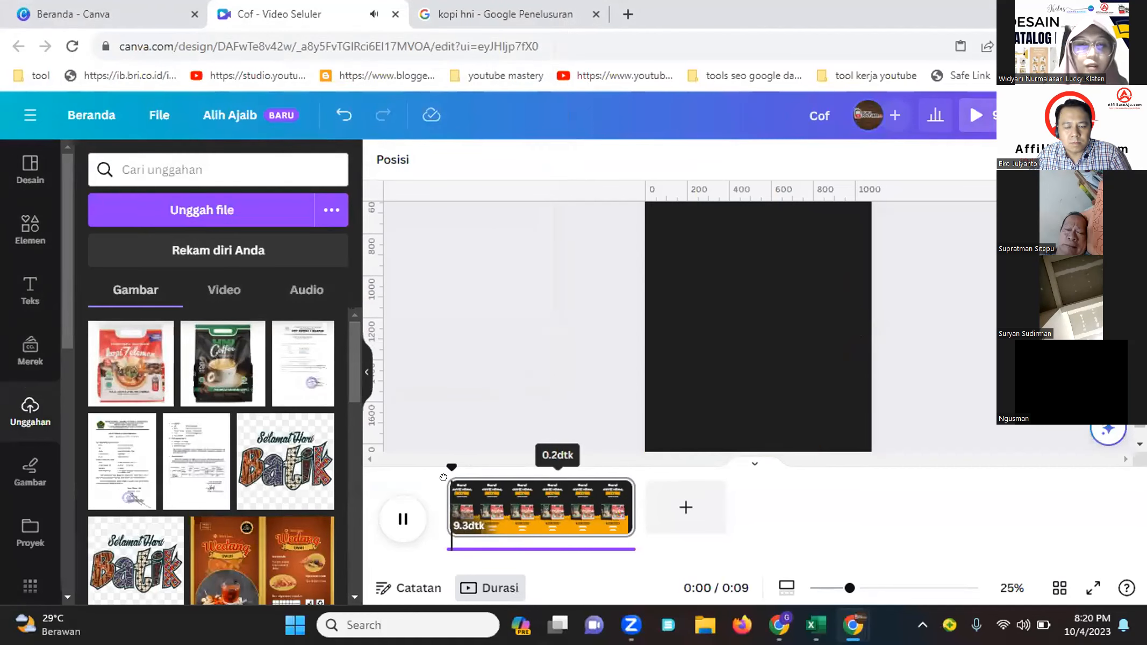
{"action": "left_click", "coordinate": [400, 524]}
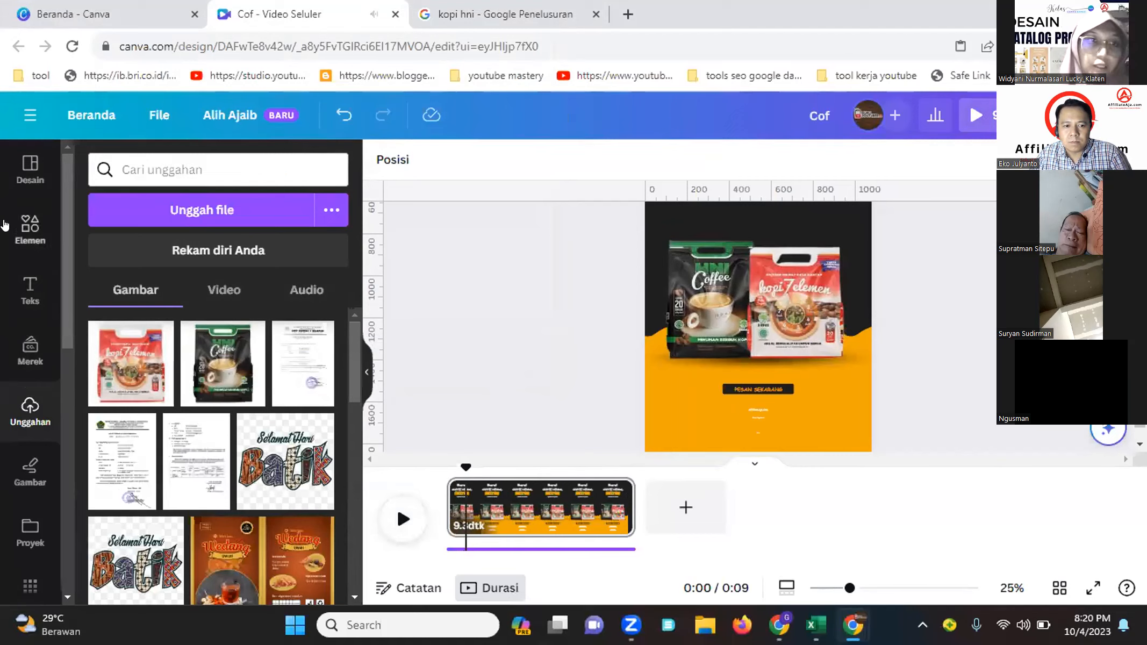
Browse the similar templates listed in the Design panel
{"action": "left_click", "coordinate": [22, 182]}
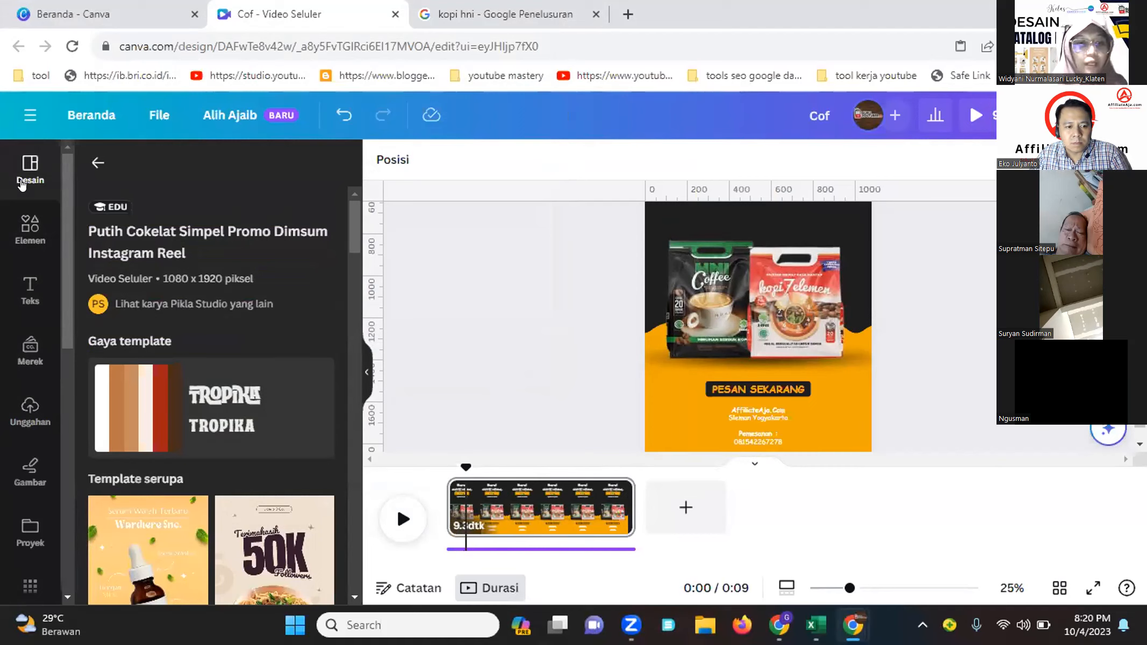
{"action": "scroll", "coordinate": [154, 441], "scroll_direction": "down", "scroll_amount": 3}
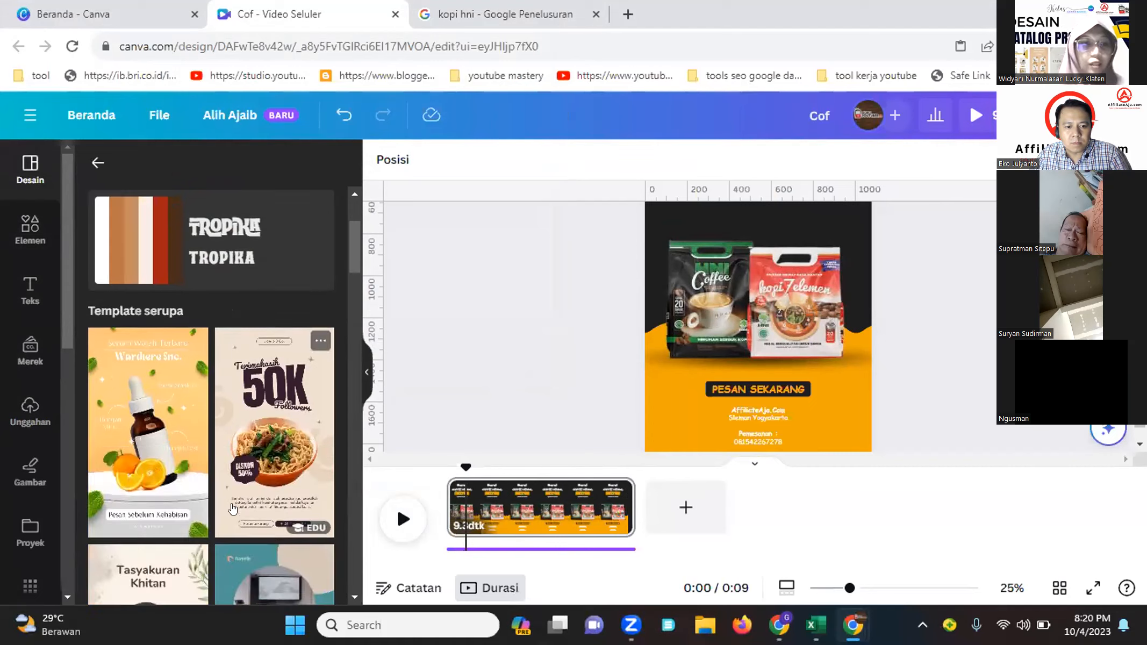
{"action": "scroll", "coordinate": [172, 463], "scroll_direction": "down", "scroll_amount": 3}
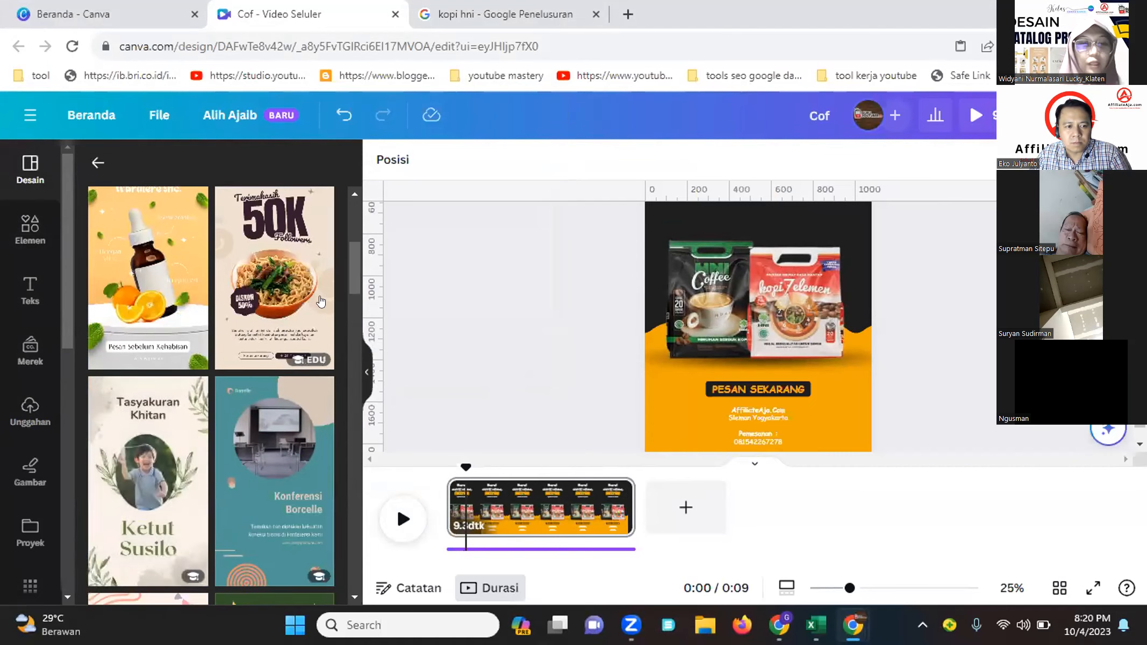
{"action": "scroll", "coordinate": [260, 345], "scroll_direction": "down", "scroll_amount": 6}
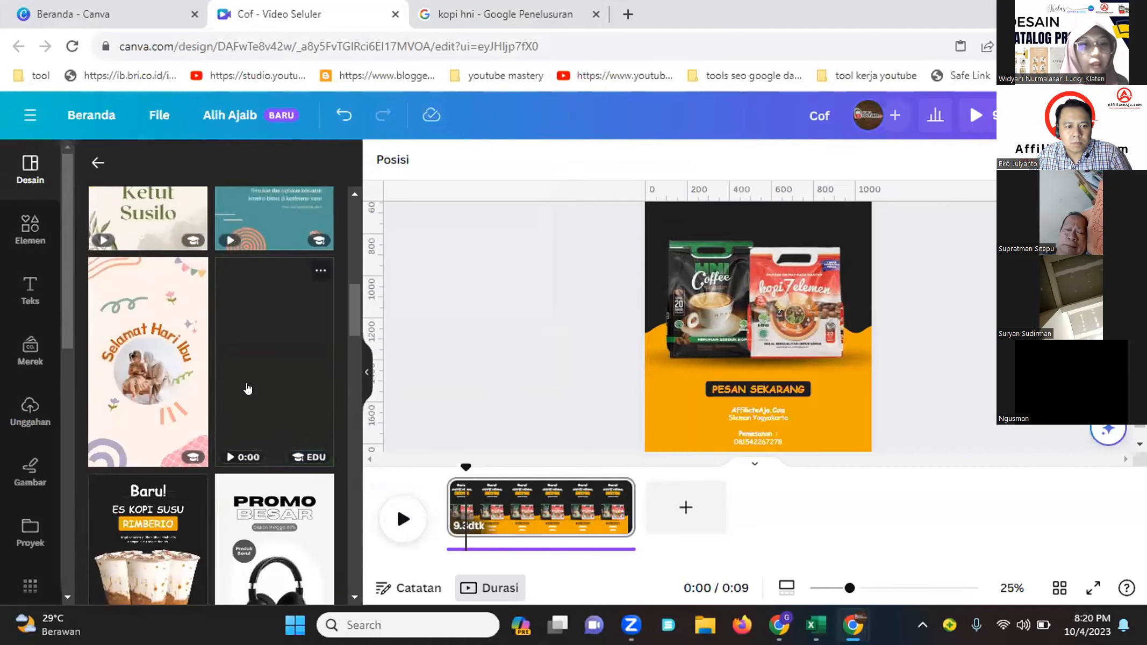
{"action": "scroll", "coordinate": [217, 414], "scroll_direction": "down", "scroll_amount": 6}
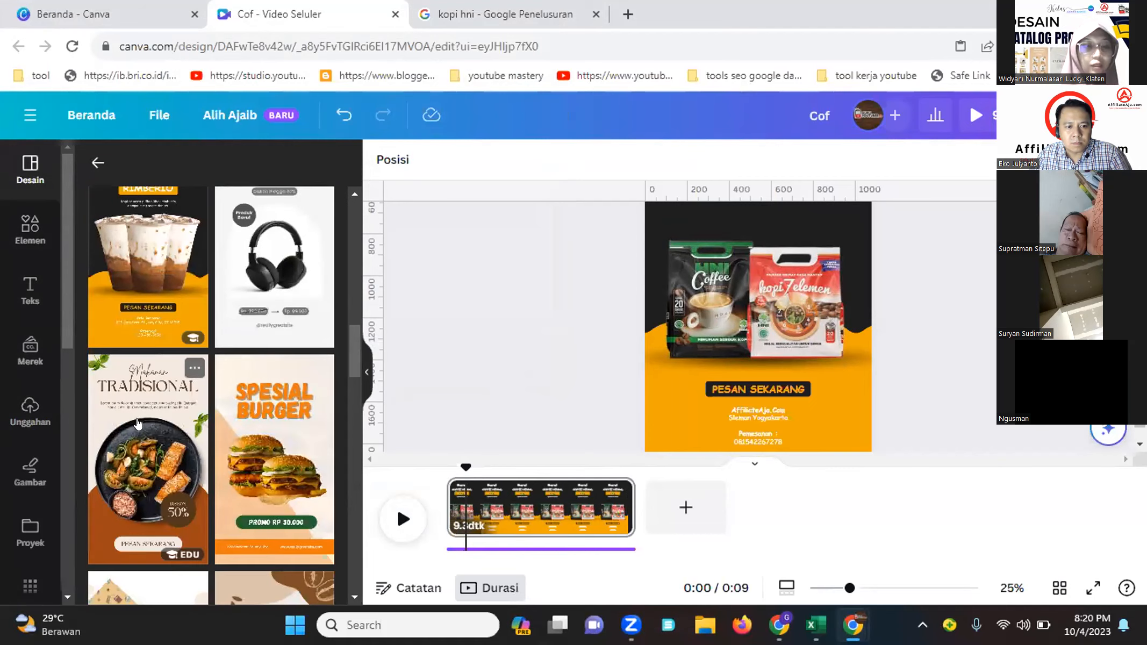
{"action": "scroll", "coordinate": [258, 451], "scroll_direction": "down", "scroll_amount": 6}
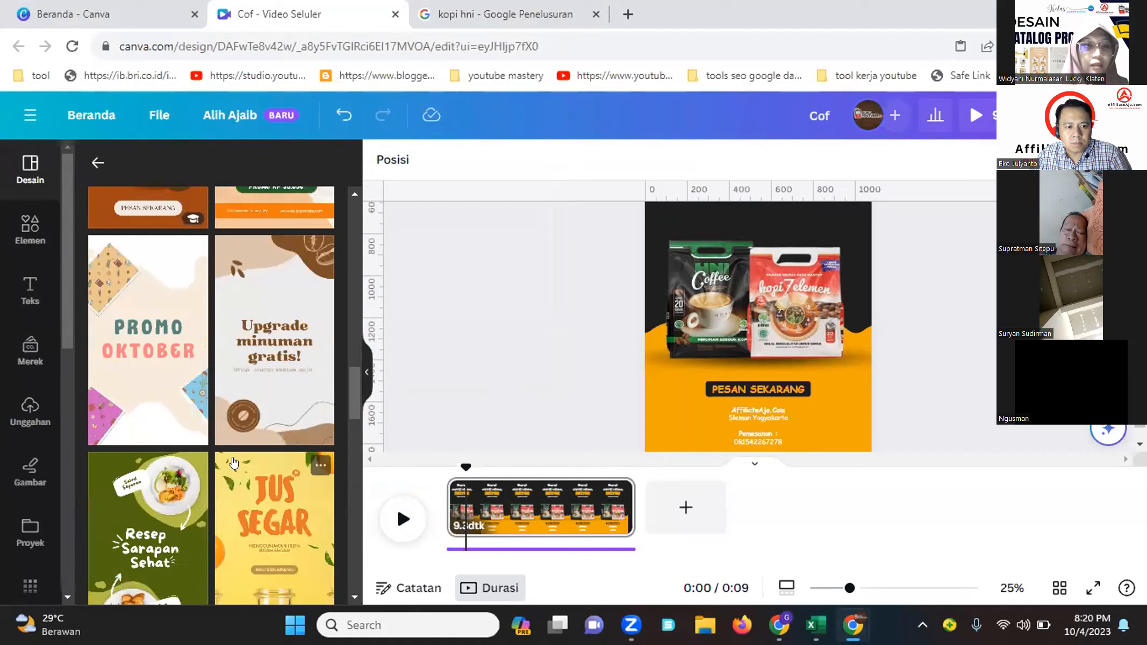
{"action": "scroll", "coordinate": [232, 461], "scroll_direction": "down", "scroll_amount": 6}
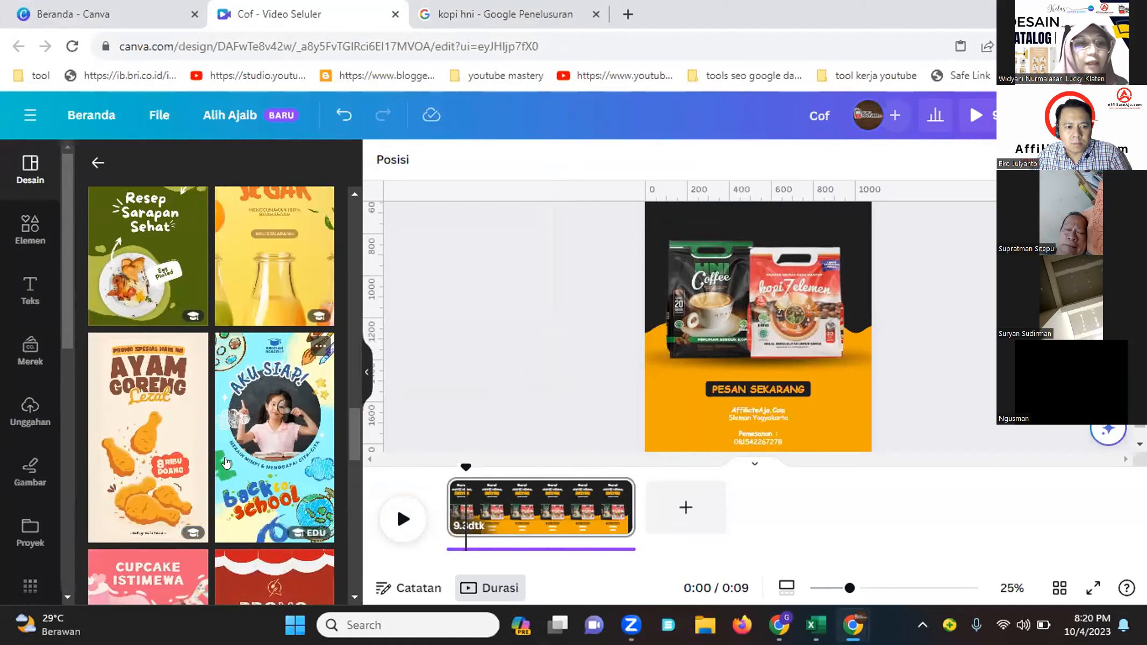
{"action": "scroll", "coordinate": [225, 455], "scroll_direction": "down", "scroll_amount": 3}
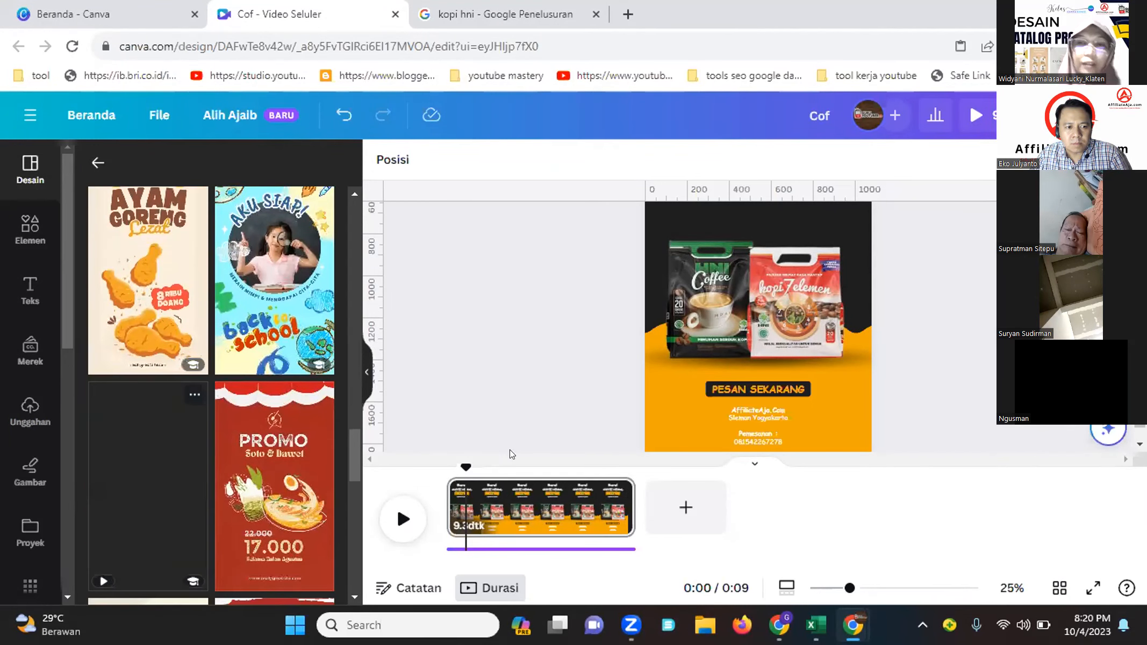
{"action": "scroll", "coordinate": [510, 449], "scroll_direction": "up", "scroll_amount": 1}
{"action": "scroll", "coordinate": [680, 323], "scroll_direction": "up", "scroll_amount": 2}
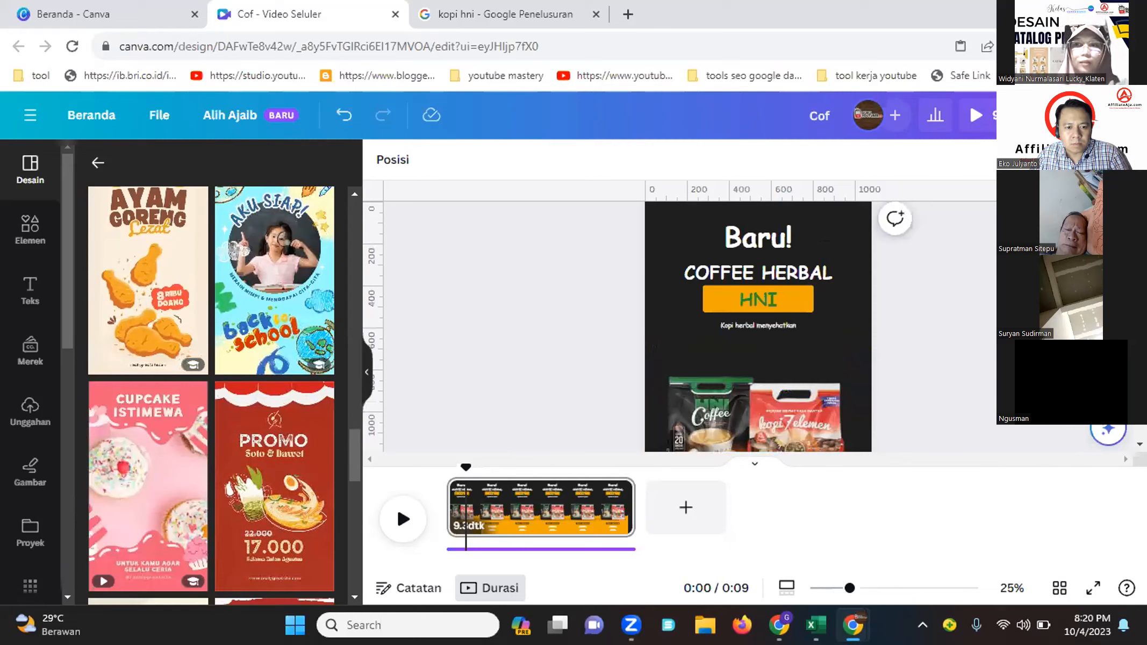
Download the design as an MP4 video at 1080p (HD) quality
{"action": "left_click", "coordinate": [1091, 116]}
{"action": "scroll", "coordinate": [871, 359], "scroll_direction": "down", "scroll_amount": 3}
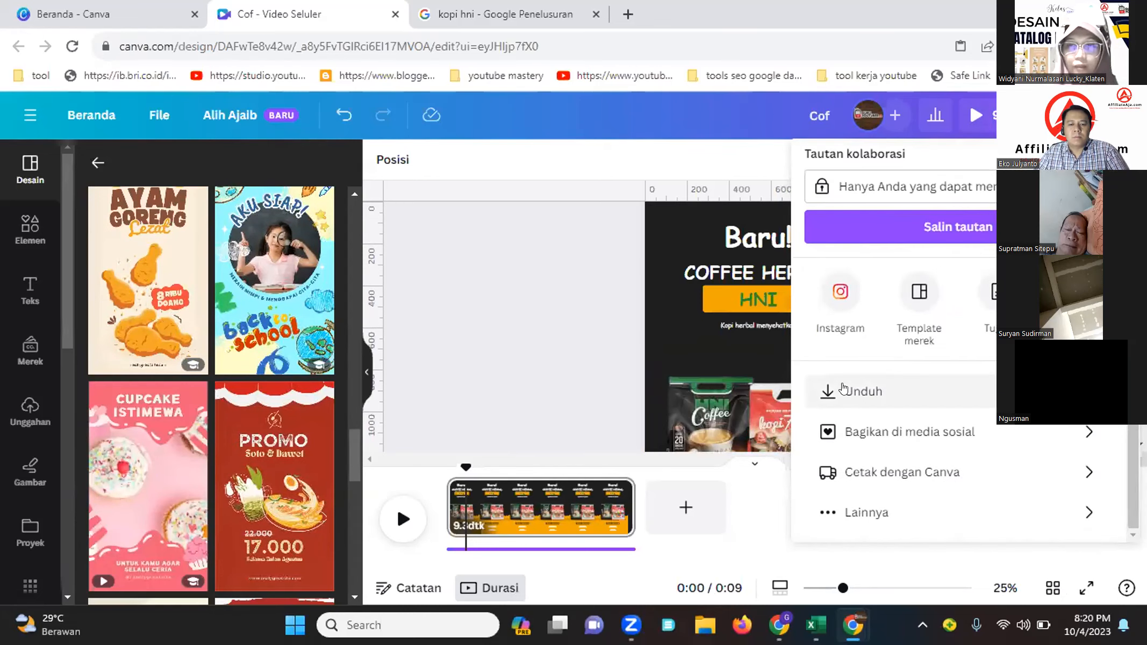
{"action": "left_click", "coordinate": [843, 389]}
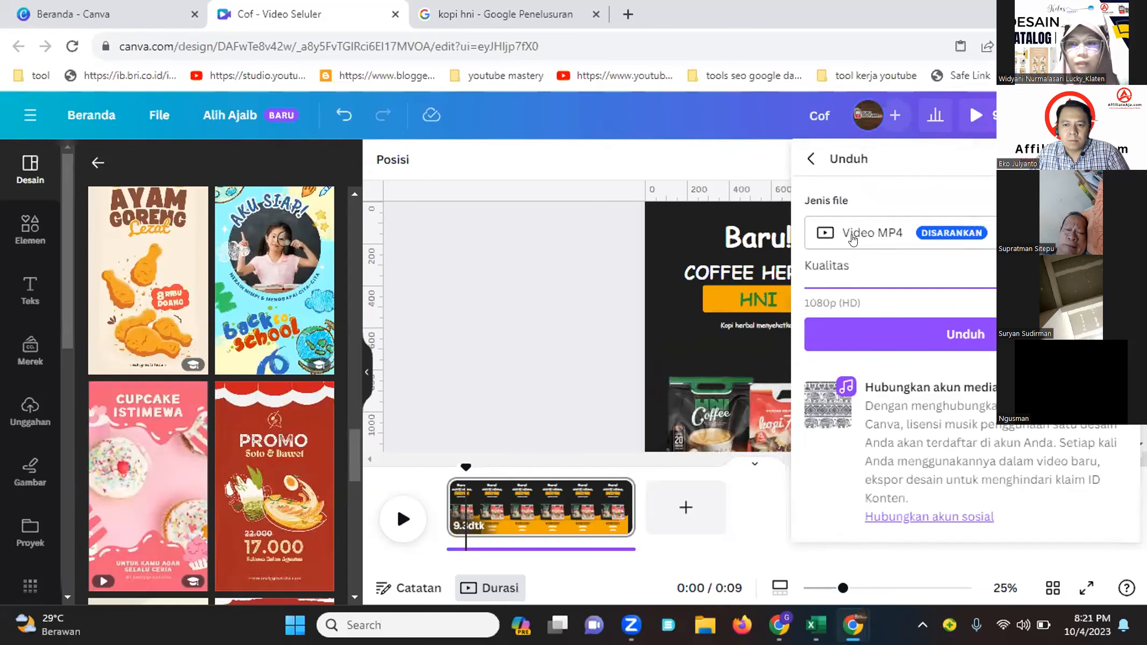
{"action": "scroll", "coordinate": [852, 271], "scroll_direction": "down", "scroll_amount": 2}
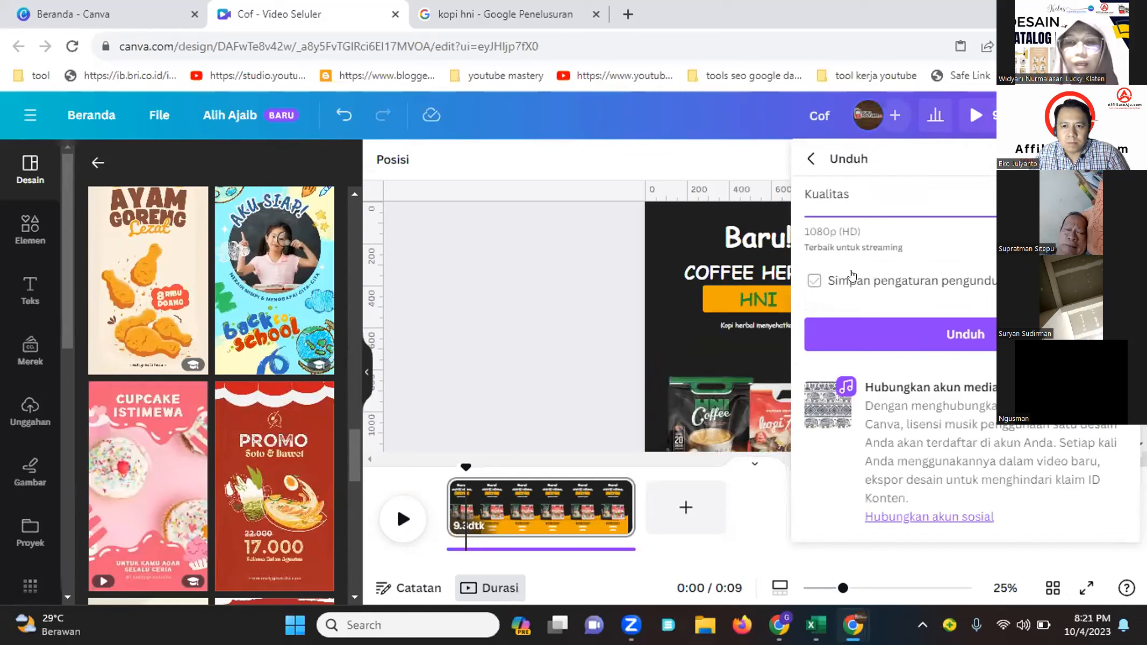
{"action": "left_click", "coordinate": [851, 276]}
{"action": "left_click", "coordinate": [933, 334]}
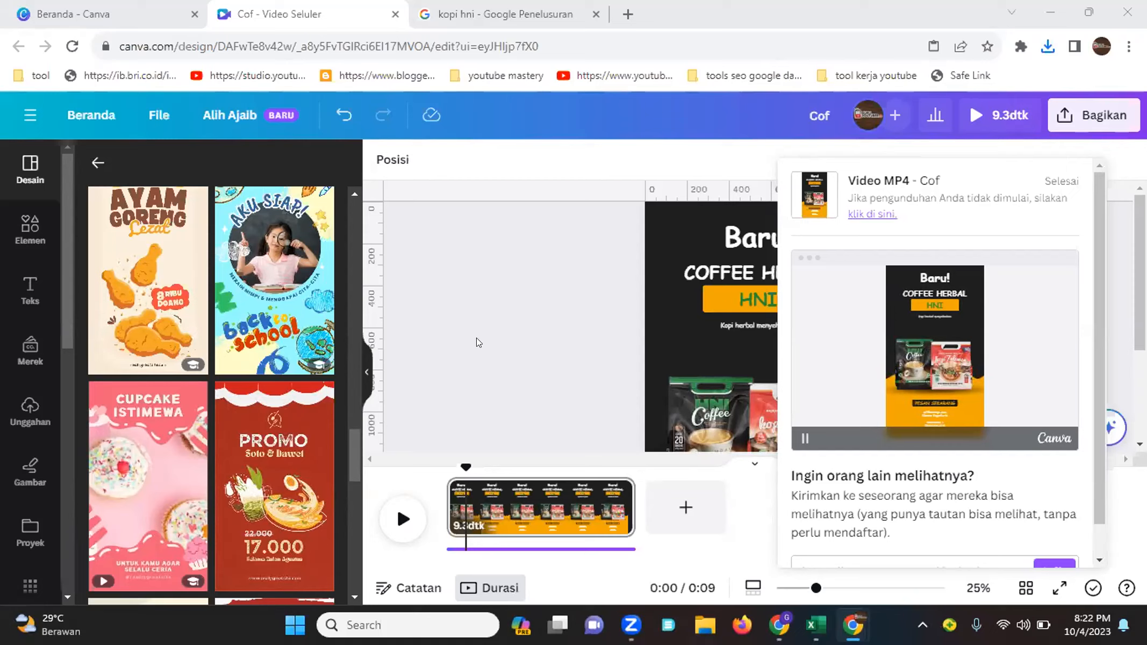
Search the elements library for 'tanda panah' and browse the arrow graphics results
{"action": "left_click", "coordinate": [31, 232]}
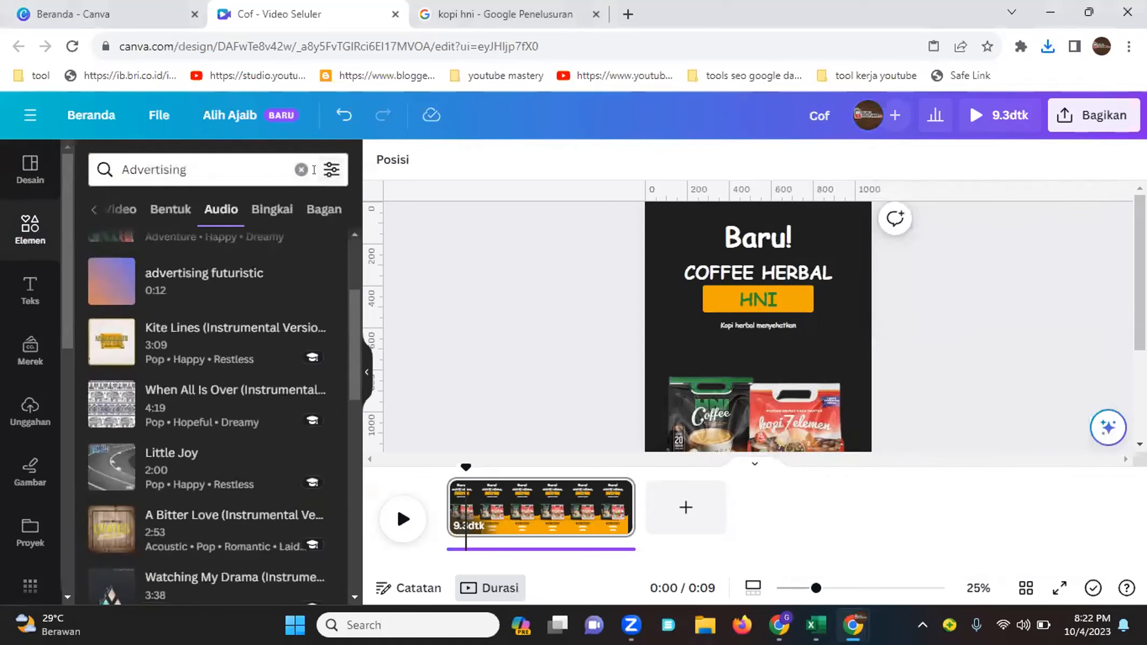
{"action": "left_click", "coordinate": [301, 170]}
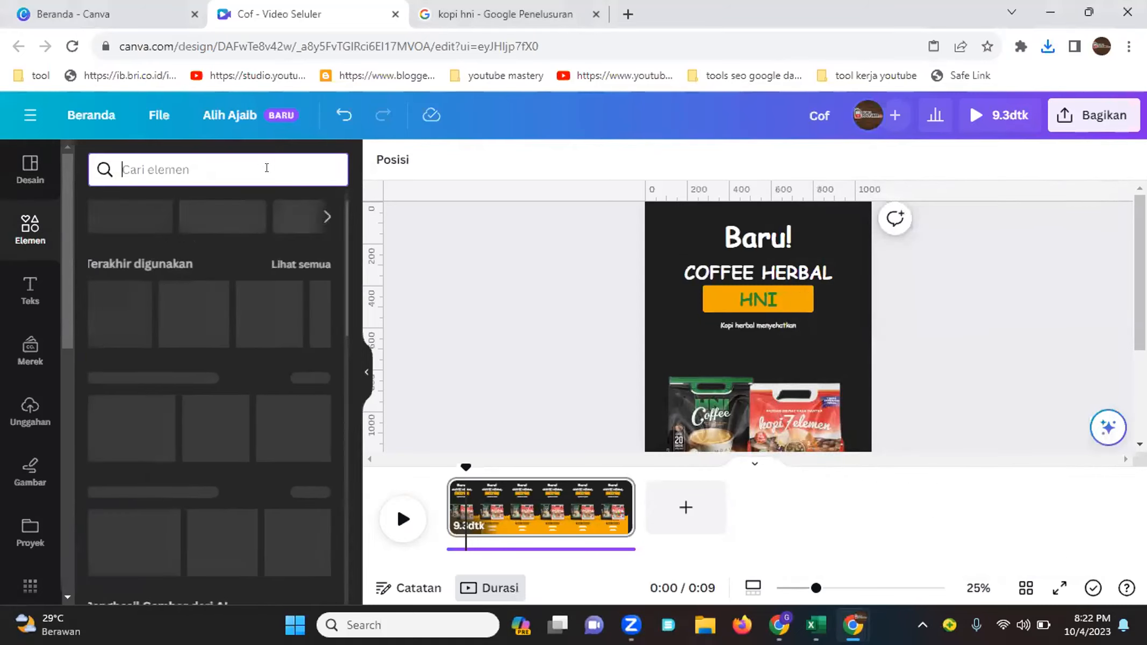
{"action": "type", "text": "tanda"}
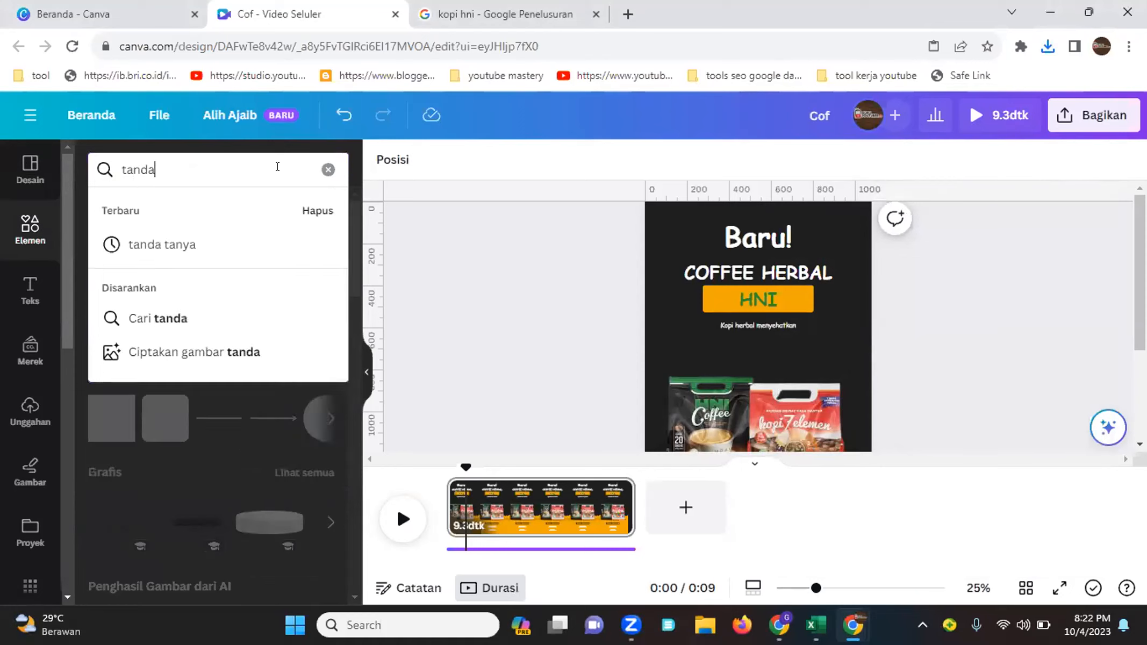
{"action": "type", "text": " panah"}
{"action": "key", "text": "Return"}
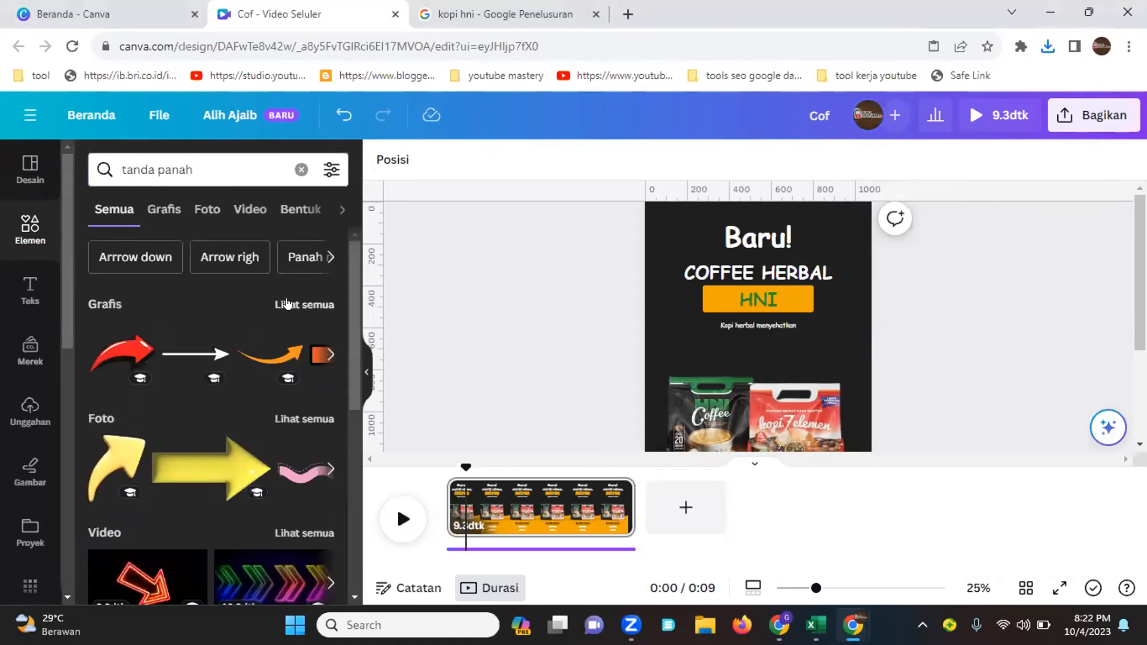
{"action": "left_click", "coordinate": [165, 211]}
{"action": "scroll", "coordinate": [203, 292], "scroll_direction": "down", "scroll_amount": 8}
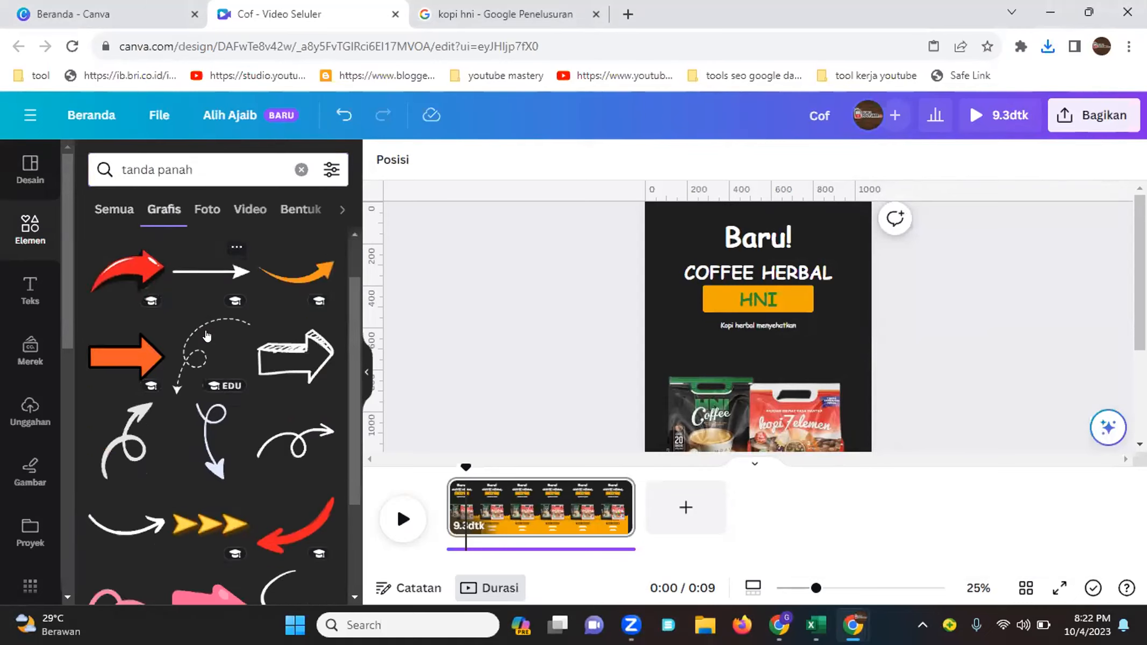
{"action": "scroll", "coordinate": [207, 336], "scroll_direction": "down", "scroll_amount": 5}
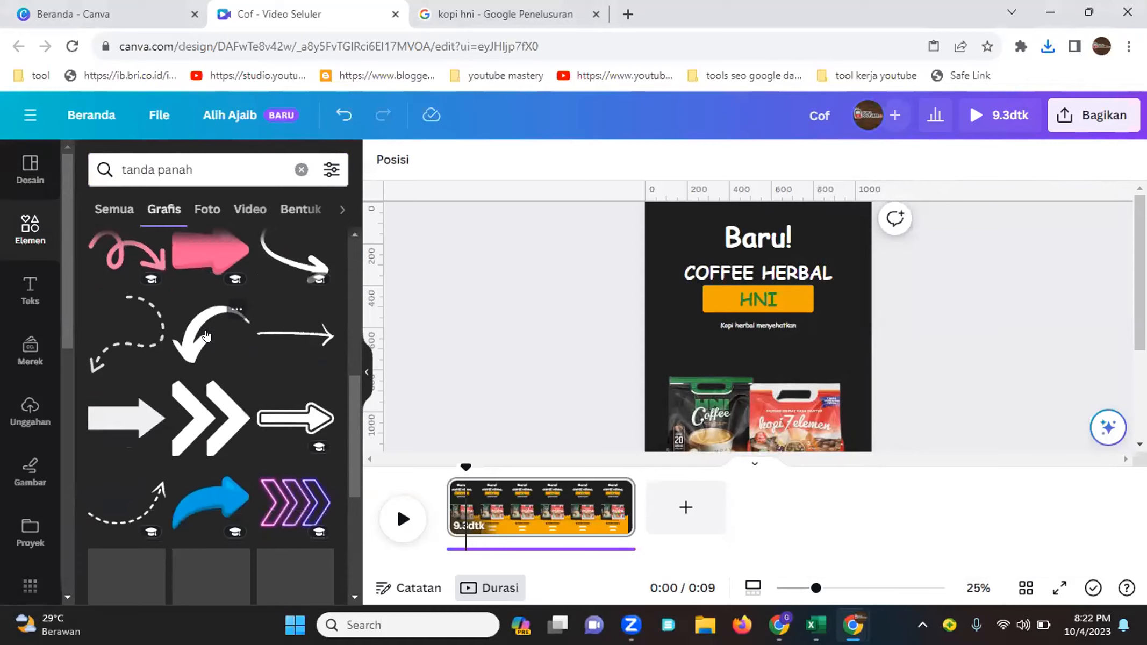
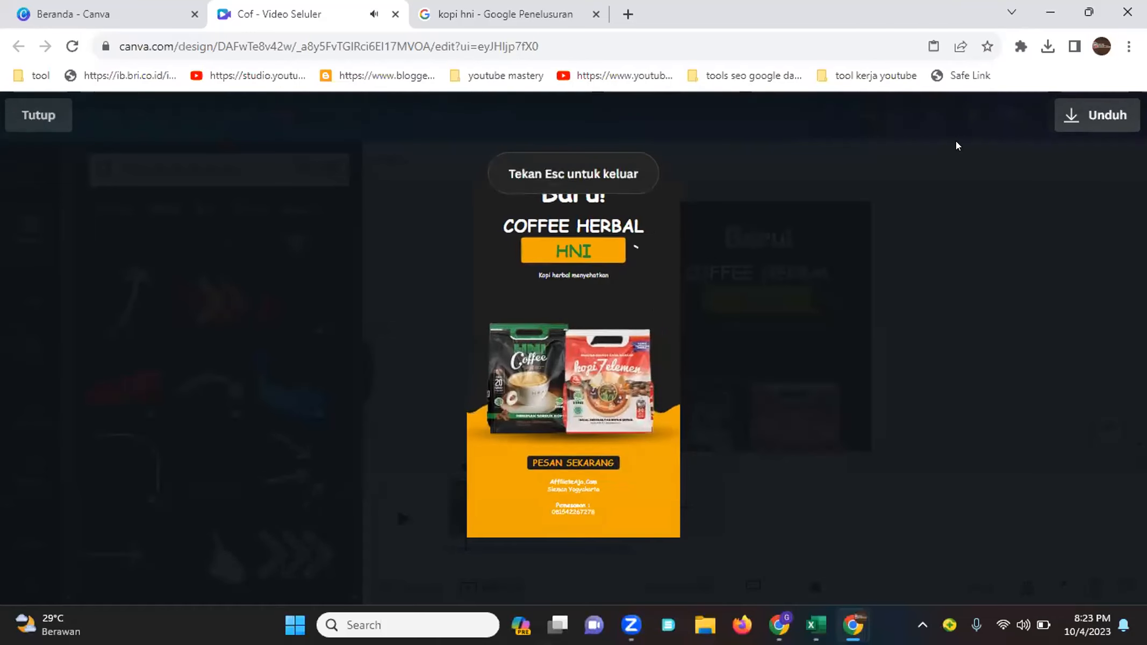
Pause and resume the mobile video preview, then close the preview
{"action": "mouse_move", "coordinate": [660, 278]}
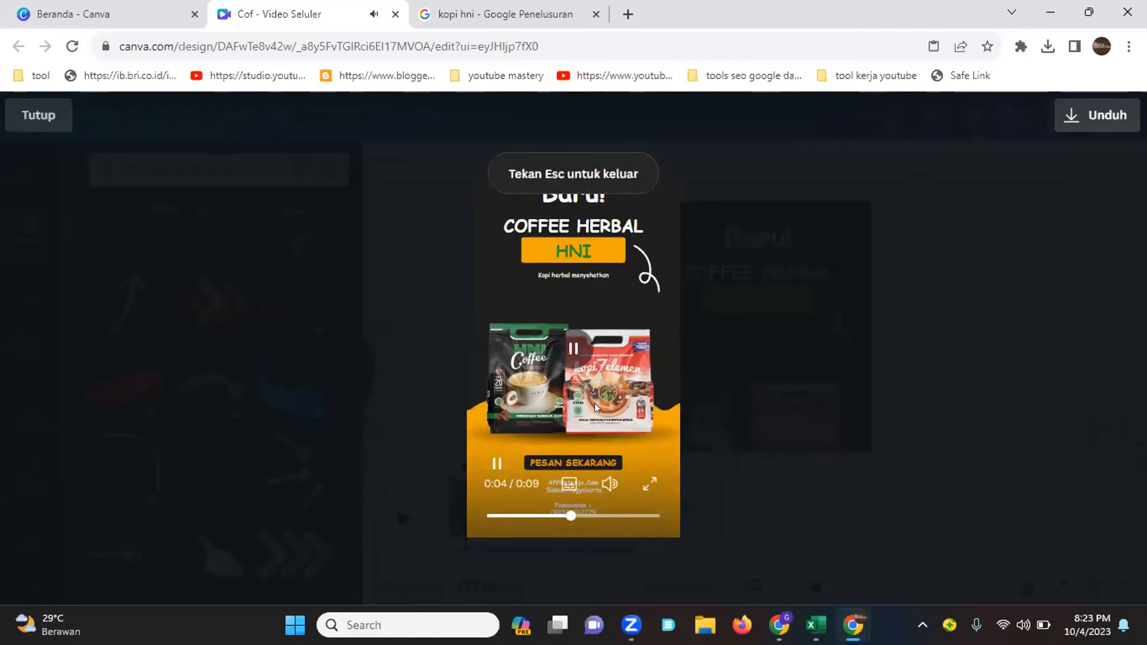
{"action": "left_click", "coordinate": [503, 453]}
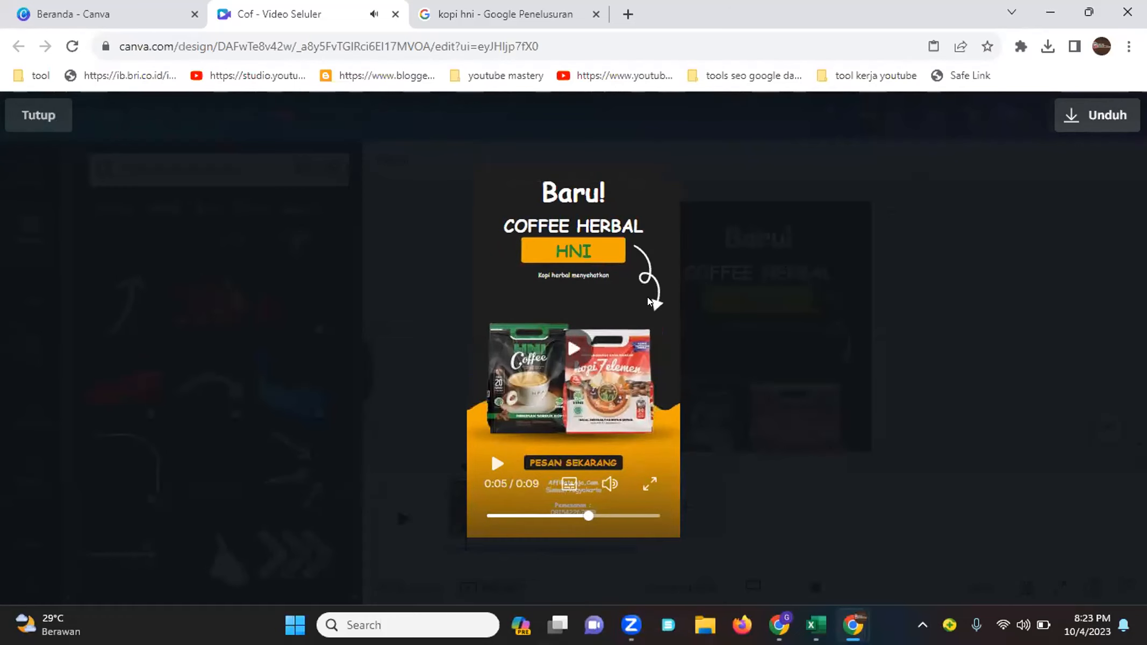
{"action": "left_click", "coordinate": [502, 456]}
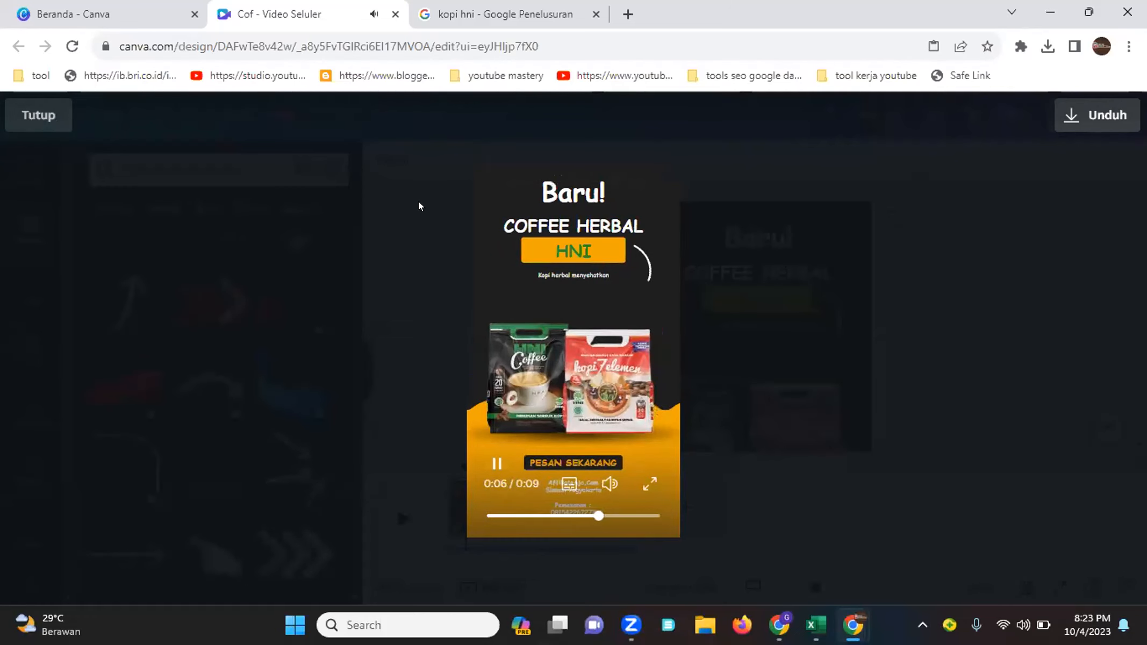
{"action": "key", "text": "Escape"}
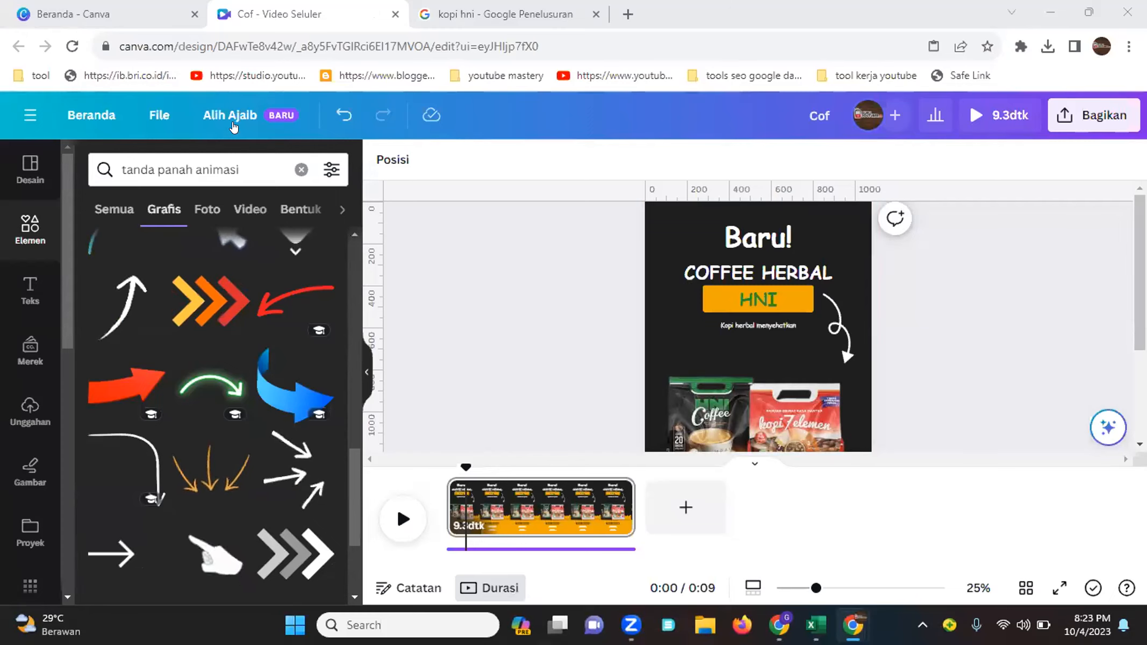
Use Magic Switch to resize this design to Instagram Post (Square), 1080 × 1080 px
{"action": "left_click", "coordinate": [233, 115]}
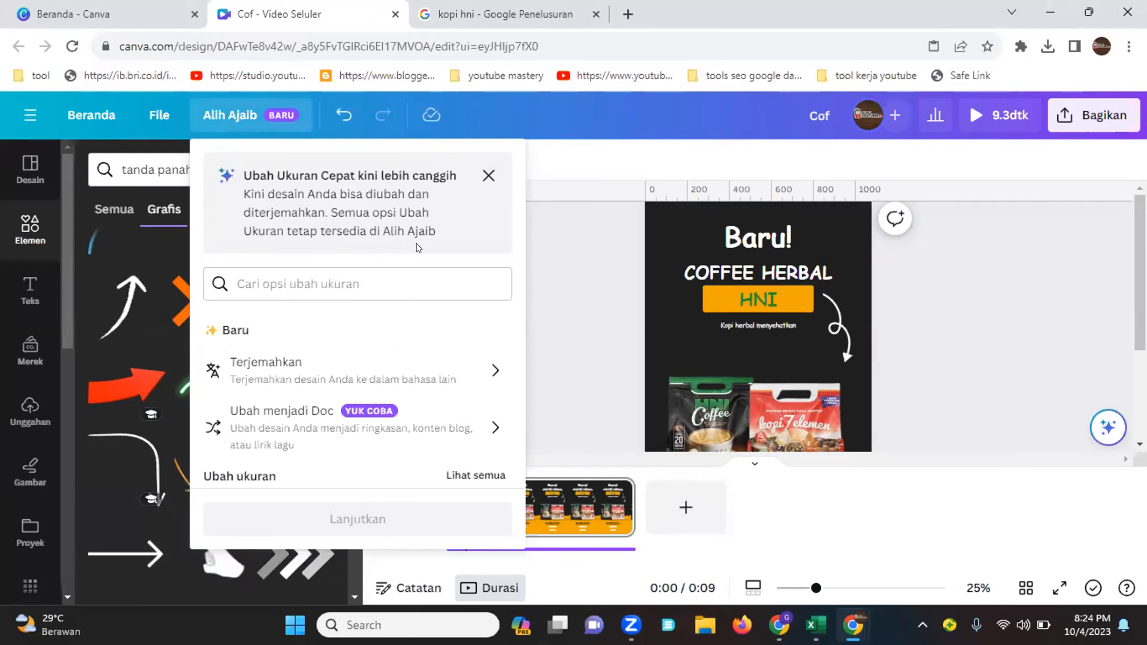
{"action": "left_click", "coordinate": [488, 175]}
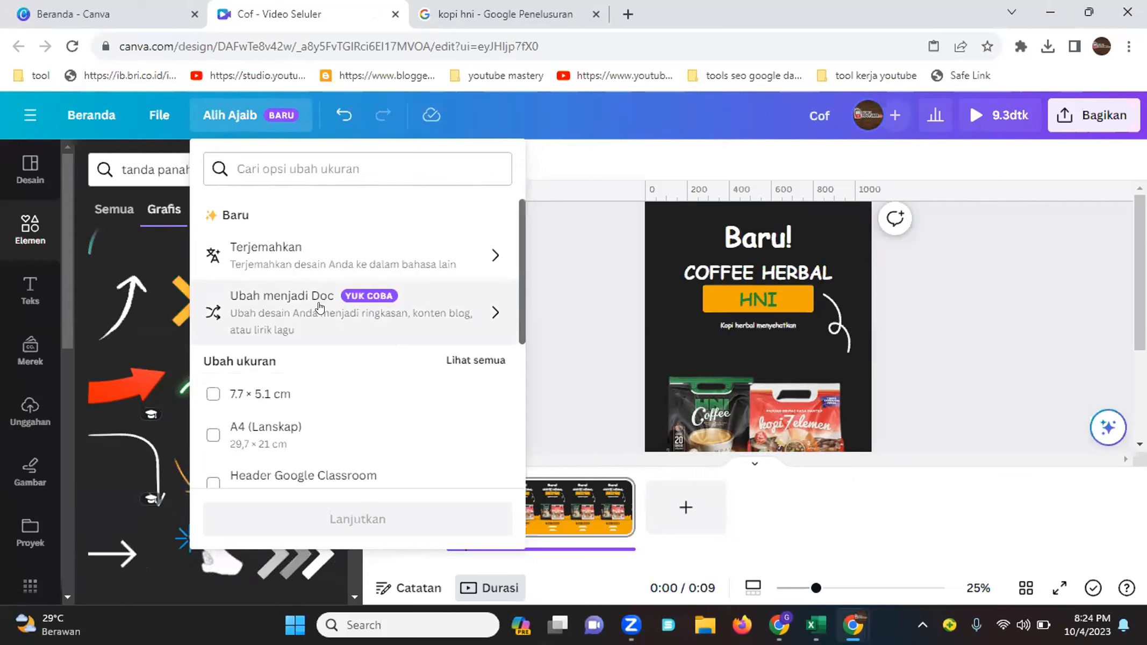
{"action": "scroll", "coordinate": [302, 333], "scroll_direction": "down", "scroll_amount": 3}
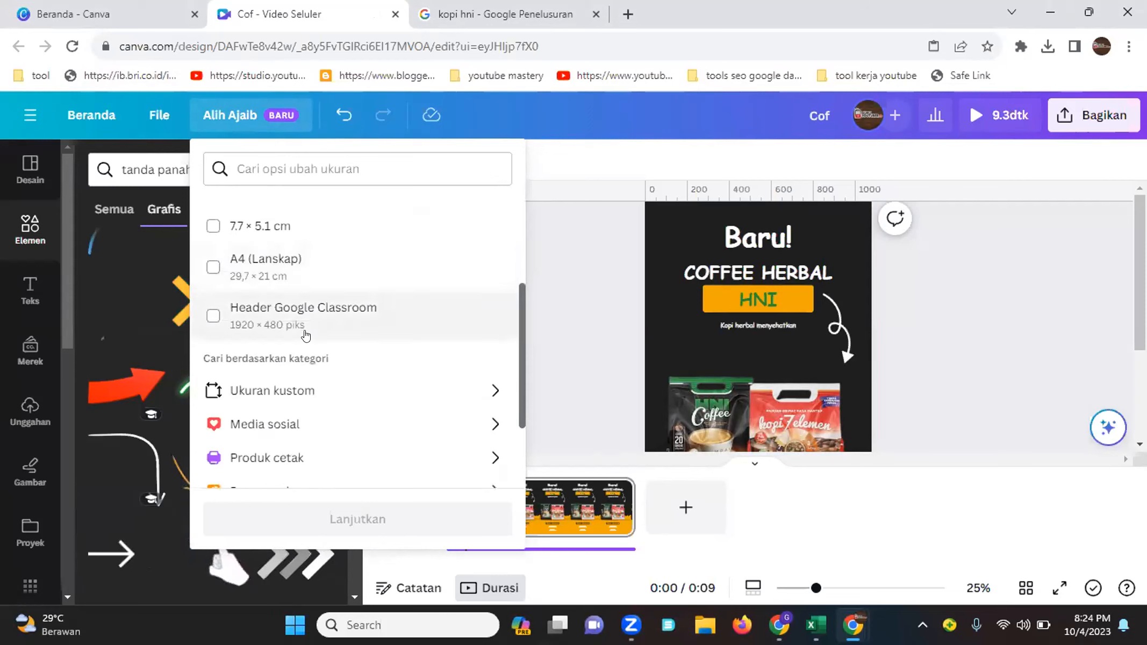
{"action": "scroll", "coordinate": [309, 376], "scroll_direction": "down", "scroll_amount": 2}
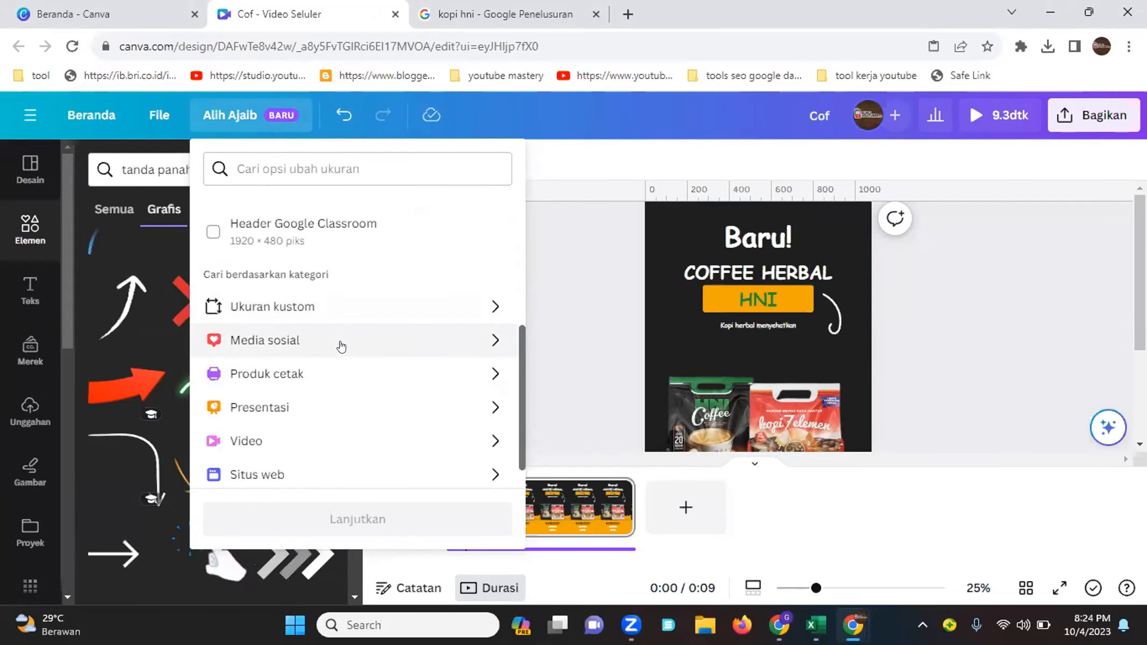
{"action": "scroll", "coordinate": [340, 355], "scroll_direction": "down", "scroll_amount": 1}
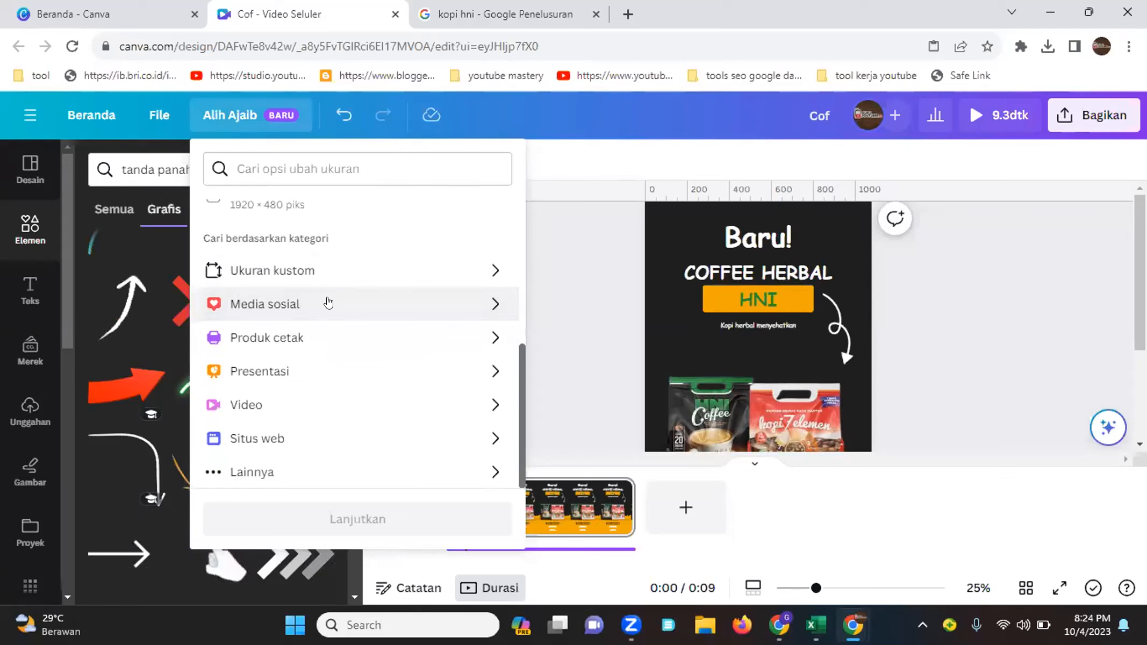
{"action": "left_click", "coordinate": [328, 303]}
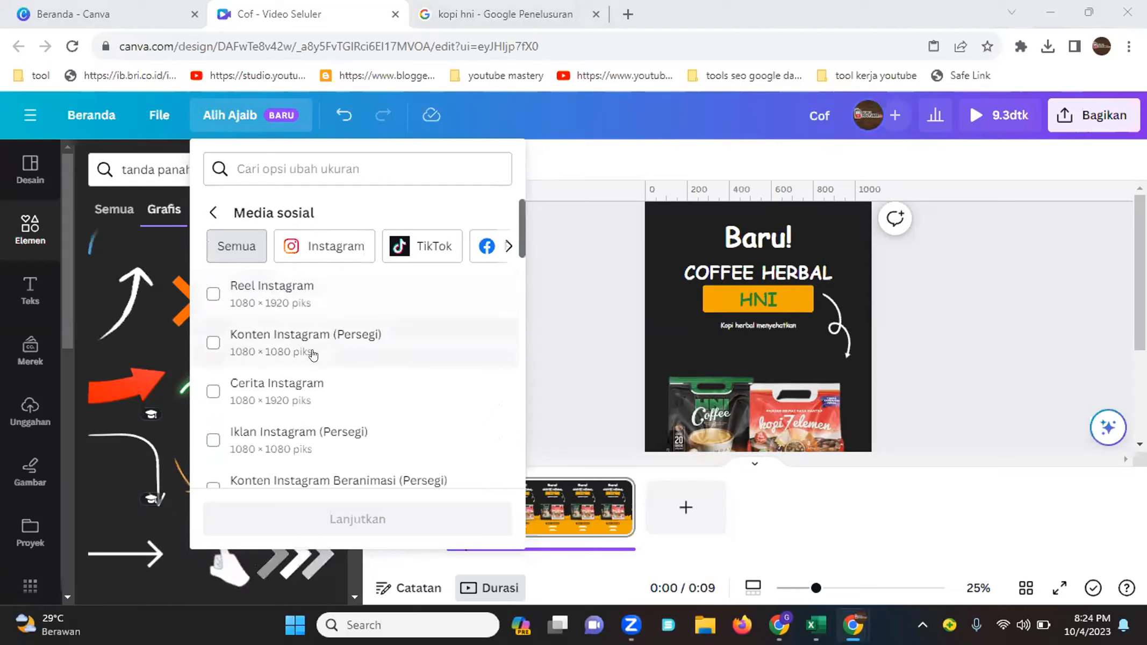
{"action": "left_click", "coordinate": [265, 347]}
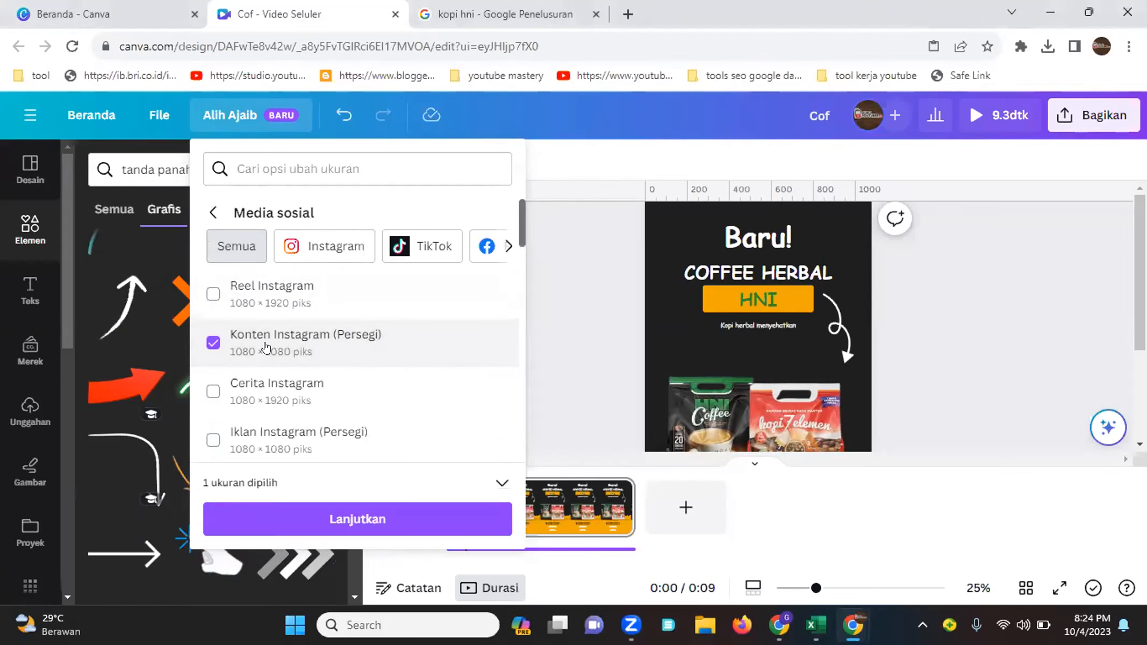
{"action": "scroll", "coordinate": [315, 467], "scroll_direction": "down", "scroll_amount": 2}
{"action": "left_click", "coordinate": [317, 514]}
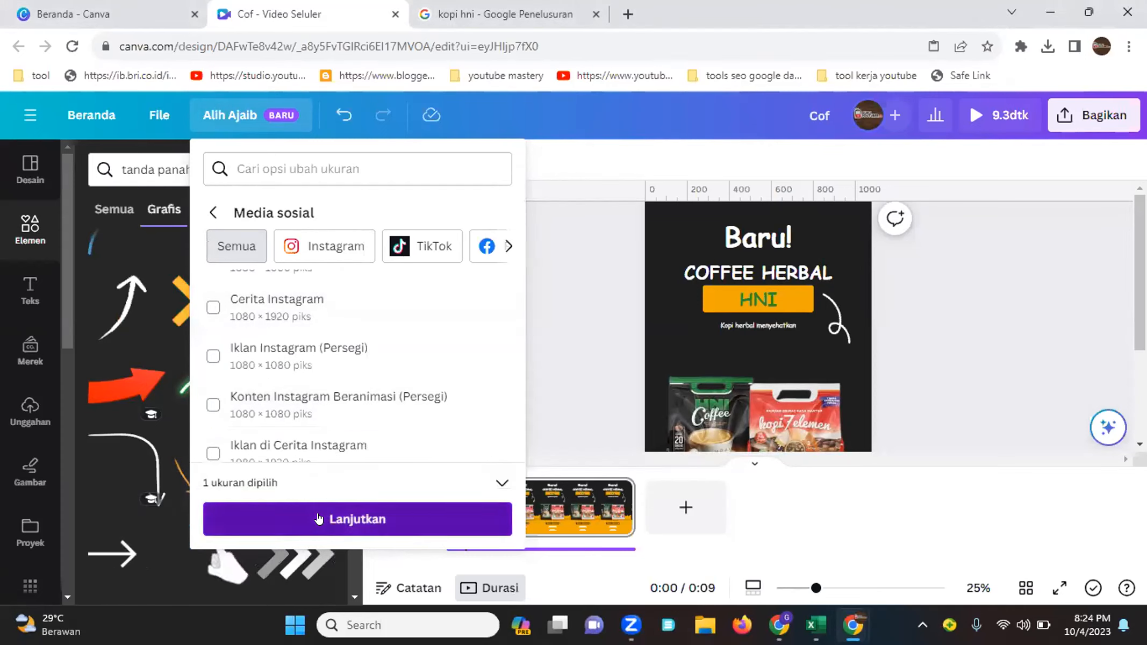
{"action": "key", "text": "XF86AudioRaiseVolume"}
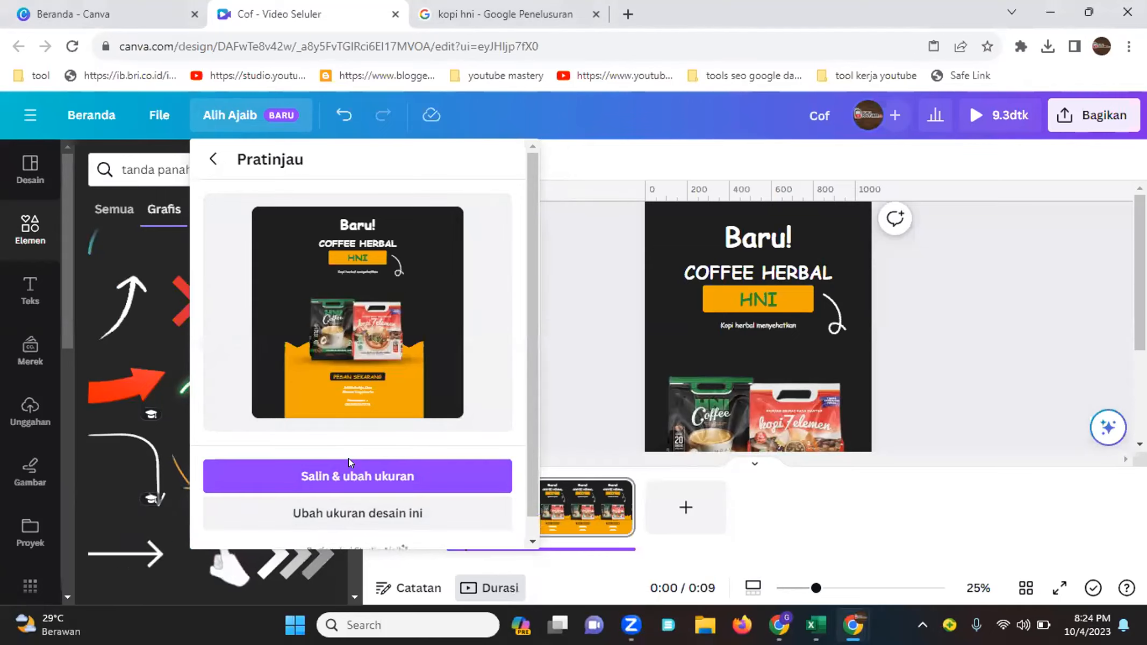
{"action": "left_click", "coordinate": [382, 515]}
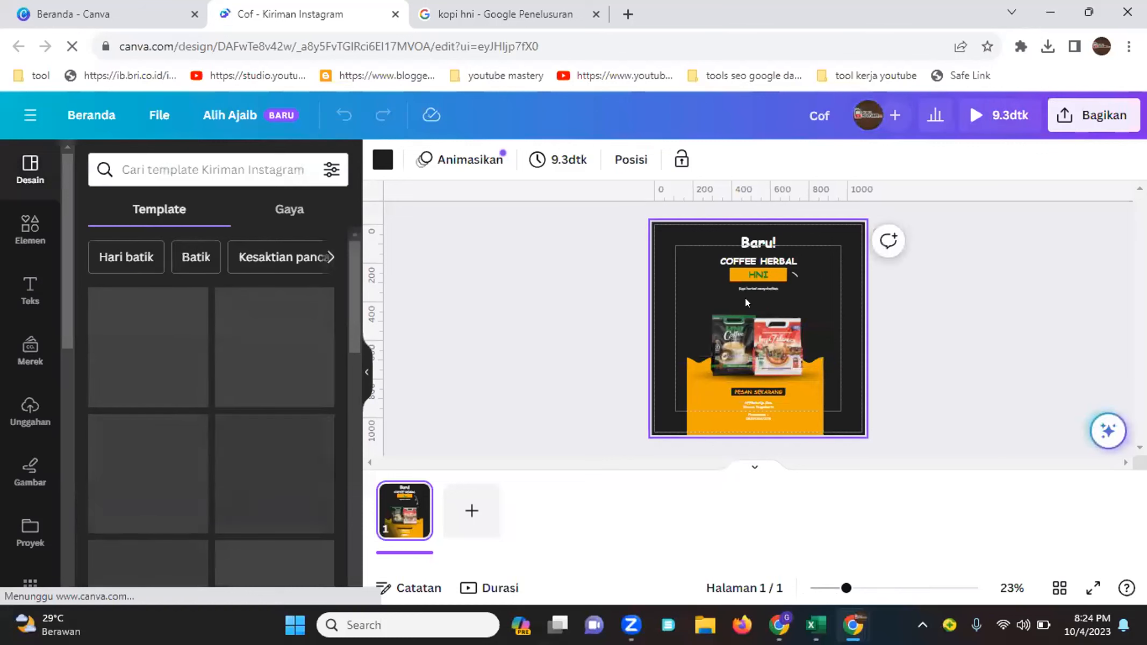
Enlarge the orange wave background shape so it spans beyond both sides of the square canvas
{"action": "left_click", "coordinate": [698, 416]}
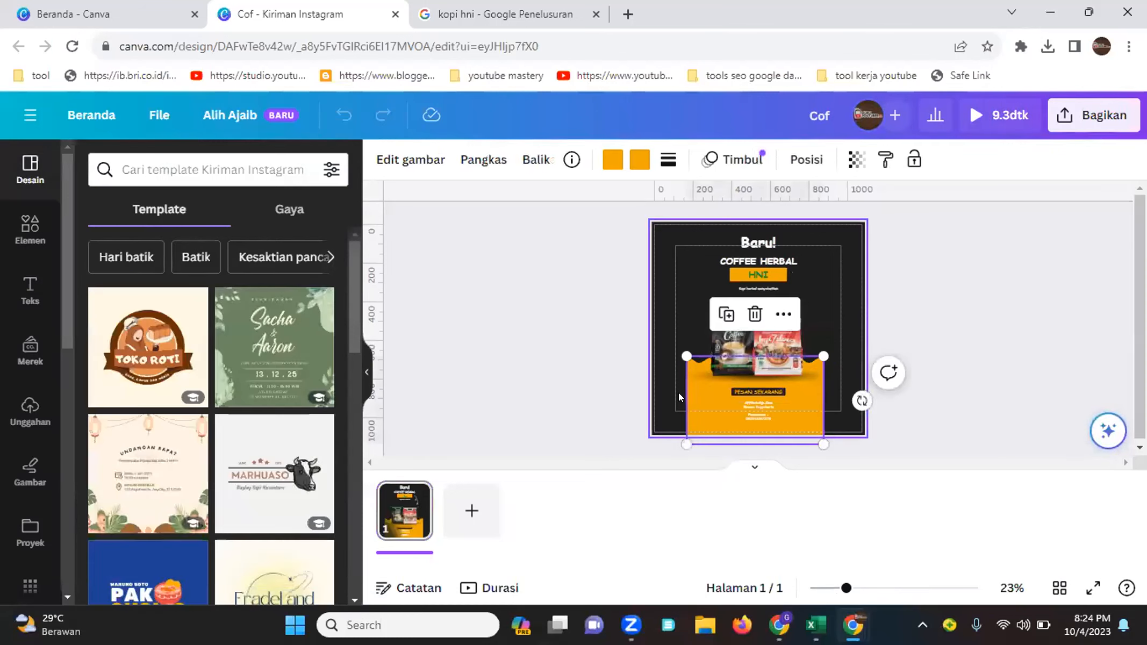
{"action": "left_click", "coordinate": [649, 395]}
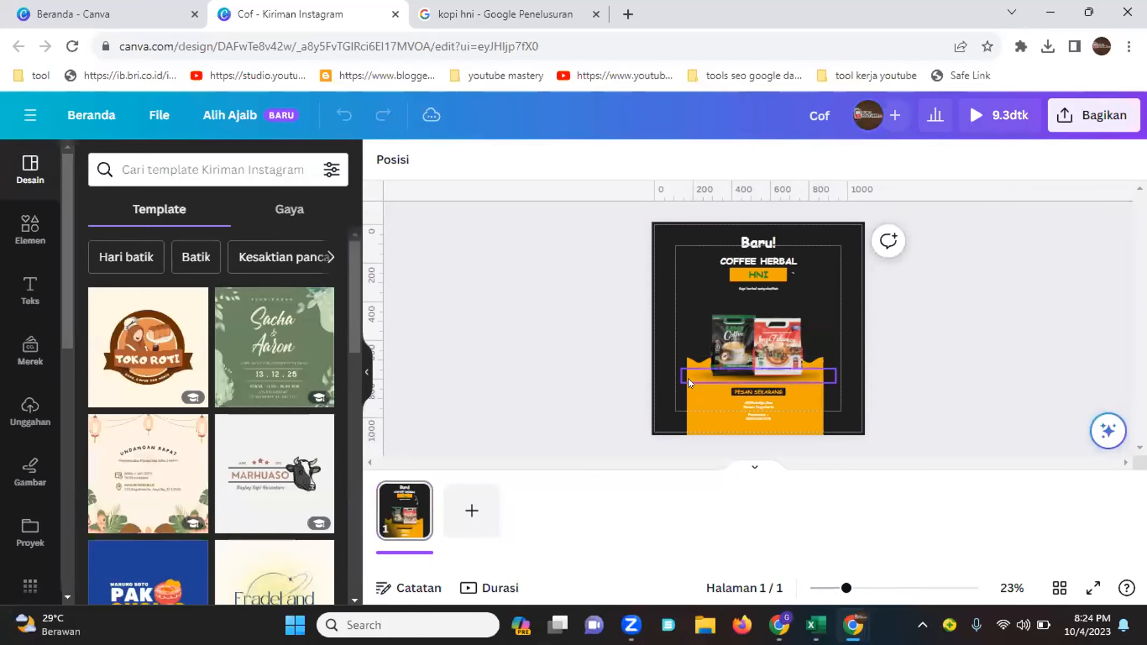
{"action": "left_click", "coordinate": [689, 408]}
{"action": "left_click_drag", "start_coordinate": [683, 440], "coordinate": [618, 490]}
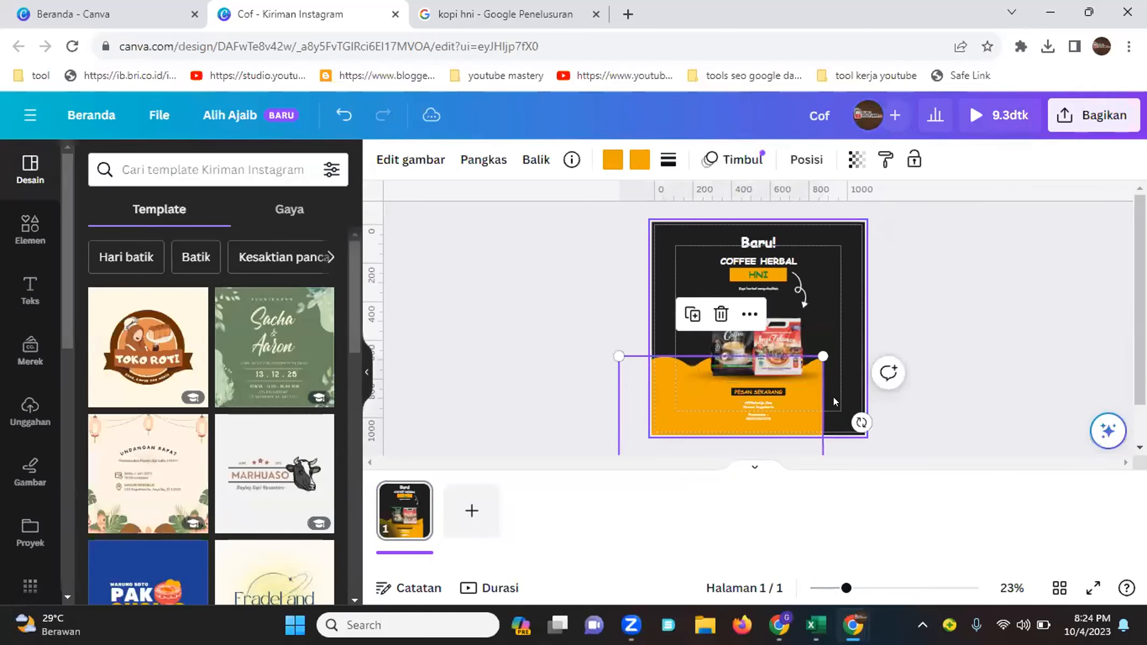
{"action": "left_click_drag", "start_coordinate": [823, 356], "coordinate": [885, 315]}
{"action": "mouse_move", "coordinate": [864, 368]}
{"action": "left_mouse_down"}
{"action": "mouse_move", "coordinate": [858, 395]}
{"action": "mouse_move", "coordinate": [858, 383]}
{"action": "left_mouse_up"}
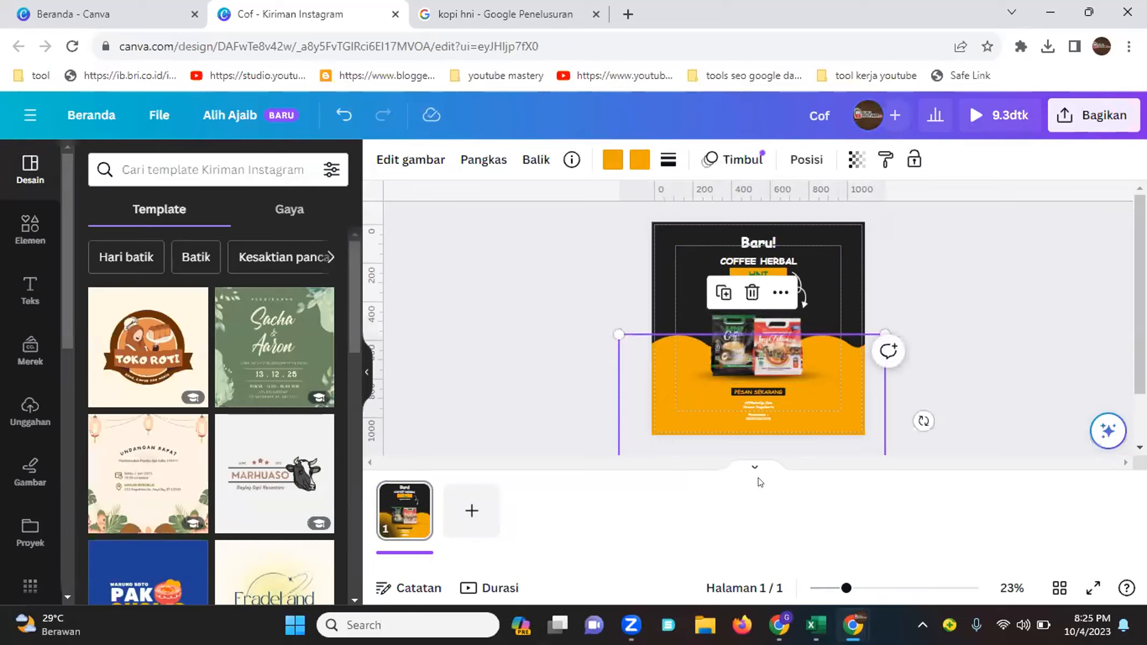
{"action": "left_click_drag", "start_coordinate": [855, 585], "coordinate": [869, 582]}
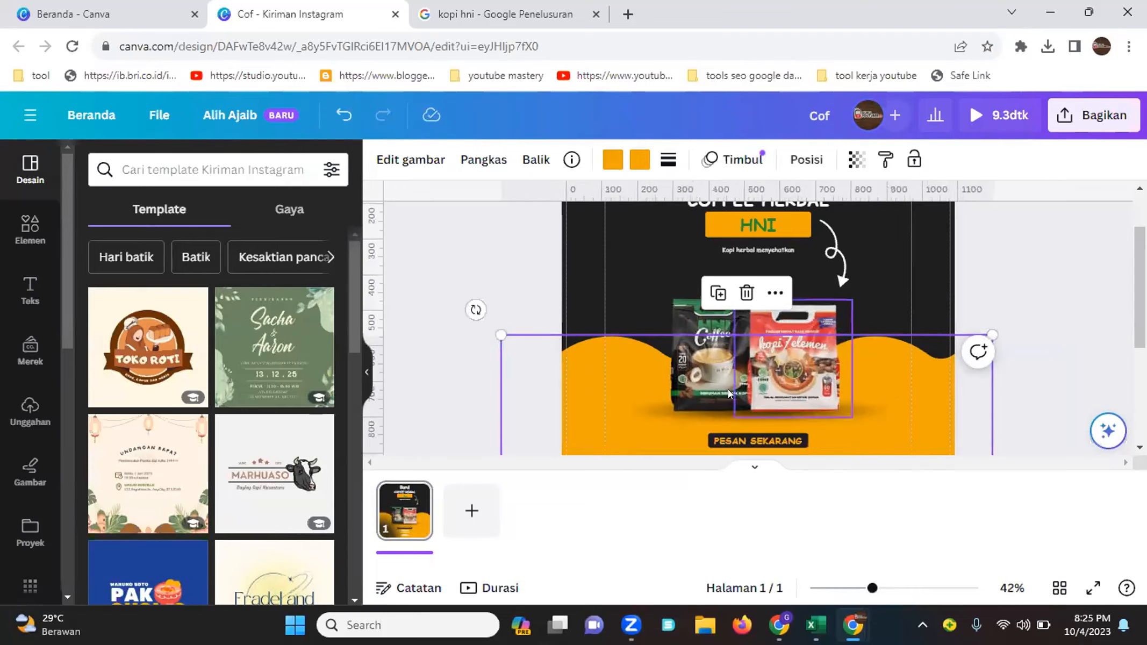
Select both coffee product images together and enlarge them above the orange wave
{"action": "left_click", "coordinate": [692, 402]}
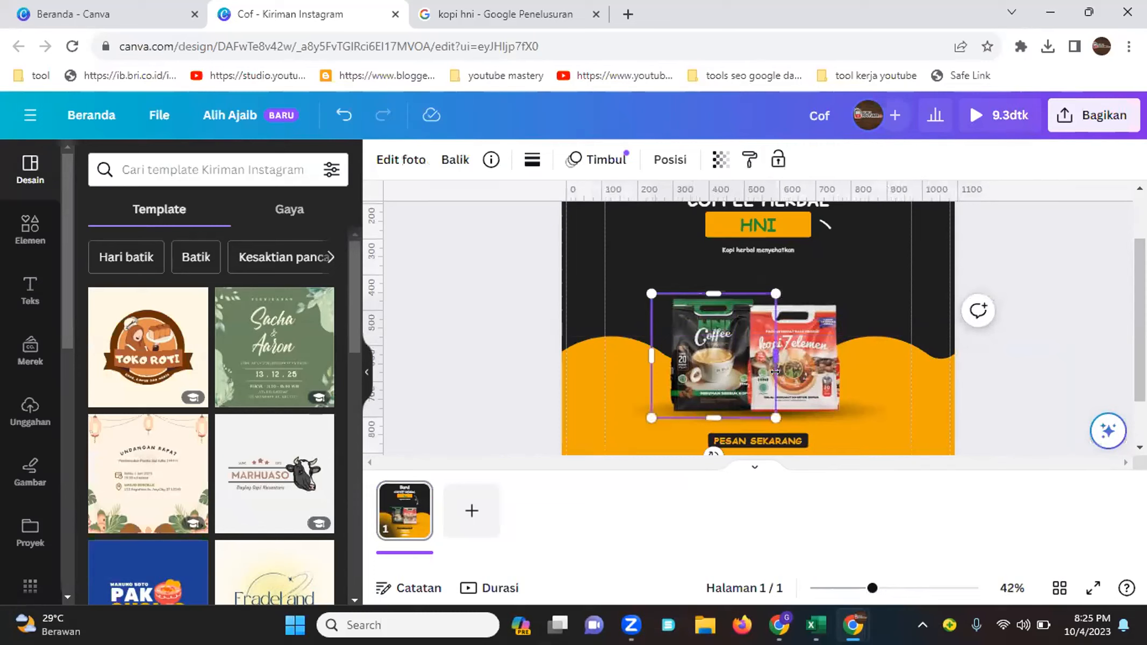
{"action": "left_click", "coordinate": [863, 407], "text": "shift"}
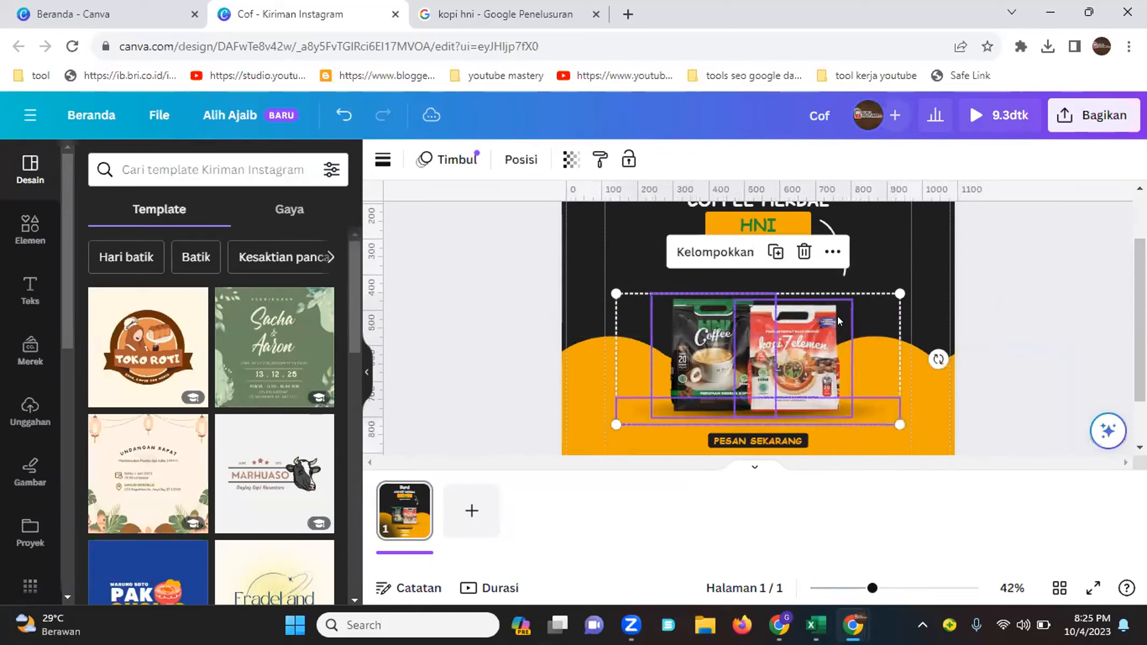
{"action": "left_click_drag", "start_coordinate": [900, 293], "coordinate": [921, 231]}
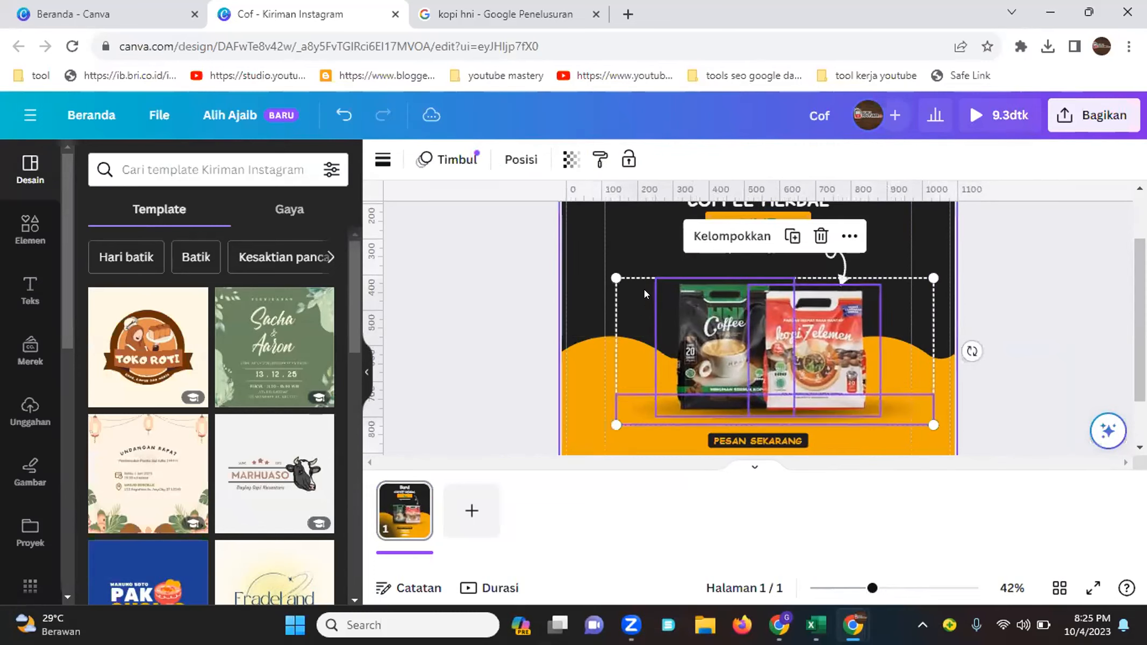
{"action": "left_click_drag", "start_coordinate": [613, 273], "coordinate": [560, 250]}
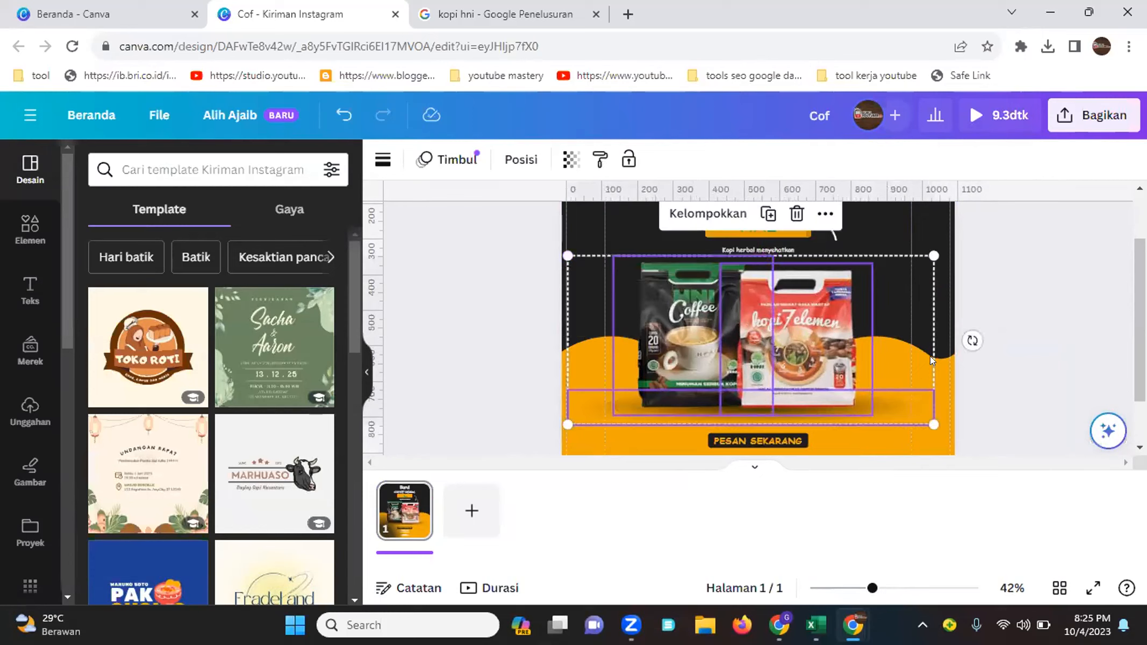
{"action": "left_click_drag", "start_coordinate": [898, 346], "coordinate": [906, 350]}
{"action": "left_click", "coordinate": [986, 254]}
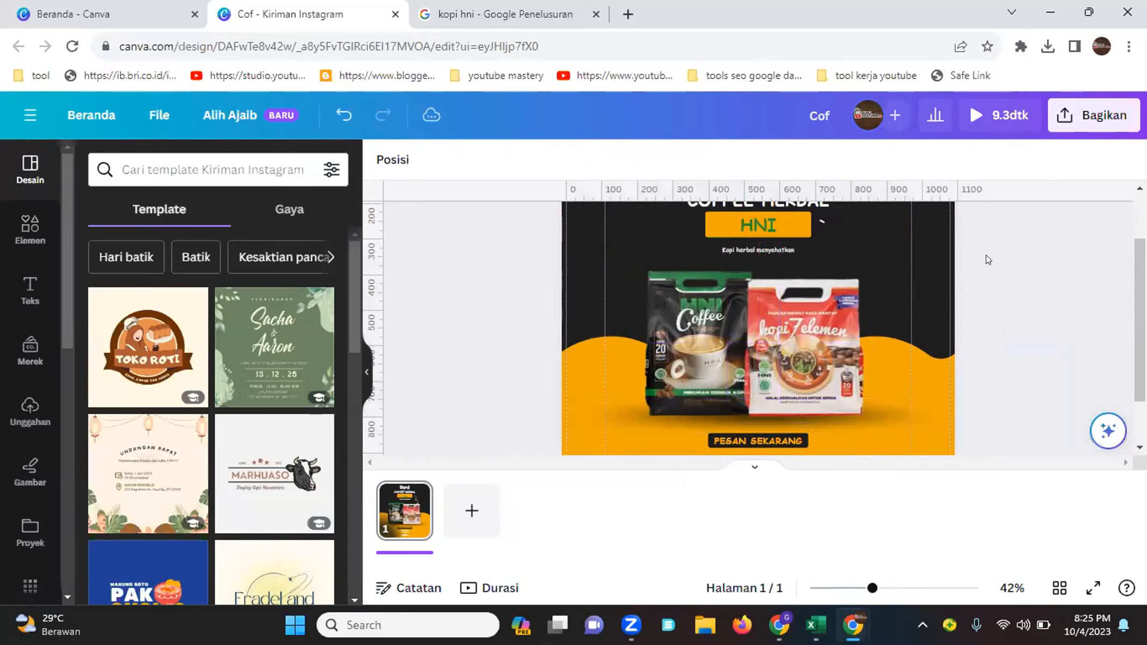
Select the website, location and ordering text lines together and enlarge them below the order button
{"action": "scroll", "coordinate": [951, 274], "scroll_direction": "down", "scroll_amount": 3}
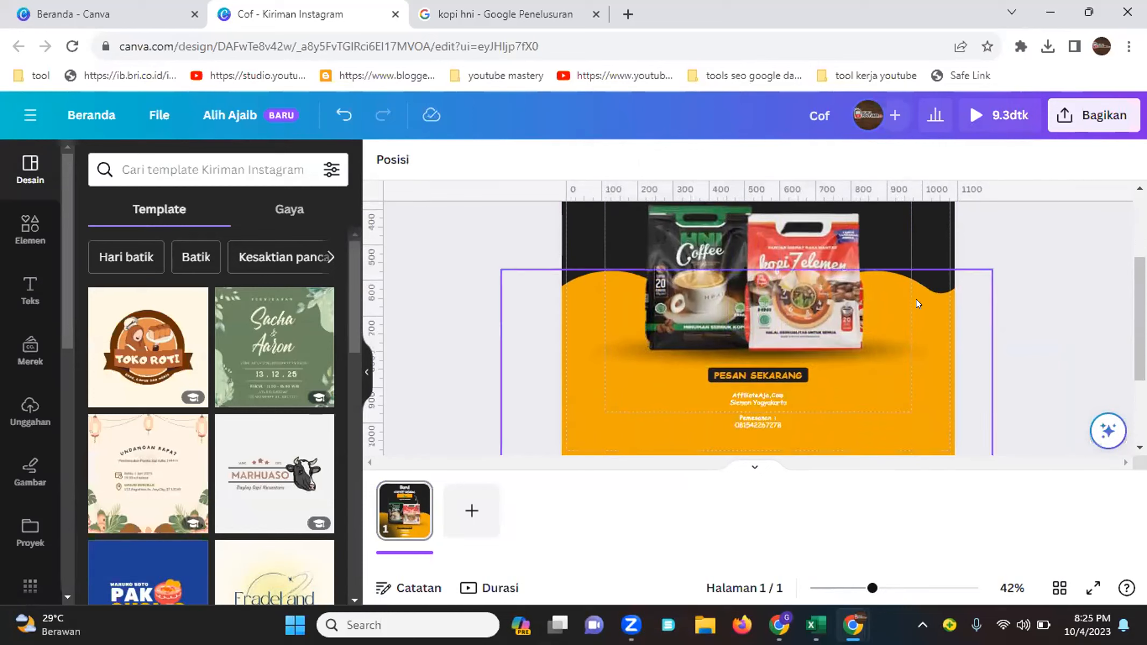
{"action": "left_click", "coordinate": [754, 394]}
{"action": "left_click", "coordinate": [757, 417], "text": "shift"}
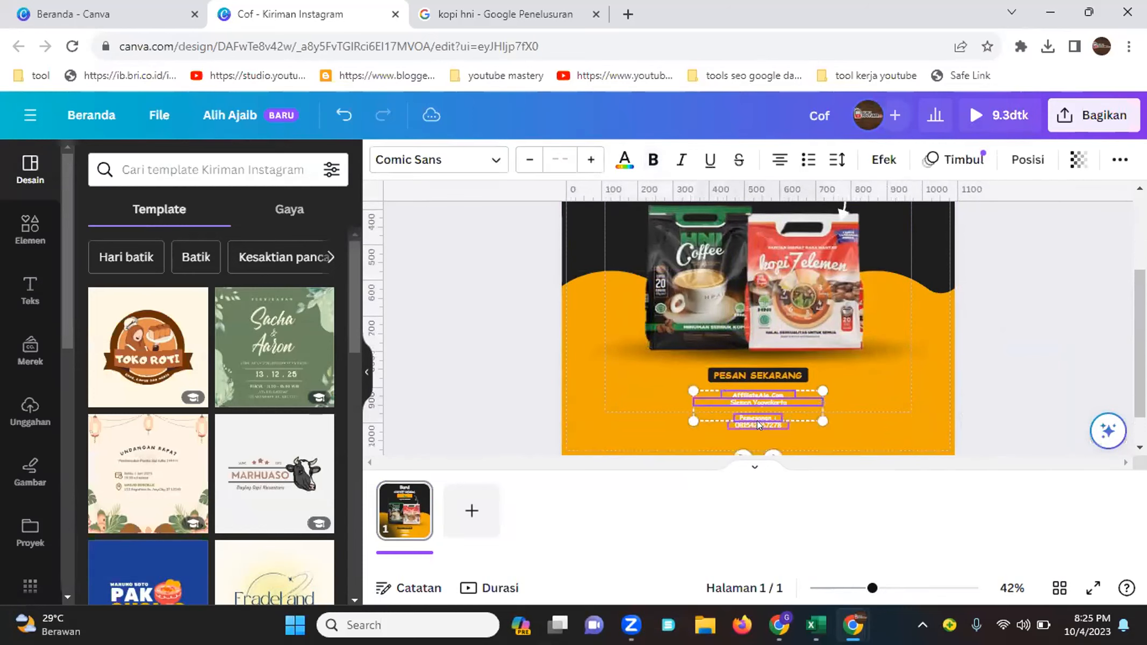
{"action": "left_click_drag", "start_coordinate": [657, 417], "coordinate": [613, 451]}
{"action": "left_click_drag", "start_coordinate": [817, 387], "coordinate": [855, 379]}
{"action": "left_click_drag", "start_coordinate": [823, 420], "coordinate": [843, 414]}
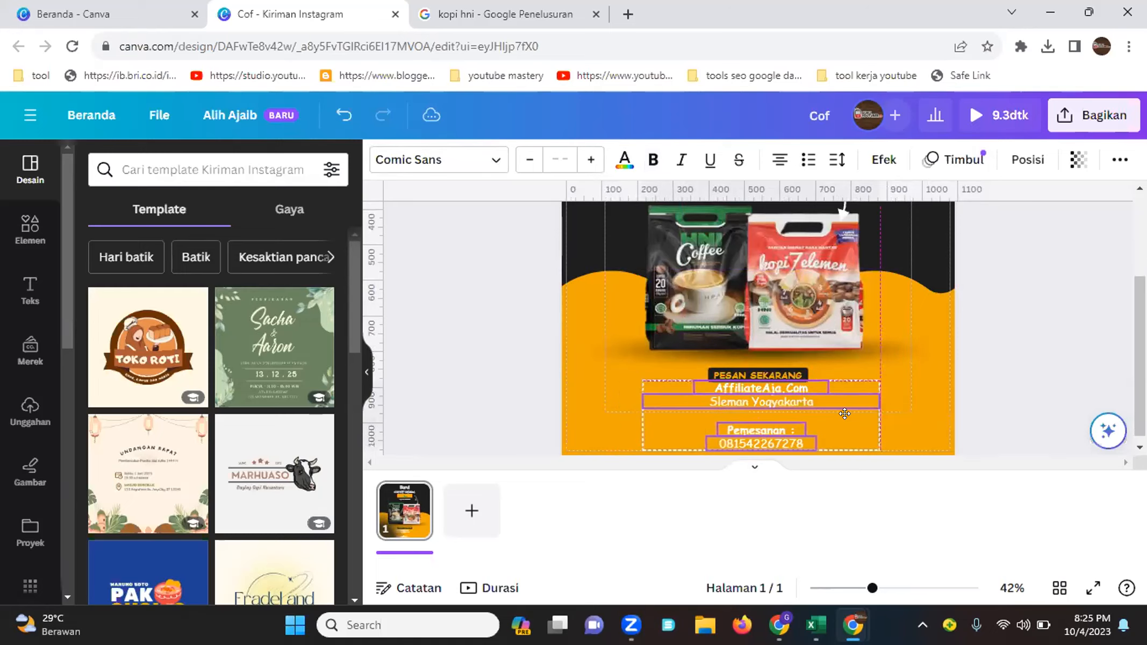
{"action": "left_click", "coordinate": [1022, 341]}
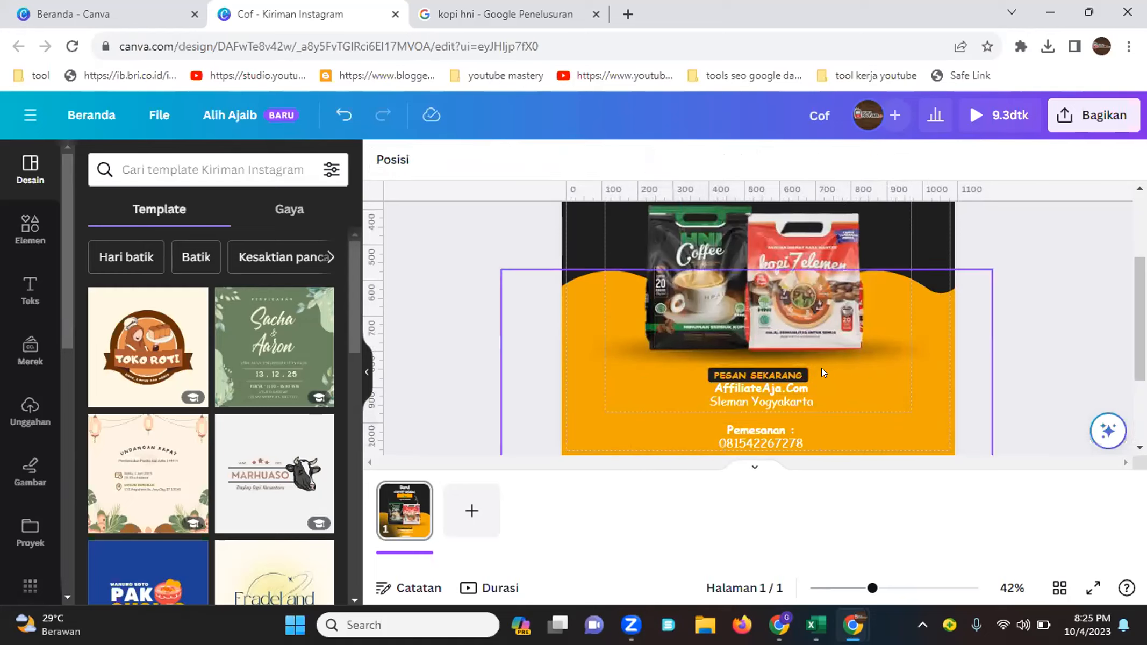
{"action": "left_click", "coordinate": [766, 370]}
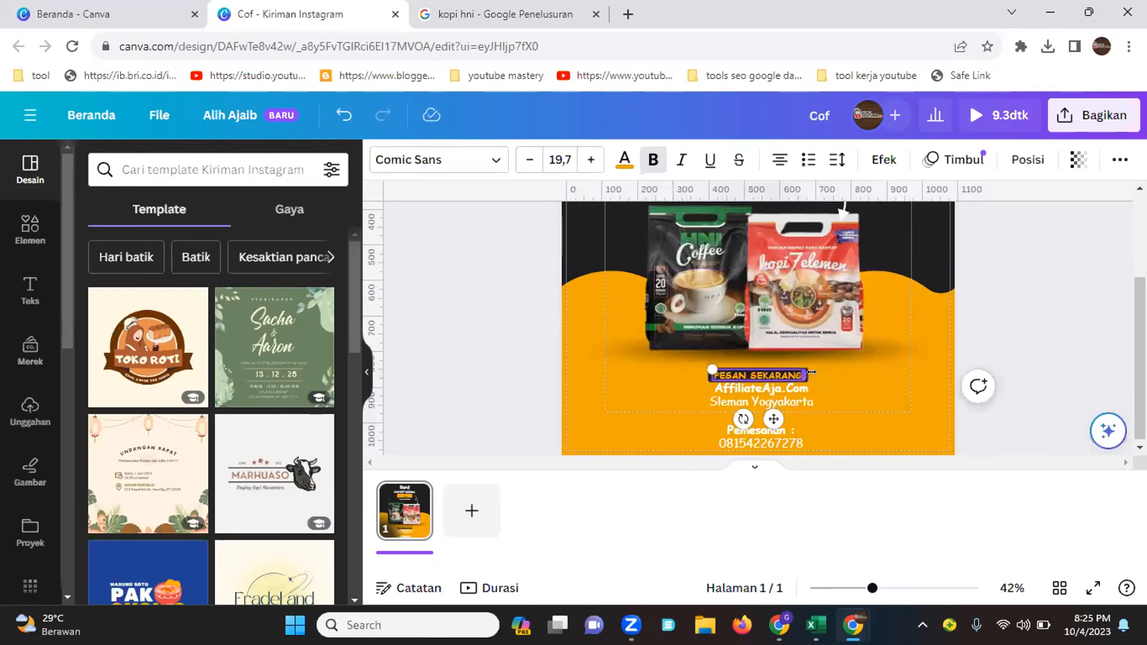
{"action": "left_click", "coordinate": [775, 367]}
{"action": "left_click_drag", "start_coordinate": [773, 371], "coordinate": [779, 352]}
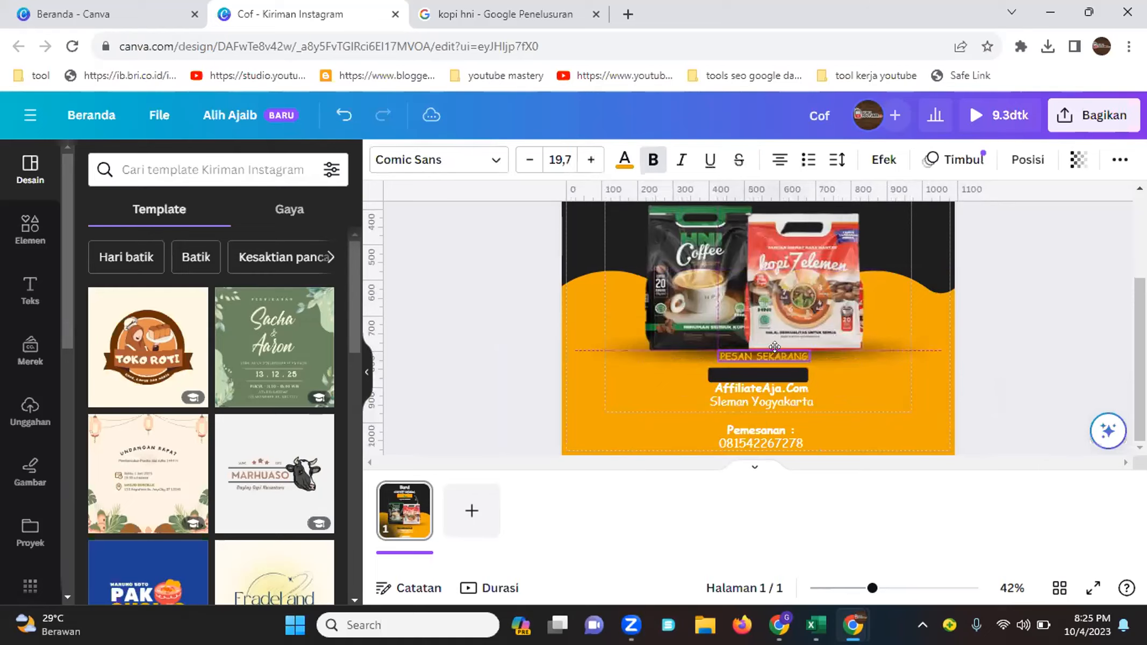
{"action": "left_click", "coordinate": [343, 114]}
Group the 'PESAN SEKARANG' text with its black label box and move the group slightly up
{"action": "left_click", "coordinate": [872, 588]}
{"action": "left_click_drag", "start_coordinate": [872, 588], "coordinate": [903, 588]}
{"action": "scroll", "coordinate": [618, 325], "scroll_direction": "down", "scroll_amount": 3}
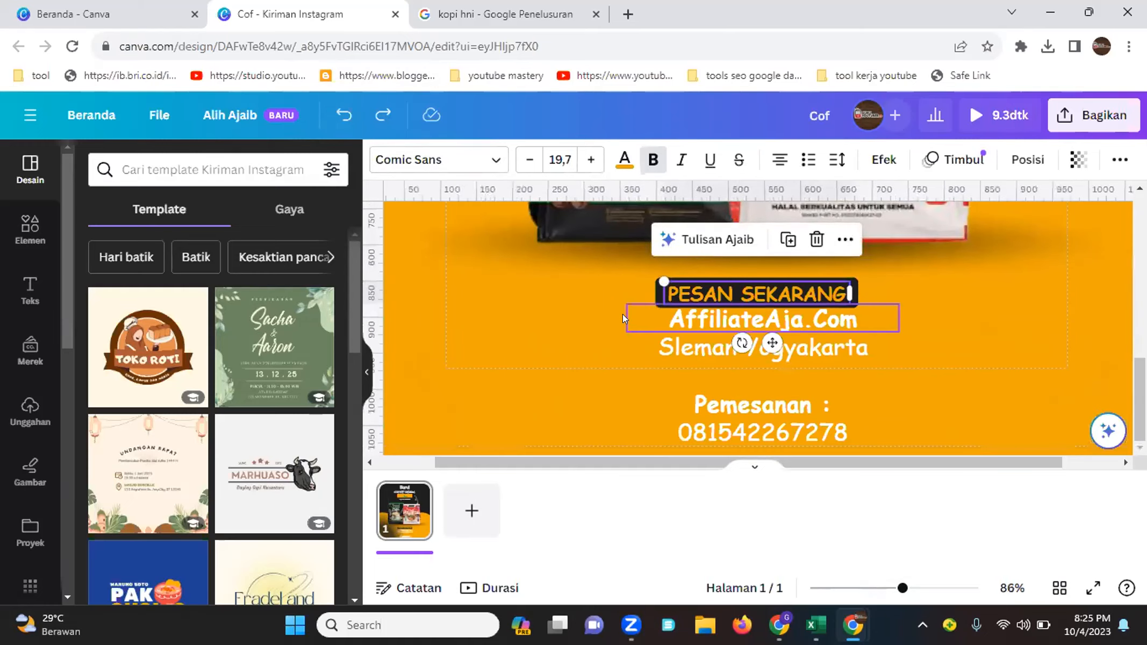
{"action": "left_click_drag", "start_coordinate": [651, 291], "coordinate": [651, 291]}
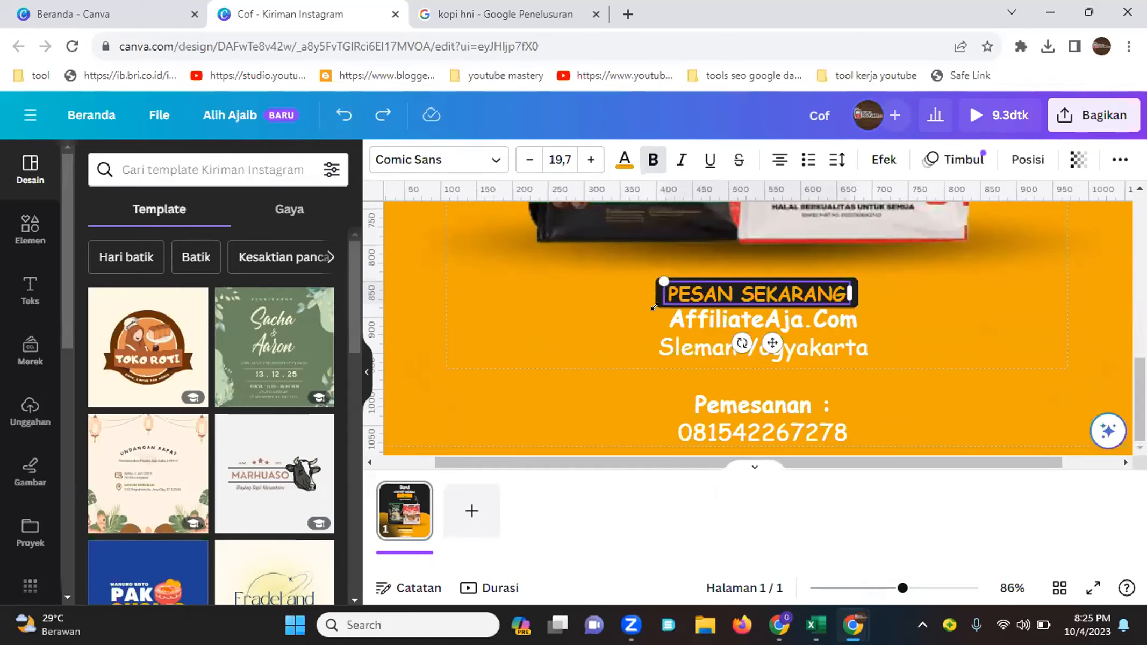
{"action": "left_click", "coordinate": [673, 274]}
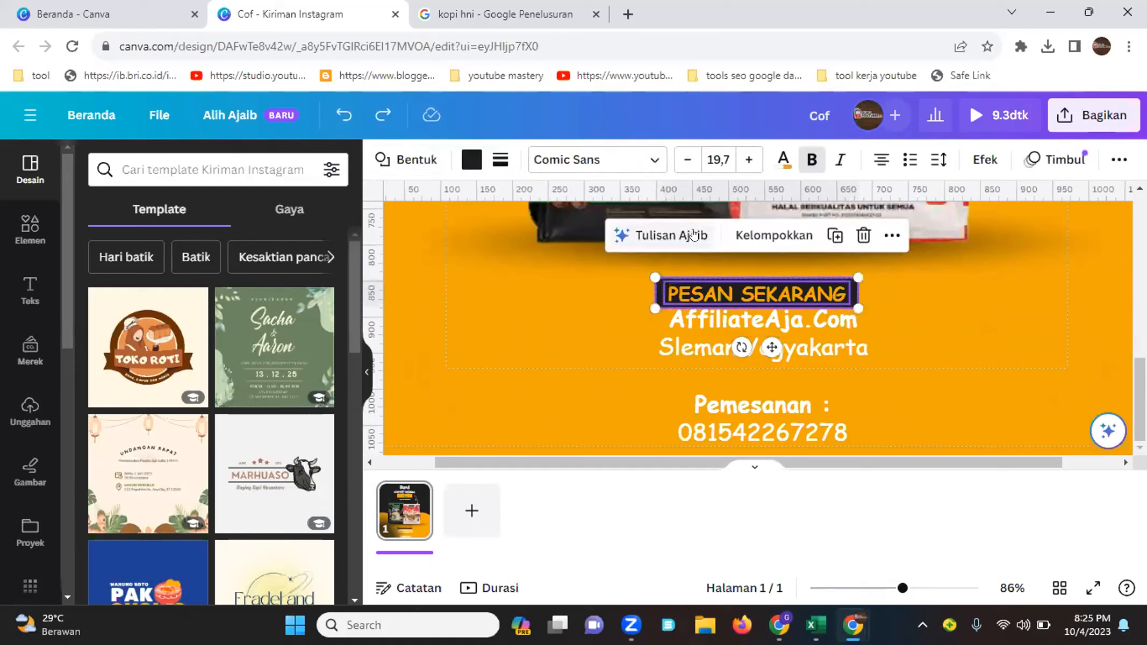
{"action": "left_click", "coordinate": [774, 235]}
{"action": "left_click_drag", "start_coordinate": [766, 286], "coordinate": [762, 262]}
Group the 'Pemesanan :' line with the phone number line and move them up under the location text
{"action": "left_click", "coordinate": [753, 410]}
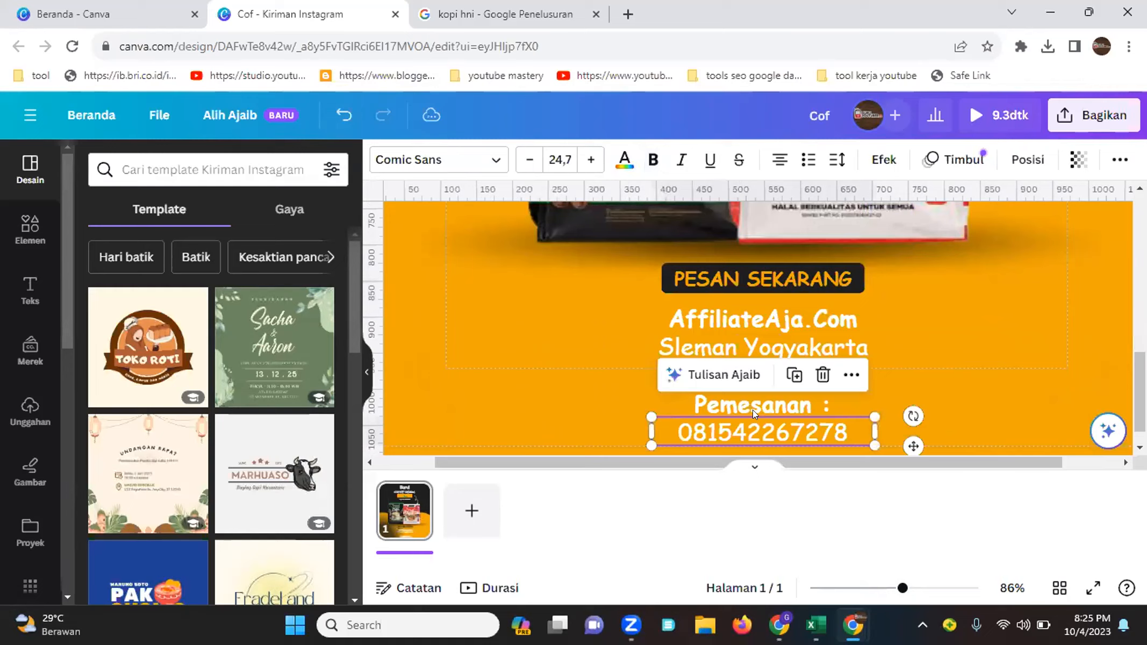
{"action": "left_click", "coordinate": [752, 408], "text": "shift"}
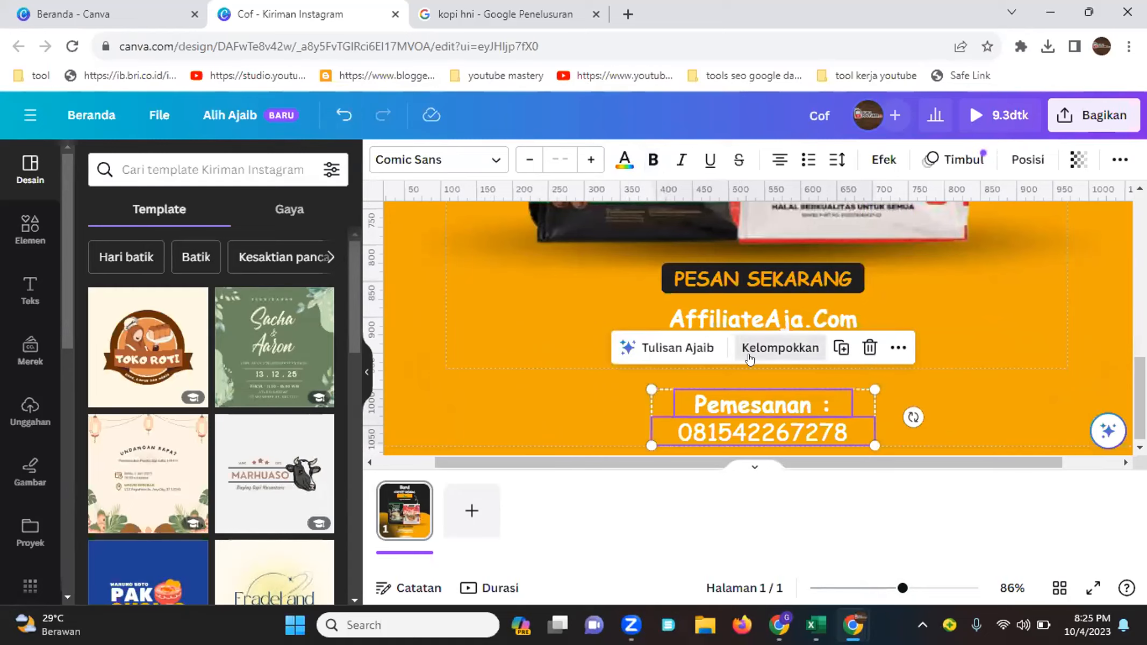
{"action": "left_click", "coordinate": [748, 348]}
{"action": "left_click_drag", "start_coordinate": [755, 406], "coordinate": [755, 381]}
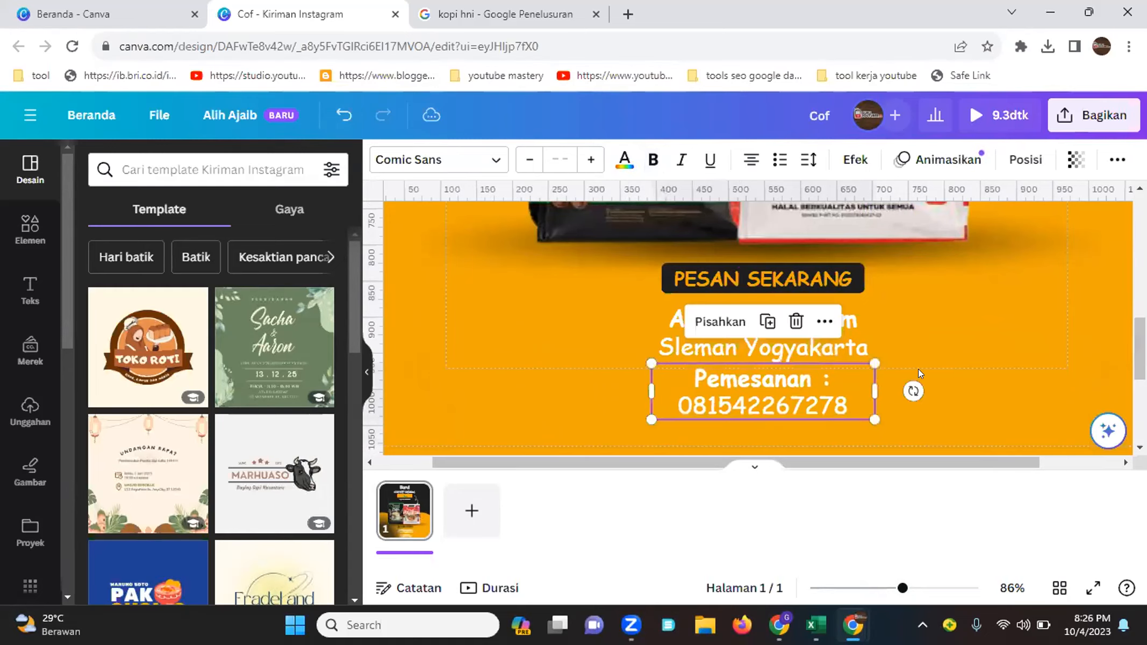
{"action": "left_click", "coordinate": [917, 368]}
Play a preview of the resized square design and close it
{"action": "left_click_drag", "start_coordinate": [903, 588], "coordinate": [848, 588]}
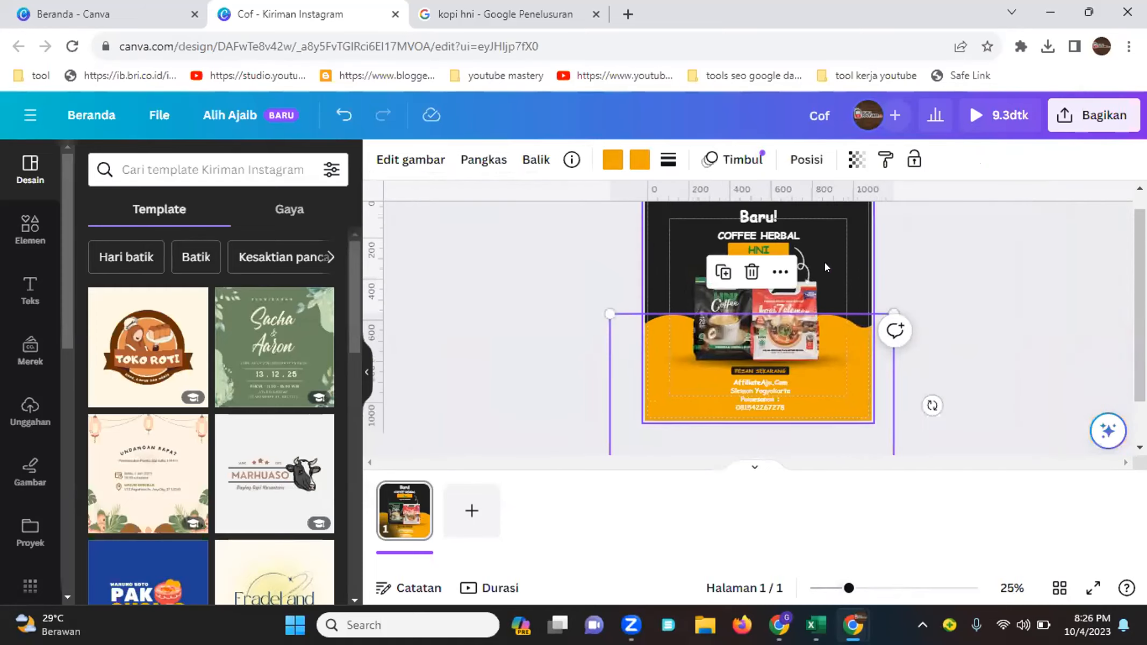
{"action": "left_click", "coordinate": [954, 259]}
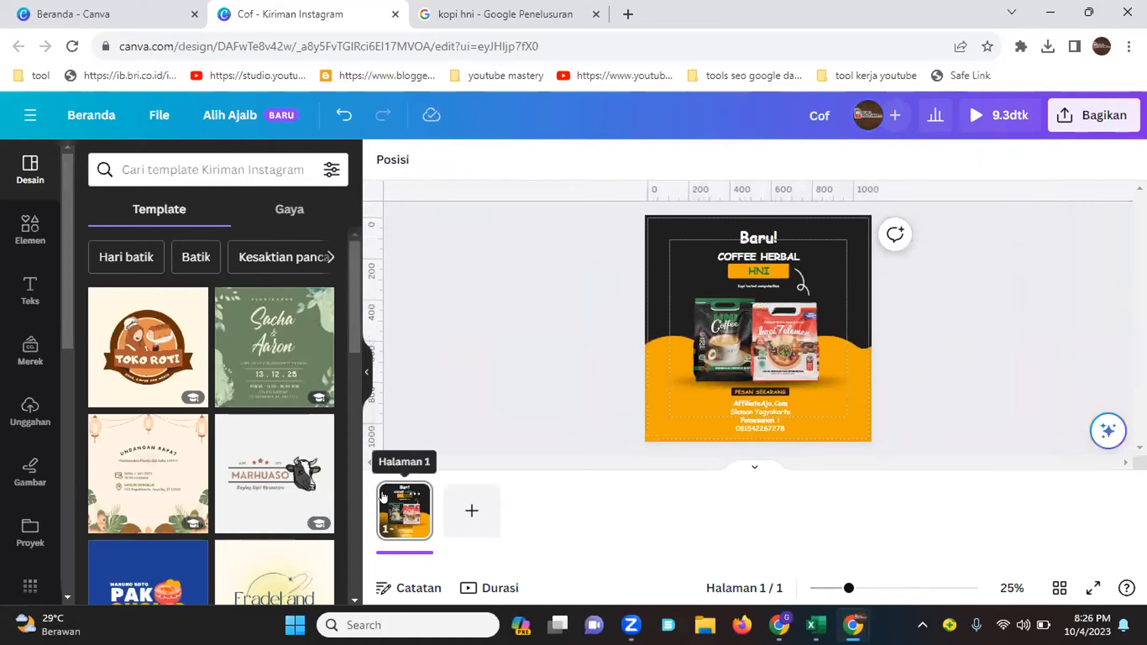
{"action": "left_click", "coordinate": [960, 120]}
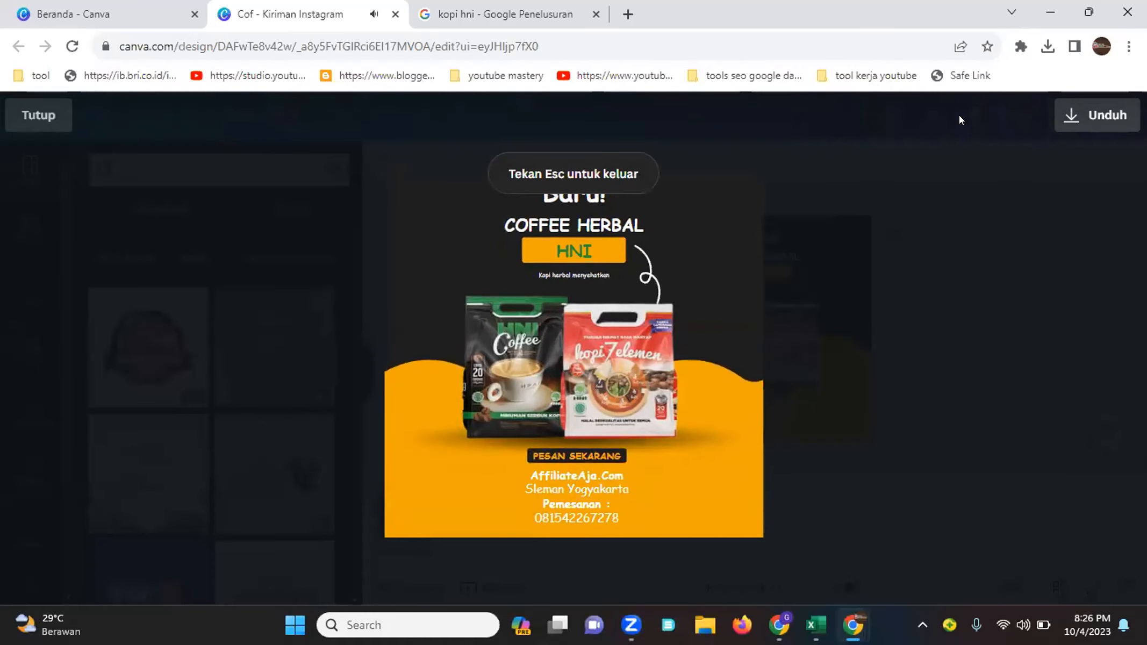
{"action": "left_click", "coordinate": [51, 117]}
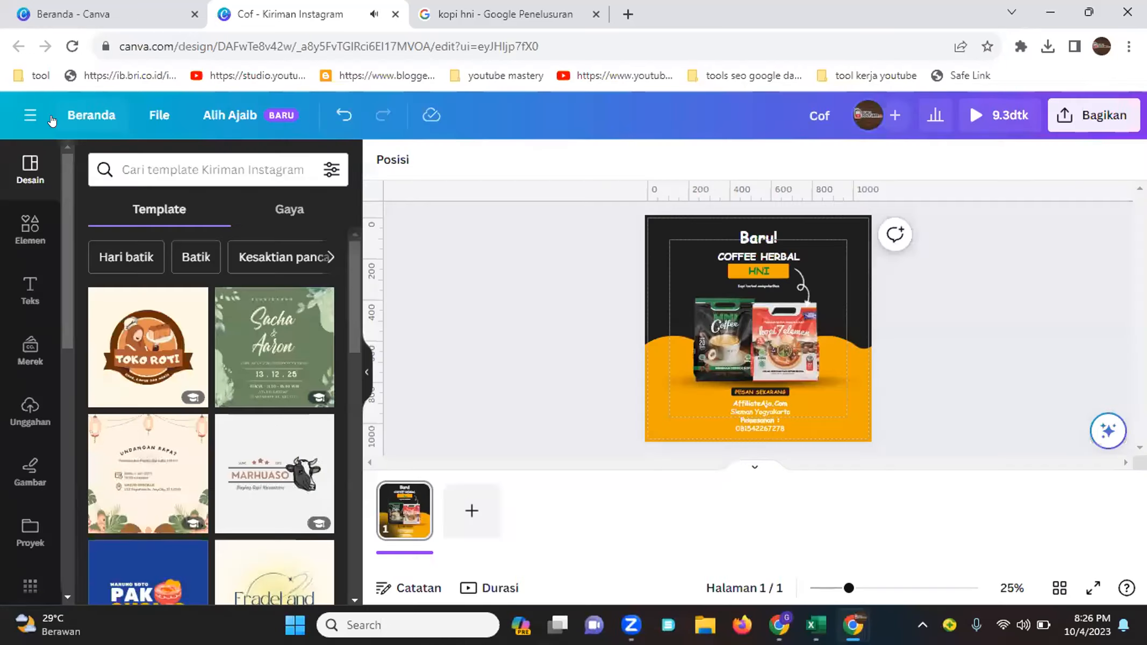
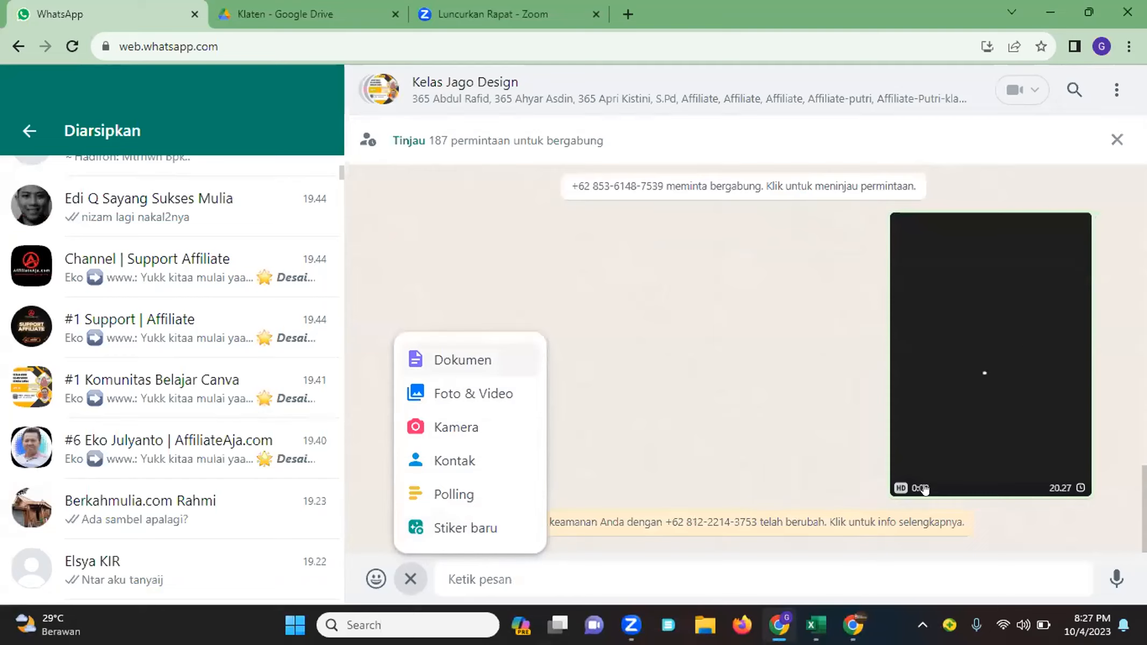
{"action": "left_click", "coordinate": [451, 396]}
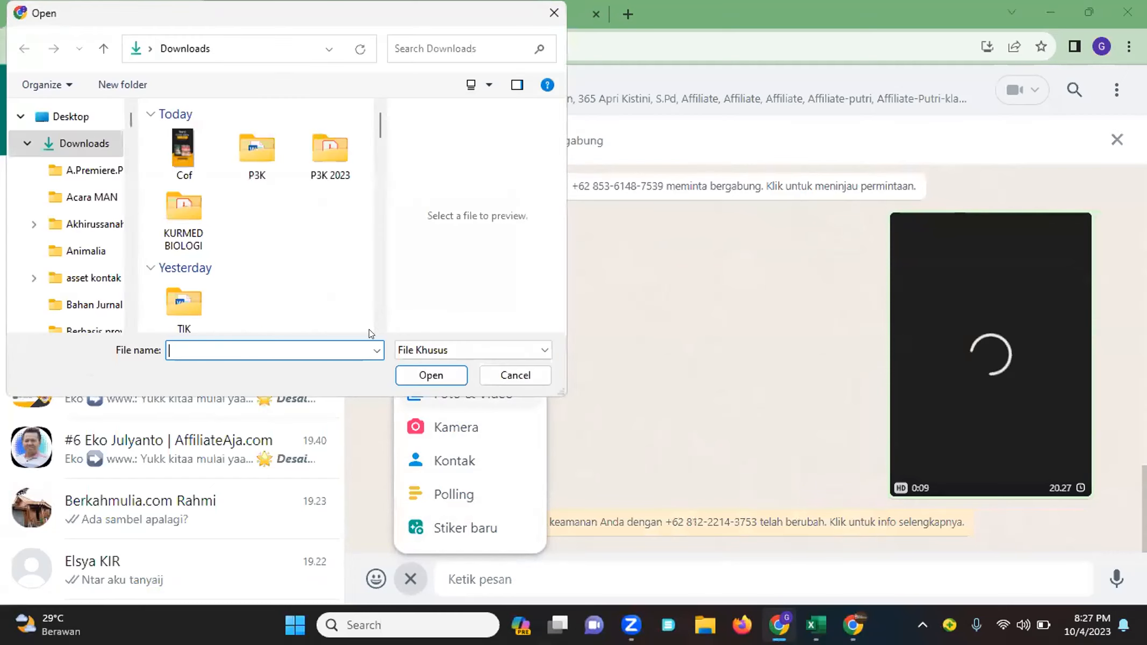
{"action": "left_click", "coordinate": [194, 165]}
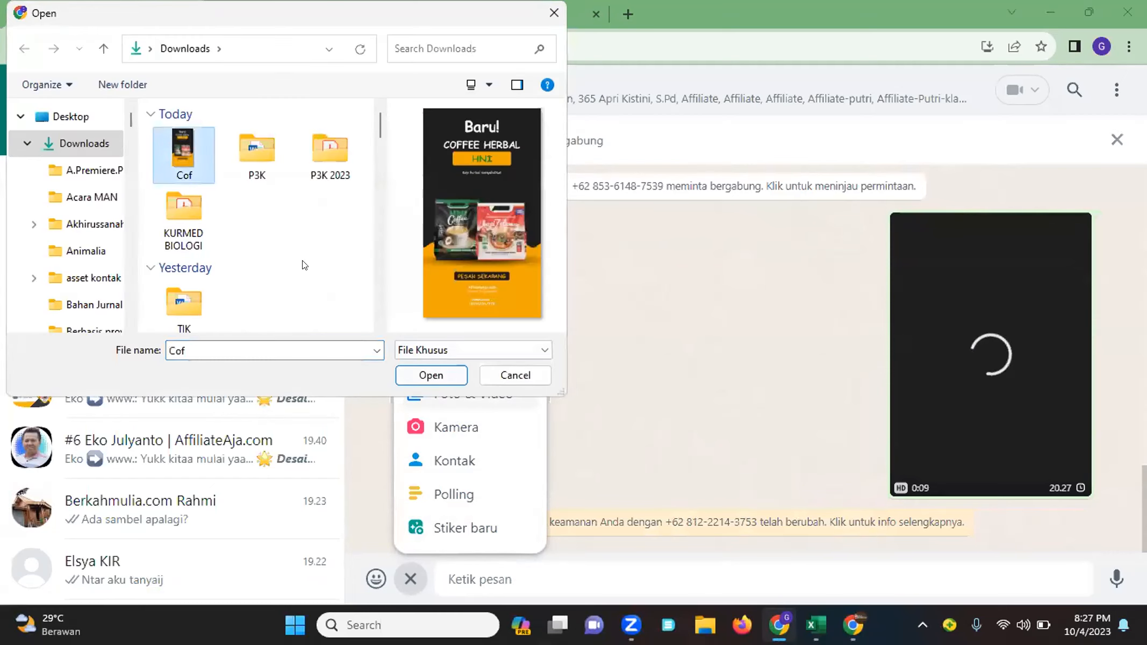
{"action": "left_click", "coordinate": [474, 352]}
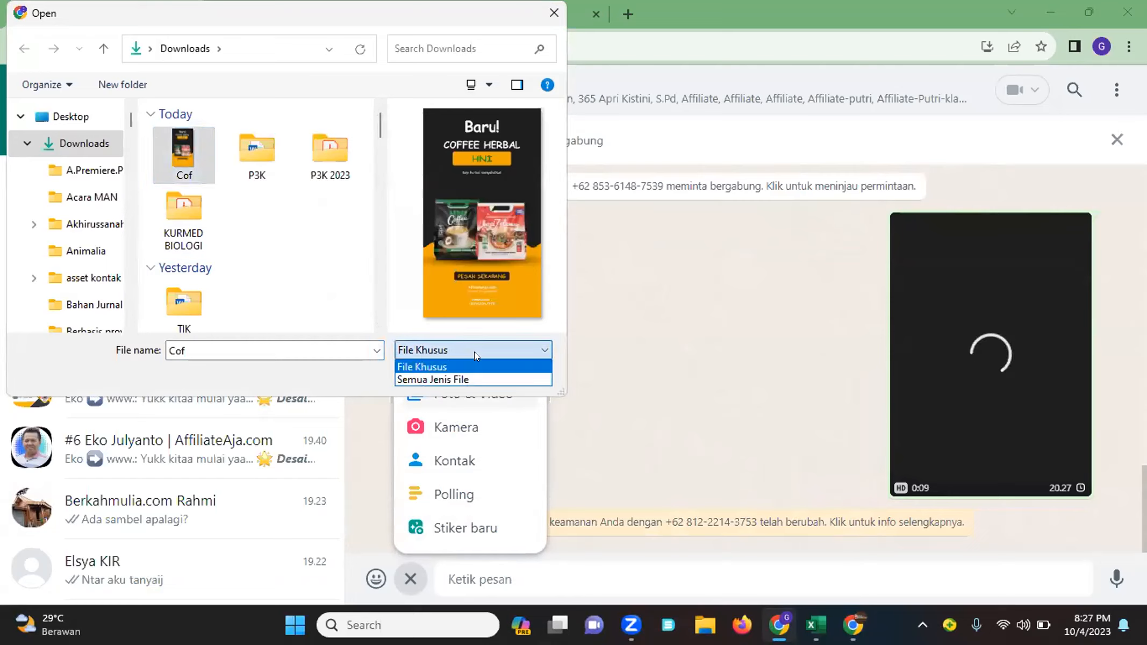
{"action": "left_click", "coordinate": [650, 326]}
{"action": "left_click", "coordinate": [453, 375]}
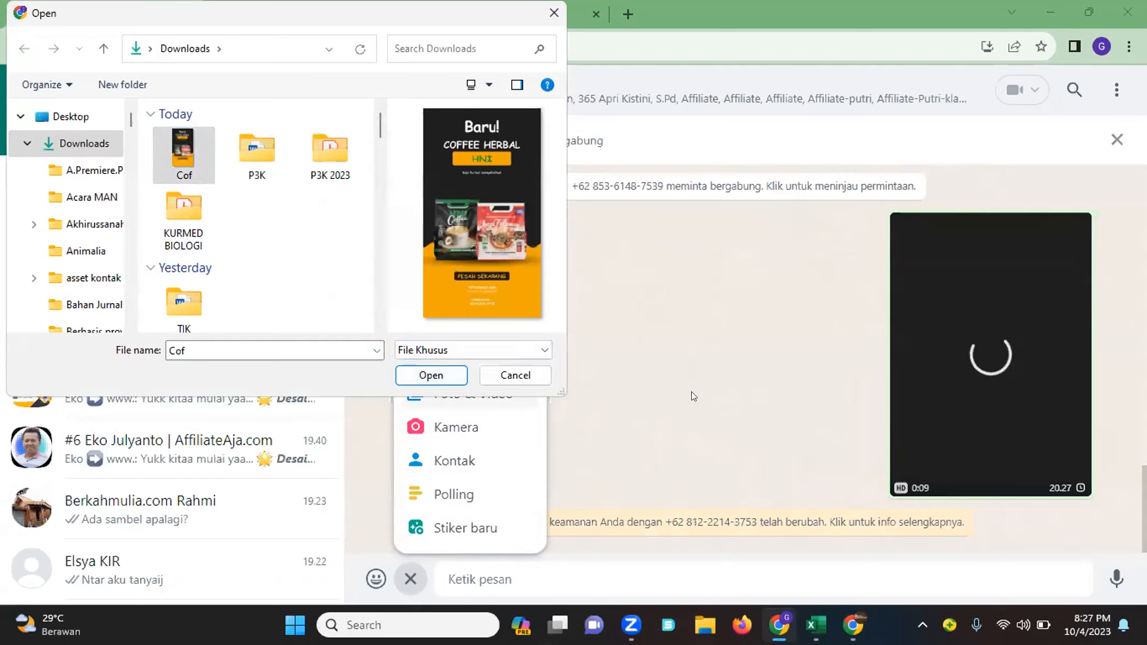
{"action": "left_click", "coordinate": [538, 376]}
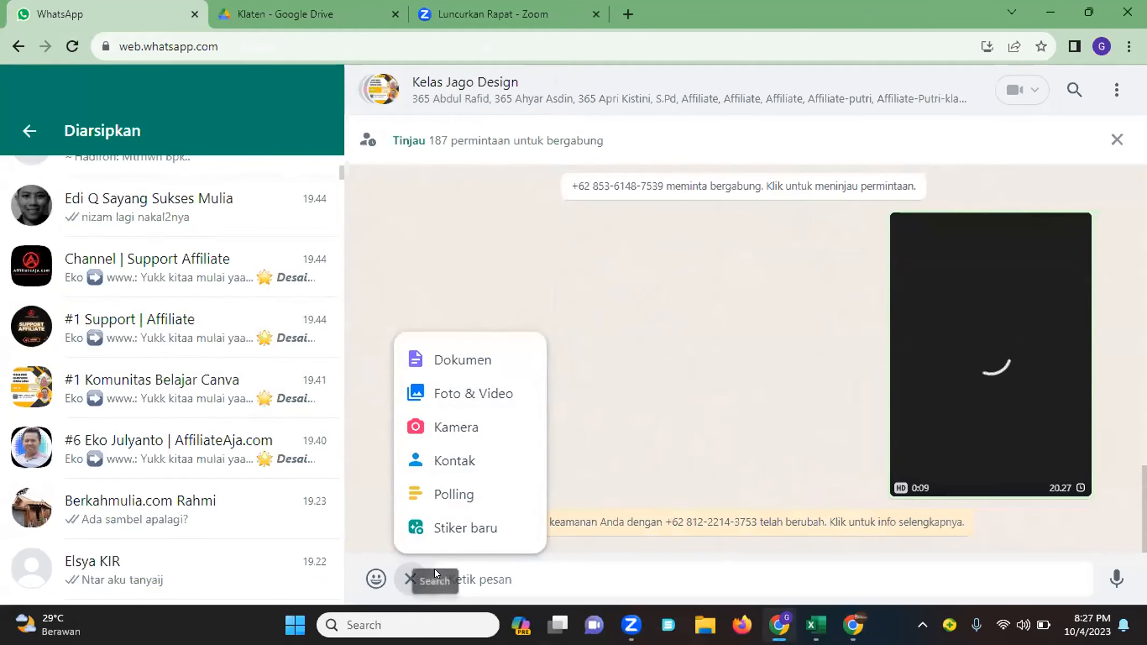
{"action": "left_click", "coordinate": [692, 393]}
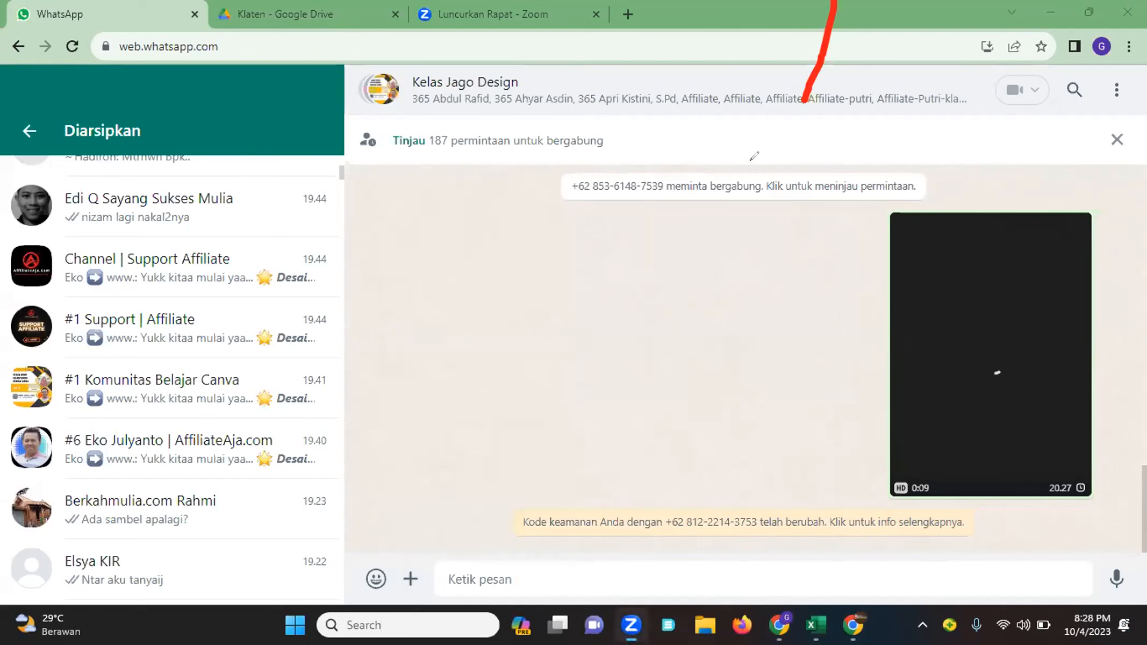
Return to the Canva design and try MP4 download quality settings, ending at 960 × 960 pixels, without downloading
{"action": "mouse_move", "coordinate": [860, 627]}
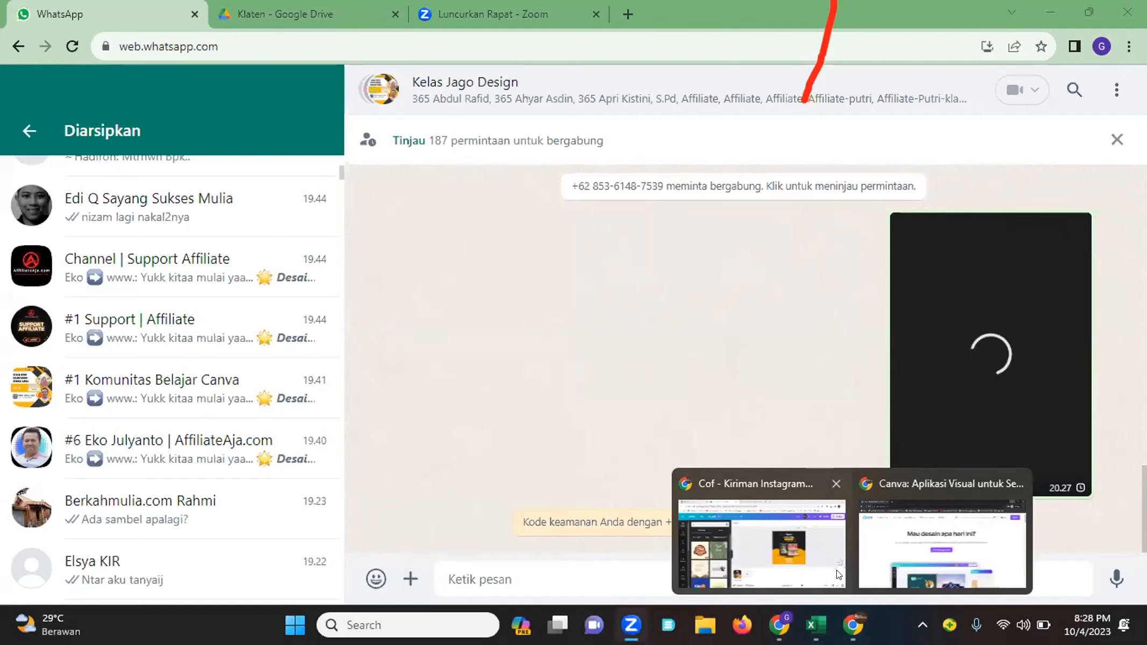
{"action": "left_click", "coordinate": [760, 540]}
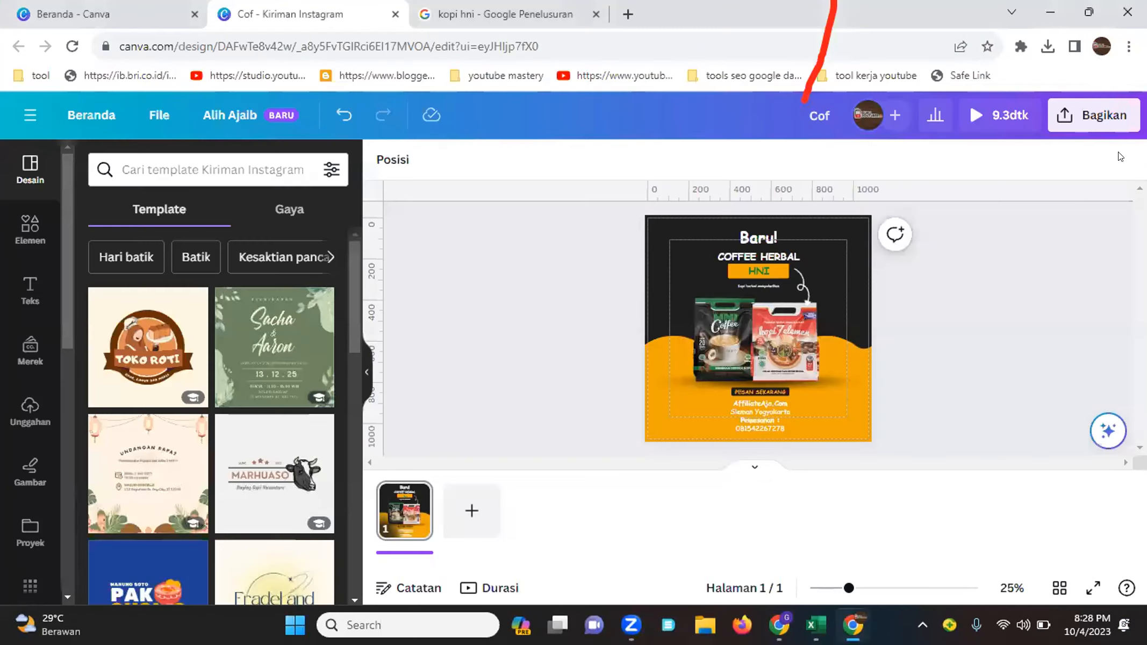
{"action": "left_click", "coordinate": [1096, 128]}
{"action": "scroll", "coordinate": [838, 409], "scroll_direction": "down", "scroll_amount": 3}
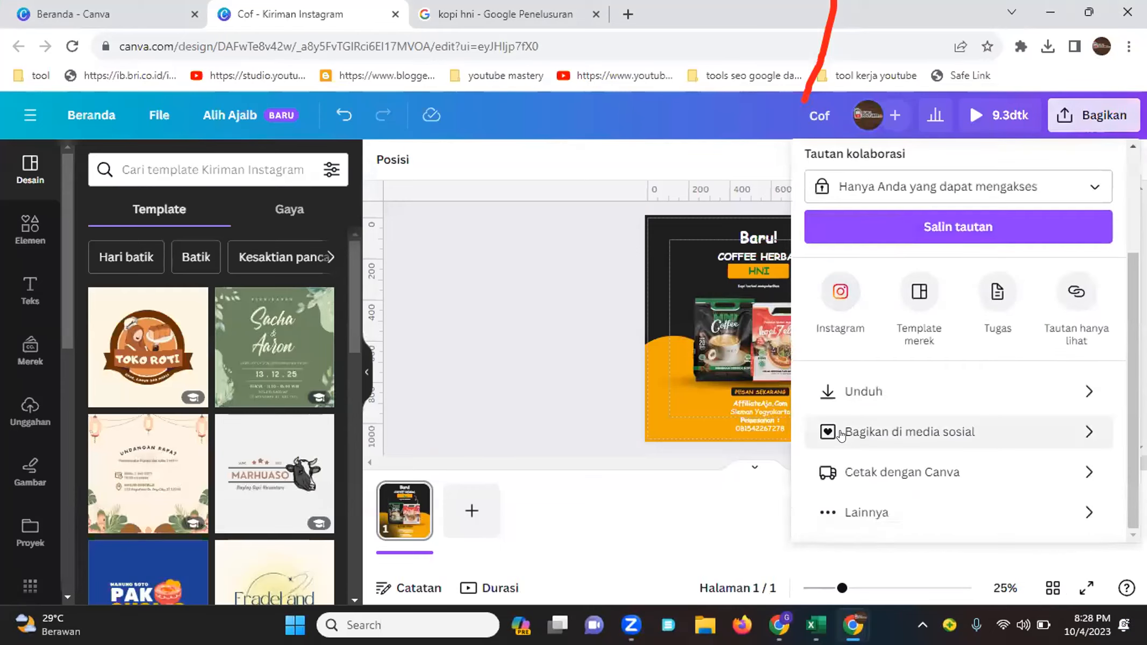
{"action": "left_click", "coordinate": [856, 388]}
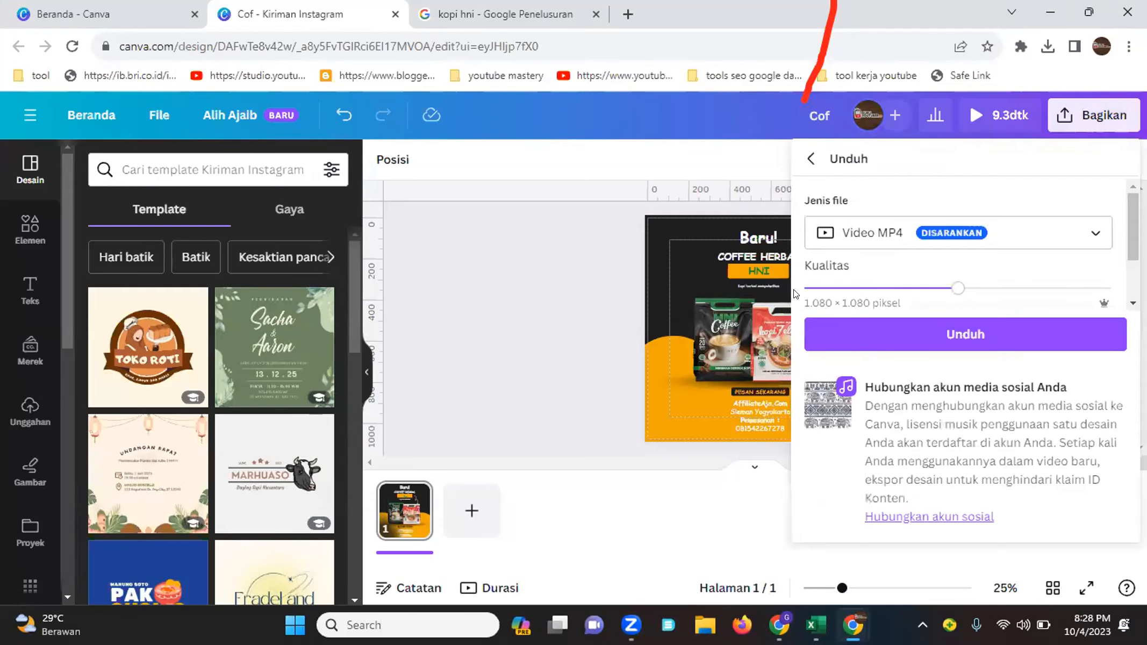
{"action": "left_click_drag", "start_coordinate": [957, 287], "coordinate": [805, 287]}
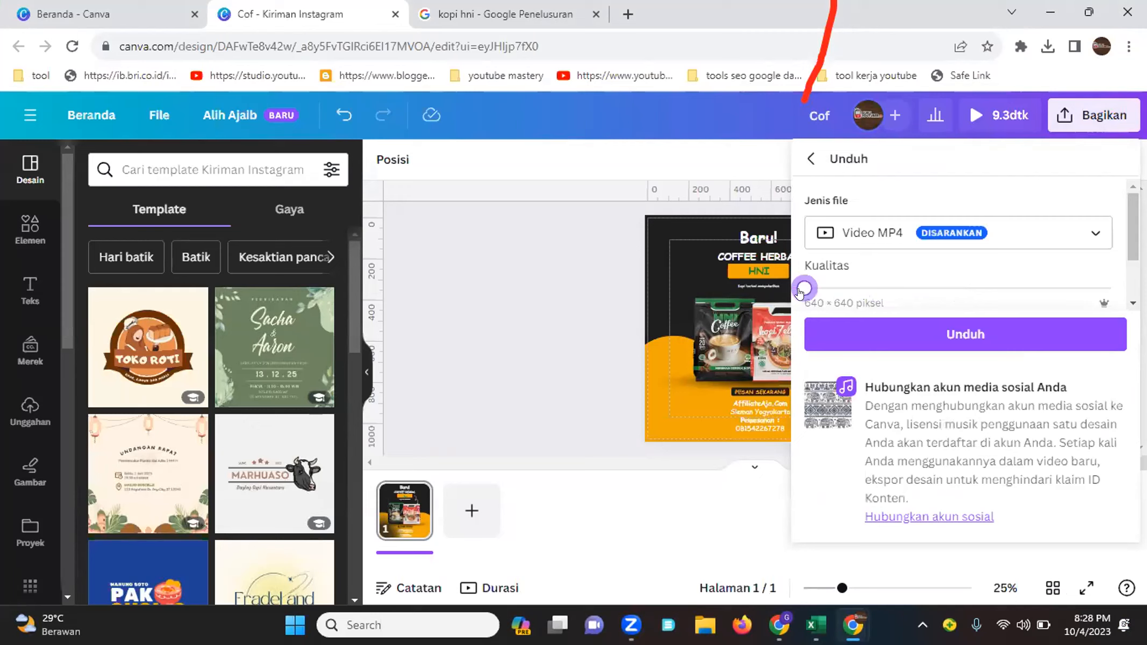
{"action": "scroll", "coordinate": [903, 290], "scroll_direction": "down", "scroll_amount": 1}
{"action": "left_click", "coordinate": [903, 290]}
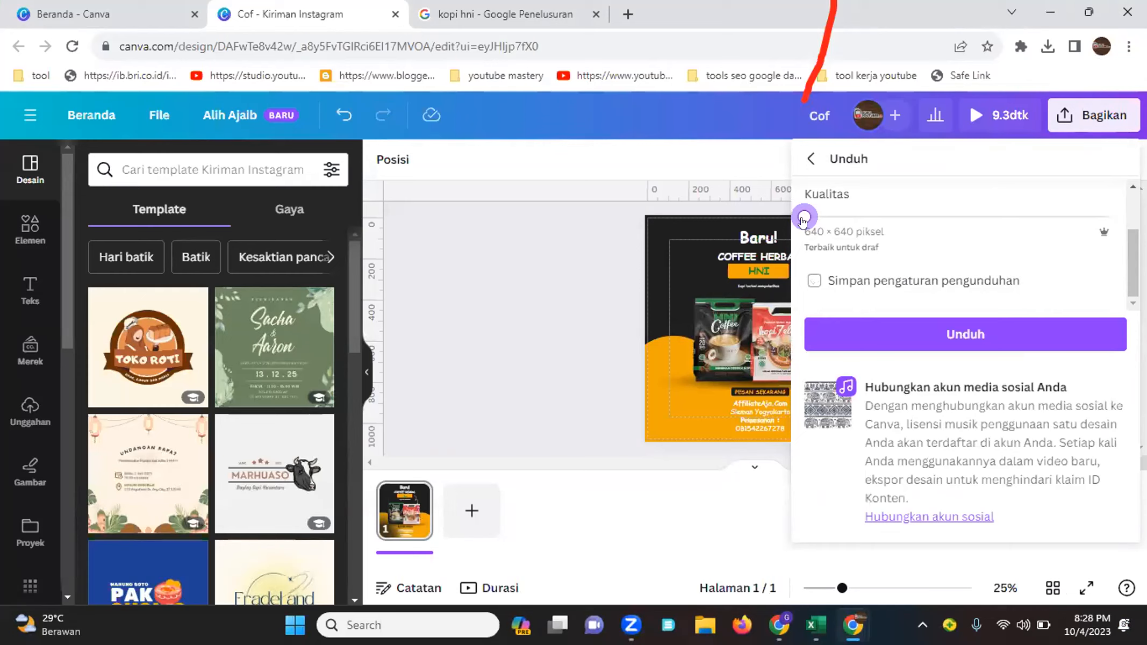
{"action": "left_click_drag", "start_coordinate": [804, 218], "coordinate": [1111, 217]}
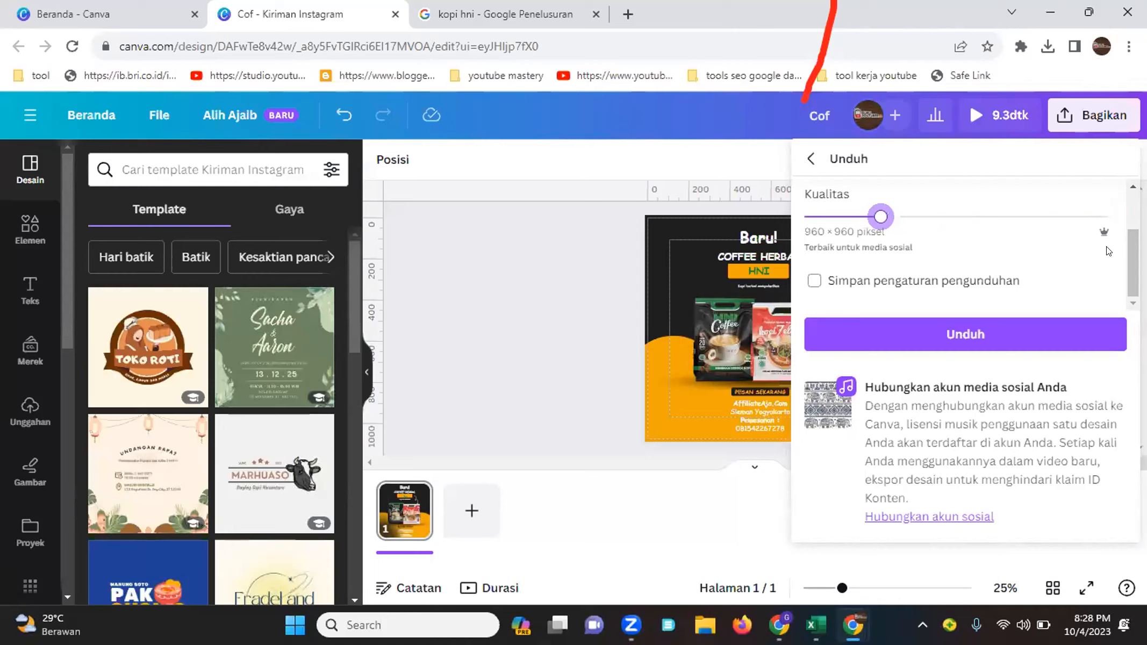
{"action": "left_click", "coordinate": [355, 289]}
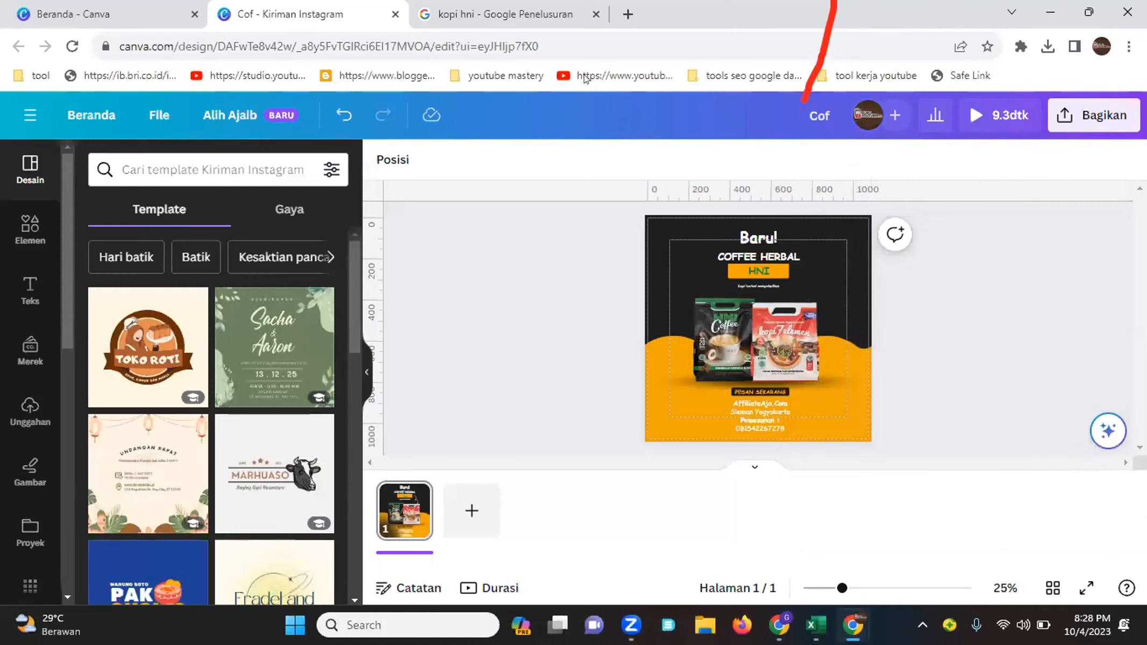
Play the vertical promo video already sent in the WhatsApp group chat, then return to Canva
{"action": "left_click", "coordinate": [584, 76]}
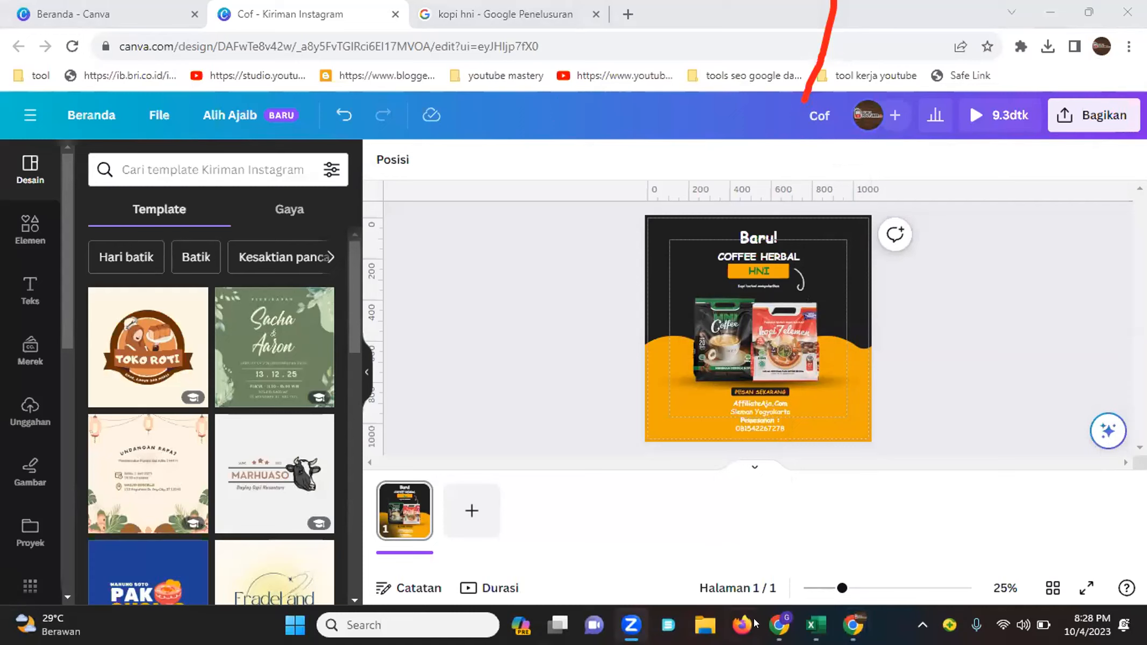
{"action": "left_click", "coordinate": [779, 624]}
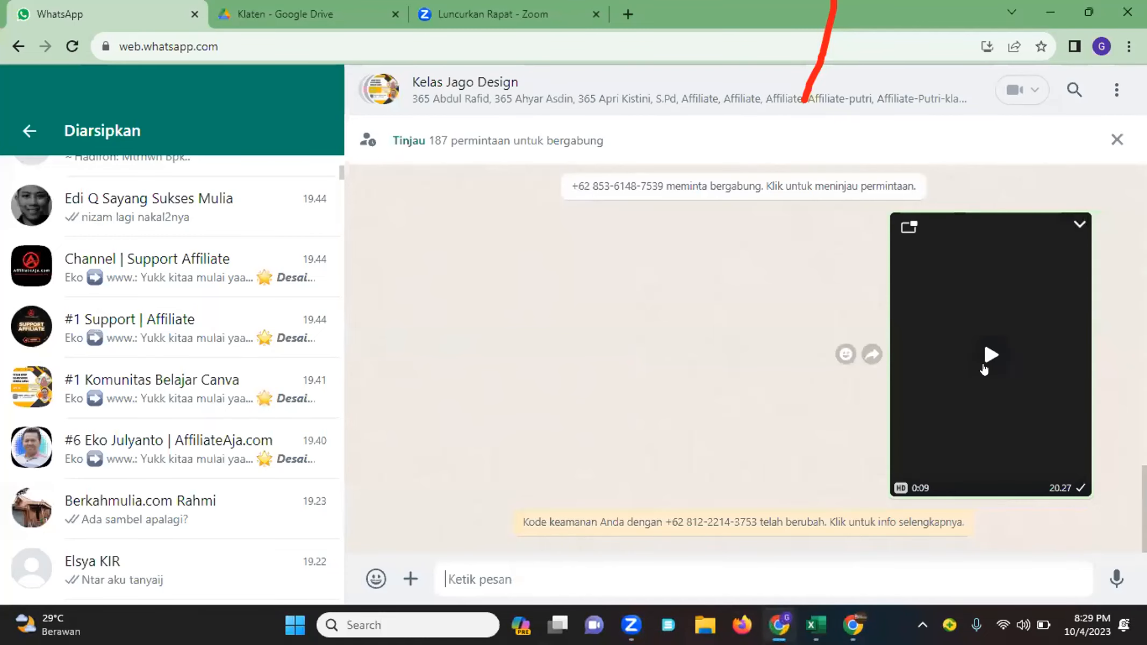
{"action": "left_click", "coordinate": [983, 368]}
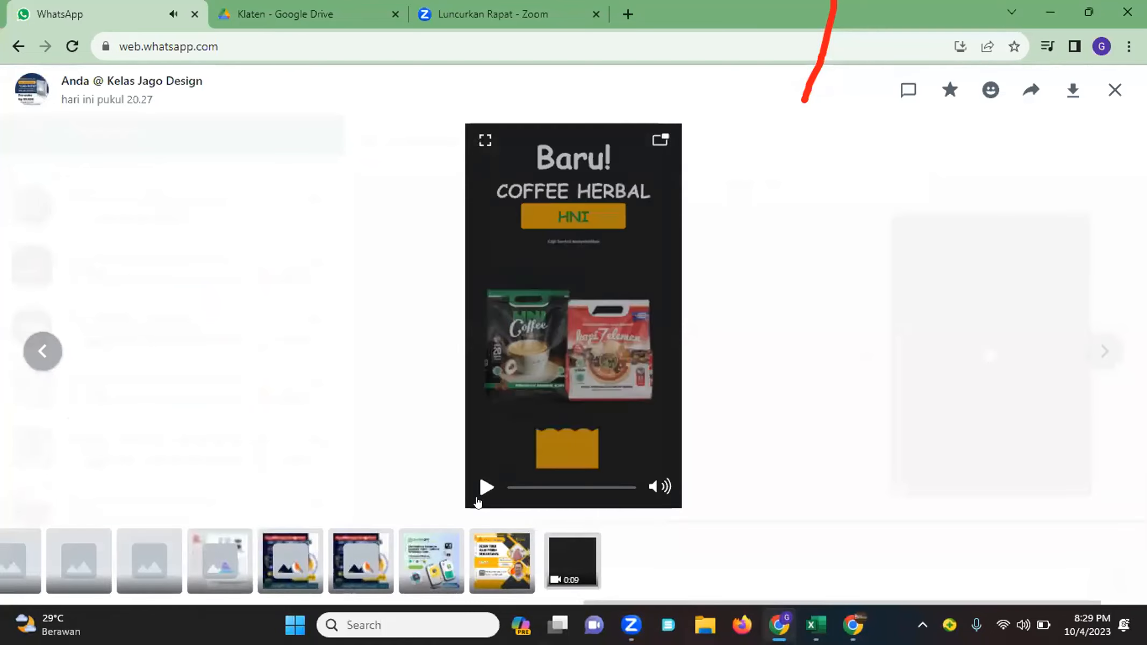
{"action": "left_click", "coordinate": [481, 489]}
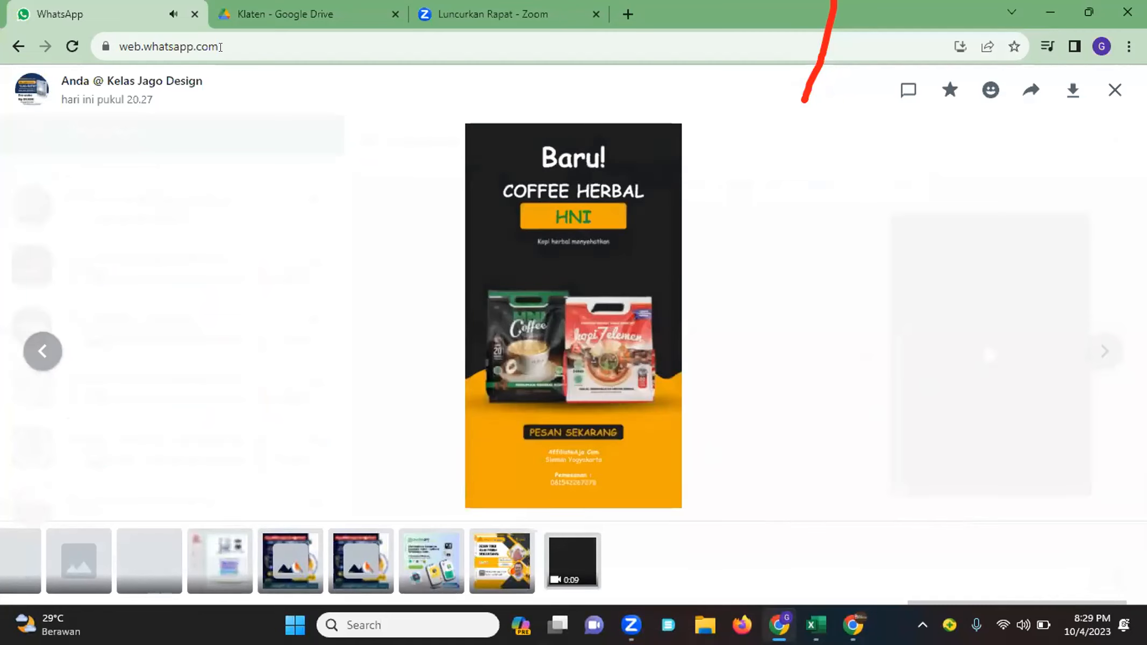
{"action": "mouse_move", "coordinate": [826, 627]}
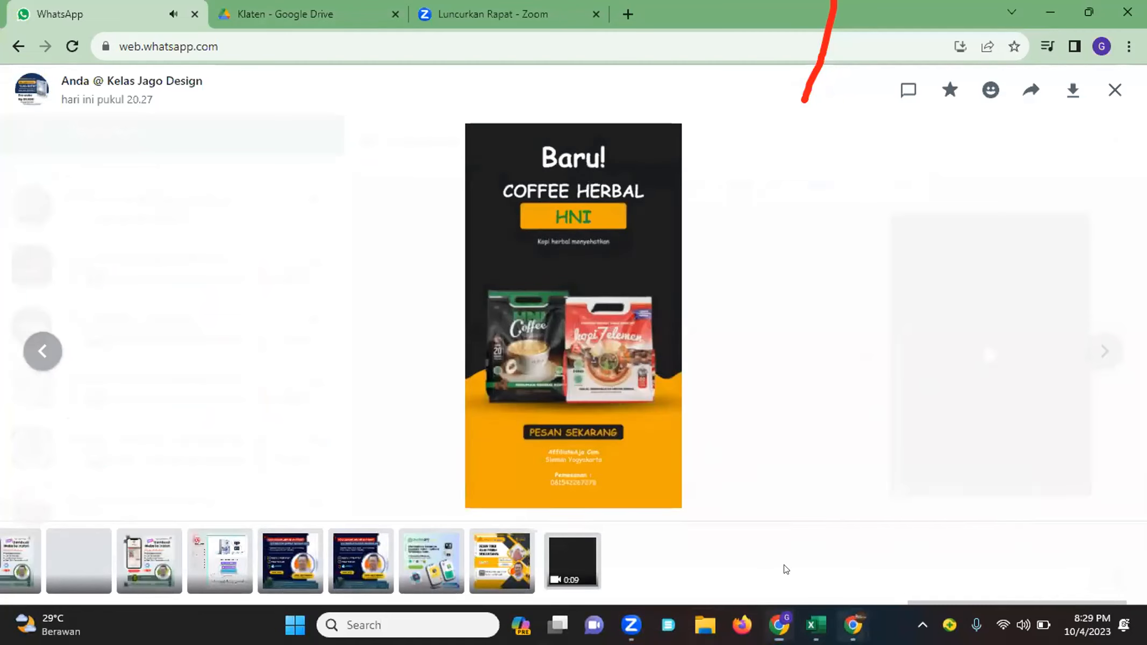
{"action": "left_click", "coordinate": [774, 548]}
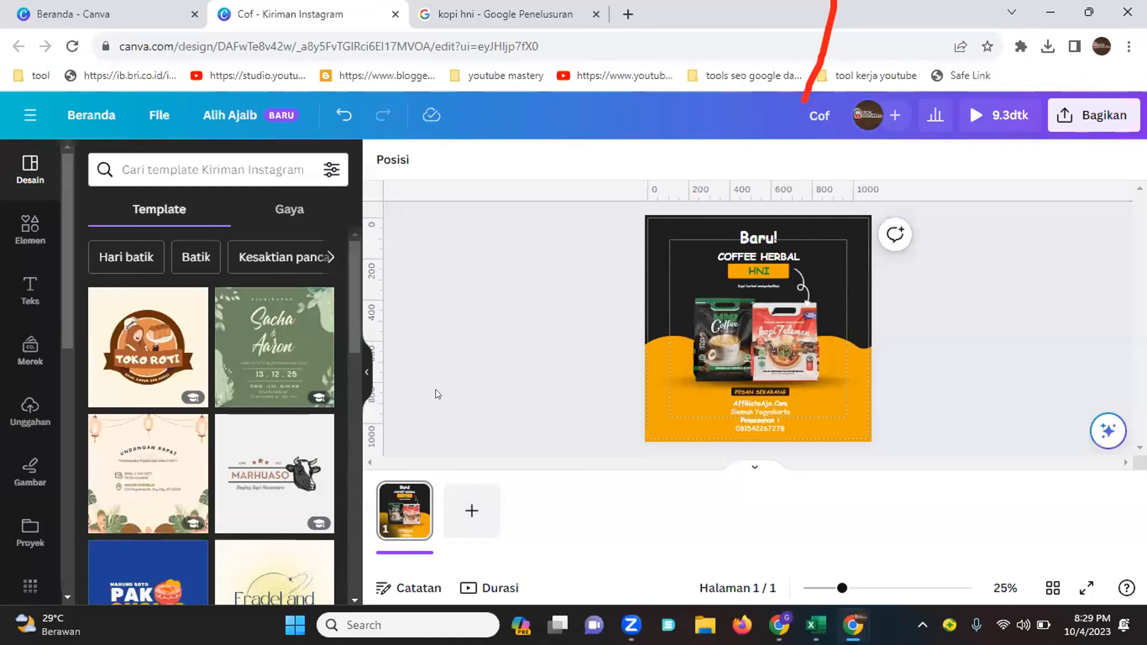
Upload the 'Cof' video file from the Downloads folder into the design's uploads
{"action": "left_click", "coordinate": [24, 414]}
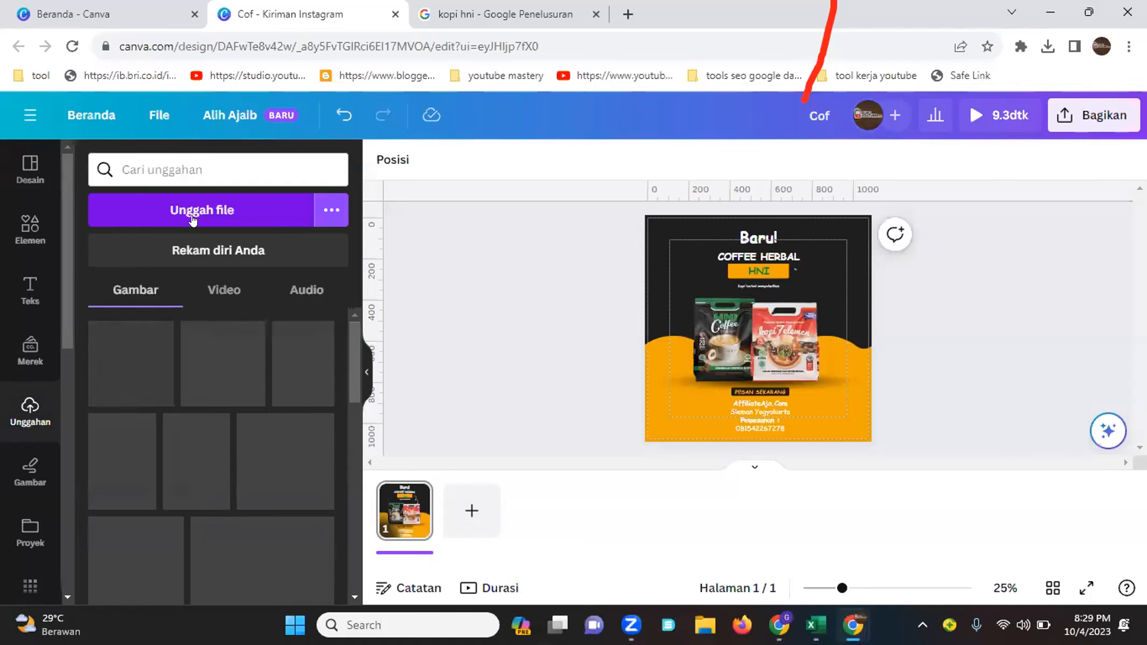
{"action": "left_click", "coordinate": [188, 221]}
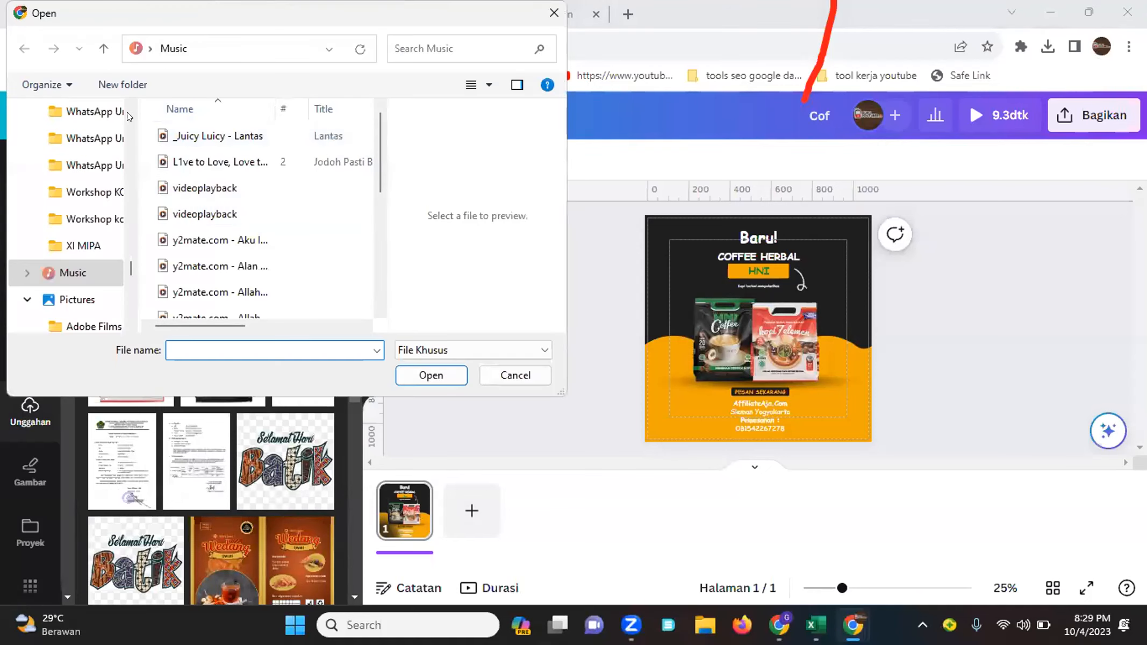
{"action": "scroll", "coordinate": [97, 253], "scroll_direction": "up", "scroll_amount": 15}
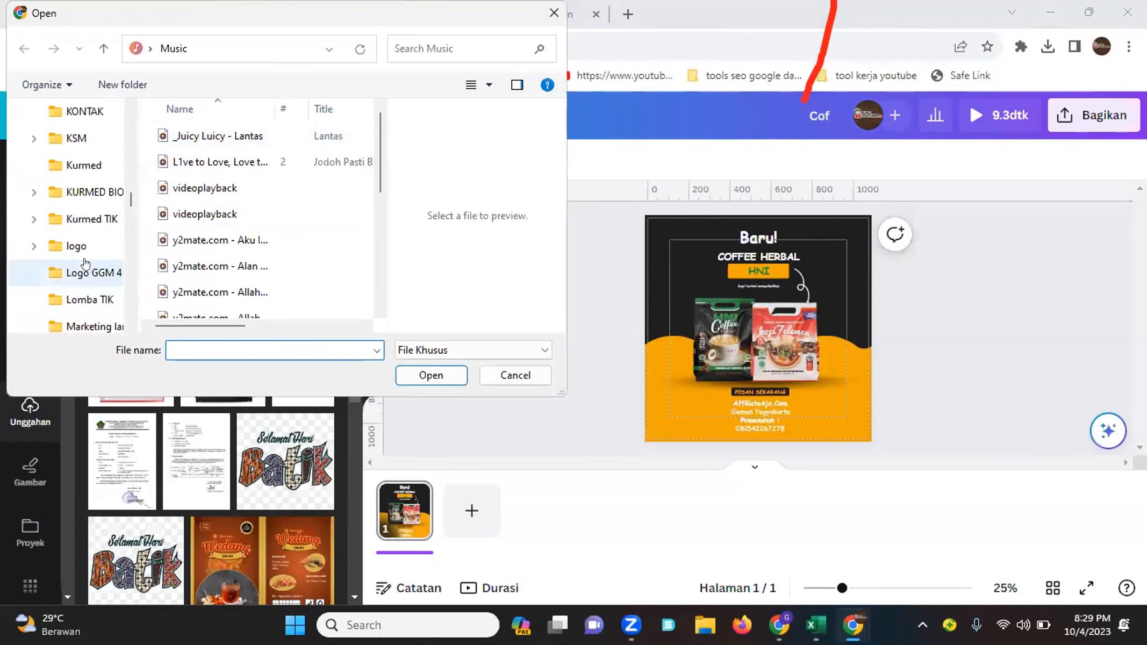
{"action": "scroll", "coordinate": [80, 268], "scroll_direction": "up", "scroll_amount": 10}
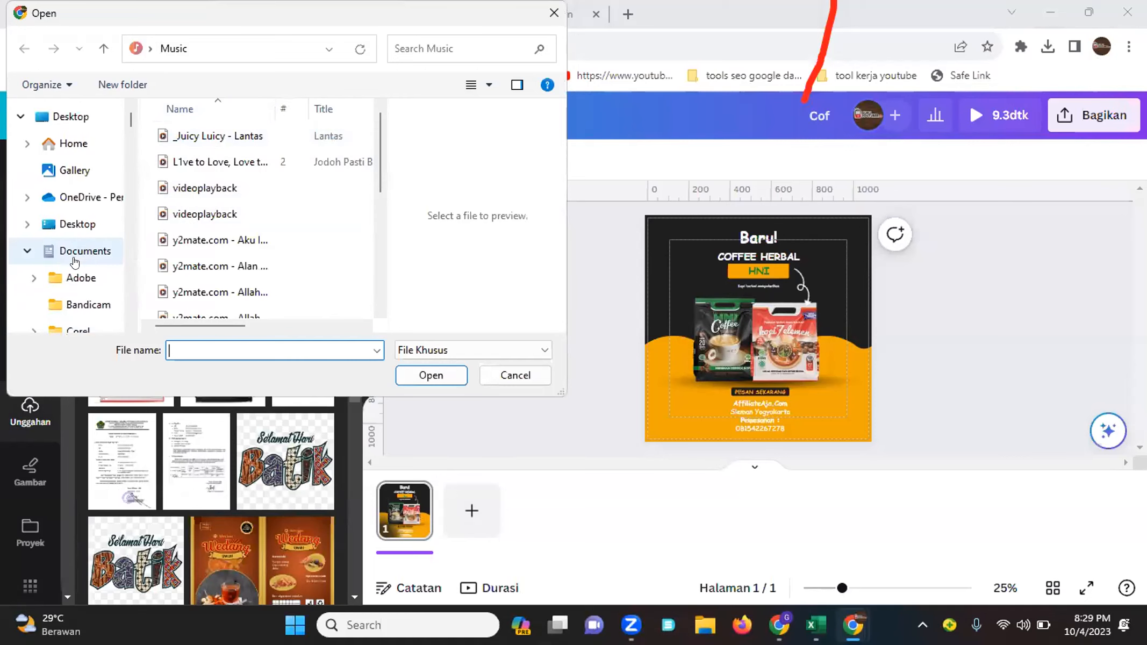
{"action": "scroll", "coordinate": [73, 279], "scroll_direction": "down", "scroll_amount": 5}
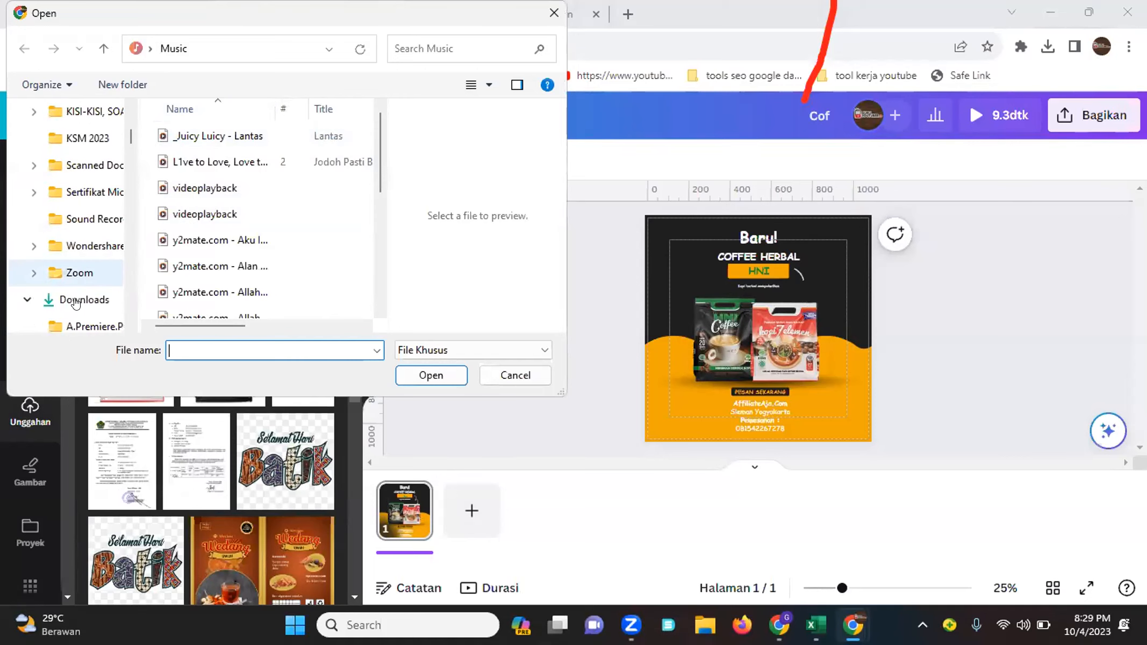
{"action": "left_click", "coordinate": [85, 299]}
{"action": "left_click", "coordinate": [197, 172]}
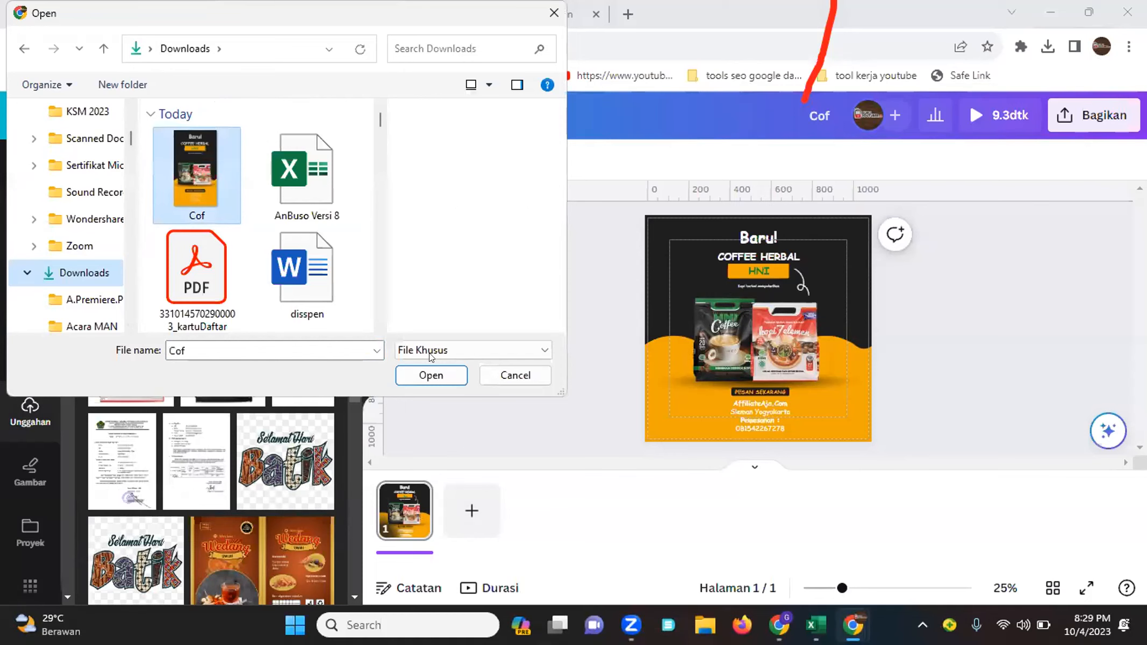
{"action": "left_click", "coordinate": [431, 375]}
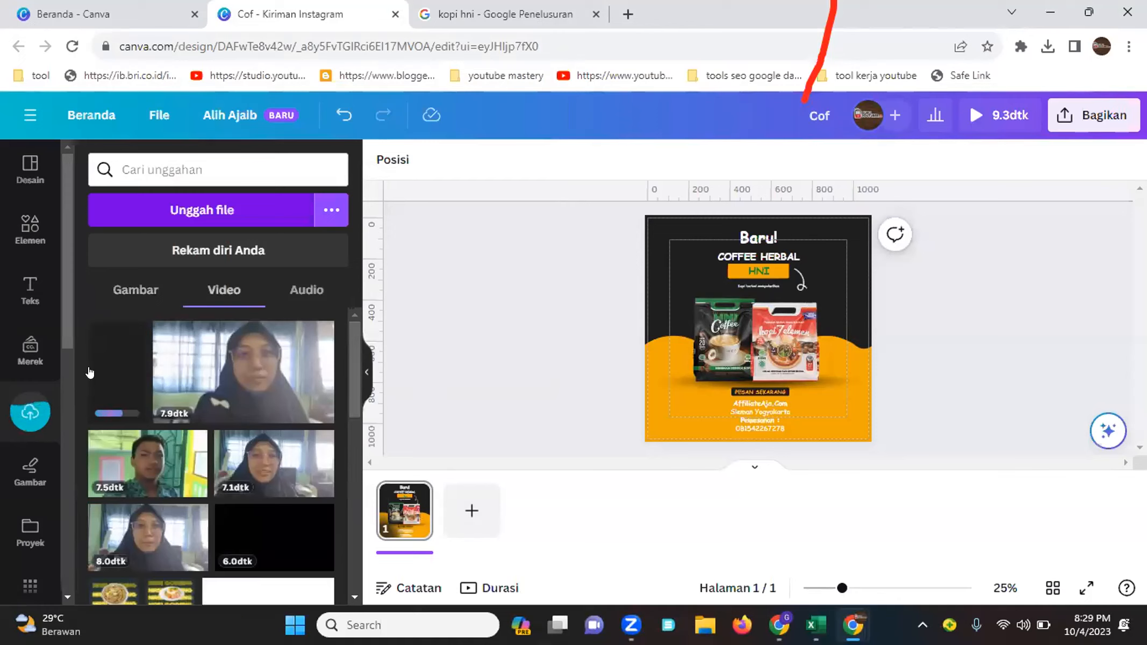
Add the uploaded video to the design and move it onto a new second page
{"action": "left_click", "coordinate": [111, 371]}
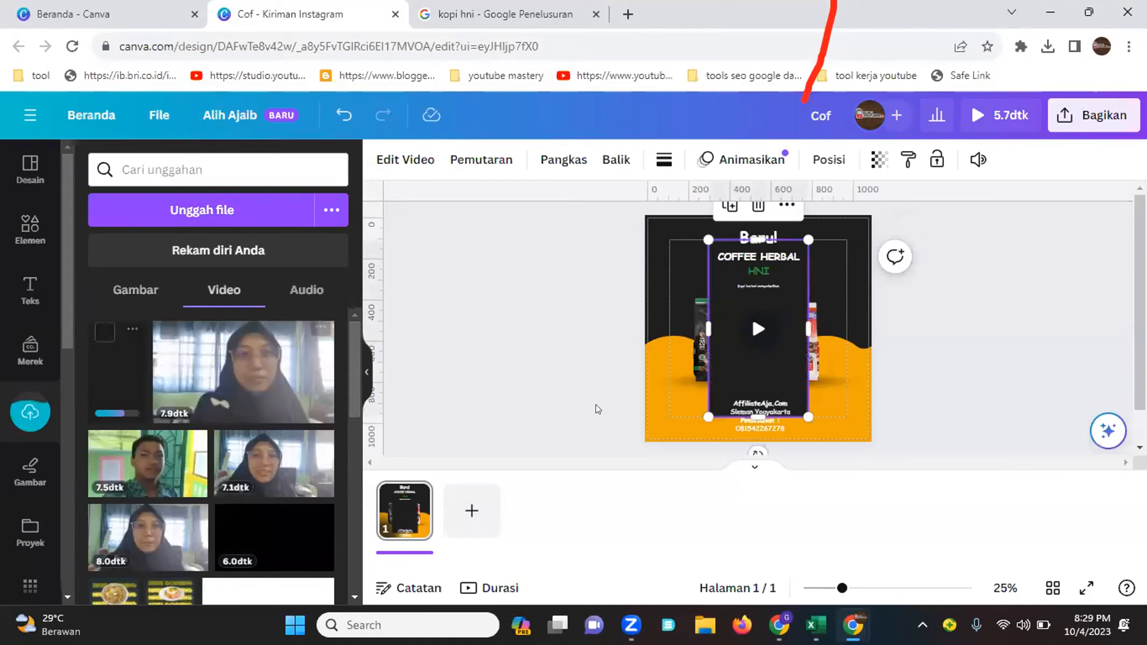
{"action": "left_click", "coordinate": [488, 509]}
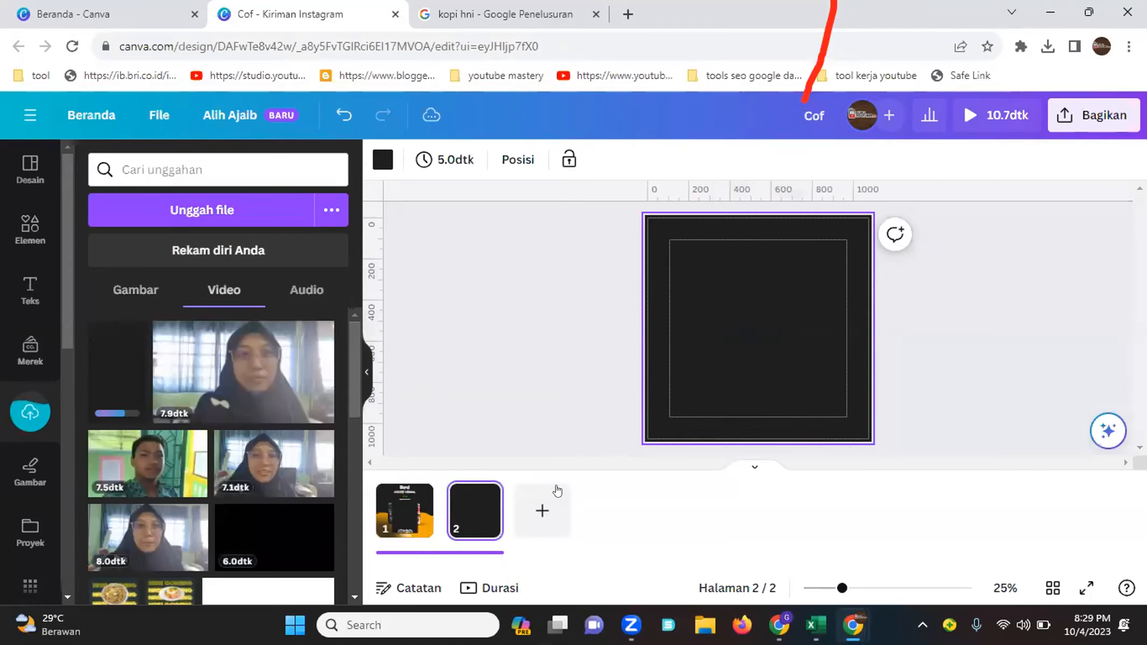
{"action": "left_click_drag", "start_coordinate": [739, 358], "coordinate": [473, 511]}
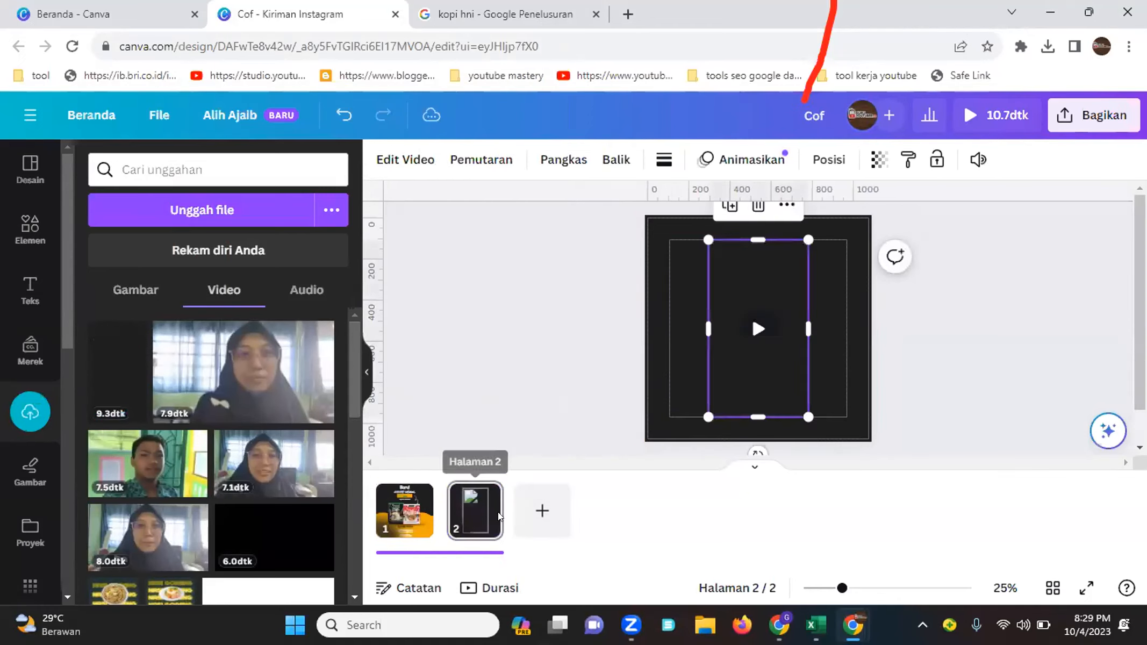
Try setting the video as page 2's background, scrub through it, then detach it from the background
{"action": "right_click", "coordinate": [733, 373]}
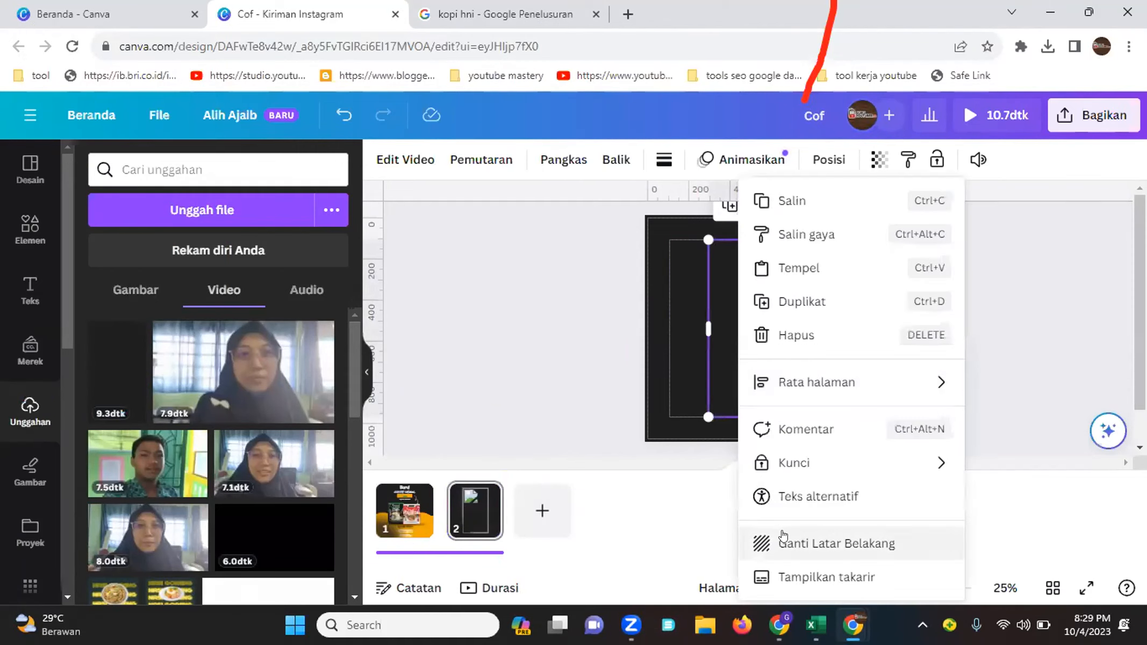
{"action": "left_click", "coordinate": [769, 541]}
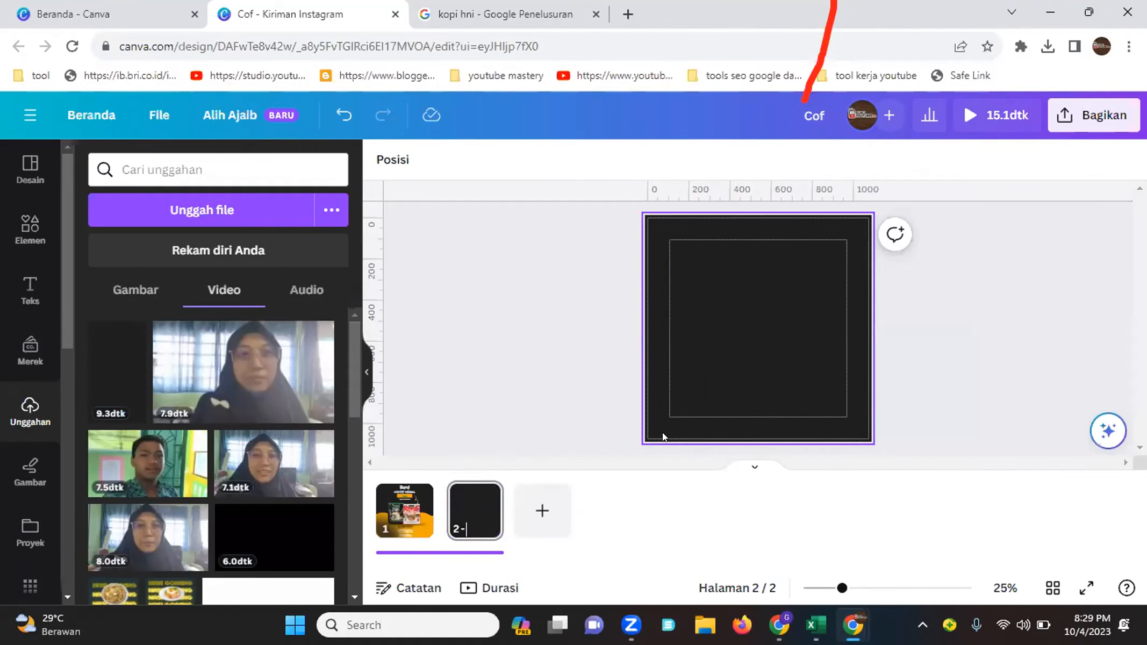
{"action": "left_click", "coordinate": [745, 395]}
{"action": "left_click_drag", "start_coordinate": [670, 417], "coordinate": [718, 417]}
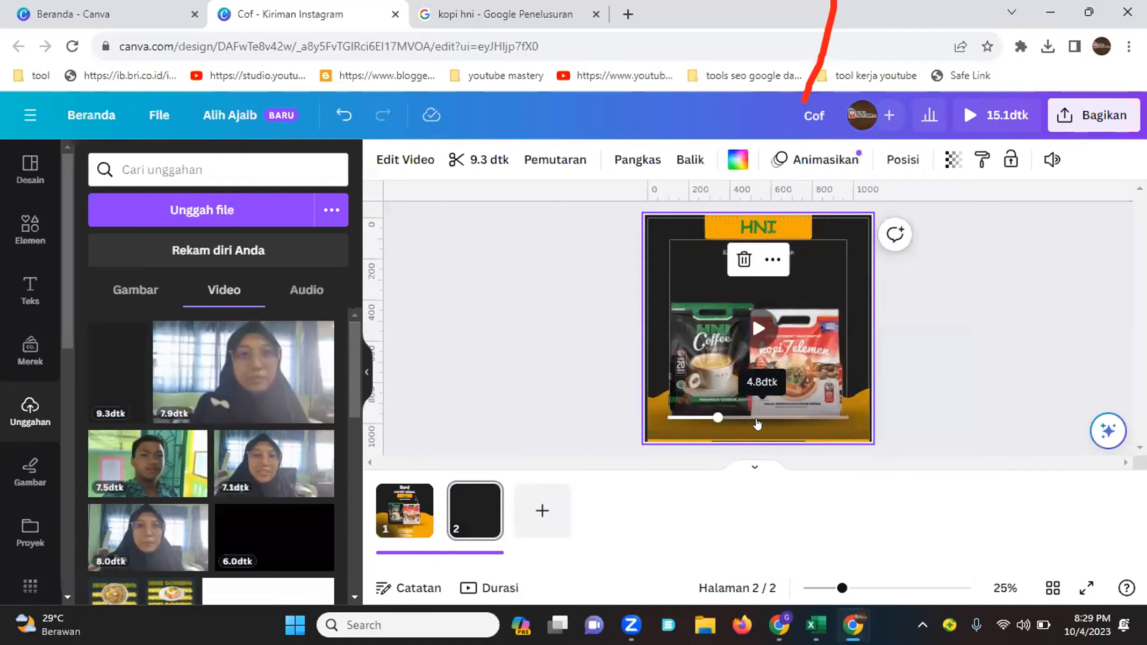
{"action": "right_click", "coordinate": [806, 405]}
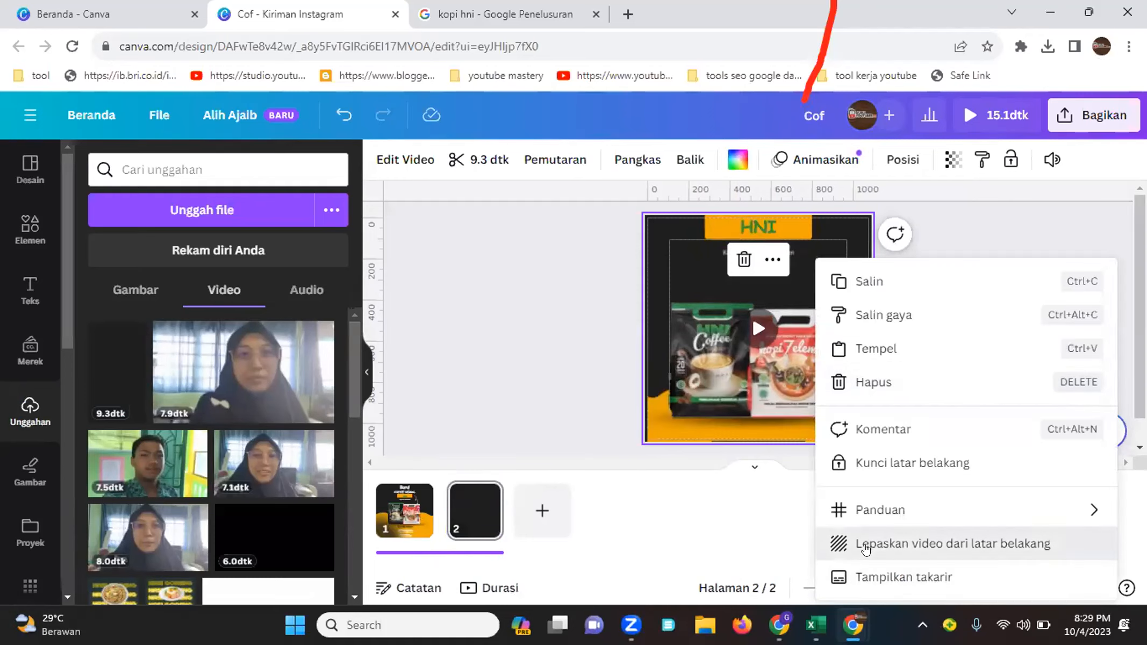
{"action": "left_click", "coordinate": [860, 543]}
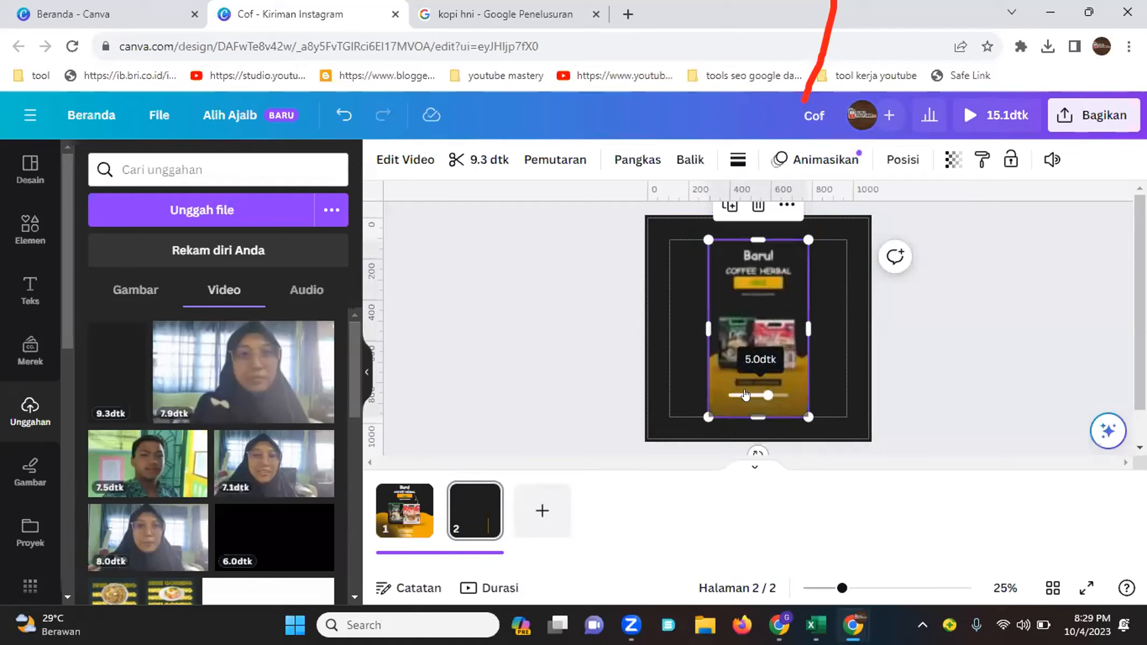
Add a square shape and stretch it into a bar across the lower part of the video on page 2
{"action": "left_click", "coordinate": [871, 588]}
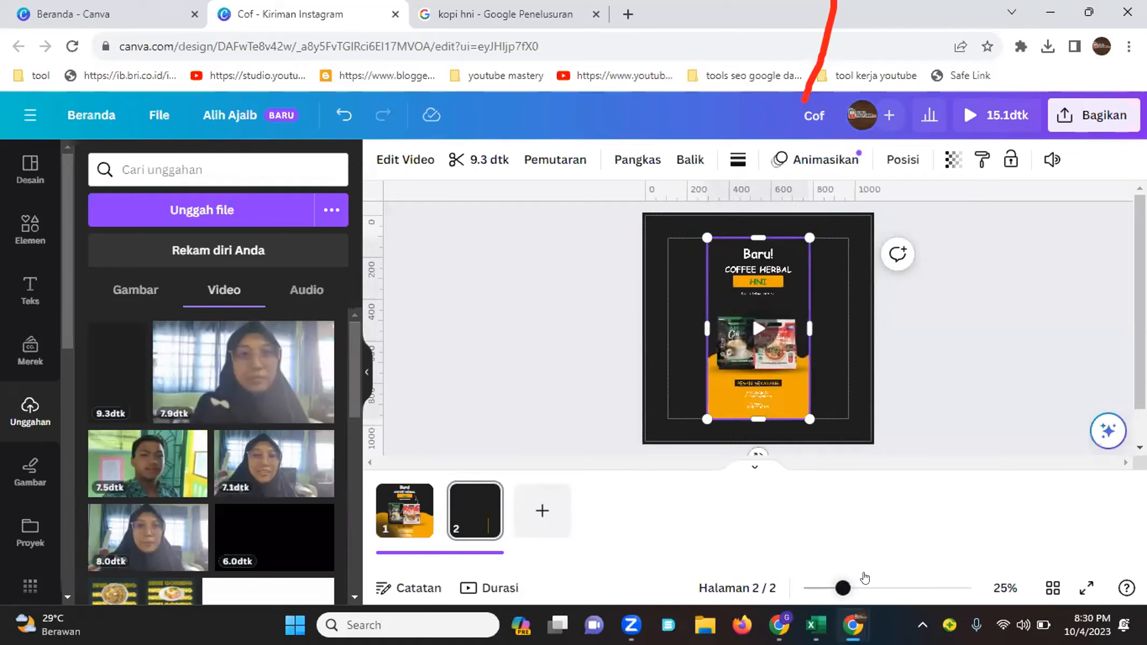
{"action": "scroll", "coordinate": [757, 351], "scroll_direction": "down", "scroll_amount": 2}
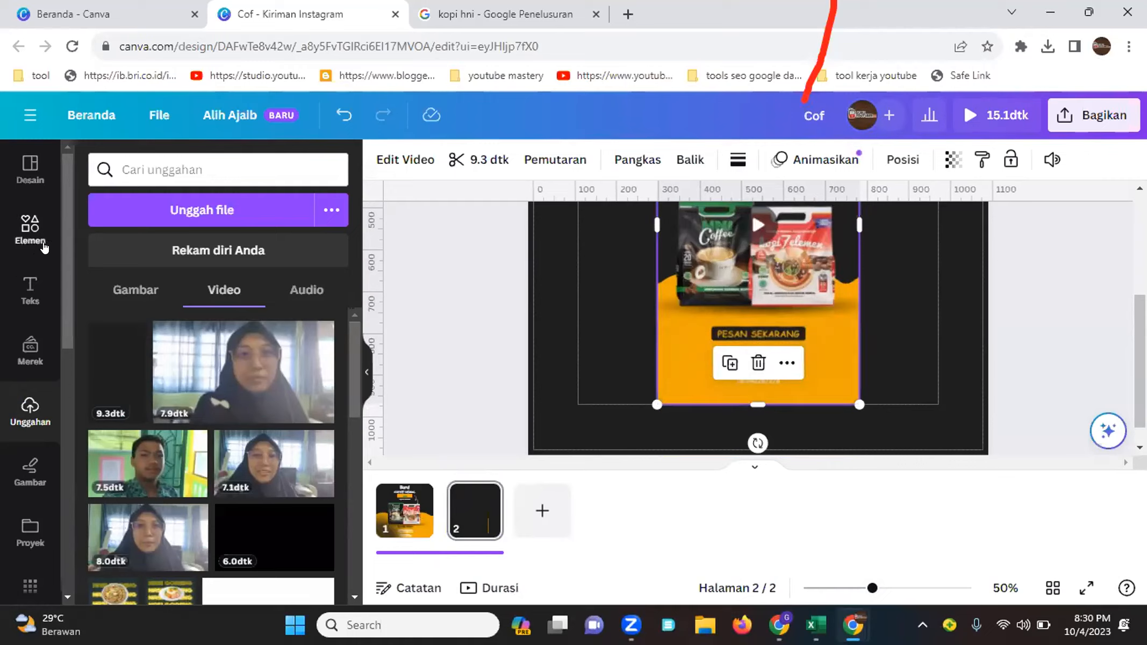
{"action": "left_click", "coordinate": [22, 235]}
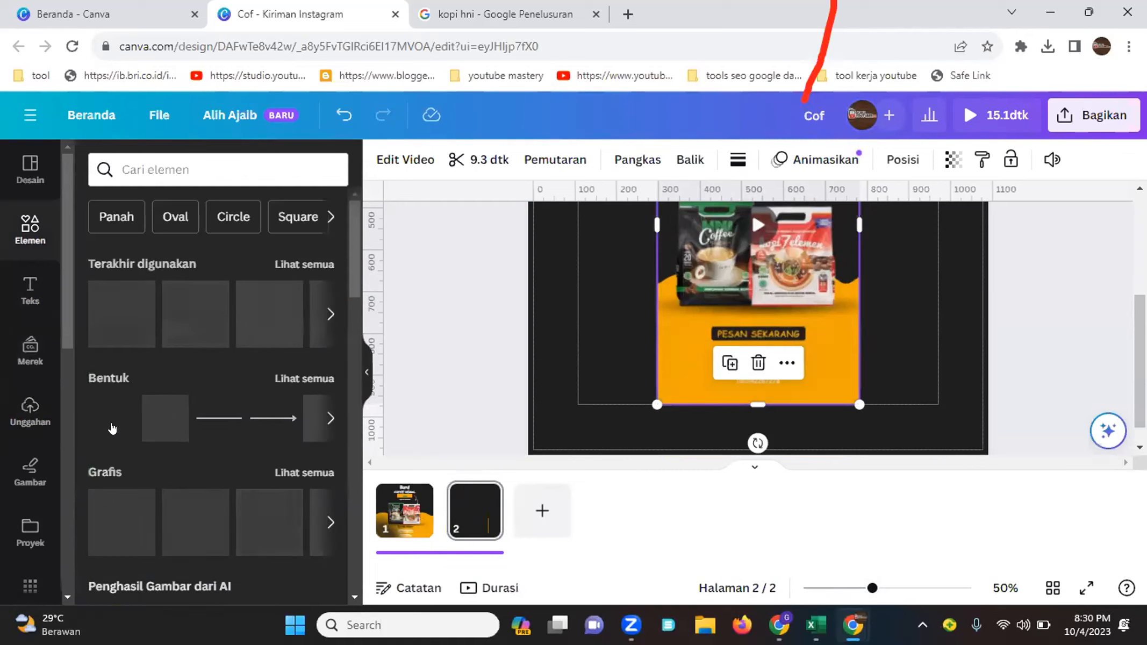
{"action": "left_click", "coordinate": [112, 424]}
{"action": "left_click_drag", "start_coordinate": [759, 262], "coordinate": [757, 358]}
{"action": "left_click_drag", "start_coordinate": [758, 251], "coordinate": [747, 359]}
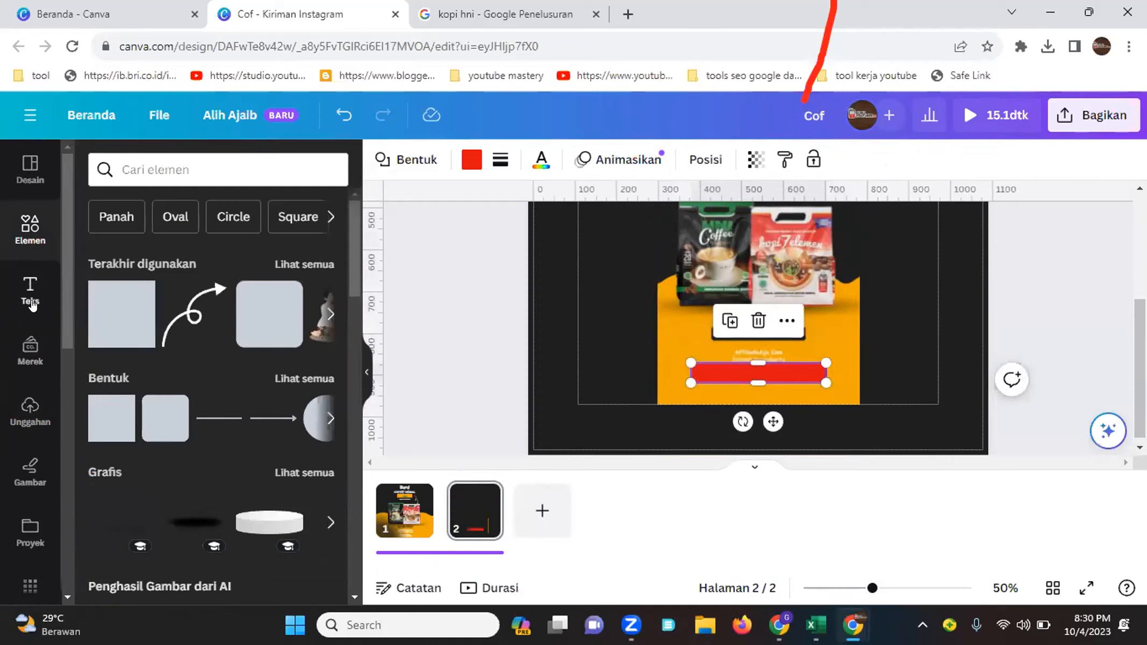
Change the bar's fill colour to black
{"action": "left_click", "coordinate": [47, 304]}
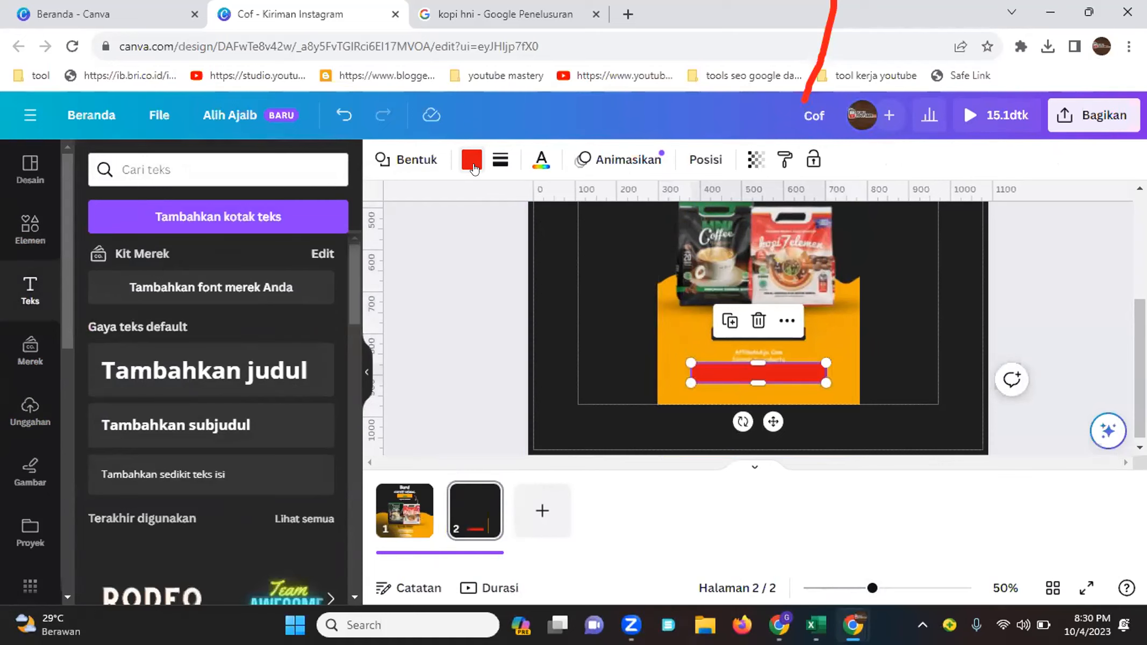
{"action": "left_click", "coordinate": [471, 159]}
{"action": "left_click", "coordinate": [193, 277]}
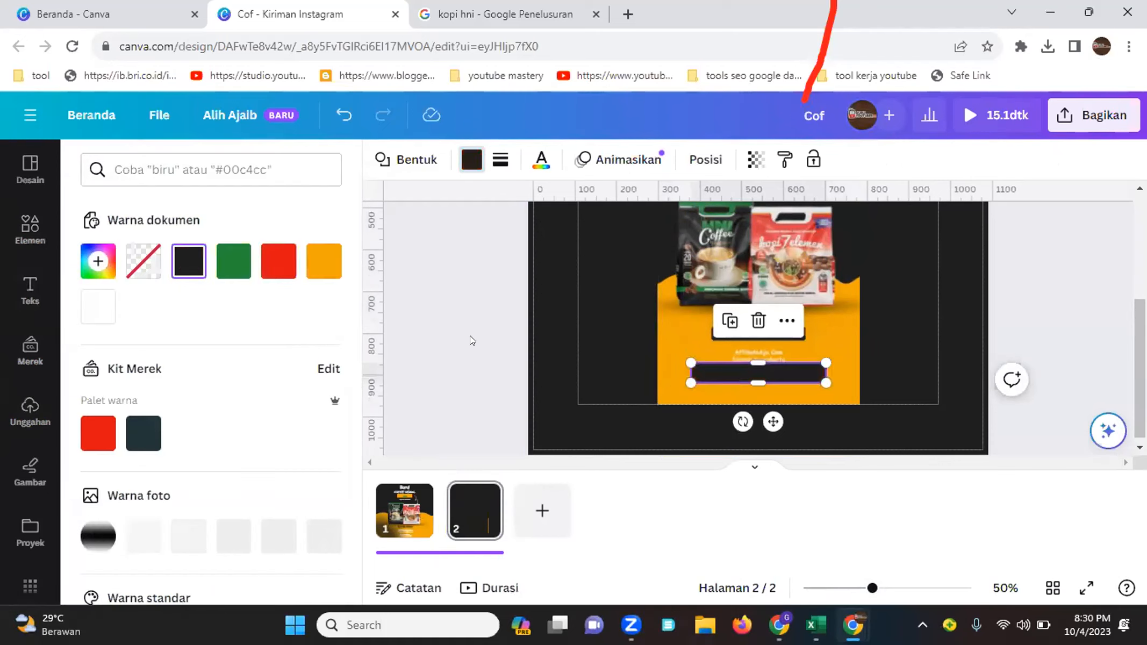
Add a subheading text box, replace its text with the contact phone number, and move it onto the black bar
{"action": "left_click", "coordinate": [31, 285]}
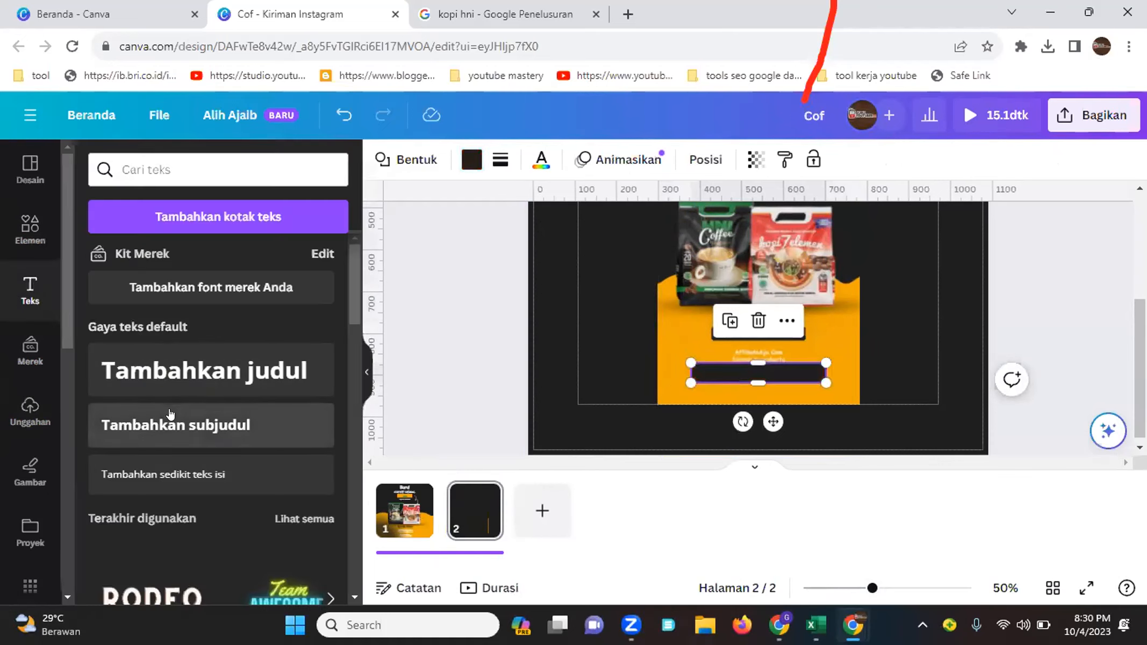
{"action": "left_click_drag", "start_coordinate": [436, 371], "coordinate": [797, 436]}
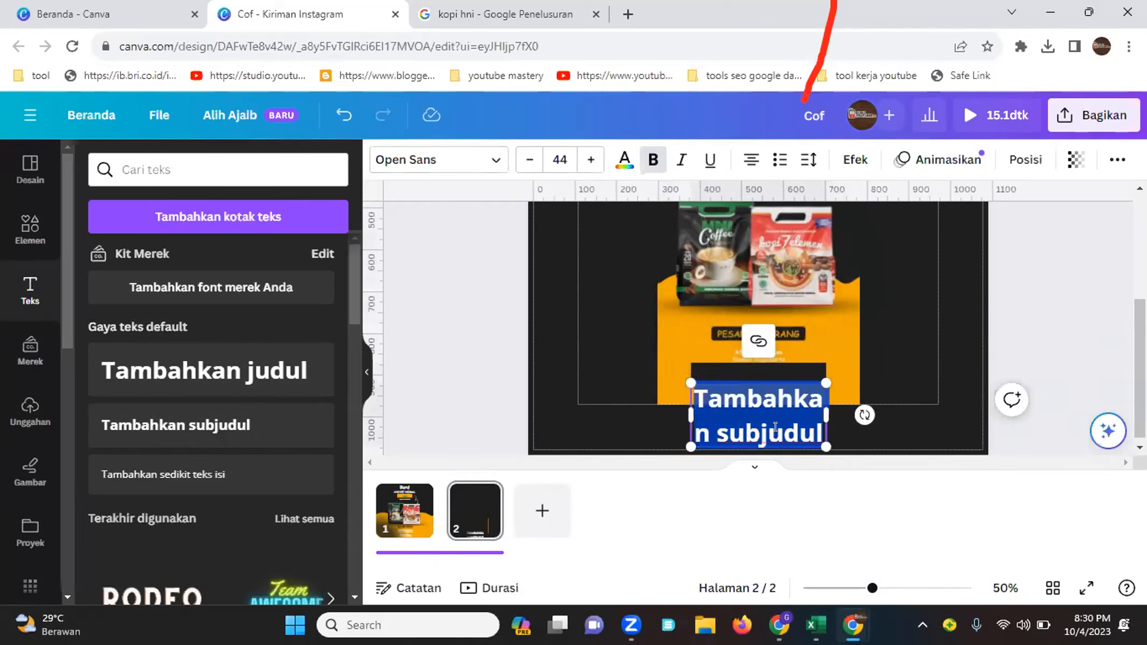
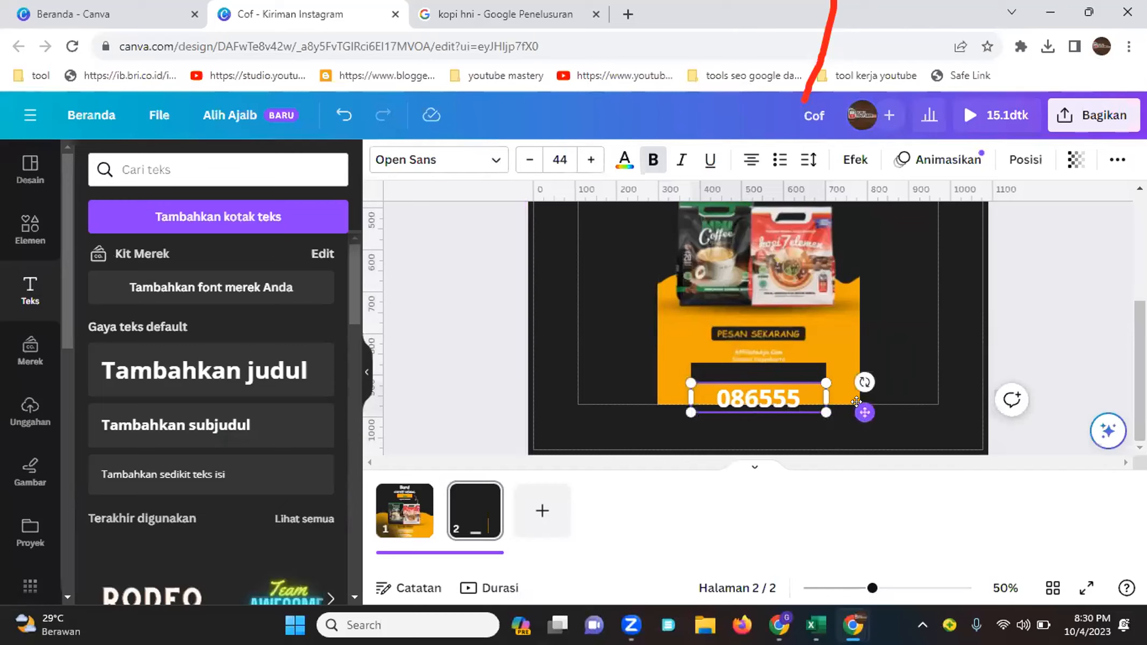
{"action": "left_click_drag", "start_coordinate": [862, 407], "coordinate": [856, 378]}
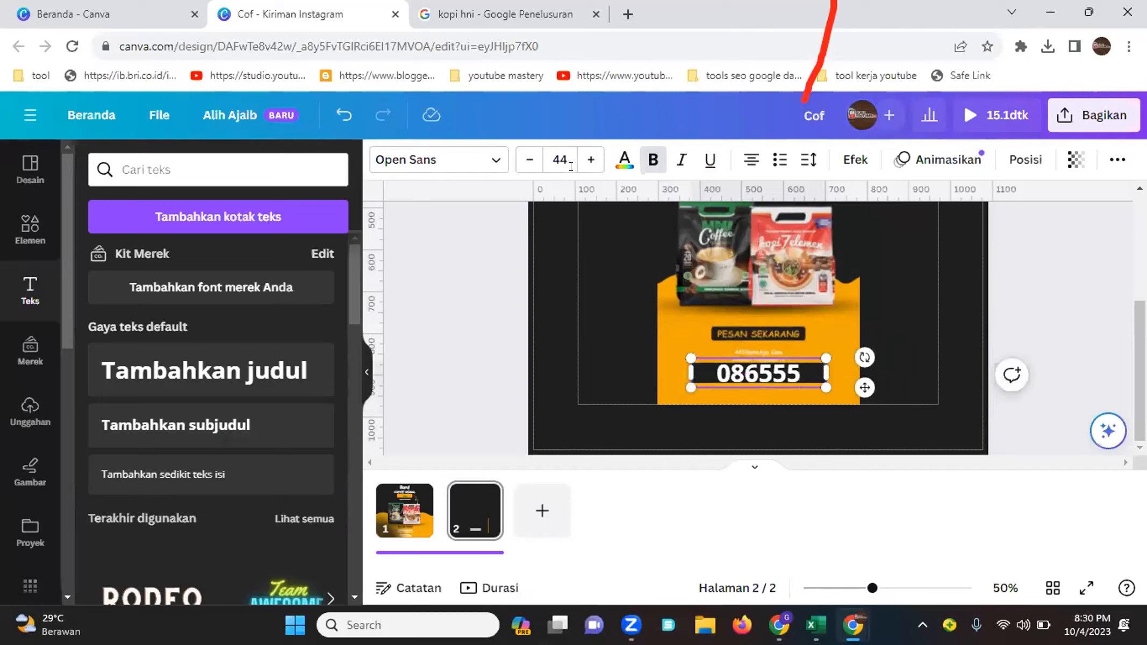
{"action": "left_click_drag", "start_coordinate": [533, 166], "coordinate": [533, 166]}
{"action": "left_click", "coordinate": [533, 166]}
{"action": "left_click", "coordinate": [932, 274]}
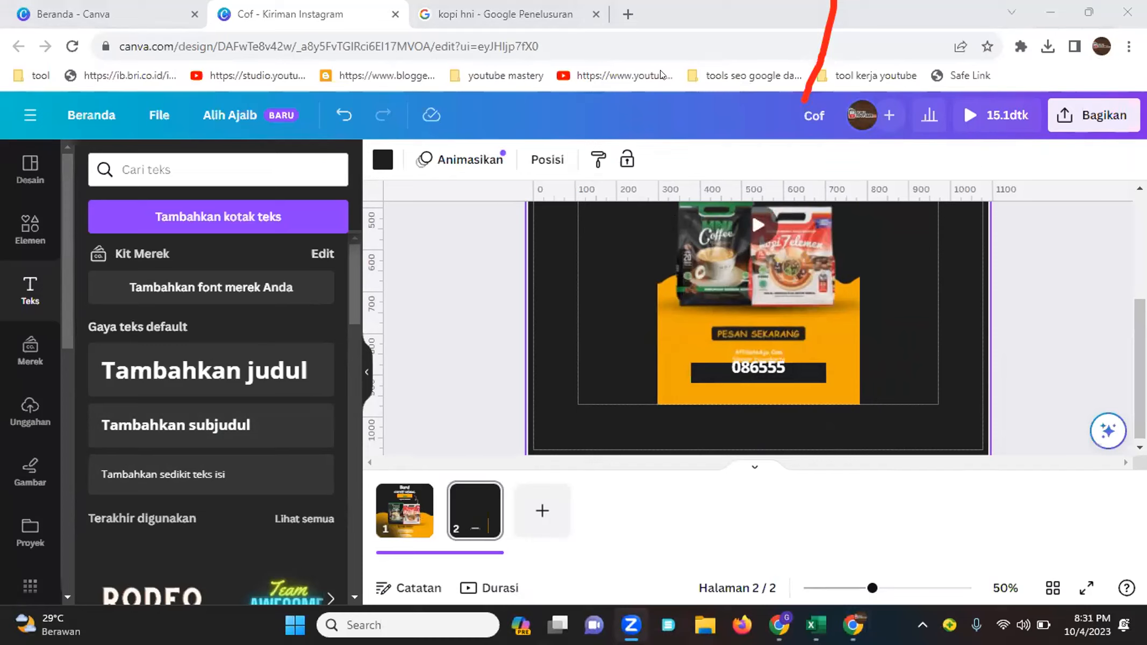
Open the Magic Switch resize options and look through them without applying anything
{"action": "left_click", "coordinate": [226, 119]}
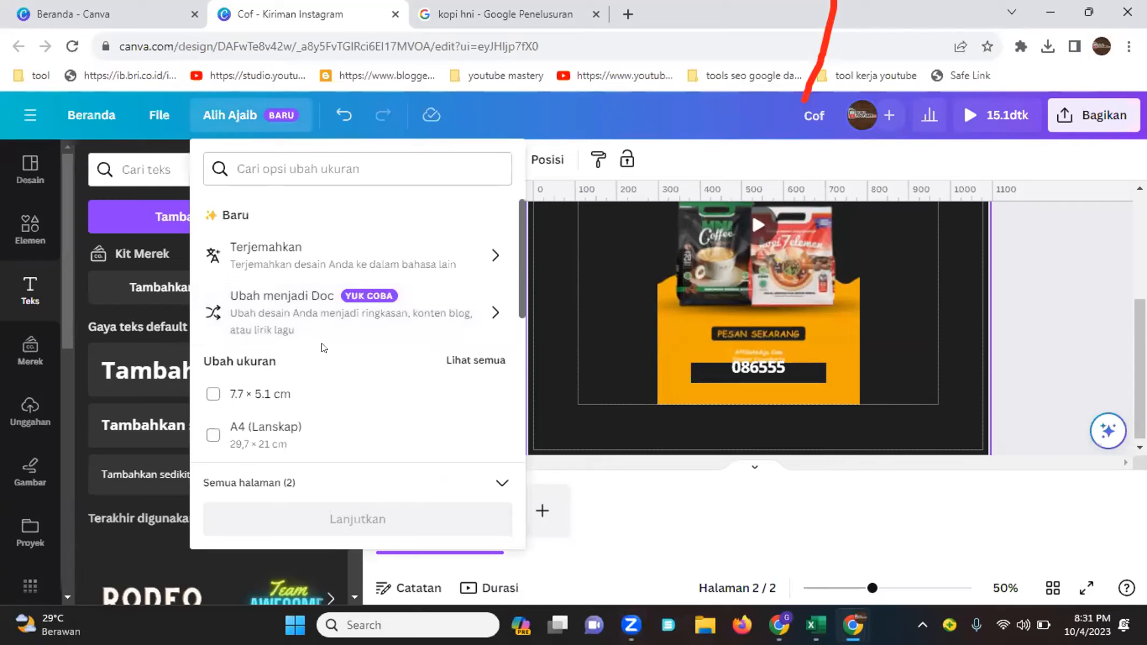
{"action": "left_click", "coordinate": [591, 343]}
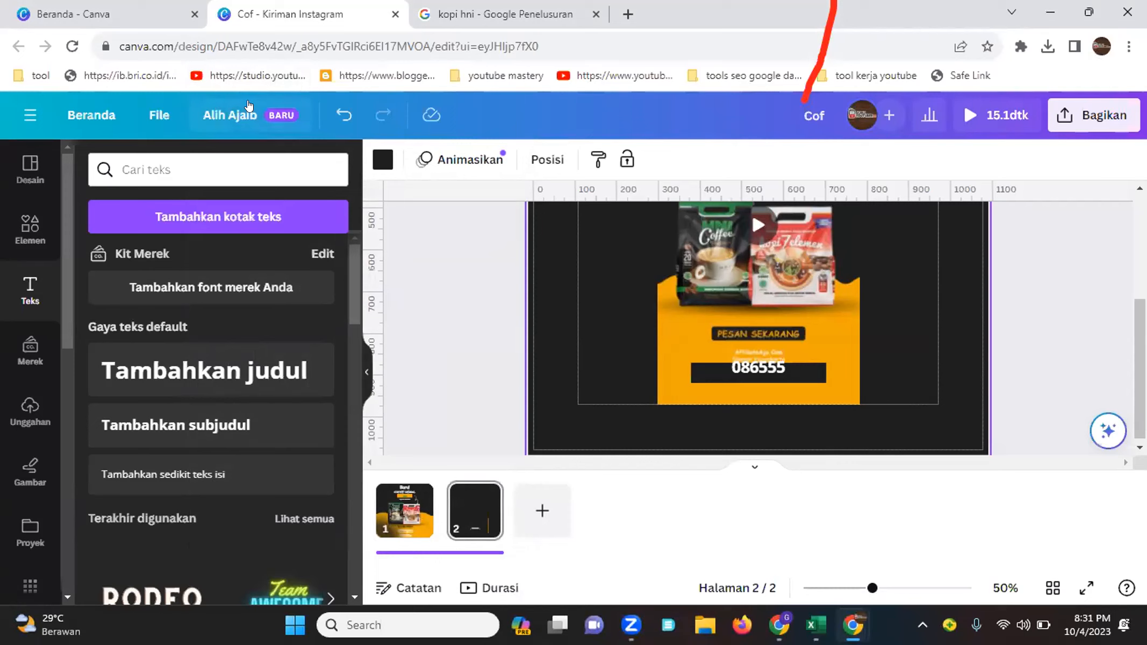
{"action": "left_click", "coordinate": [247, 123]}
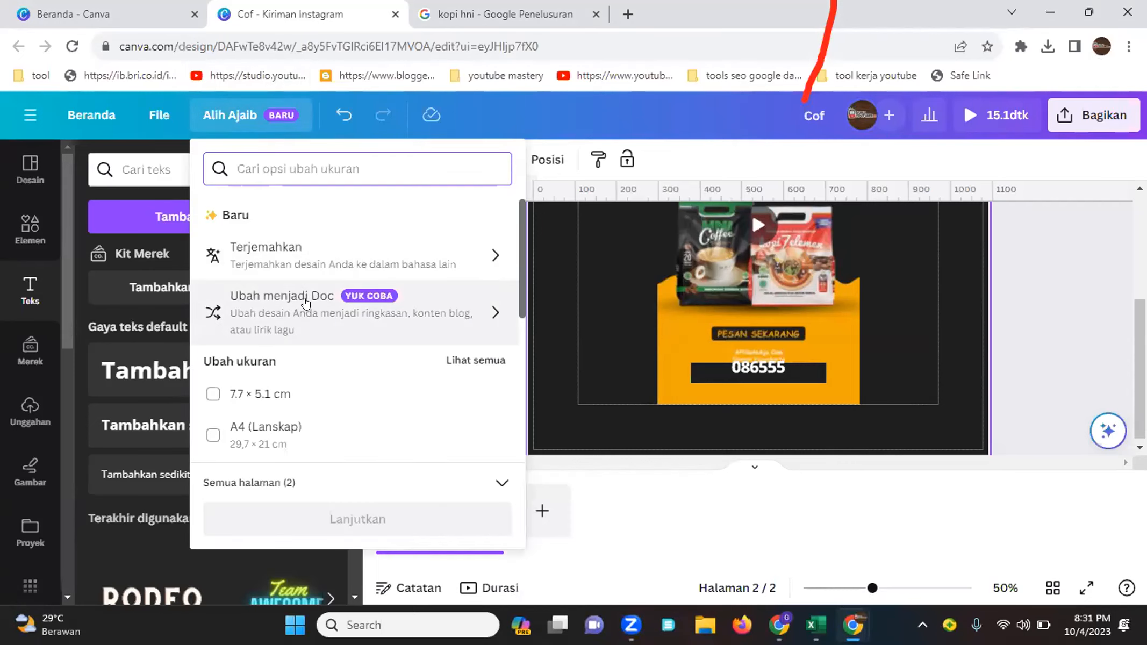
{"action": "left_click", "coordinate": [528, 297]}
{"action": "left_click", "coordinate": [686, 250]}
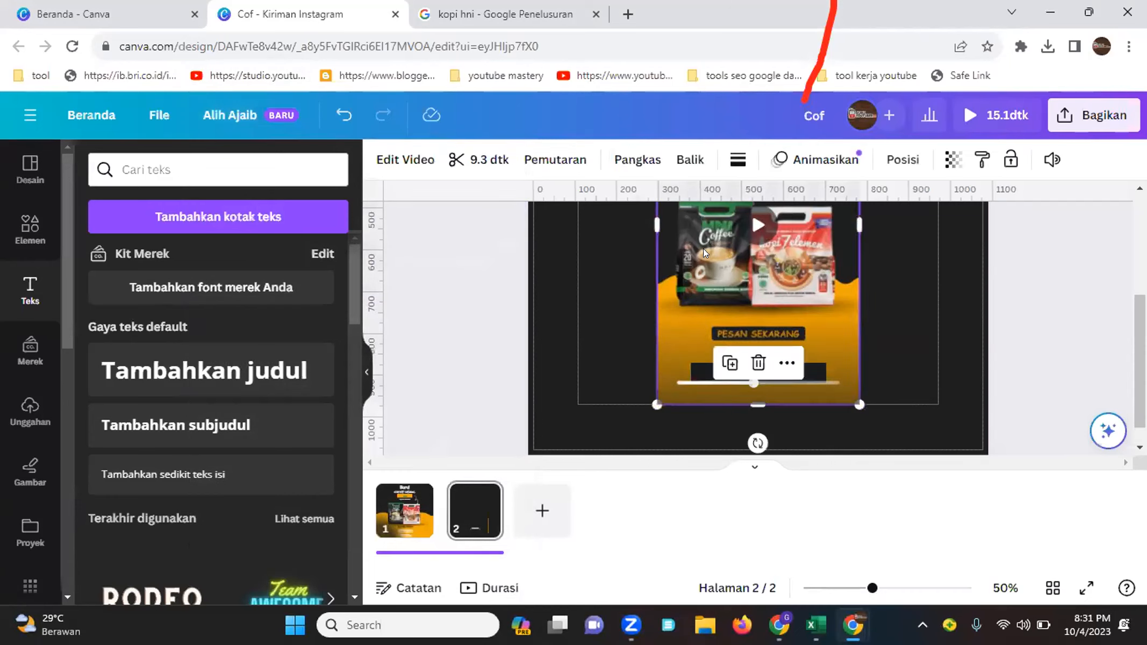